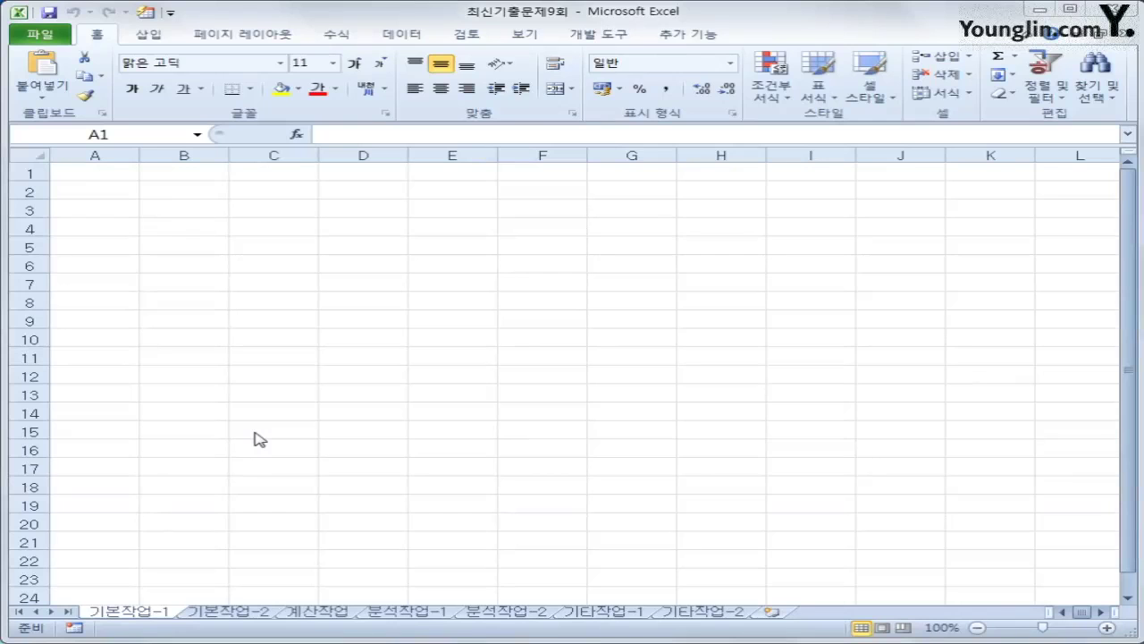
Step: Start a Microsoft Query import at cell B3 with MS Access Database as the source and open the database 사진인화.accdb
click(159, 211)
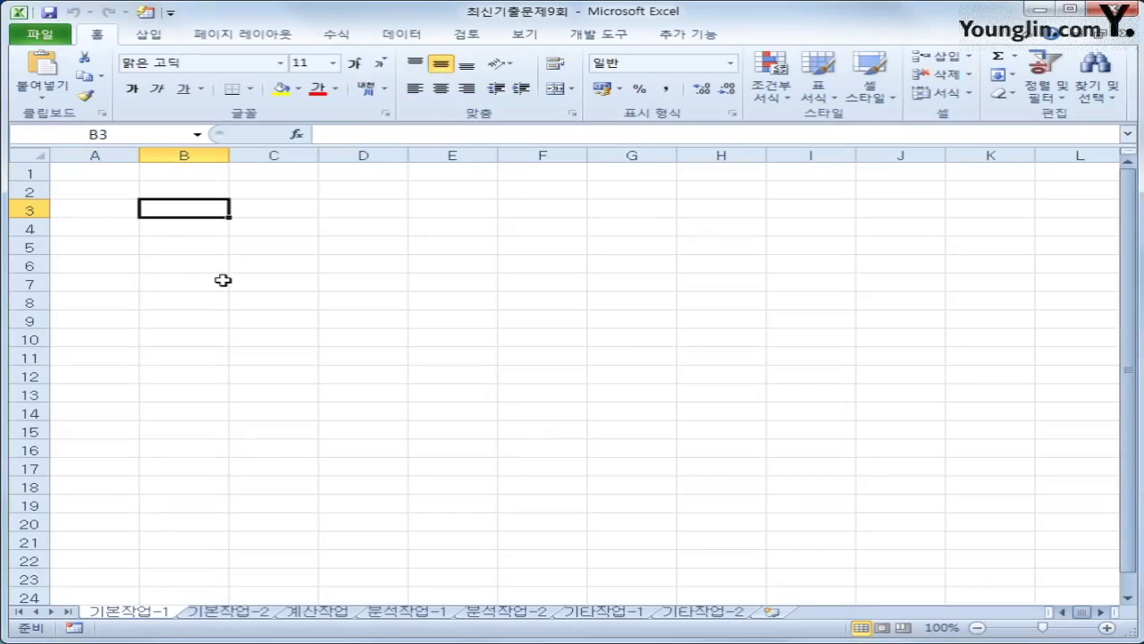
click(400, 36)
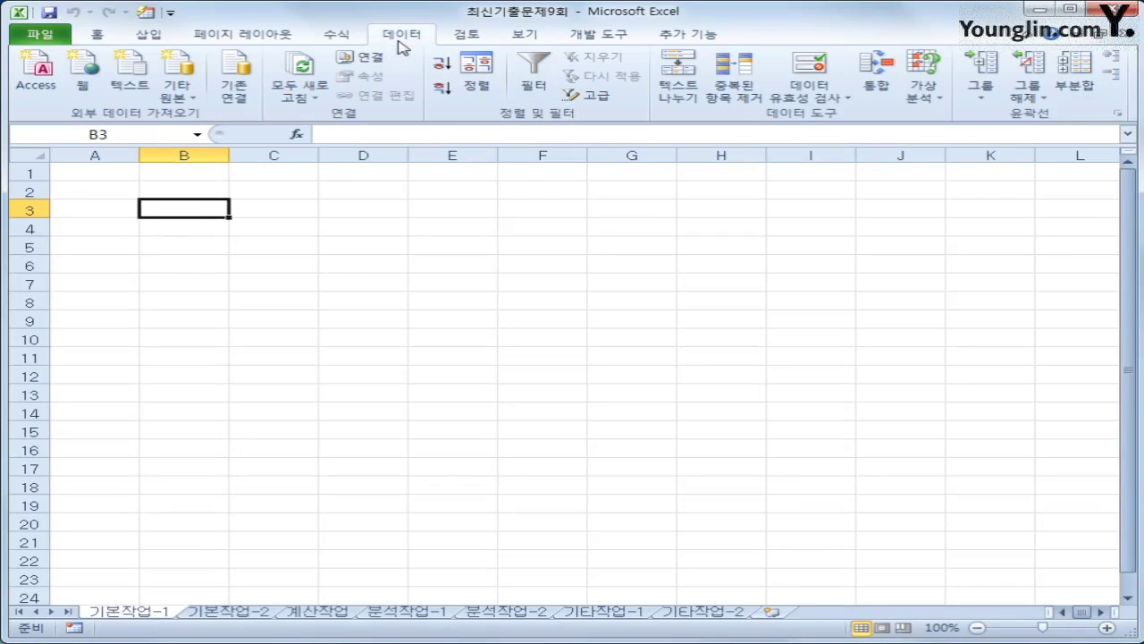
click(181, 101)
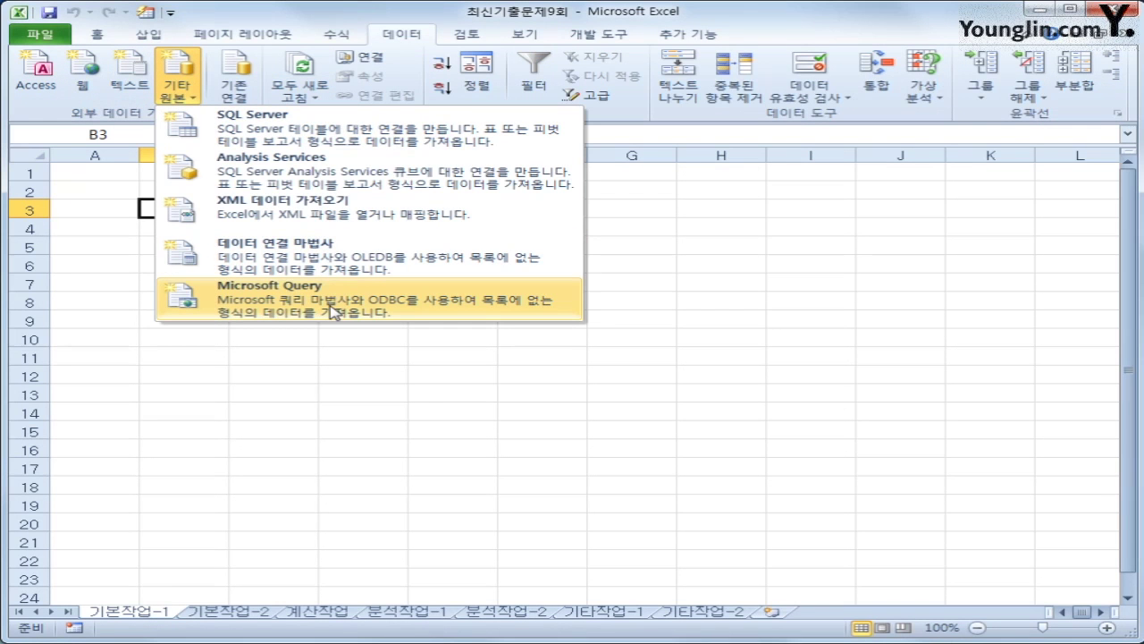
click(332, 310)
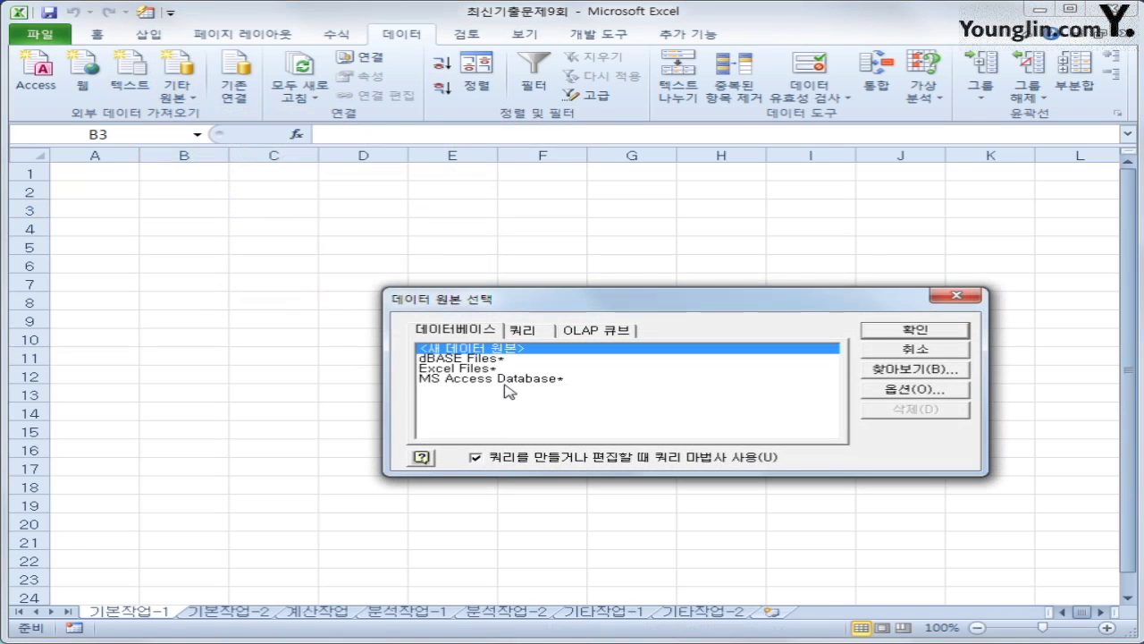
click(505, 380)
click(952, 336)
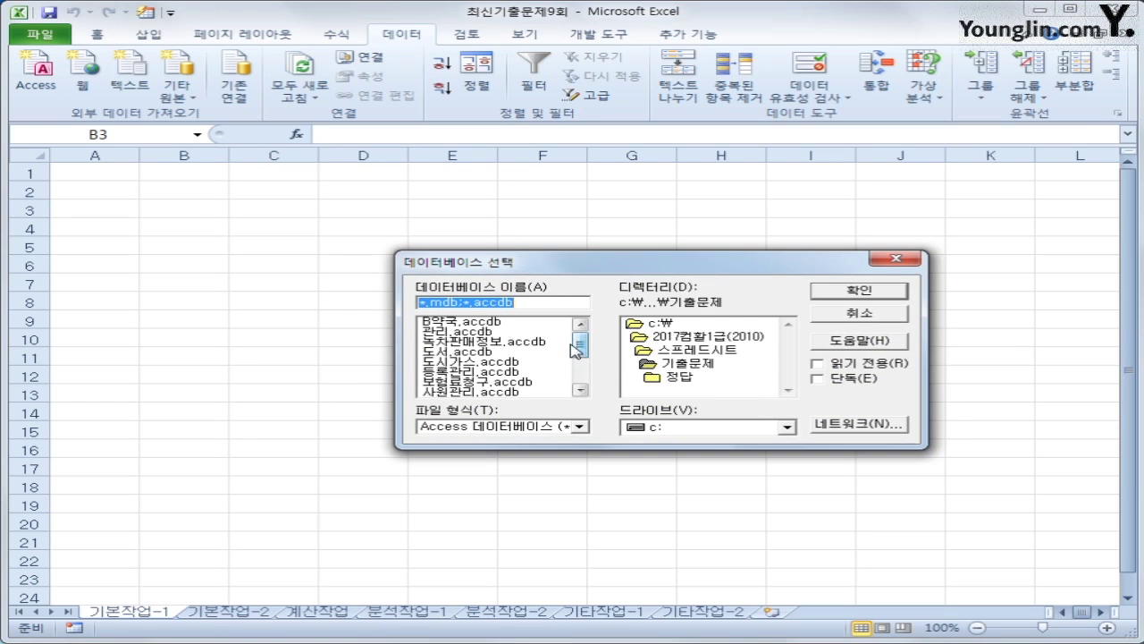
scroll(581, 353, down, 2)
click(484, 342)
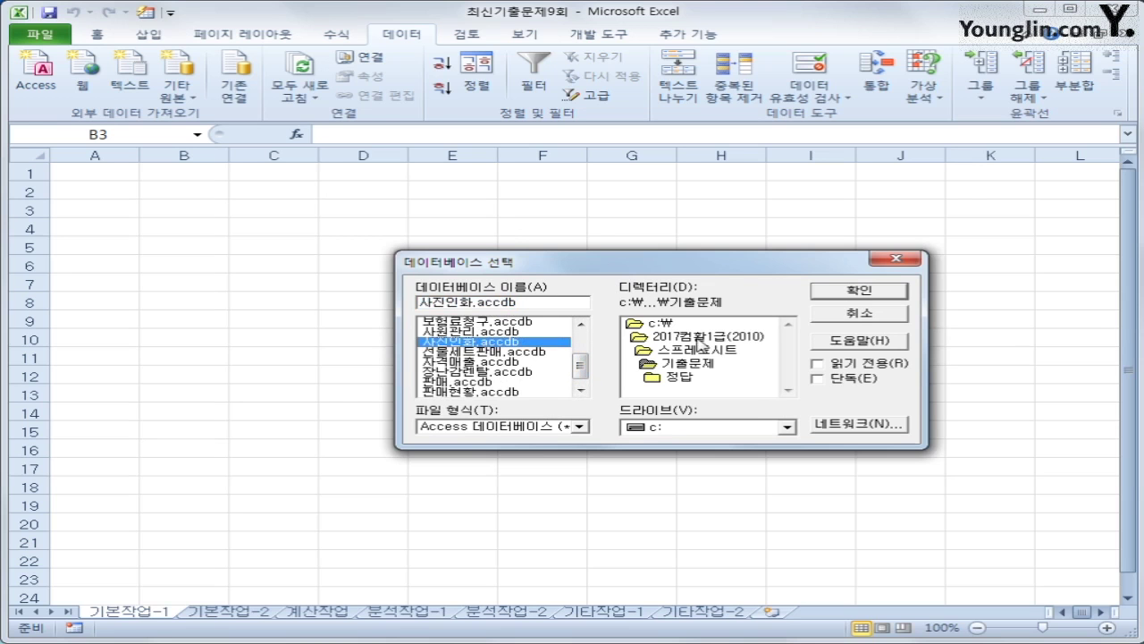
click(862, 290)
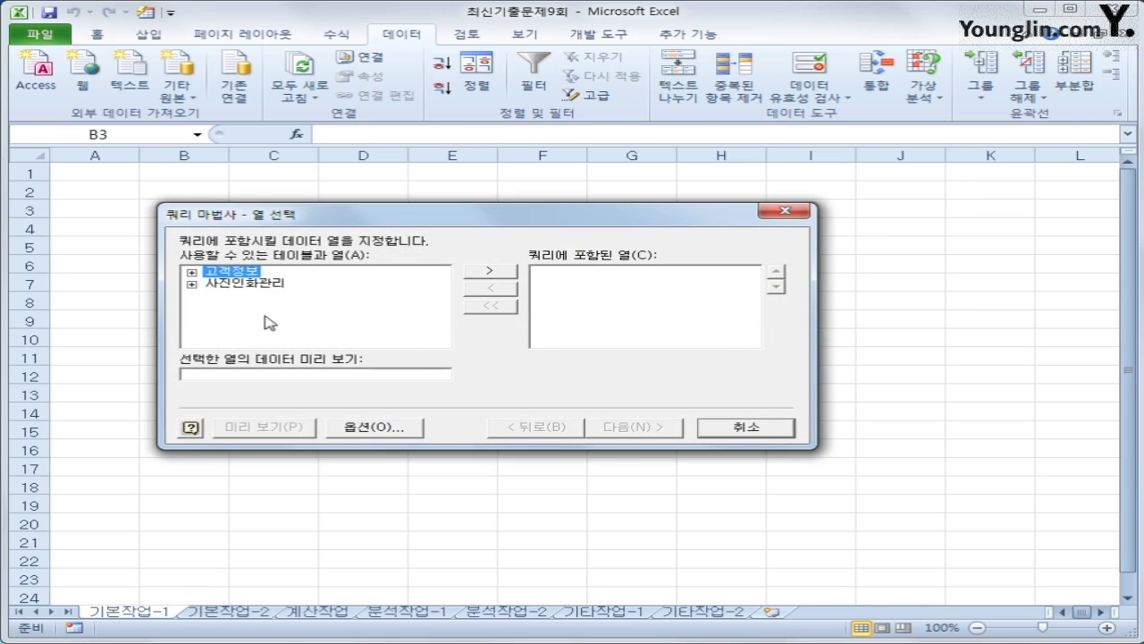
Step: Include the 사진인화관리 table's columns 접수일, 인화코드, 고객명, 인화구분, 사이즈, 단가, 수량 and 결제금액 in the query, in that order
double_click(257, 284)
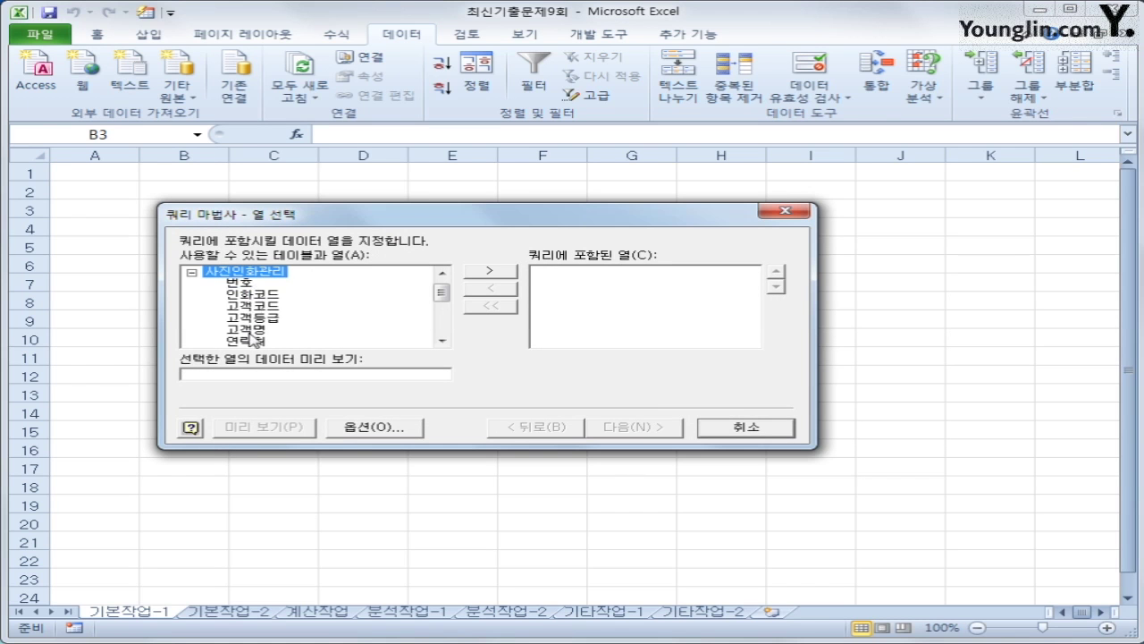
scroll(442, 302, down, 3)
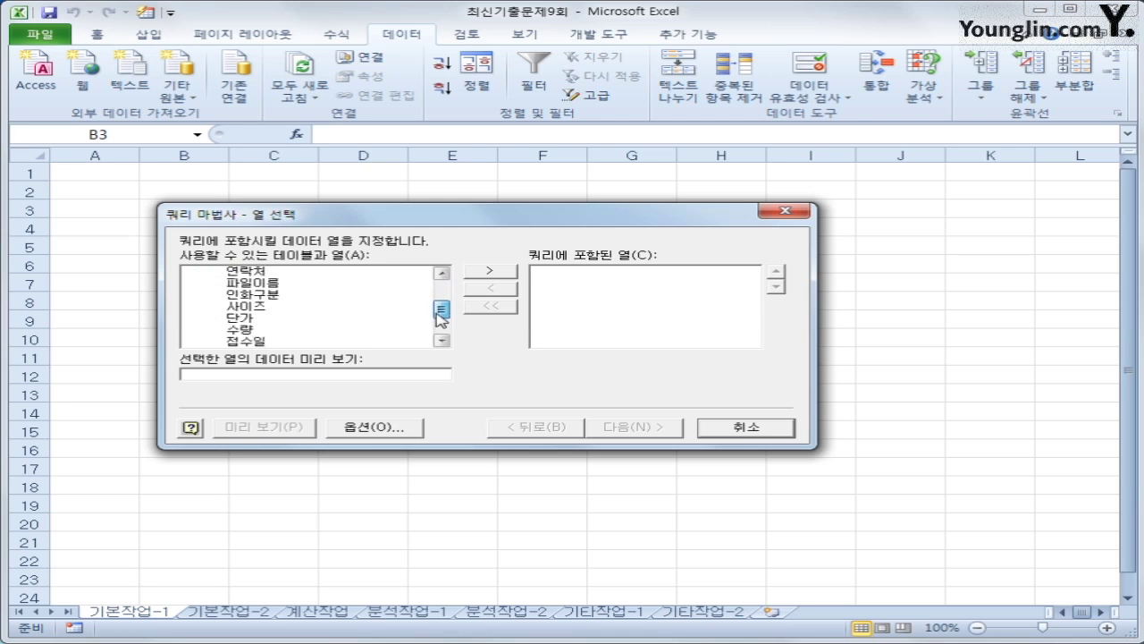
double_click(248, 318)
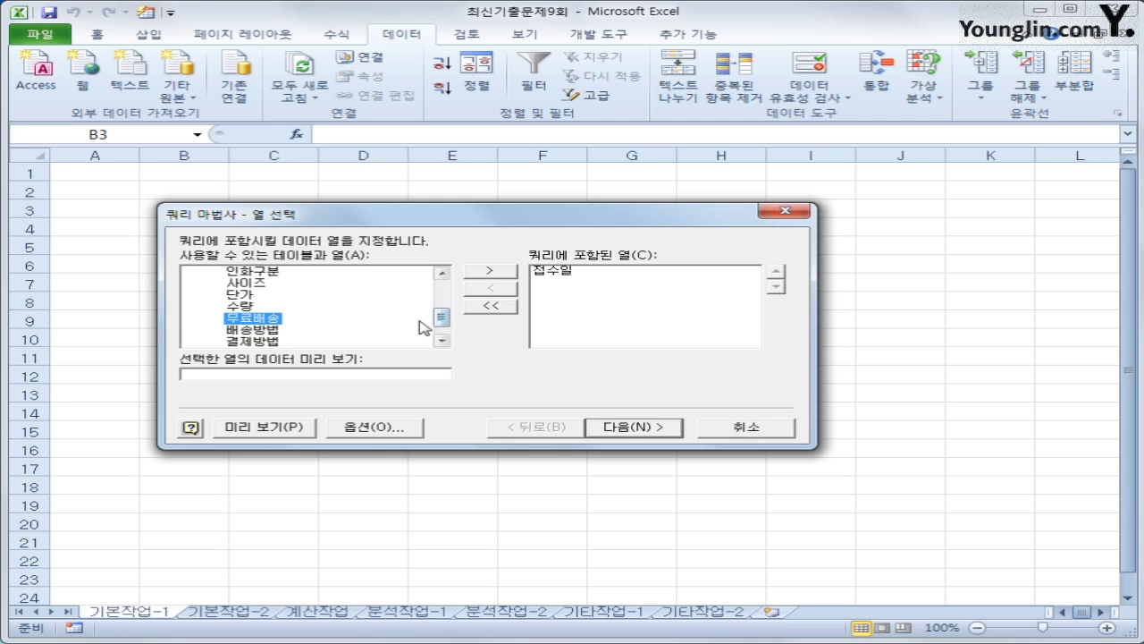
scroll(441, 320, up, 3)
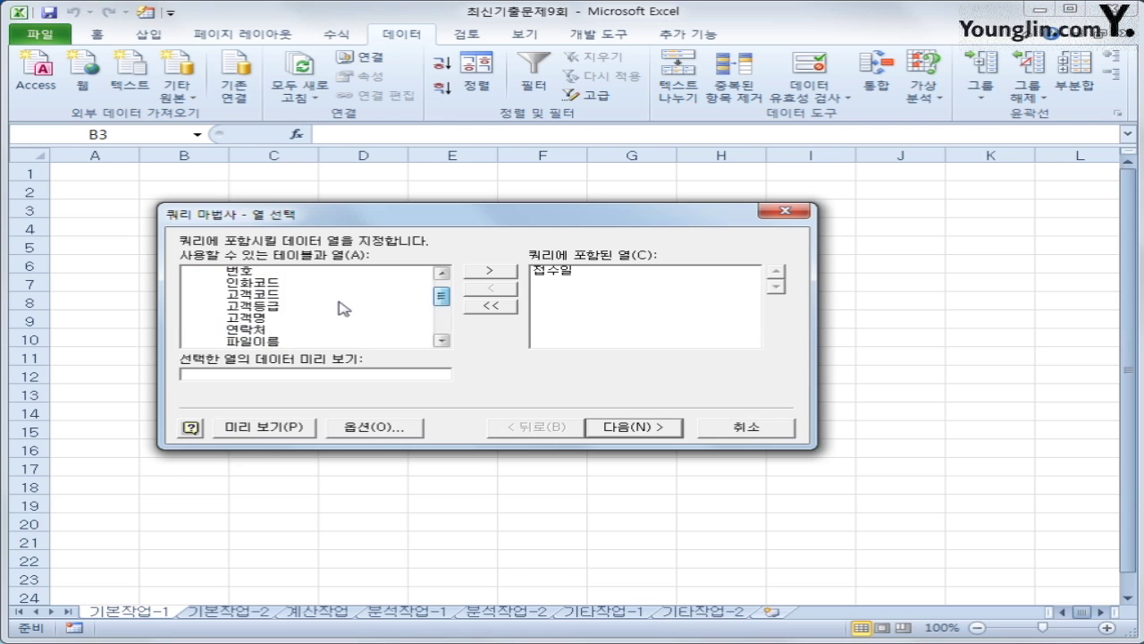
double_click(263, 281)
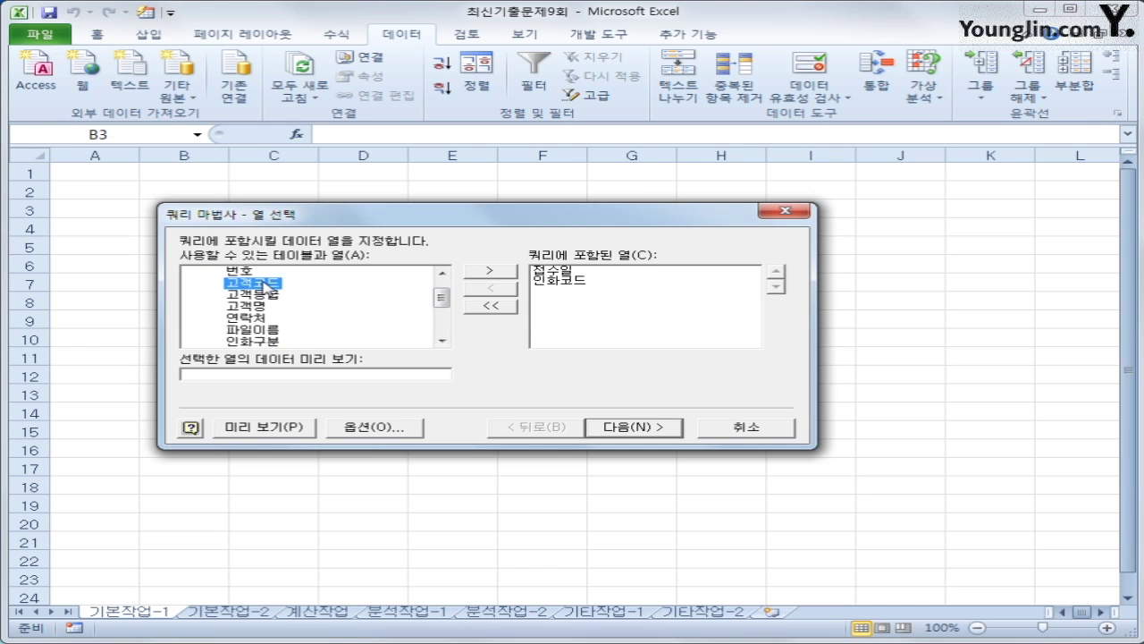
double_click(256, 307)
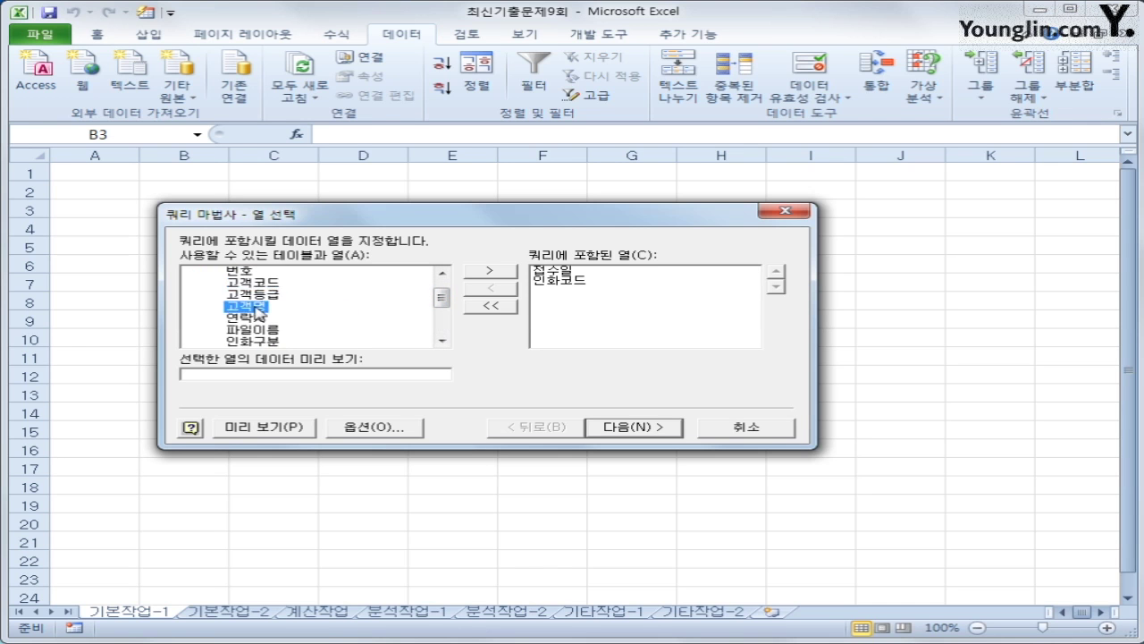
double_click(253, 330)
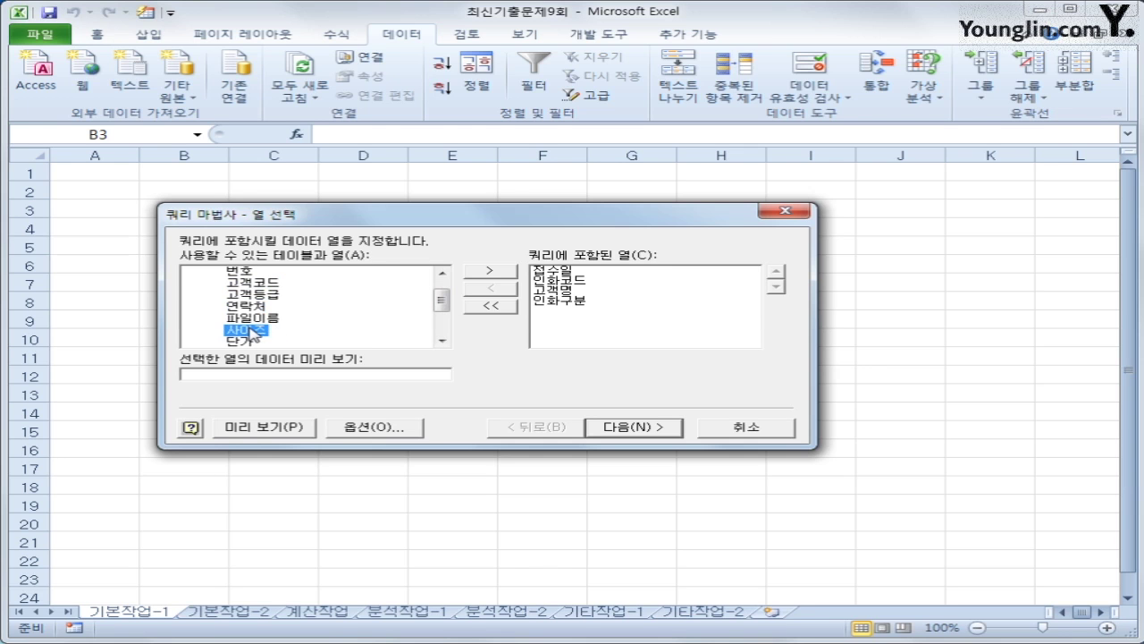
double_click(253, 333)
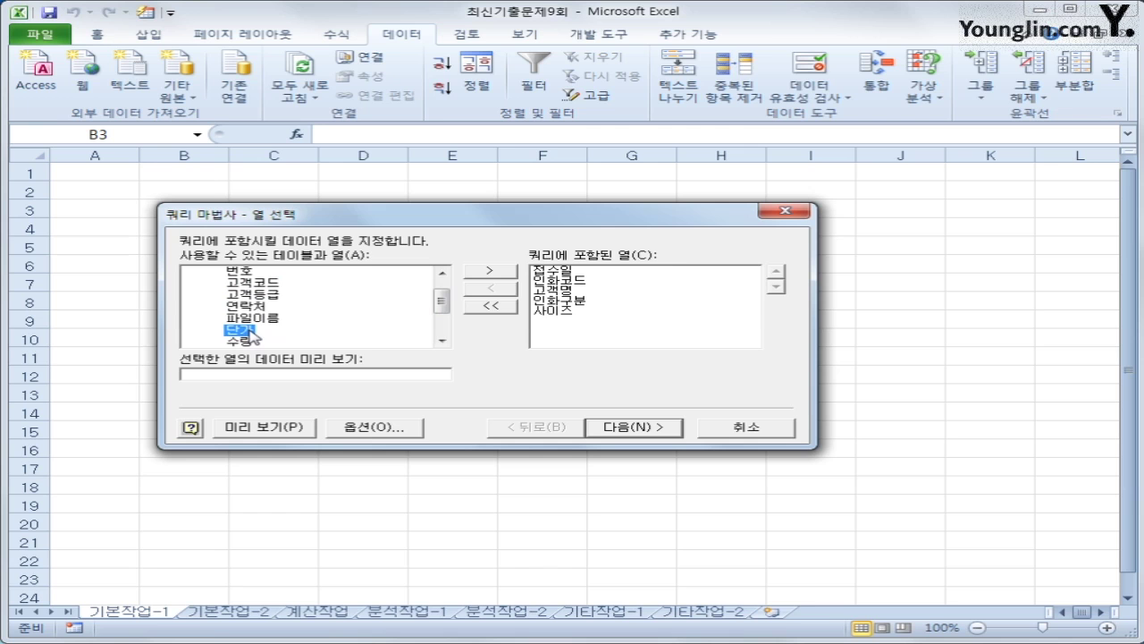
double_click(253, 332)
double_click(253, 334)
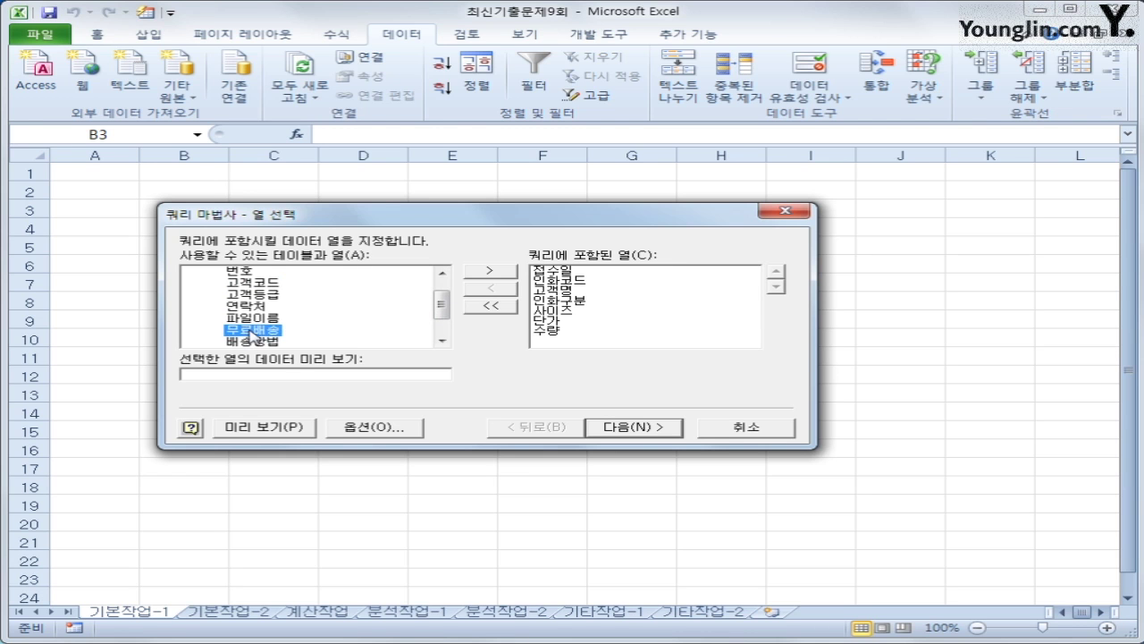
scroll(441, 332, down, 1)
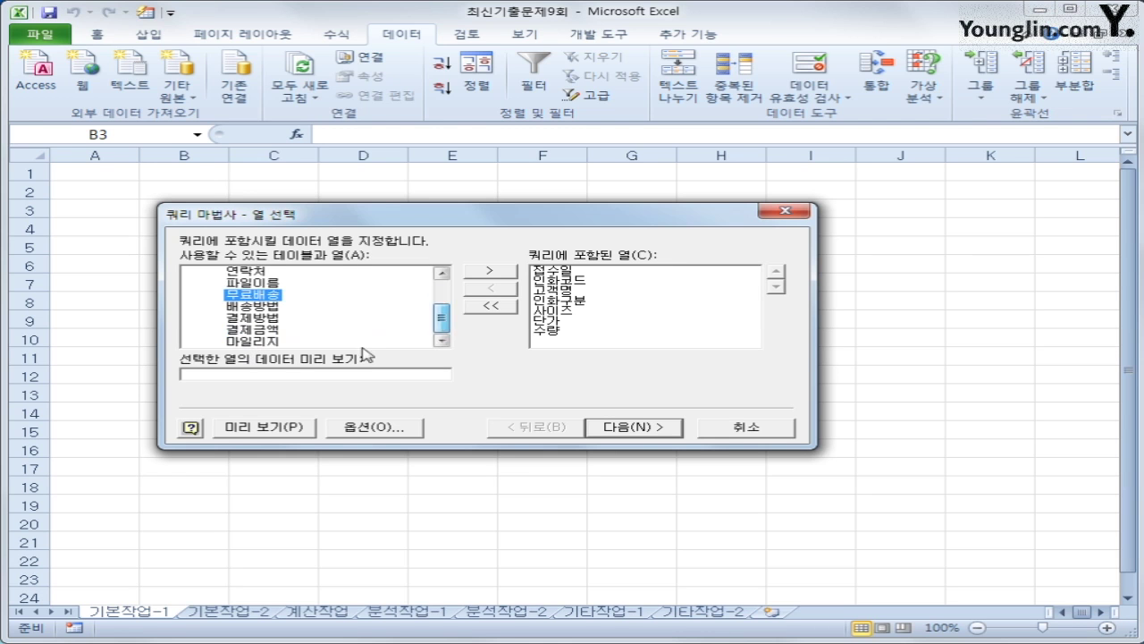
double_click(259, 329)
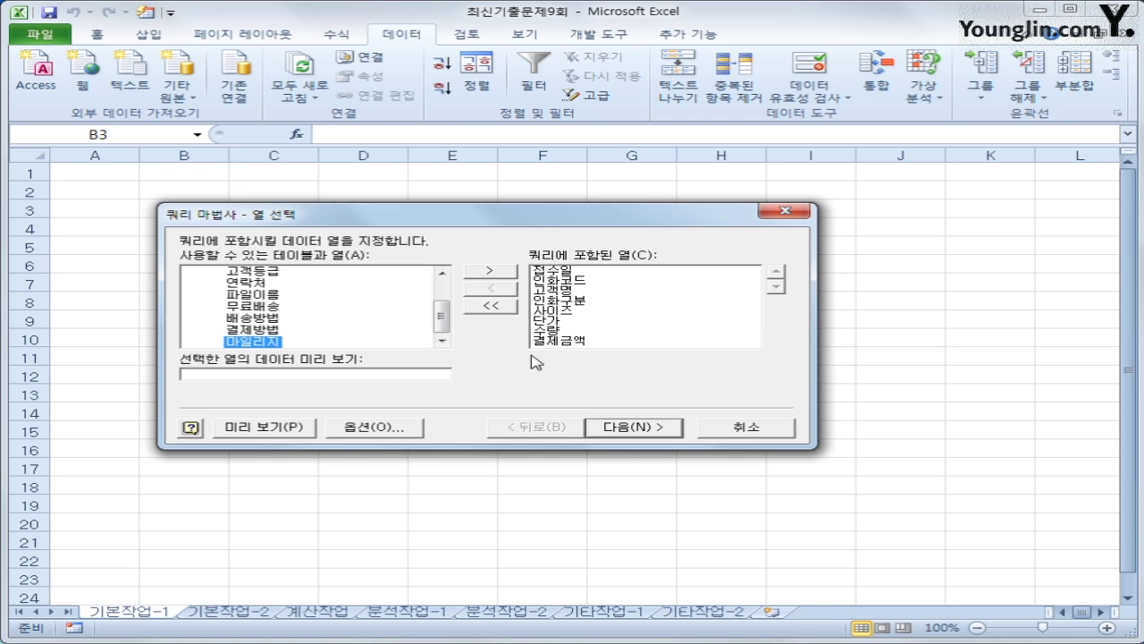
click(627, 435)
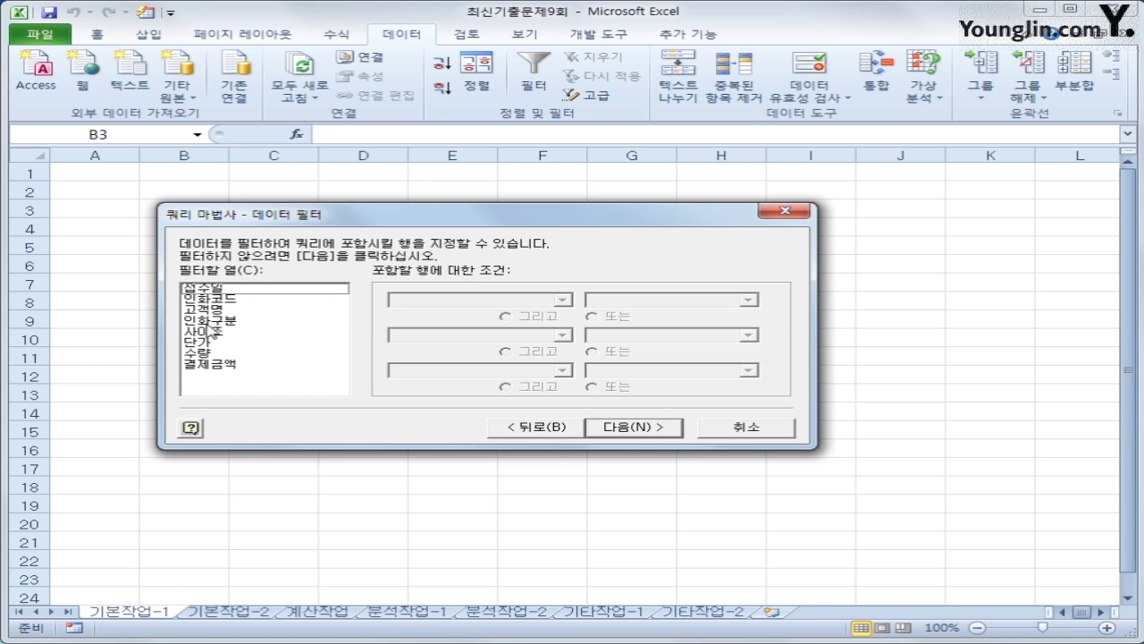
Step: Filter the query on 접수일 to dates >= 2017-02-01 and <= 2017-03-31
click(241, 289)
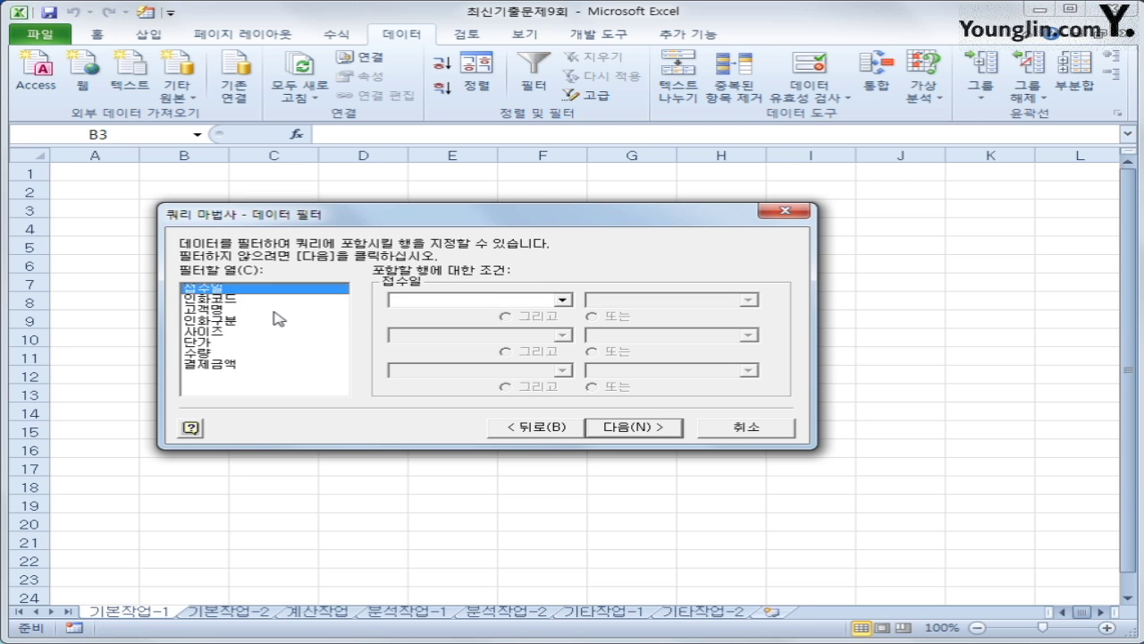
click(533, 302)
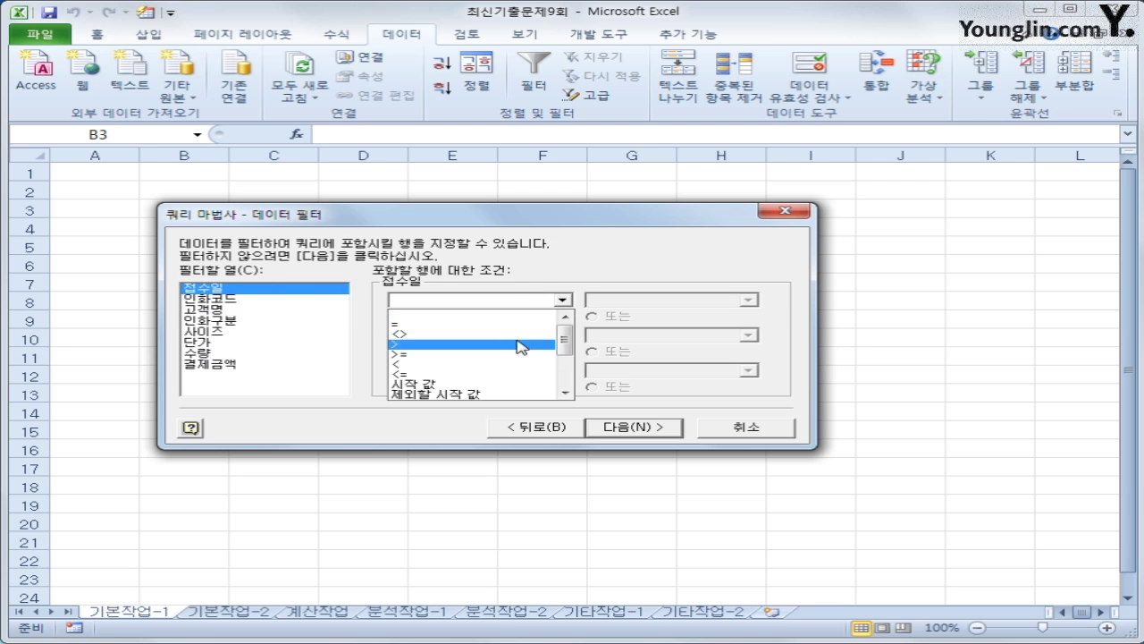
click(519, 357)
text(2017-0)
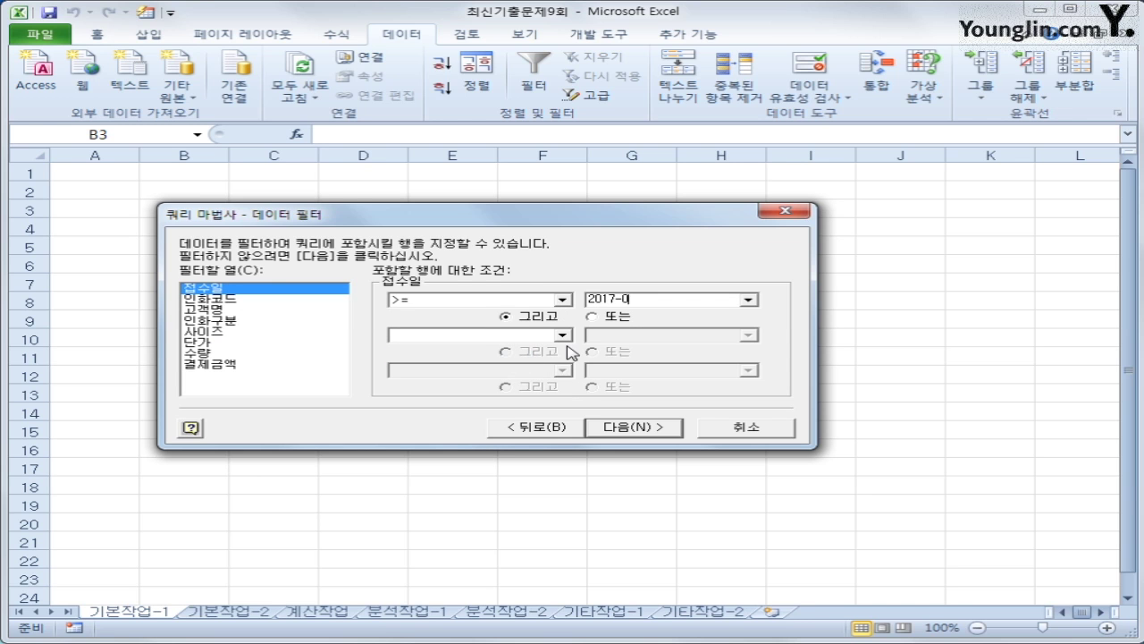
text(2-01)
click(556, 337)
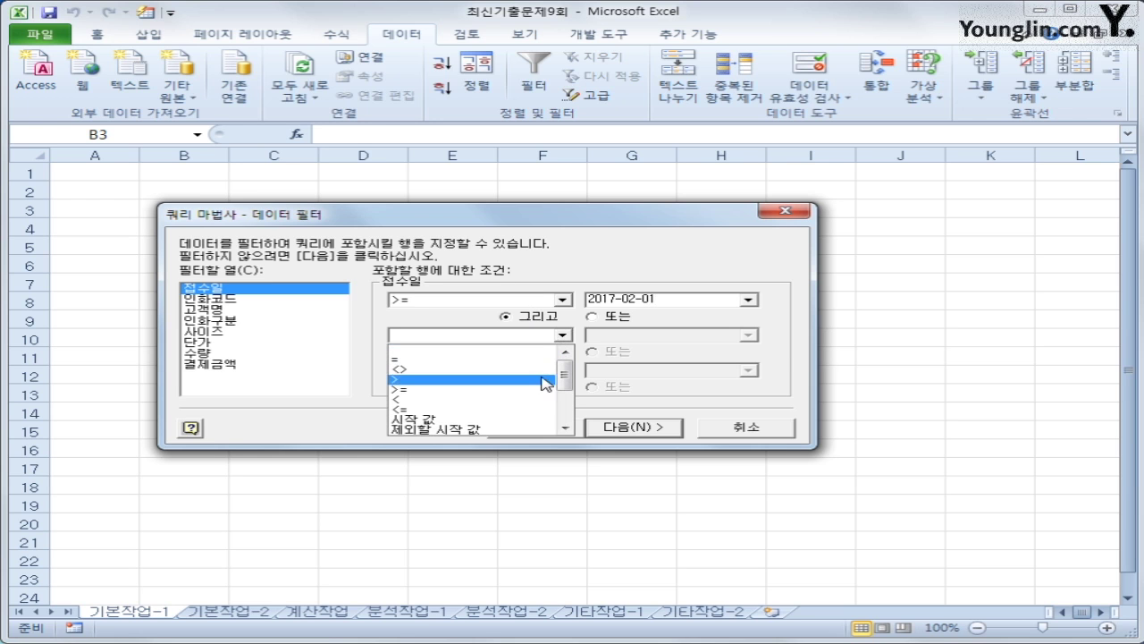
click(523, 408)
key(Tab)
text(2017)
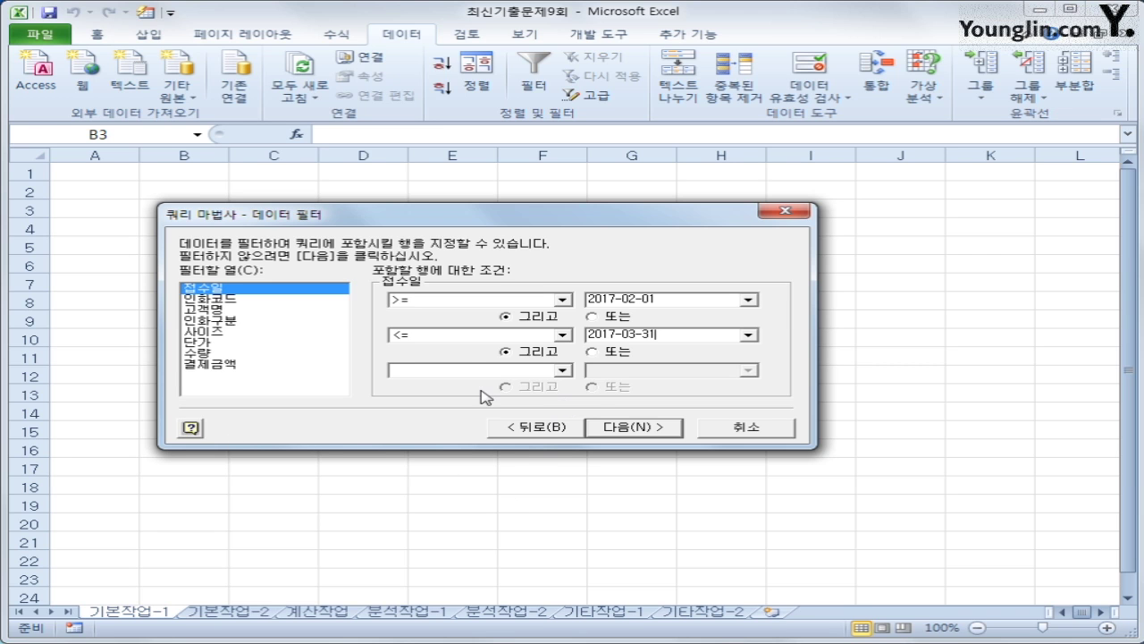
Step: Add a filter on 단가 for values greater than 1000 and proceed to the sort order
click(251, 343)
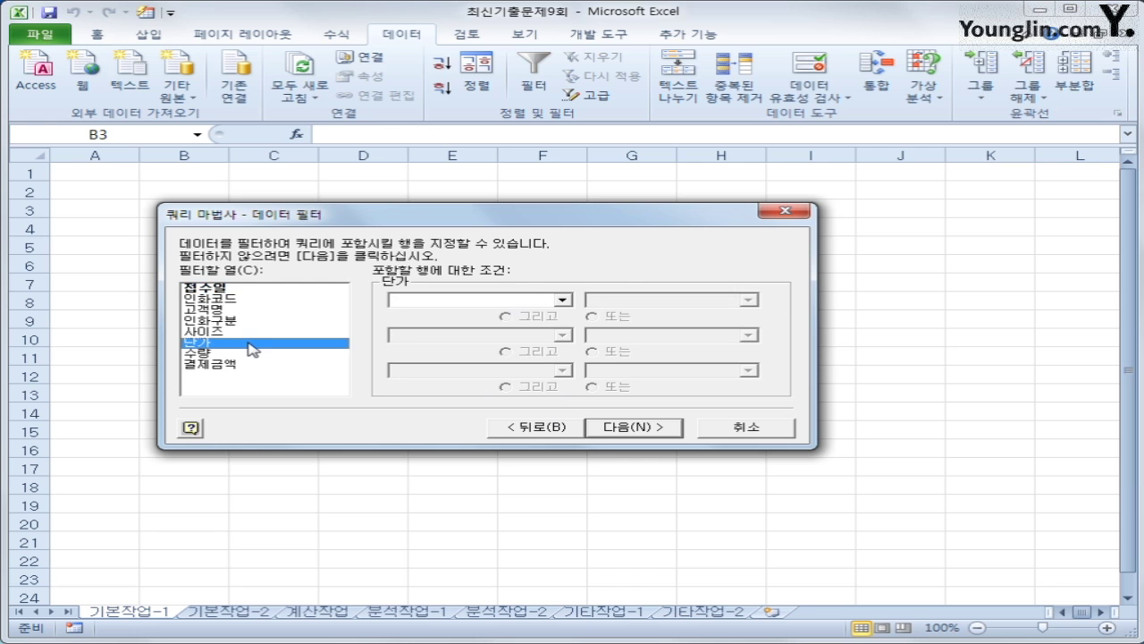
click(495, 300)
click(490, 343)
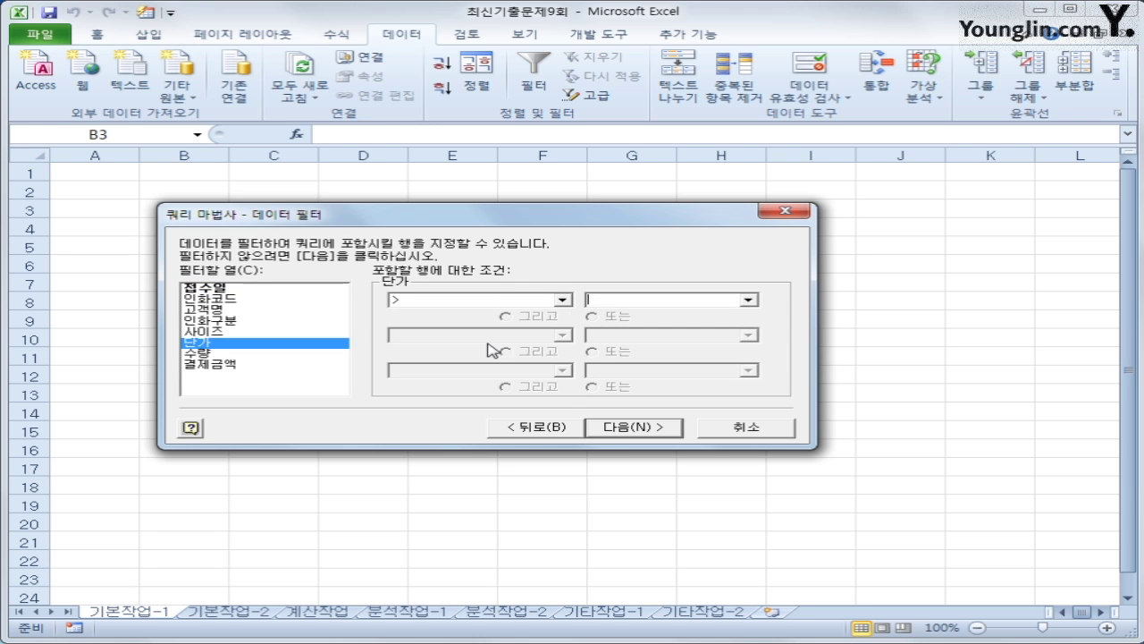
key(Tab)
text(1)
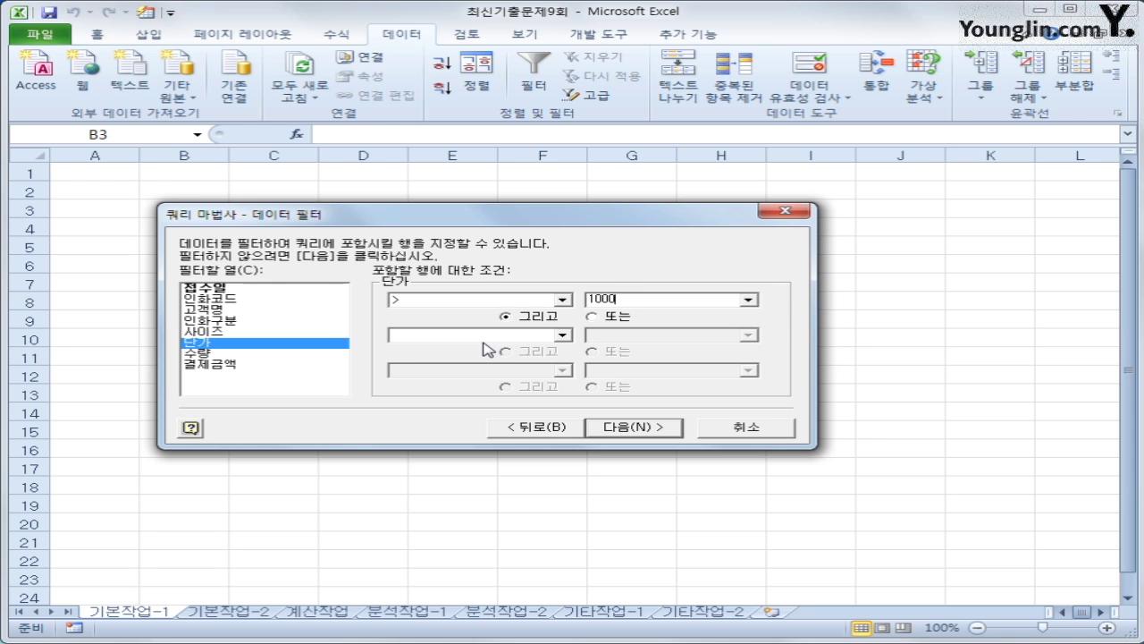
click(652, 427)
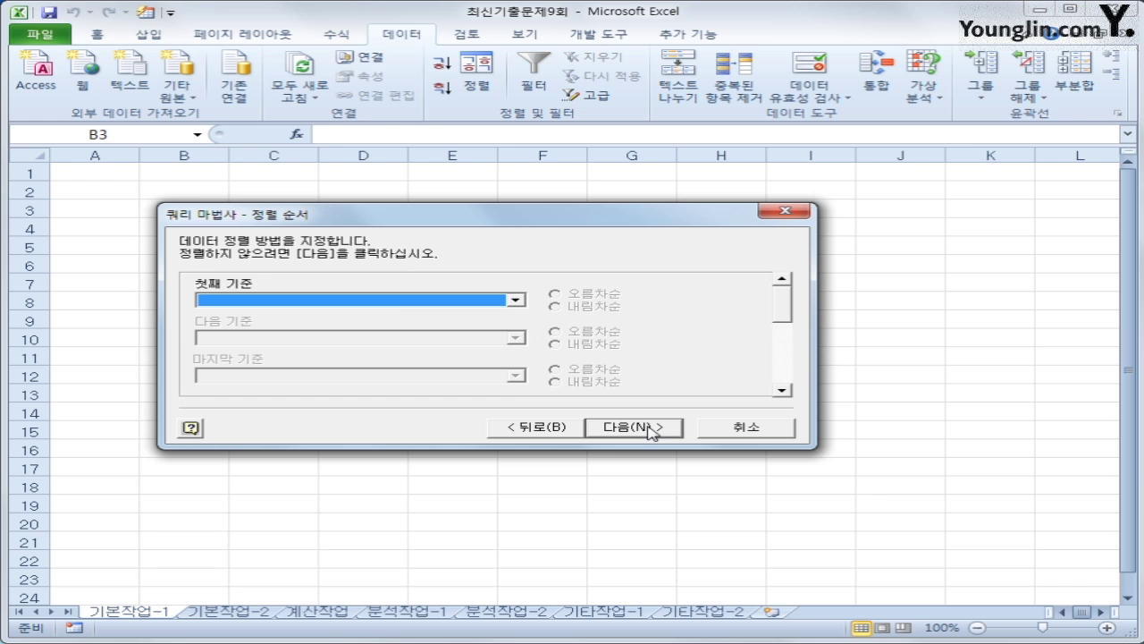
Step: Sort the query by 접수일 in ascending order, followed by 수량 in descending order
click(384, 300)
click(378, 324)
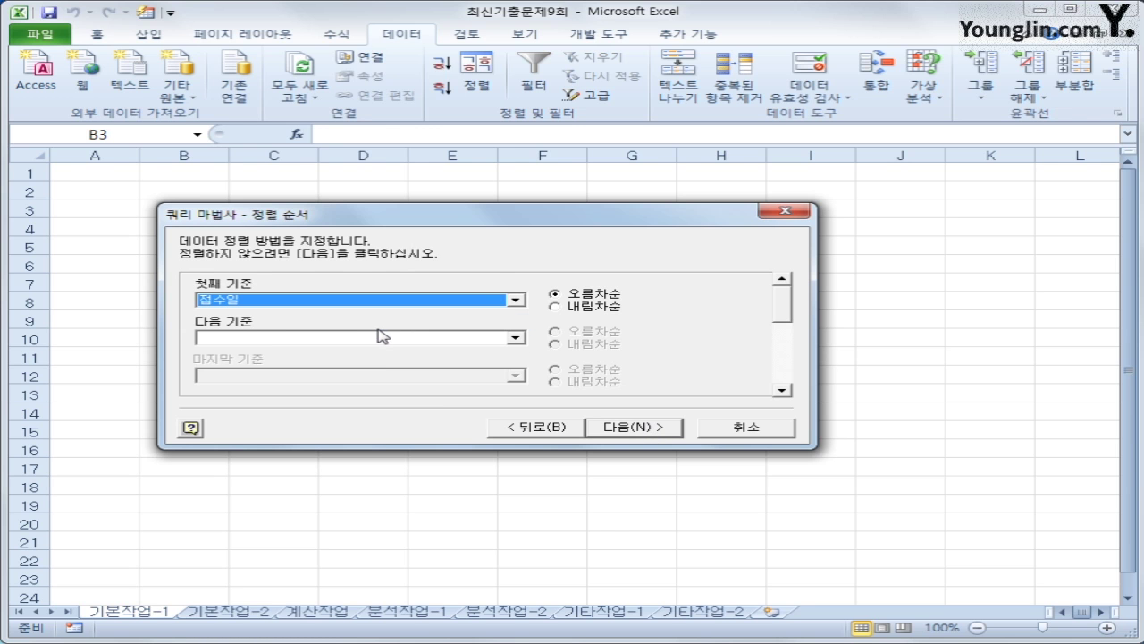
click(379, 338)
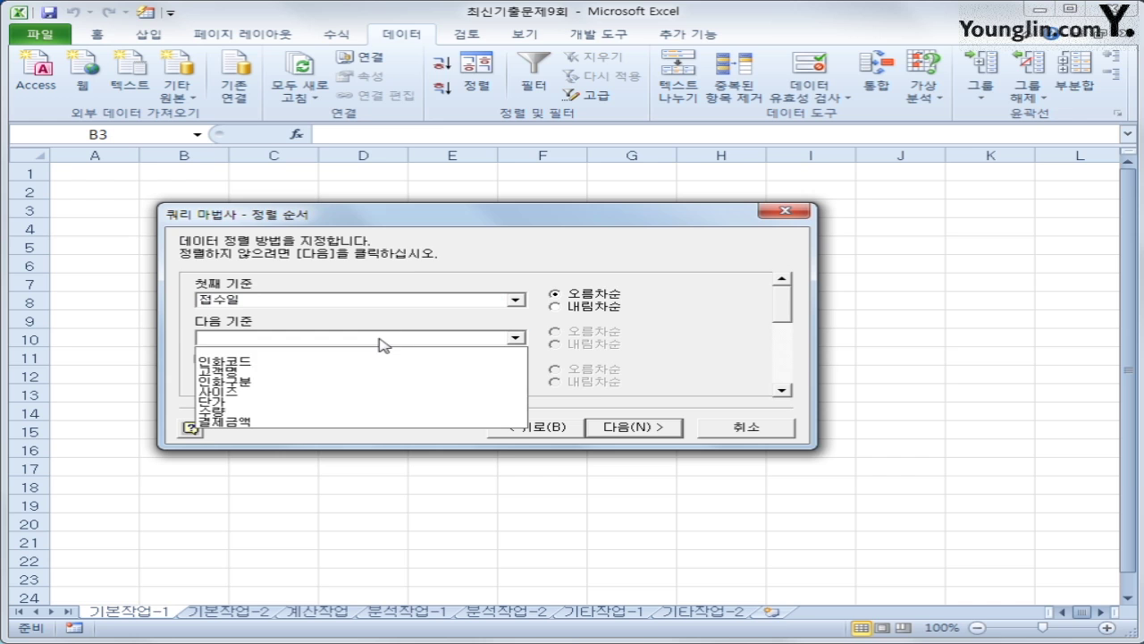
click(374, 413)
click(558, 344)
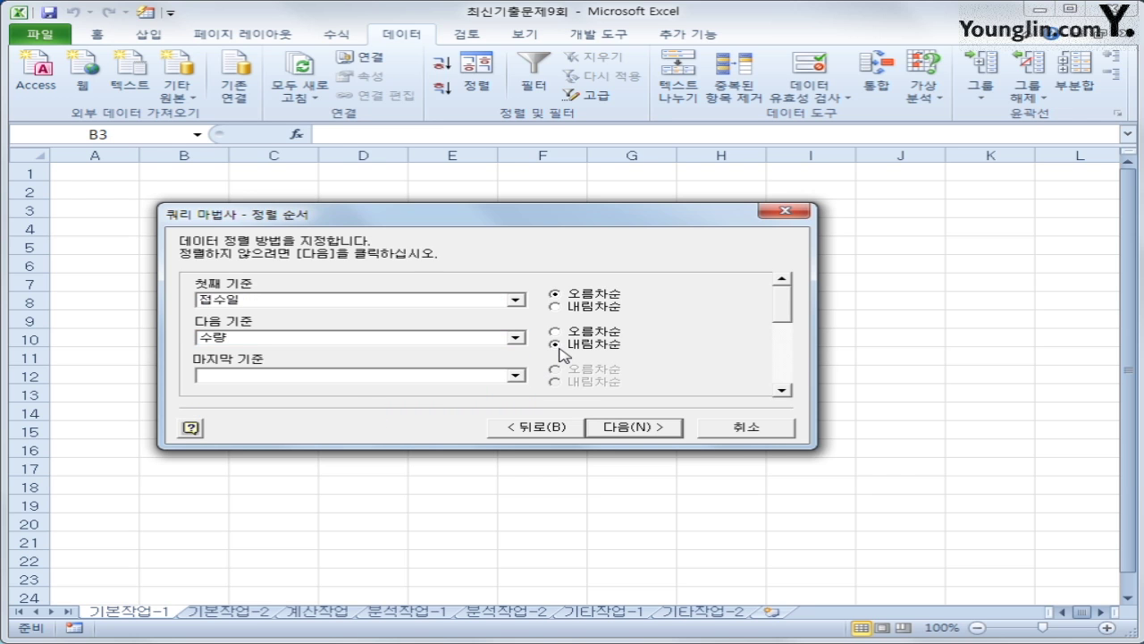
click(660, 431)
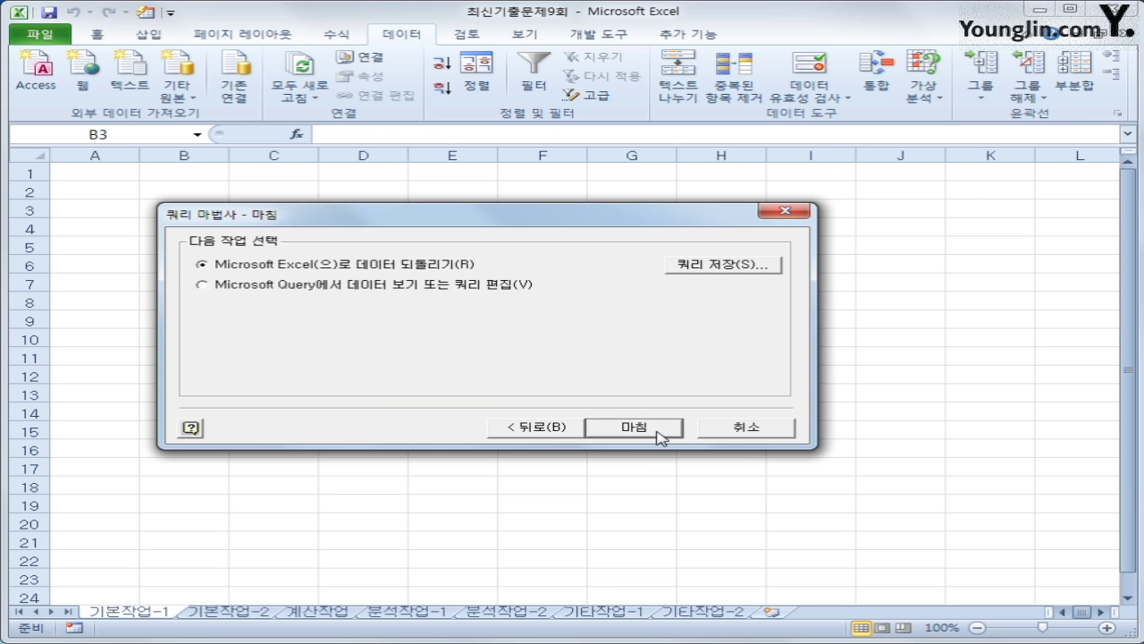
Step: Finish the query and return its data to Excel as a table at cell B3 of the existing worksheet
click(660, 430)
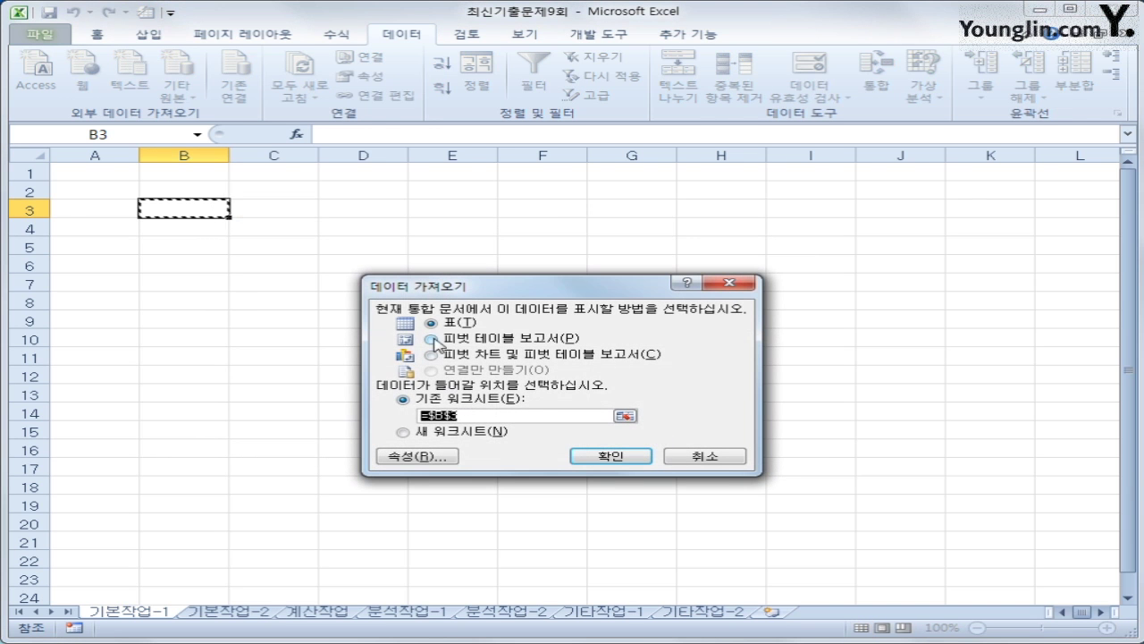
click(610, 455)
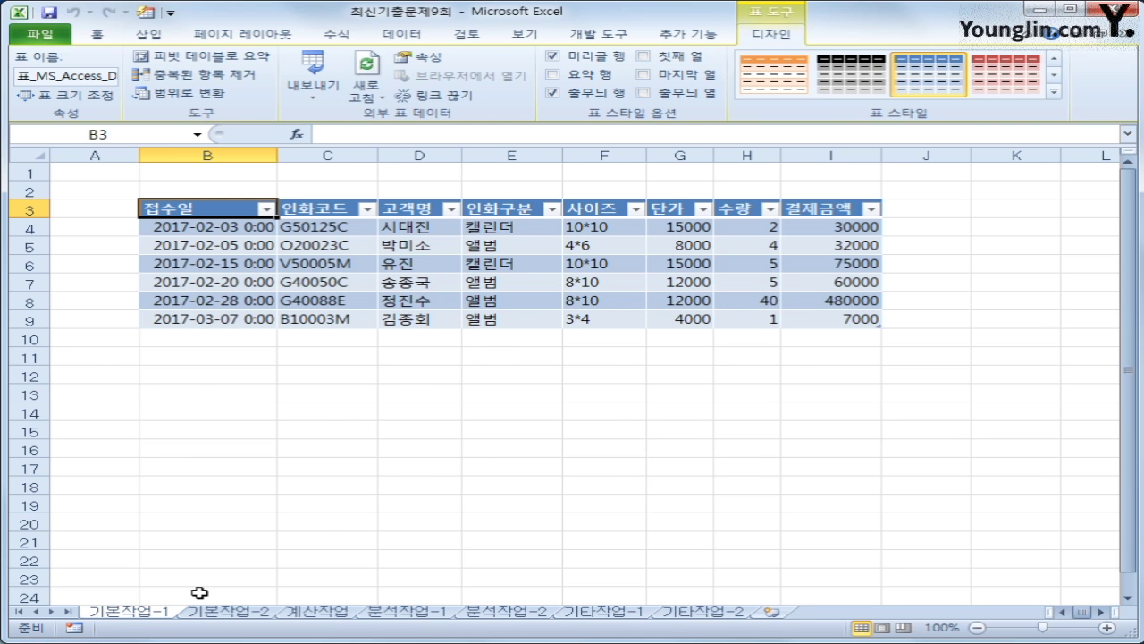
Step: Switch to the 기본작업-2 worksheet
click(240, 615)
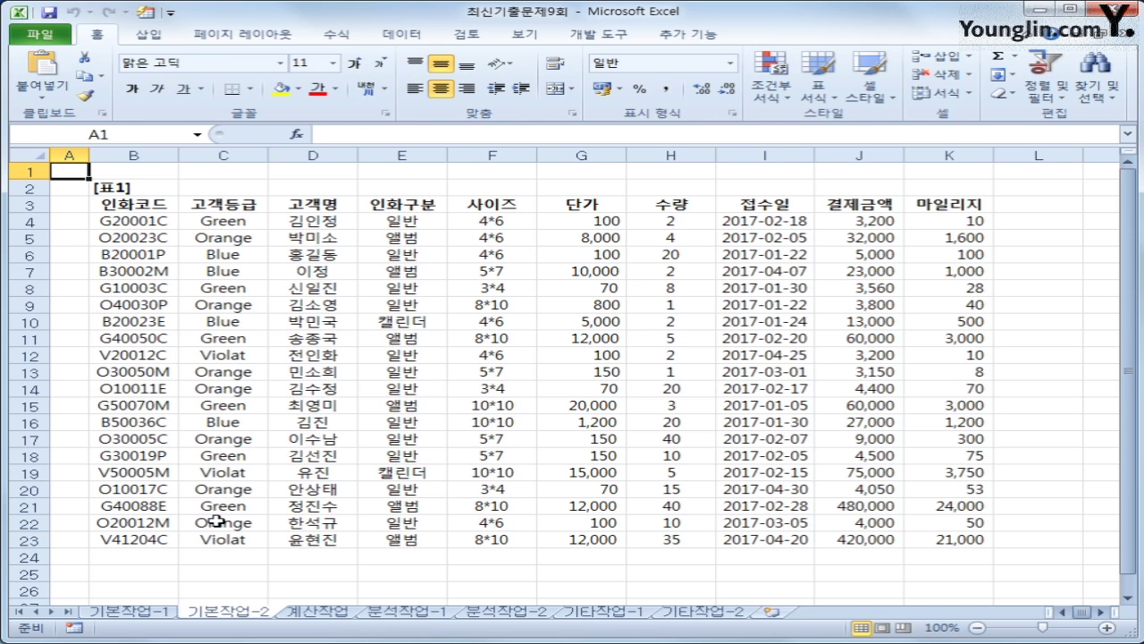
Step: Copy the 고객등급 header together with one Orange and one Blue entry into B25:B27 as the filter criteria
click(216, 208)
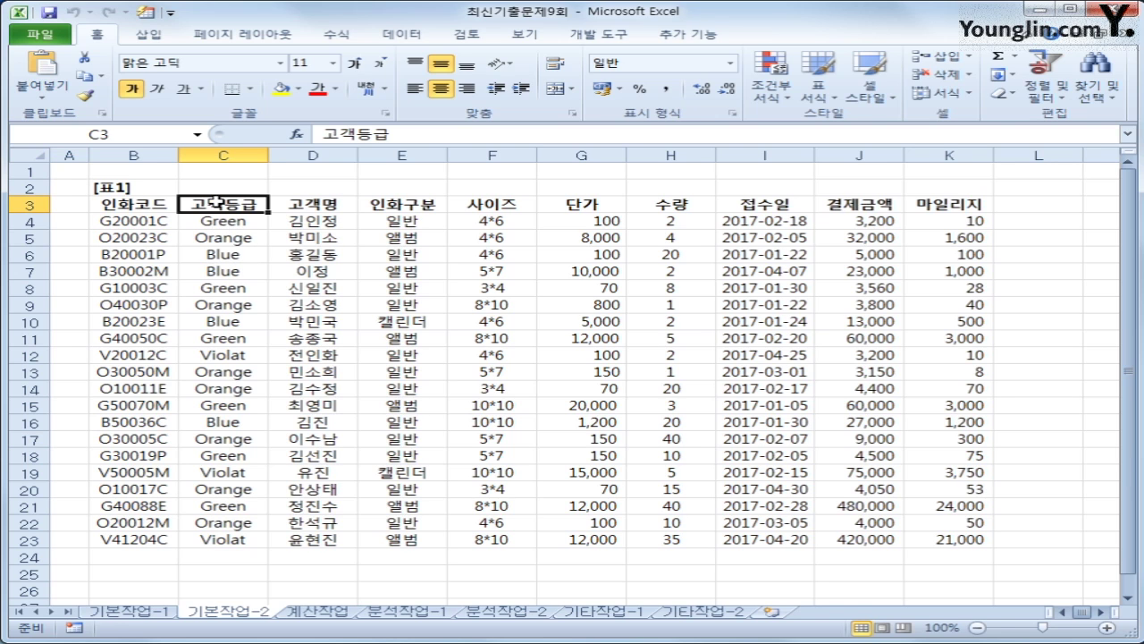
ctrl+click(223, 240)
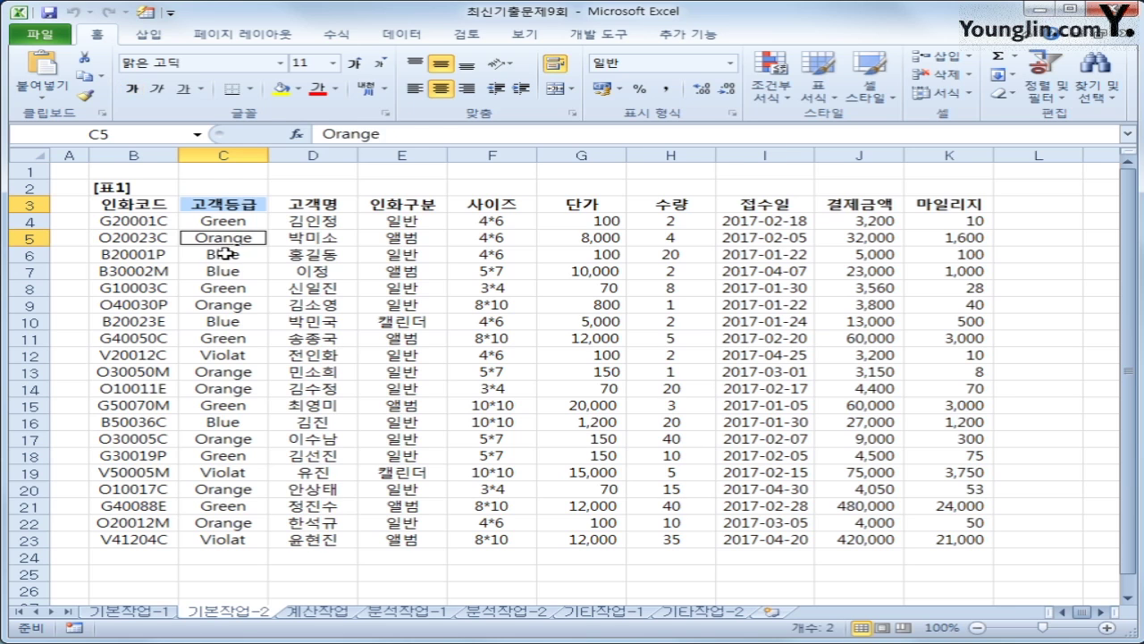
ctrl+click(224, 256)
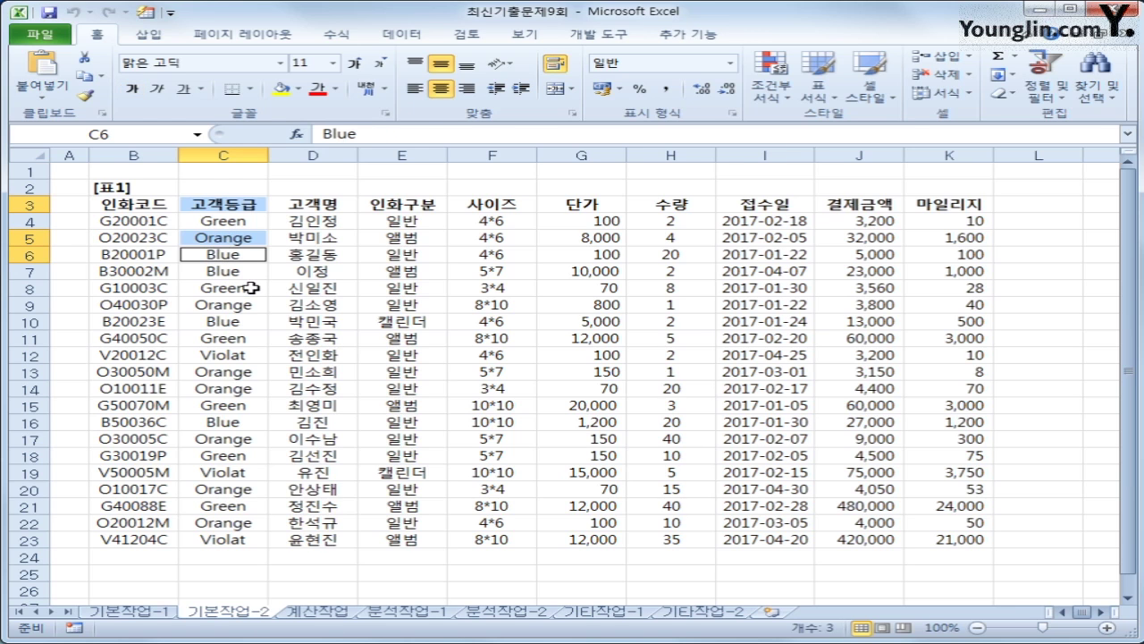
key(ctrl+c)
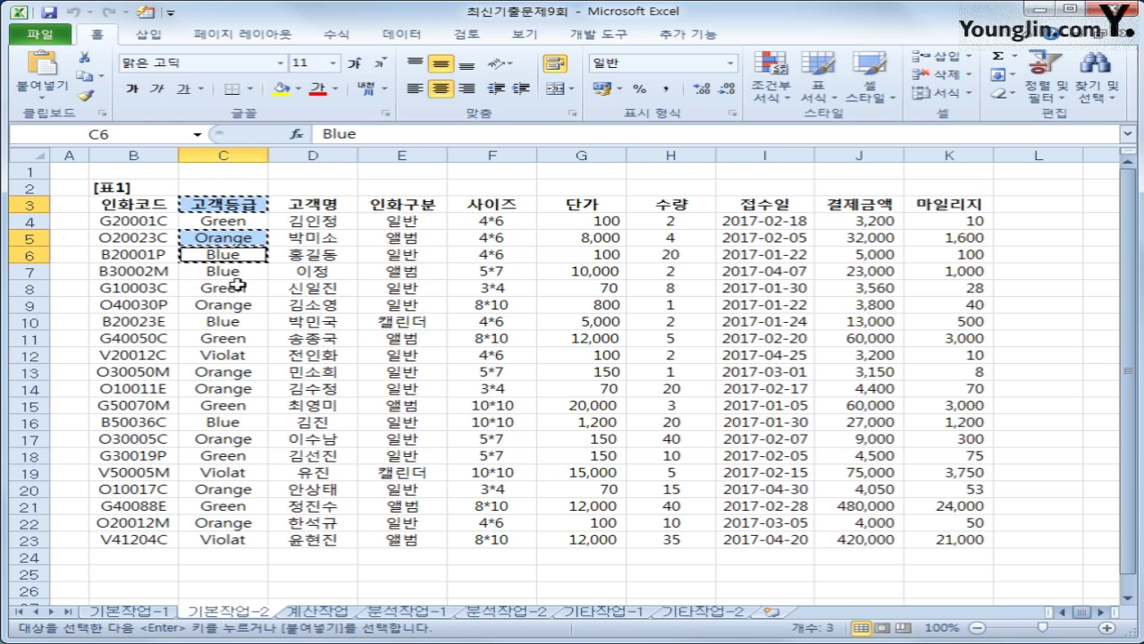
scroll(164, 469, down, 1)
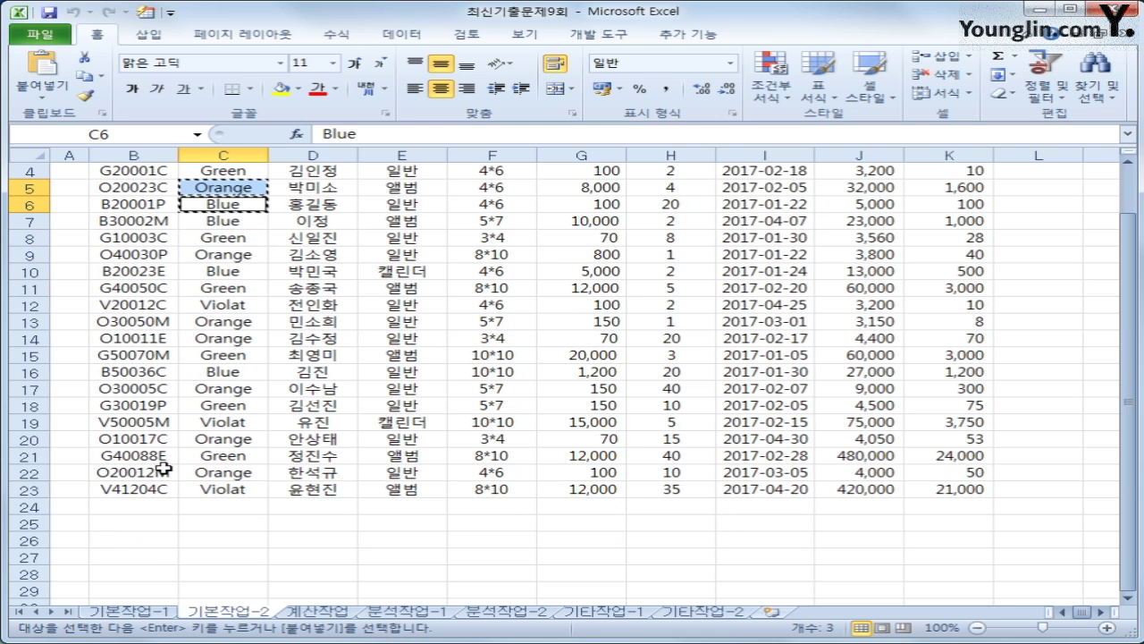
click(143, 530)
key(ctrl+v)
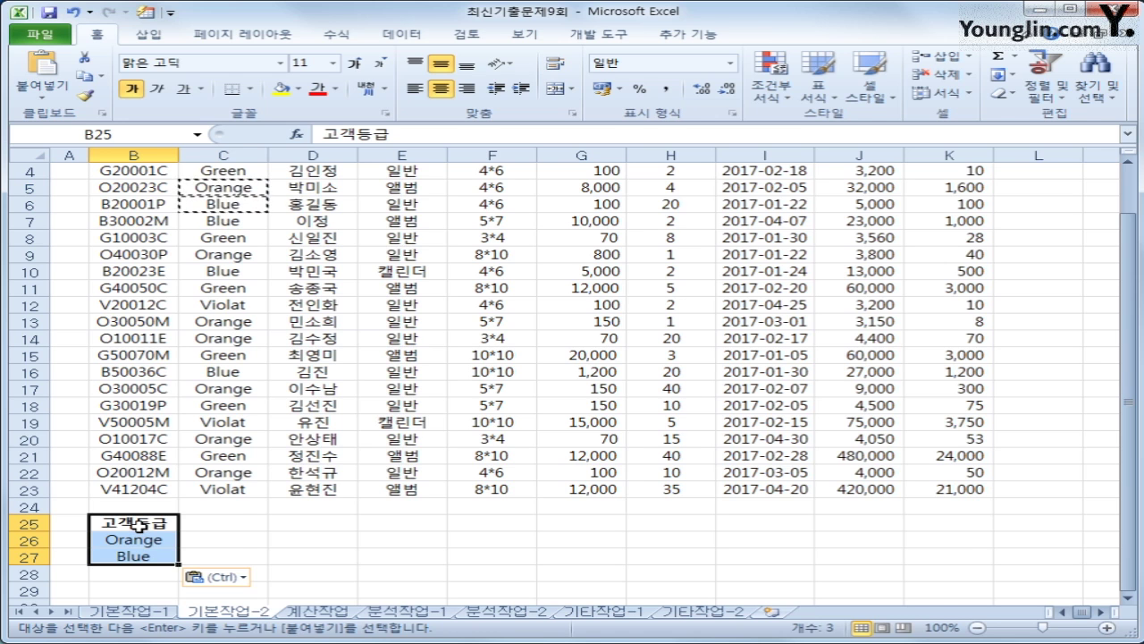
Step: Copy the 결제금액 header from the table into cell C25, beside the 고객등급 criteria header
scroll(142, 529, up, 1)
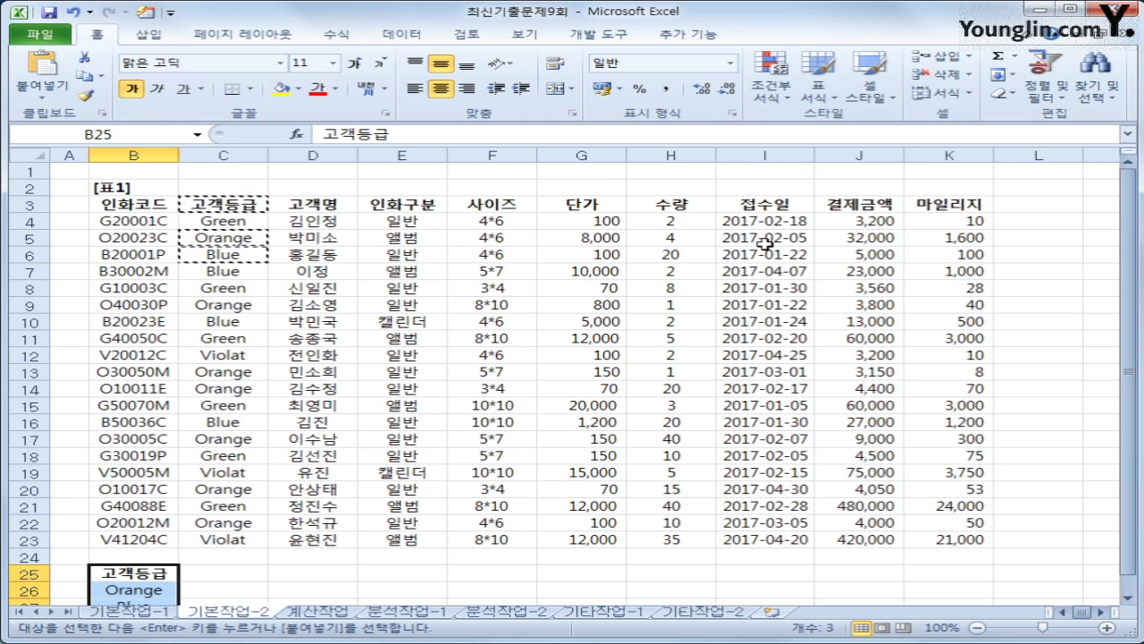
click(842, 204)
key(ctrl+c)
click(219, 573)
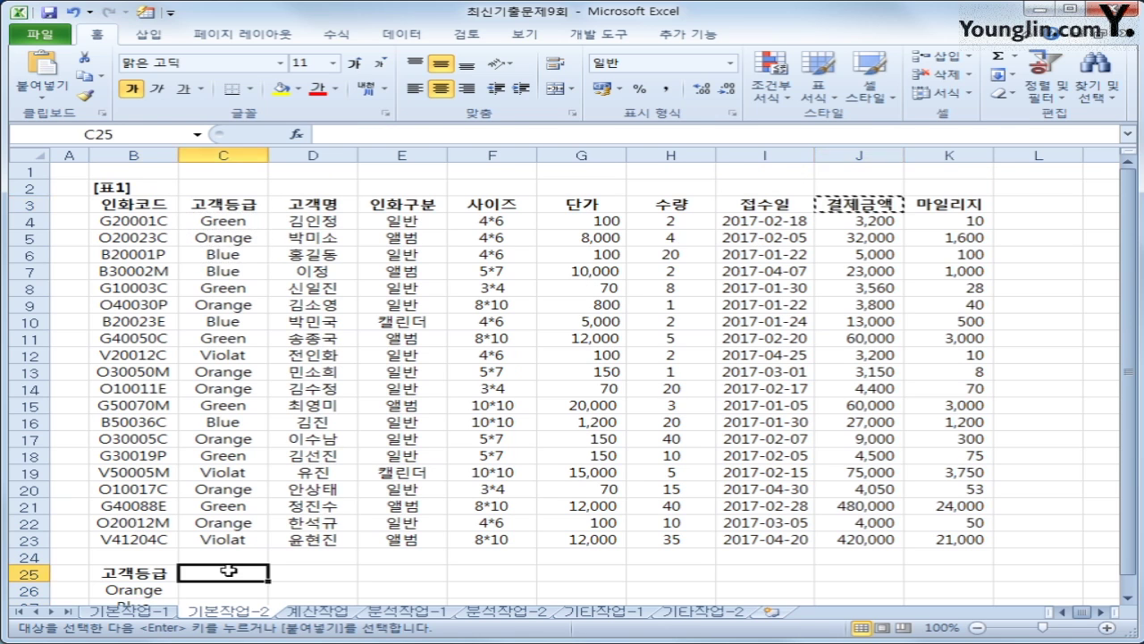
key(ctrl+v)
Step: Enter the criterion >=10000 under 결제금액 in both C26 and C27
click(215, 586)
scroll(193, 564, down, 1)
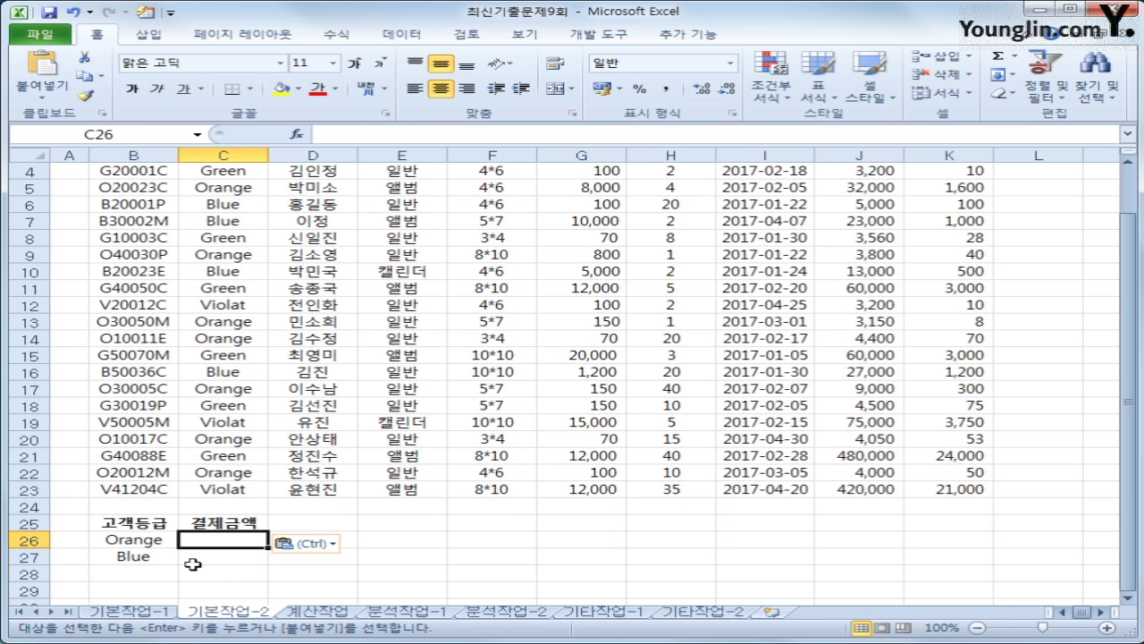
text(>=10000)
key(Return)
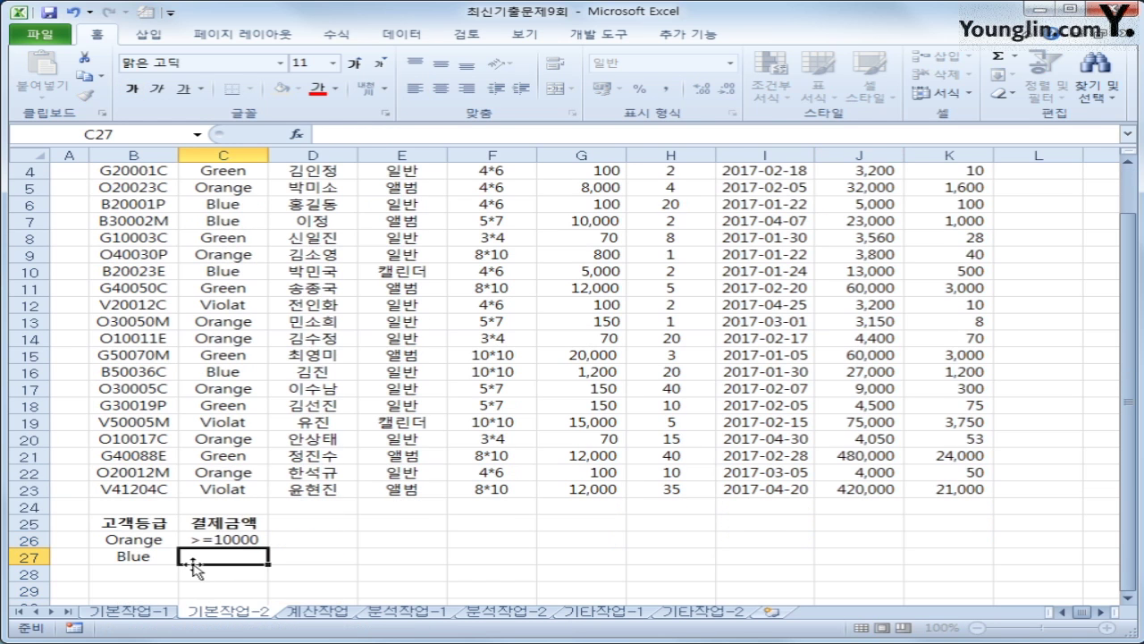
text(>=1000)
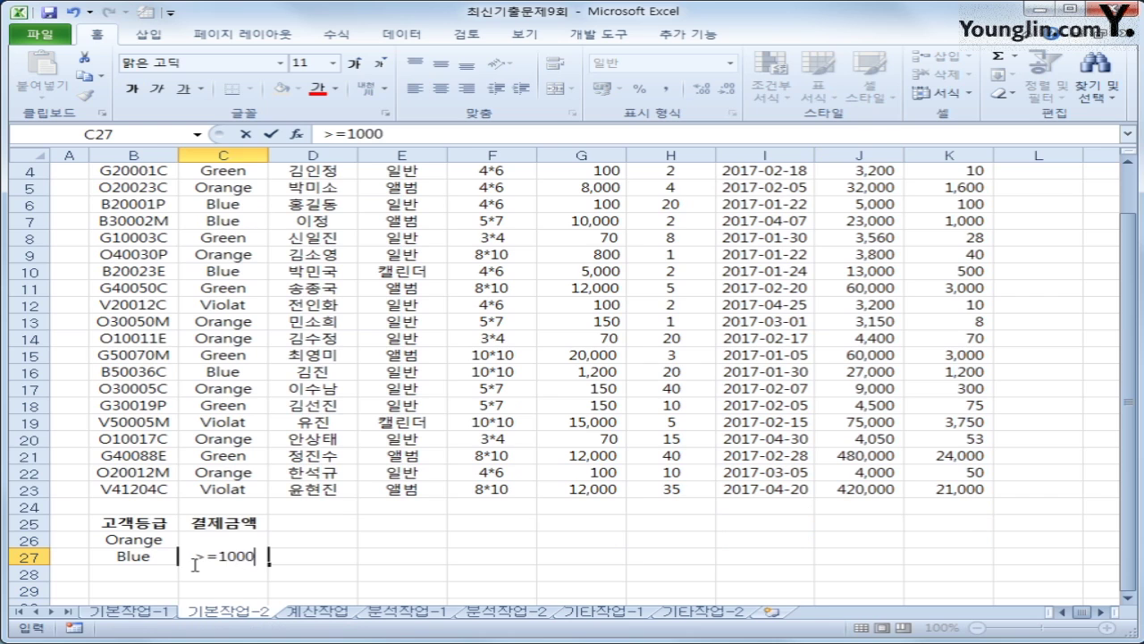
text(0)
key(Return)
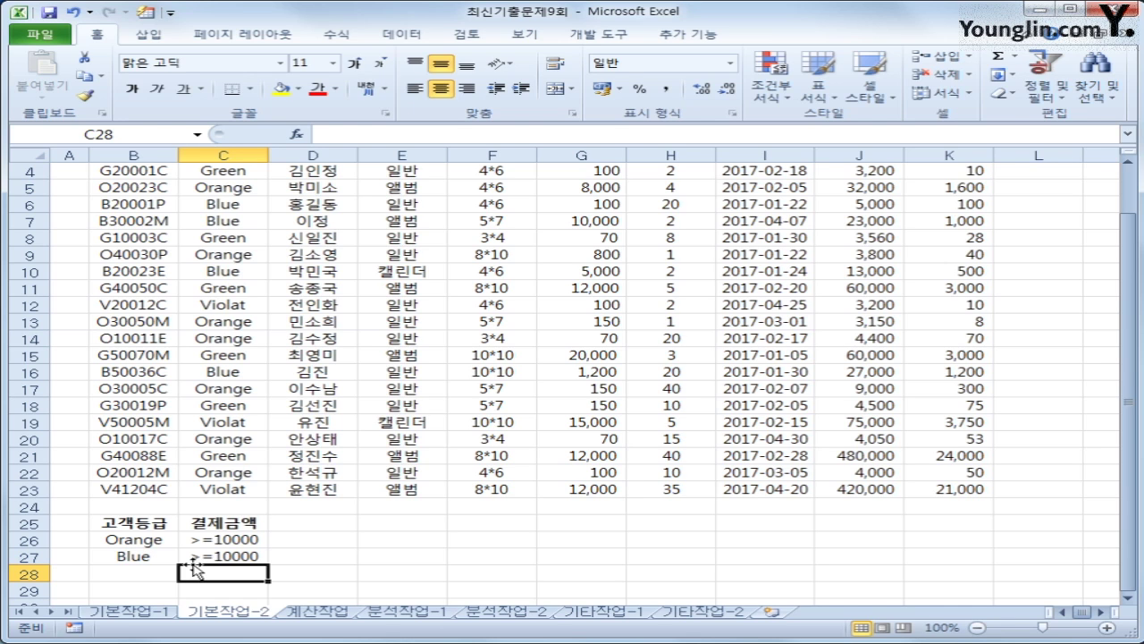
Step: Copy the 인화코드, 고객명, 접수일 and 결제금액 headers into row 30, starting at cell B30
scroll(192, 569, up, 1)
click(125, 203)
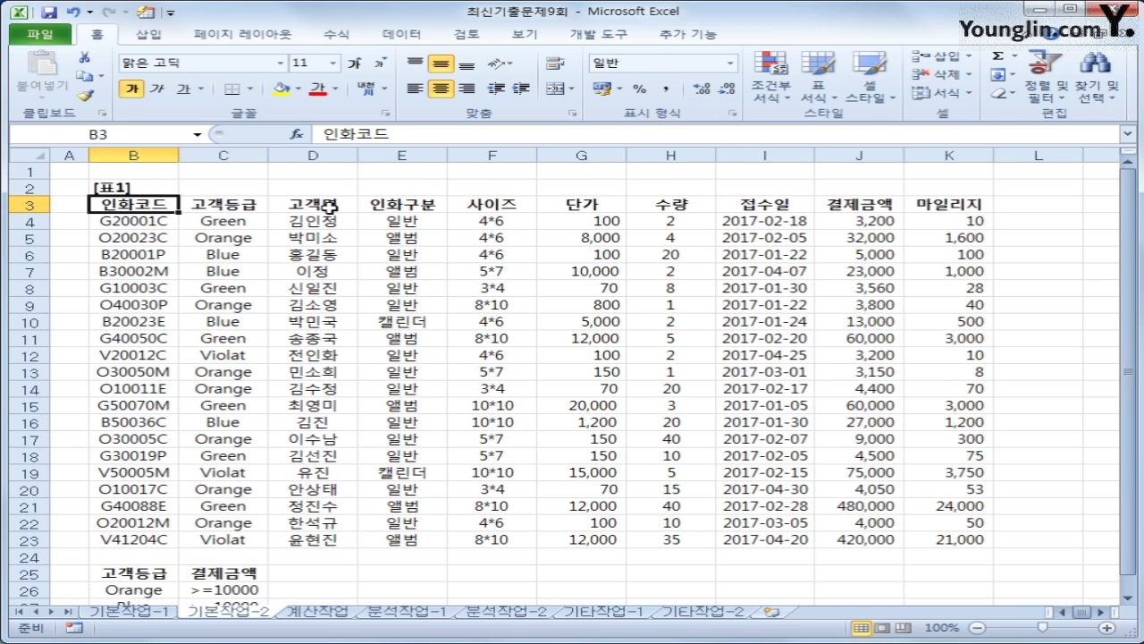
ctrl+click(344, 204)
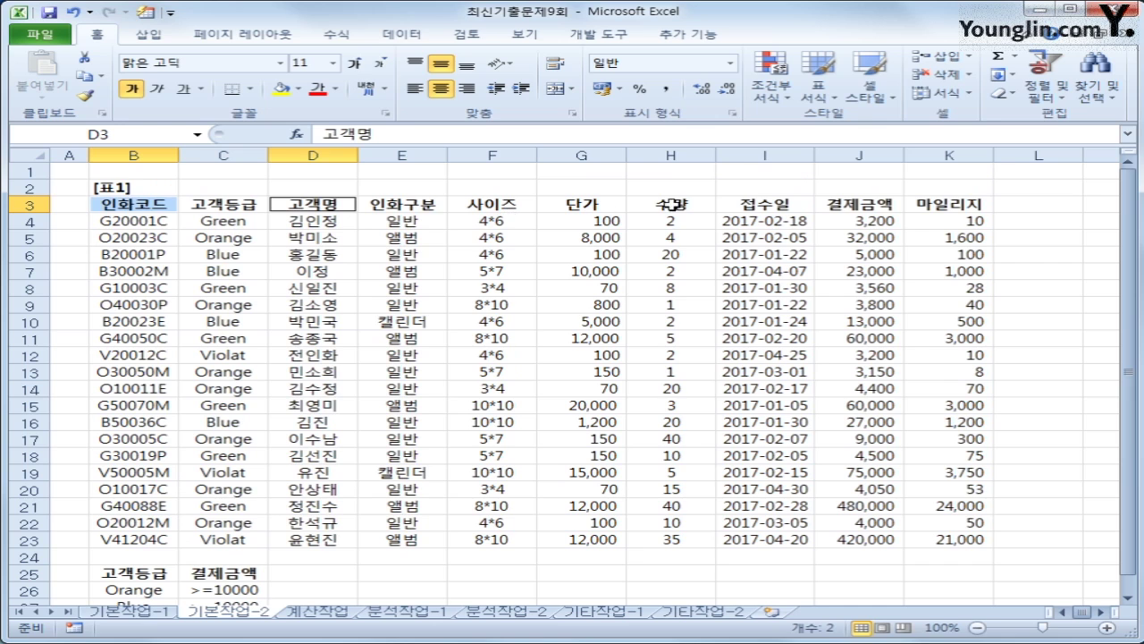
ctrl+click(755, 206)
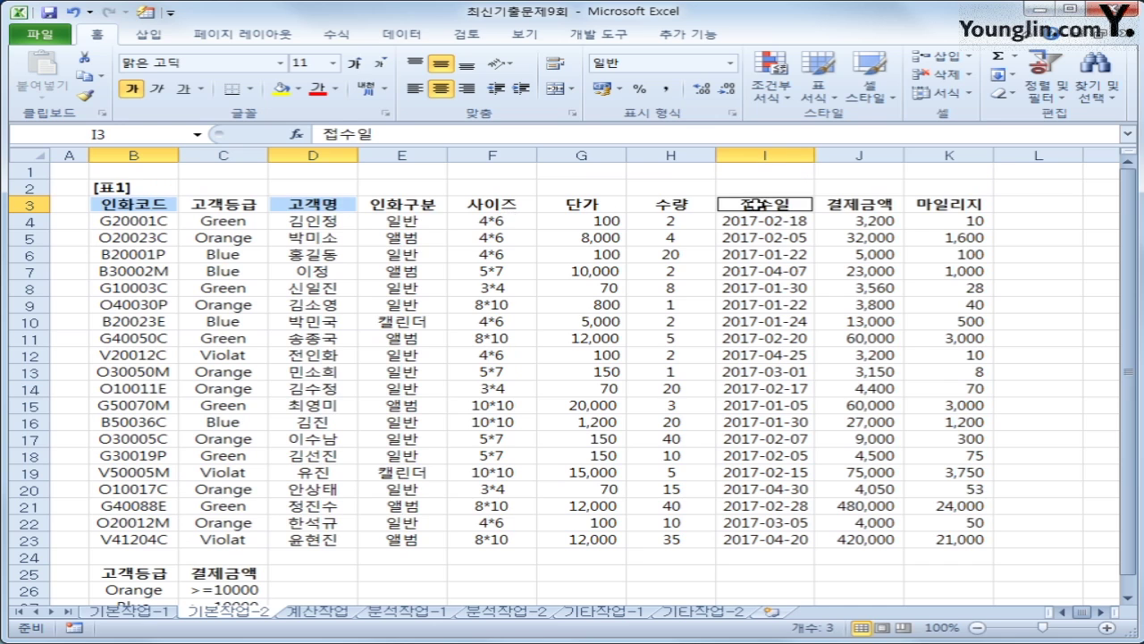
ctrl+click(874, 208)
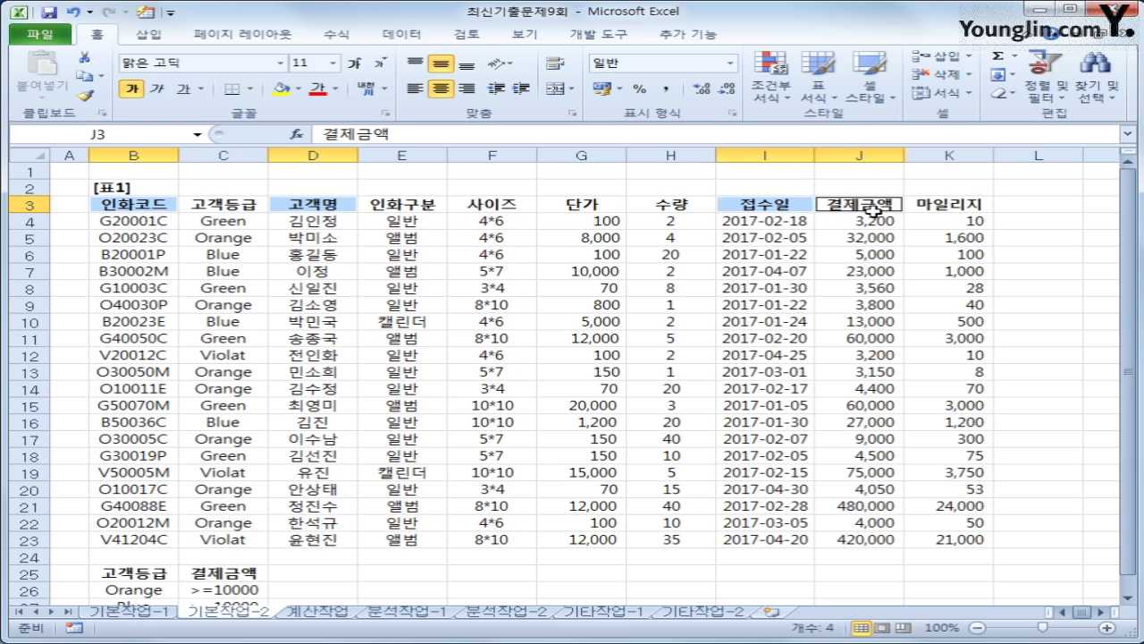
key(ctrl+c)
scroll(335, 398, down, 2)
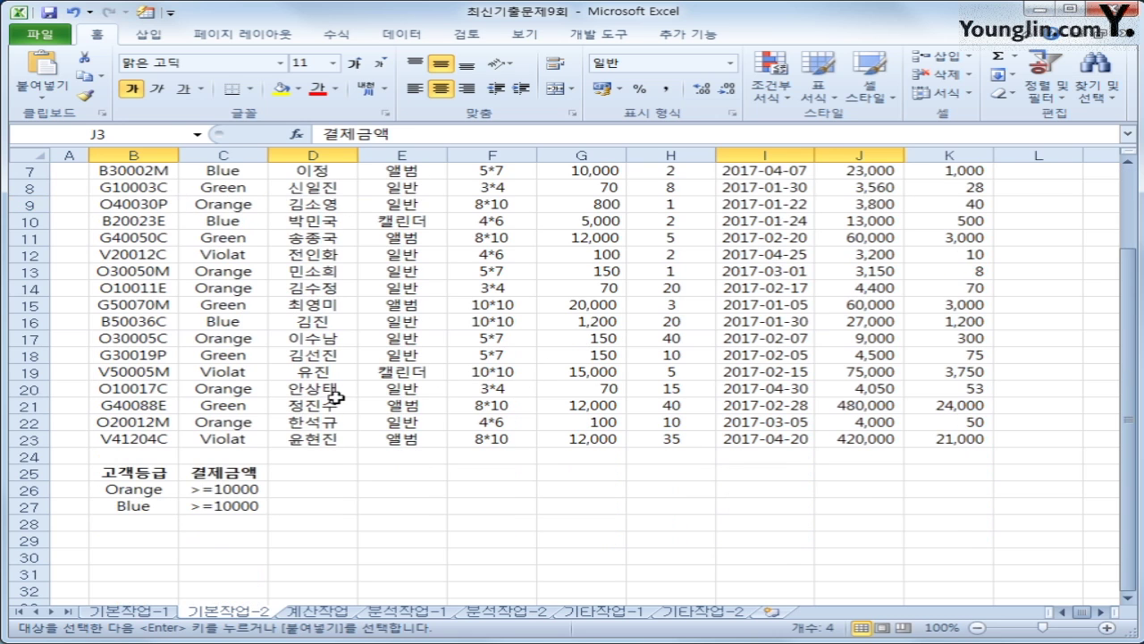
click(133, 556)
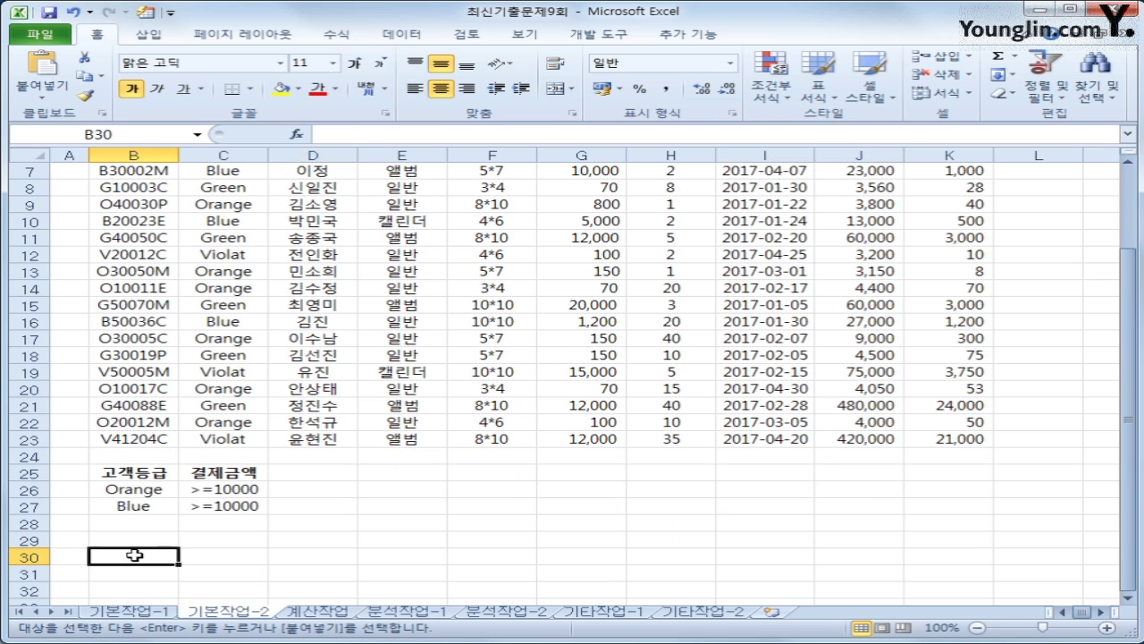
key(ctrl+v)
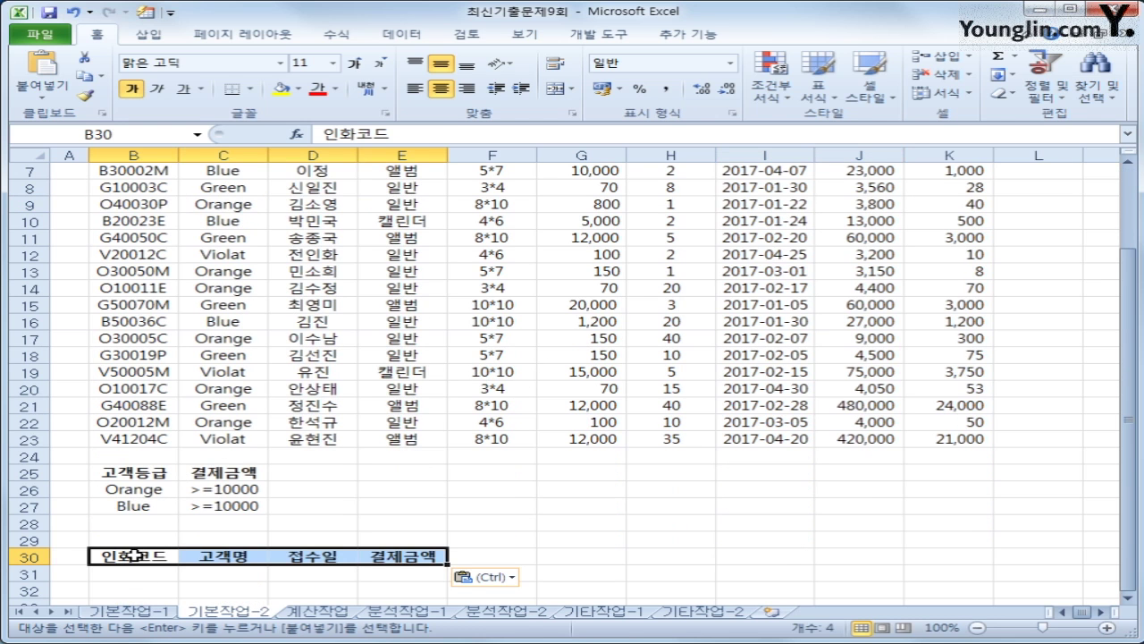
Step: Start an Advanced Filter on the table B3:K23 with B25:C27 as its criteria range
click(372, 308)
scroll(372, 311, up, 2)
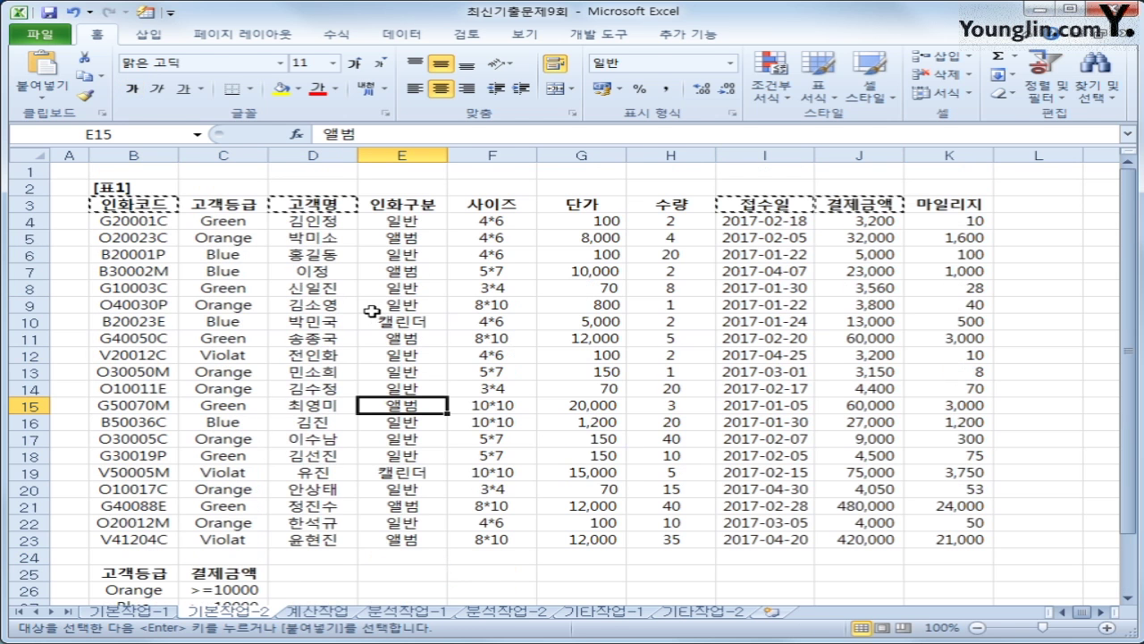
click(404, 36)
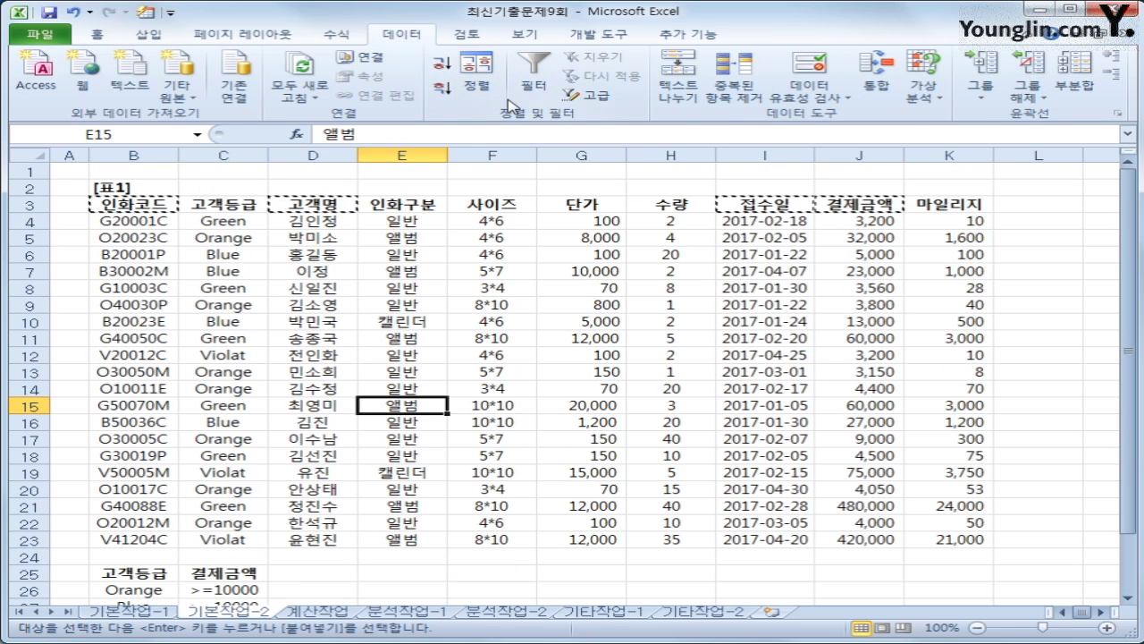
click(579, 96)
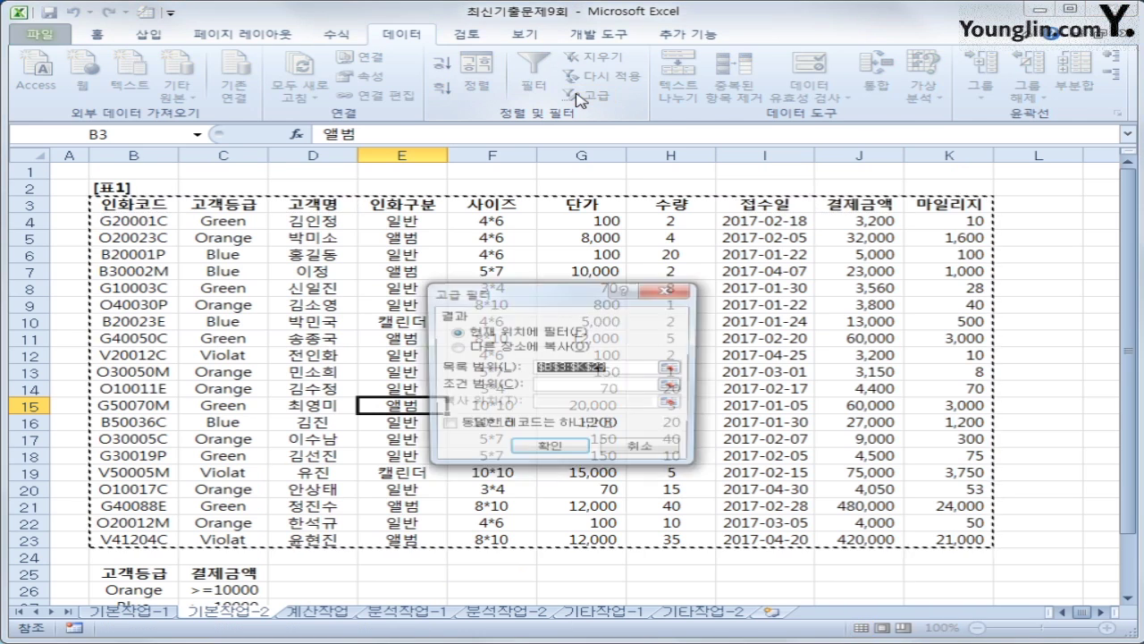
click(603, 385)
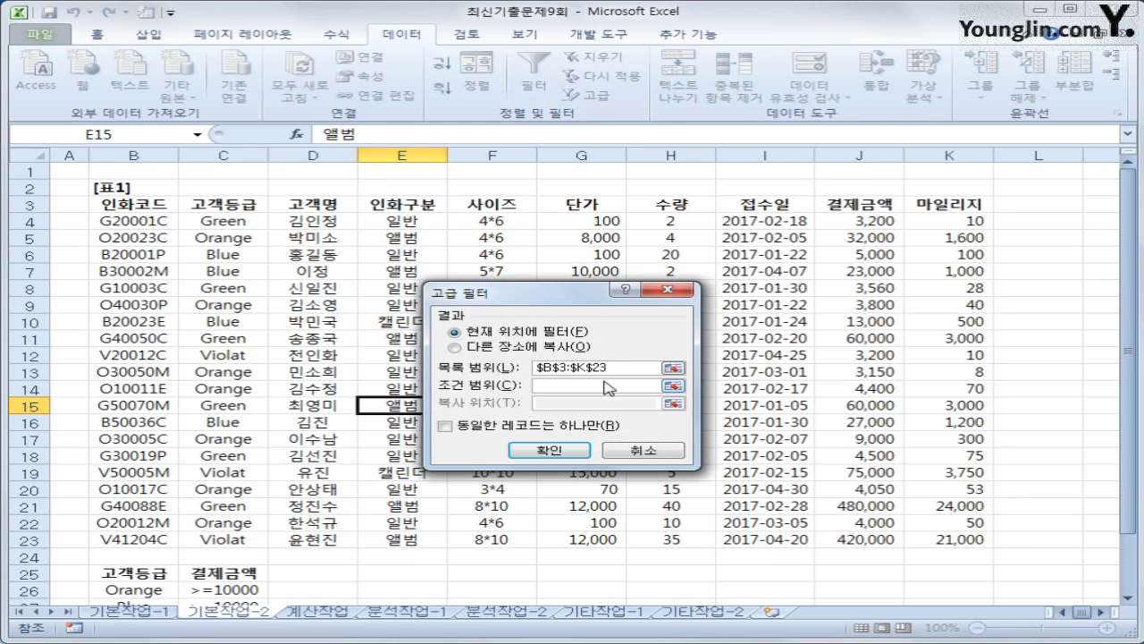
scroll(257, 456, down, 1)
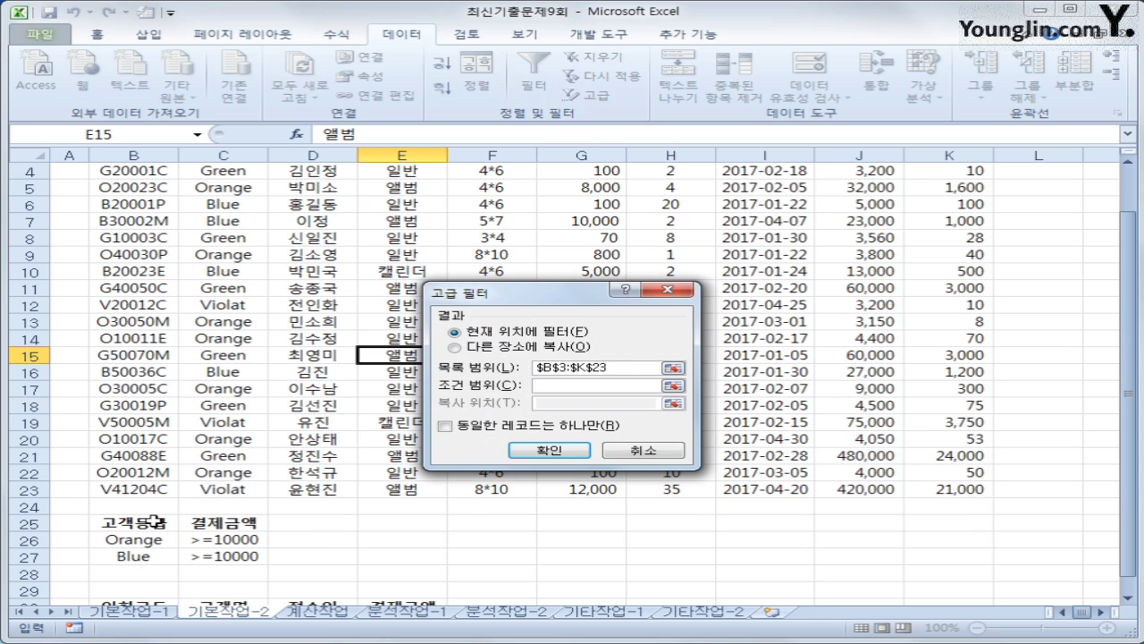
drag(143, 522, 212, 549)
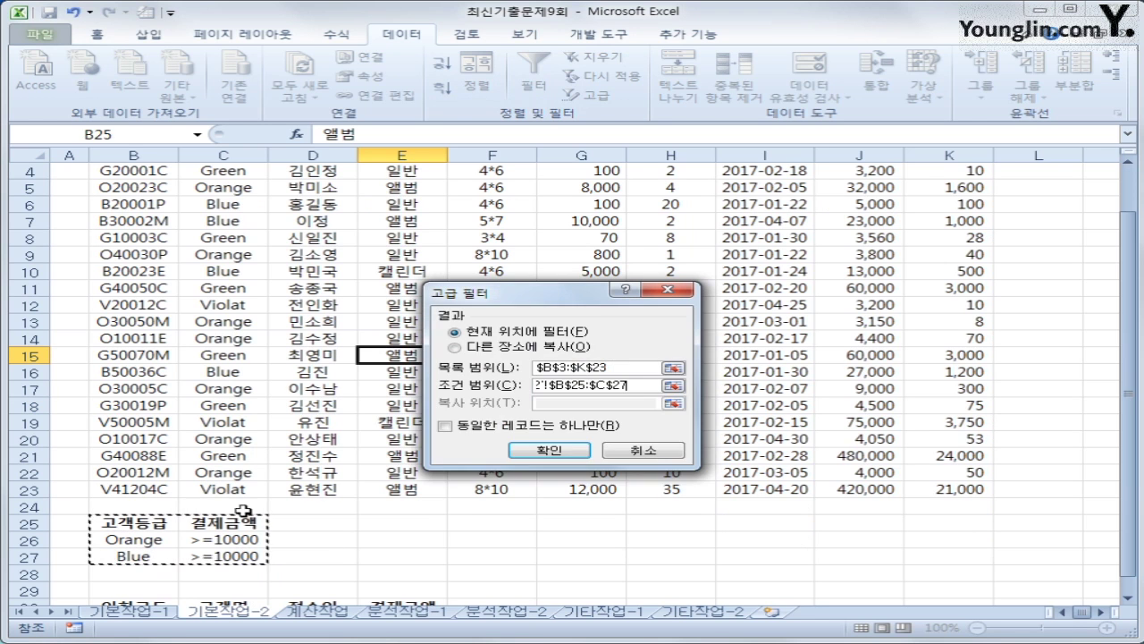
Step: Extract the filtered records to another location at B30:E30, and widen column D to fit the dates
click(496, 347)
scroll(402, 487, down, 2)
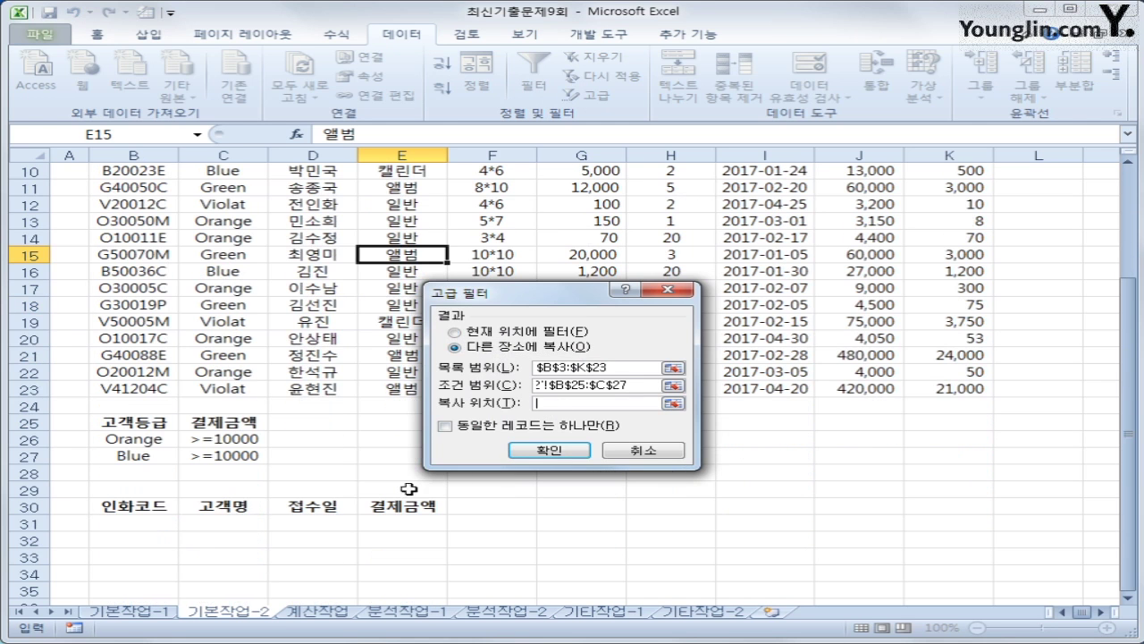
drag(112, 506, 365, 506)
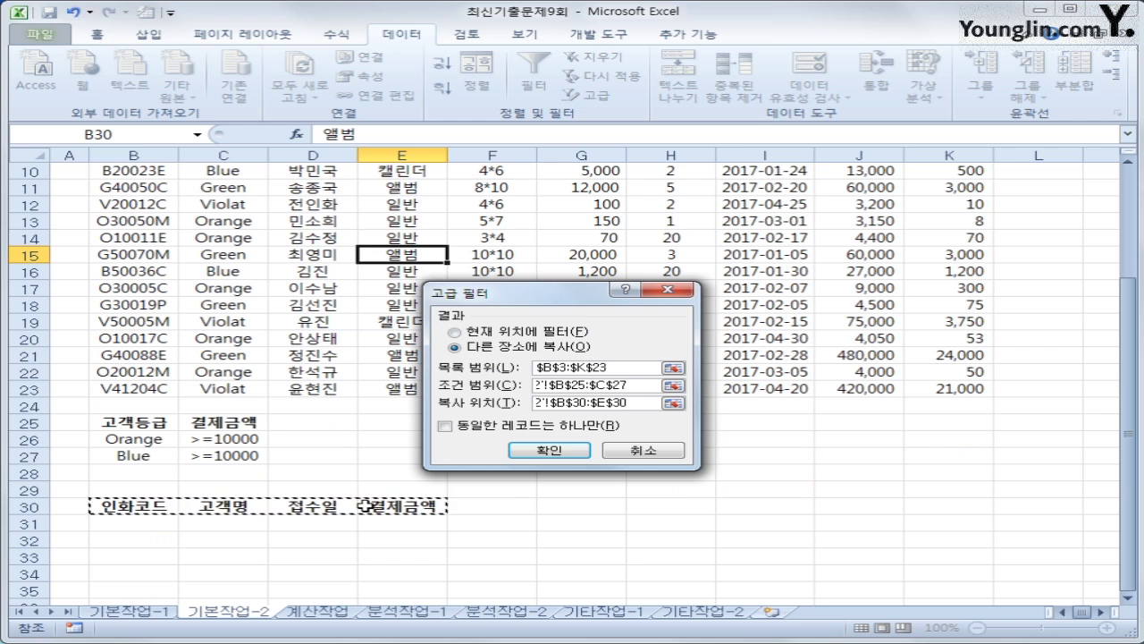
click(527, 453)
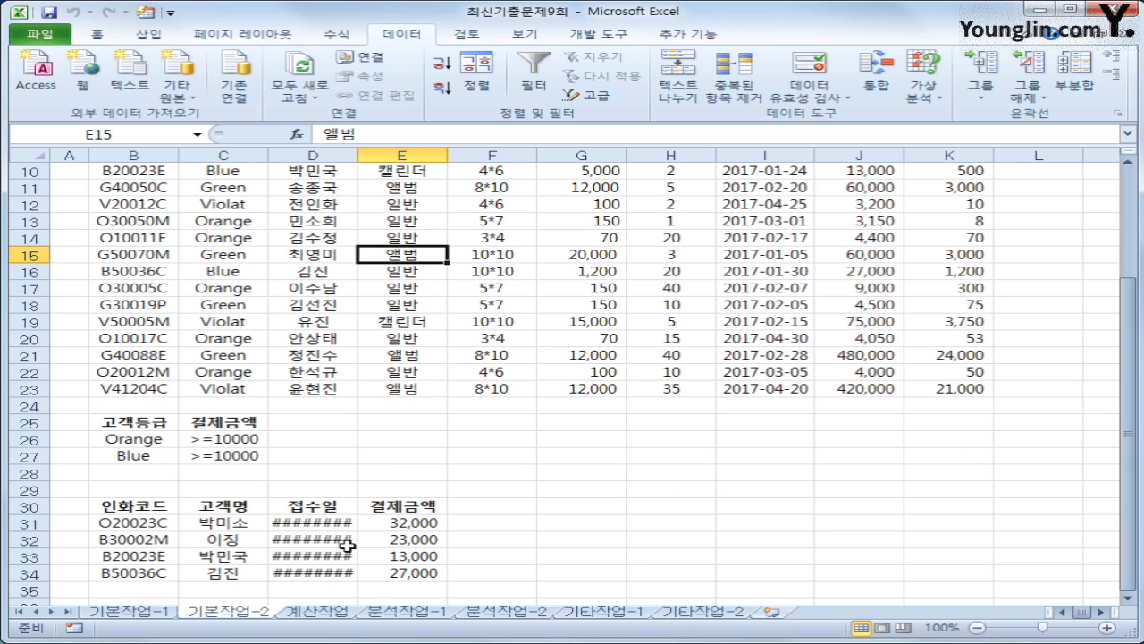
drag(356, 156, 365, 156)
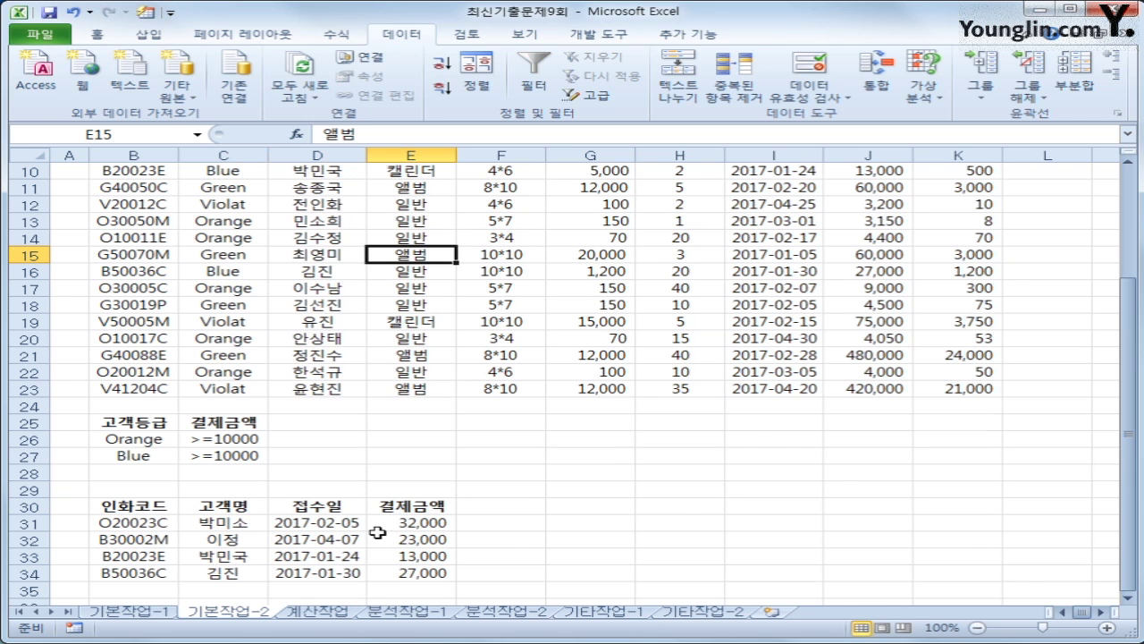
Step: Start a new conditional formatting rule on B4:K23 that uses a formula to determine which cells to format
scroll(378, 532, up, 3)
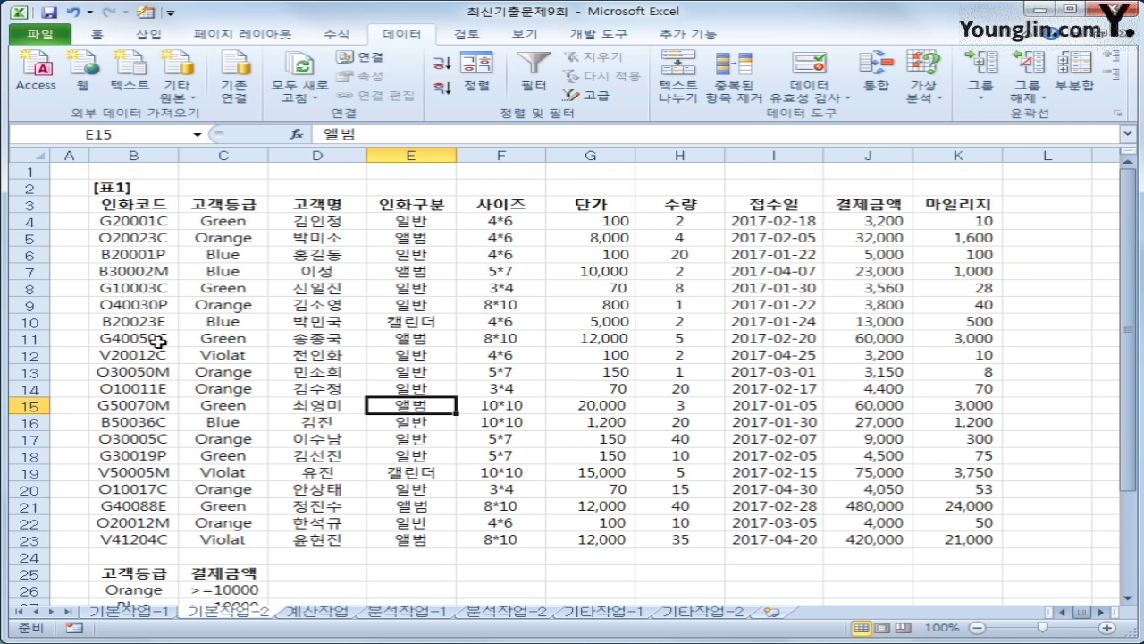
click(134, 221)
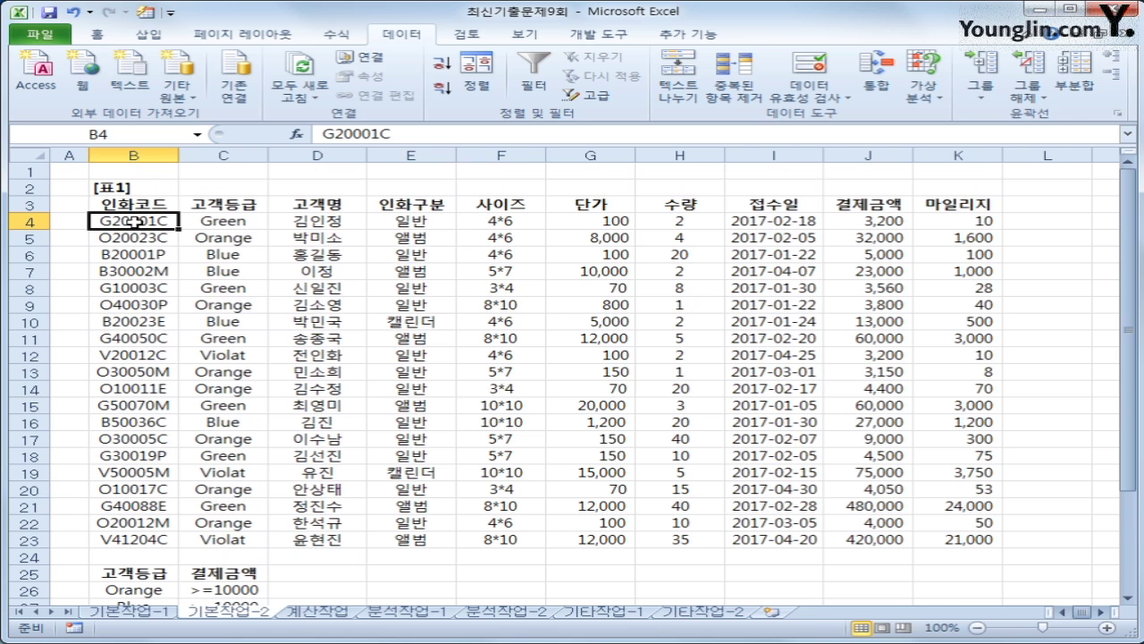
drag(135, 221, 945, 537)
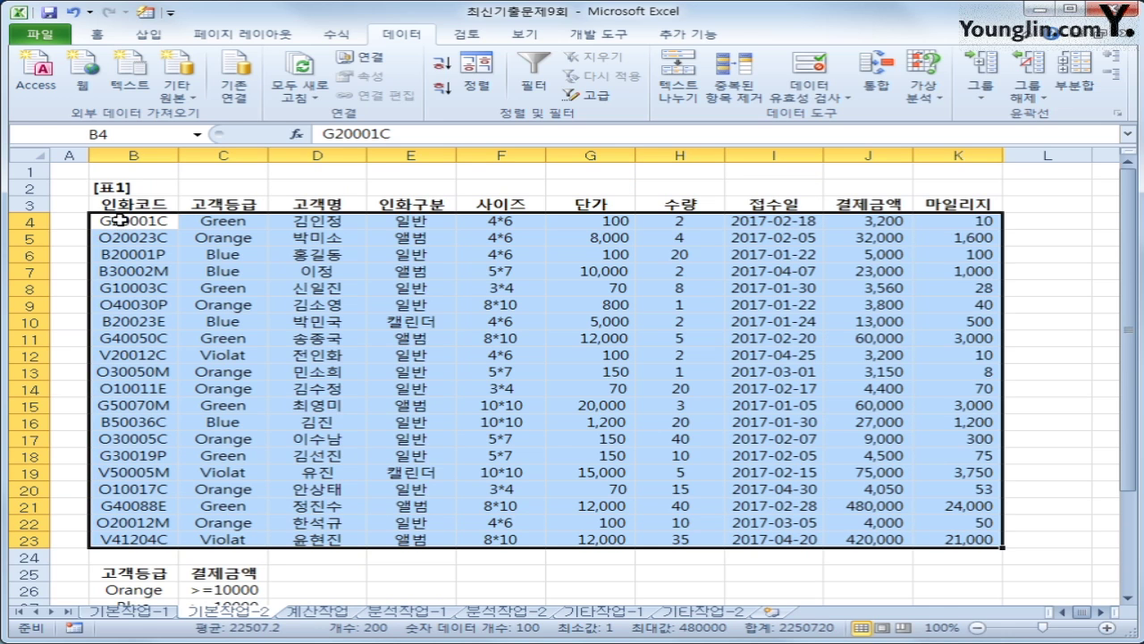
click(95, 34)
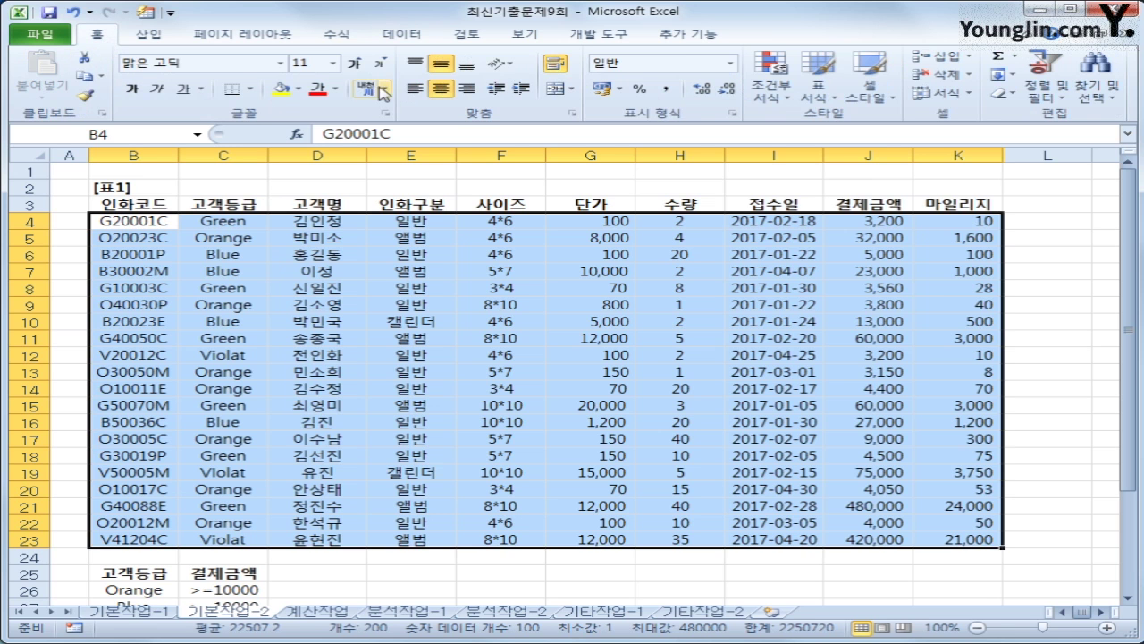
click(771, 85)
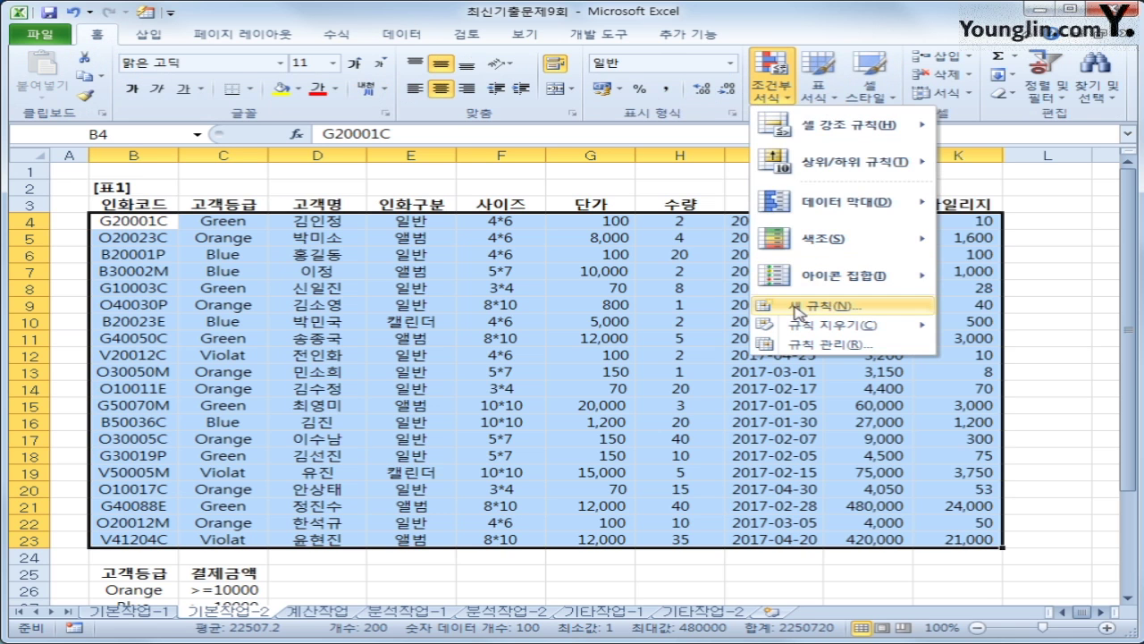
click(798, 305)
click(481, 344)
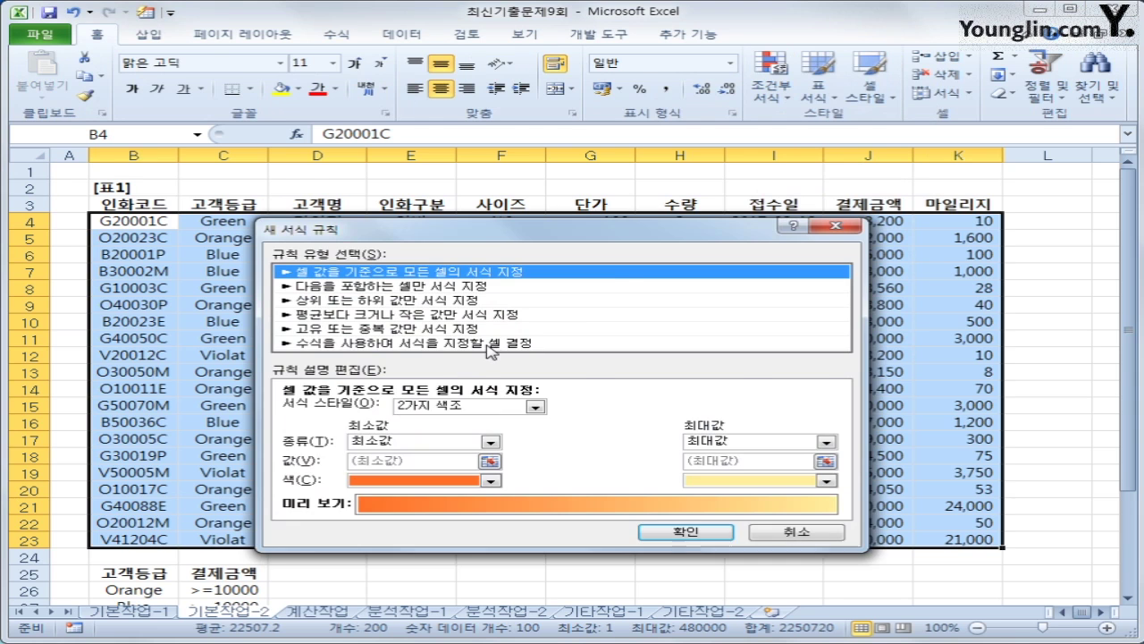
click(440, 411)
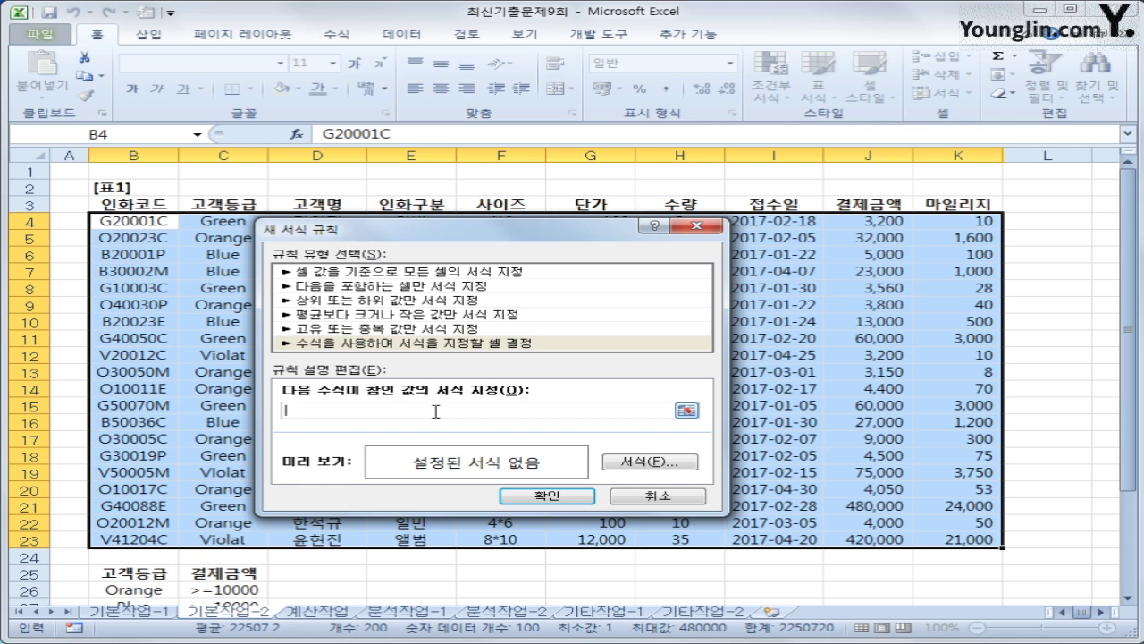
Step: Begin the rule formula with the 인화코드 condition =and(right($B4,1)="M", keeping only column B absolute
text(ㅋ)
text(and()
text(right()
click(134, 223)
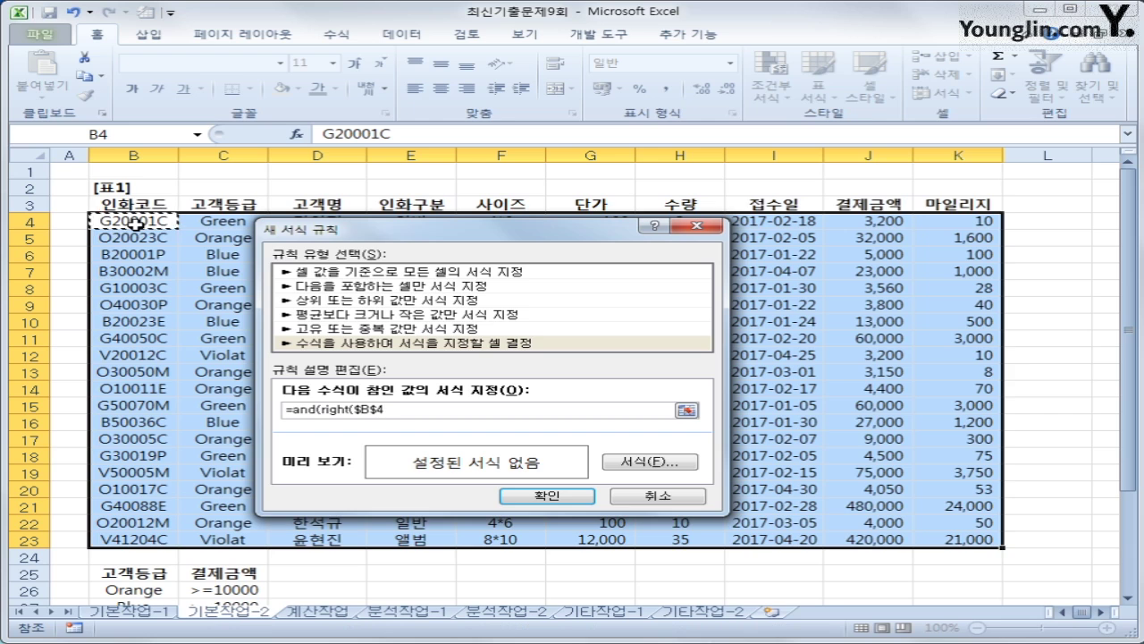
key(F4)
key(F4)
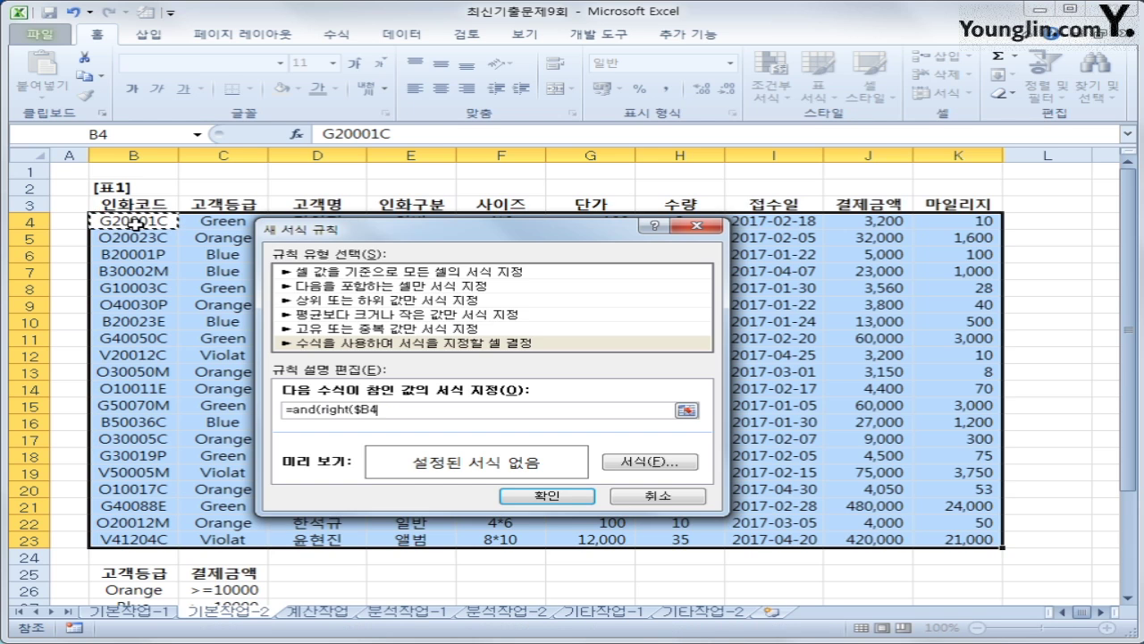
text(,1))
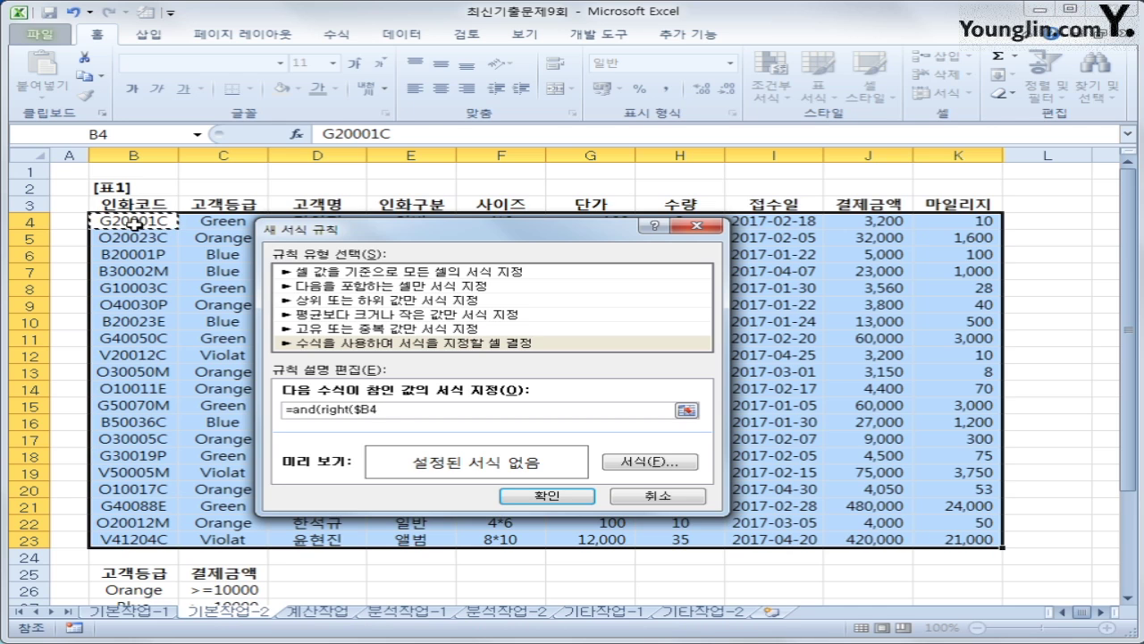
text(="M",)
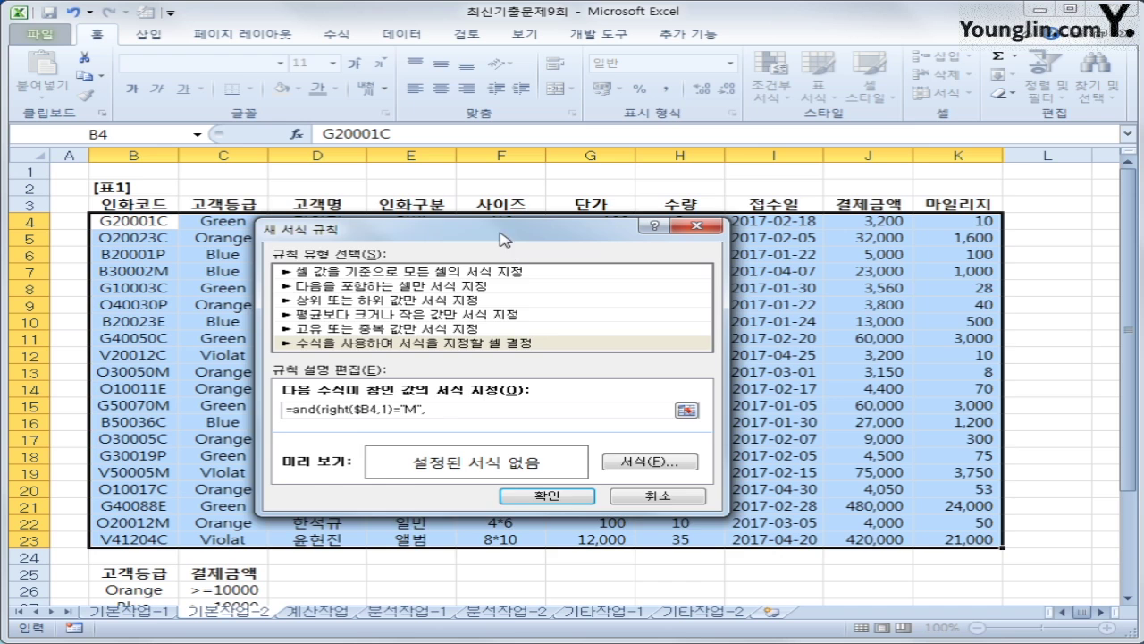
Step: Complete the rule formula with the 인화구분 condition $E4="일반" and close the AND function
drag(506, 235, 526, 282)
click(430, 225)
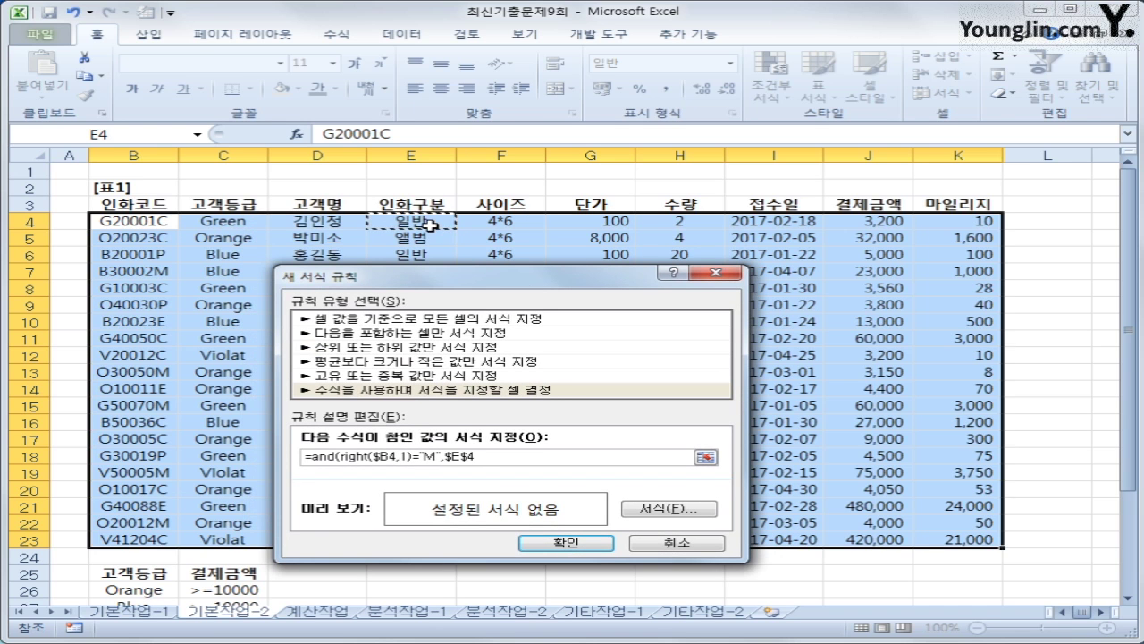
key(F4)
key(F4)
text(="일반")
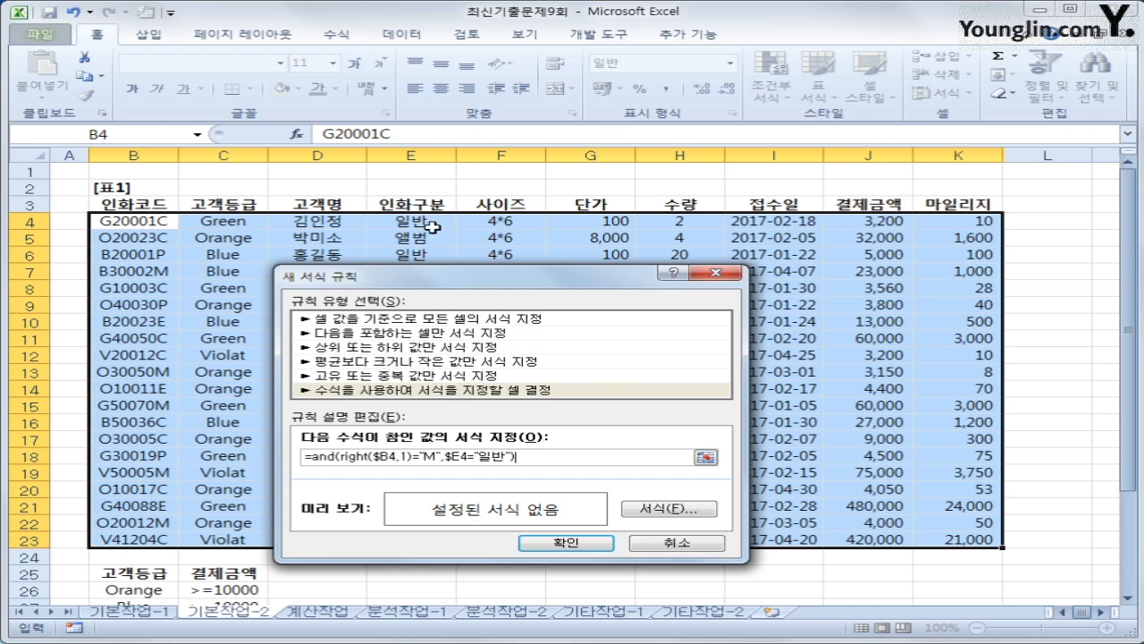
Step: Set the rule's format to bold (굵게) with the standard blue font color and apply the rule
click(687, 511)
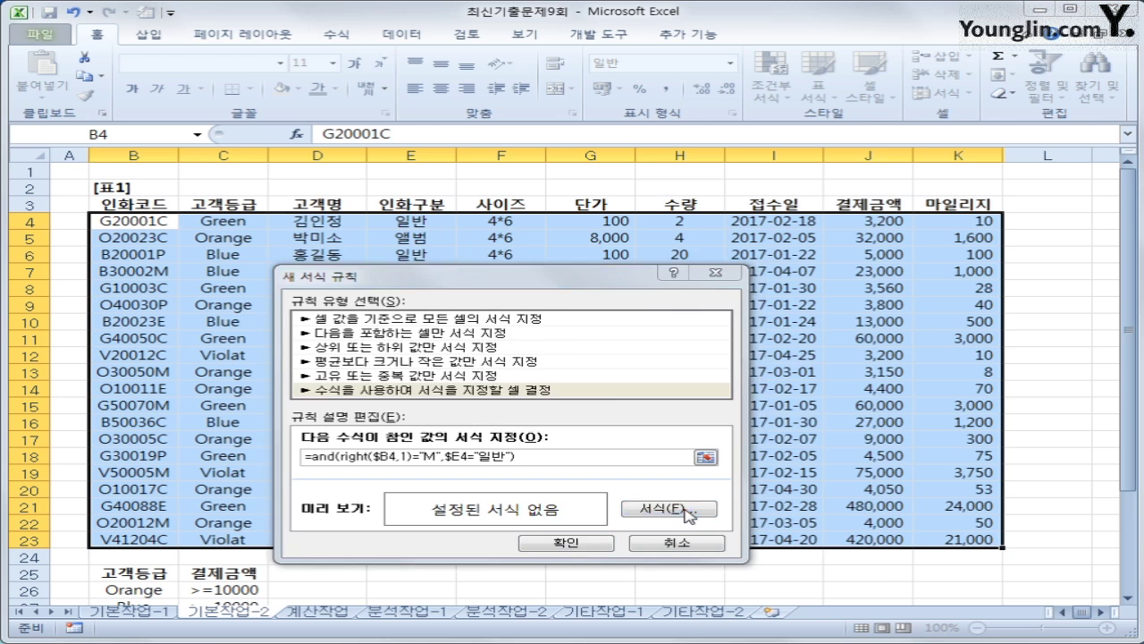
click(657, 287)
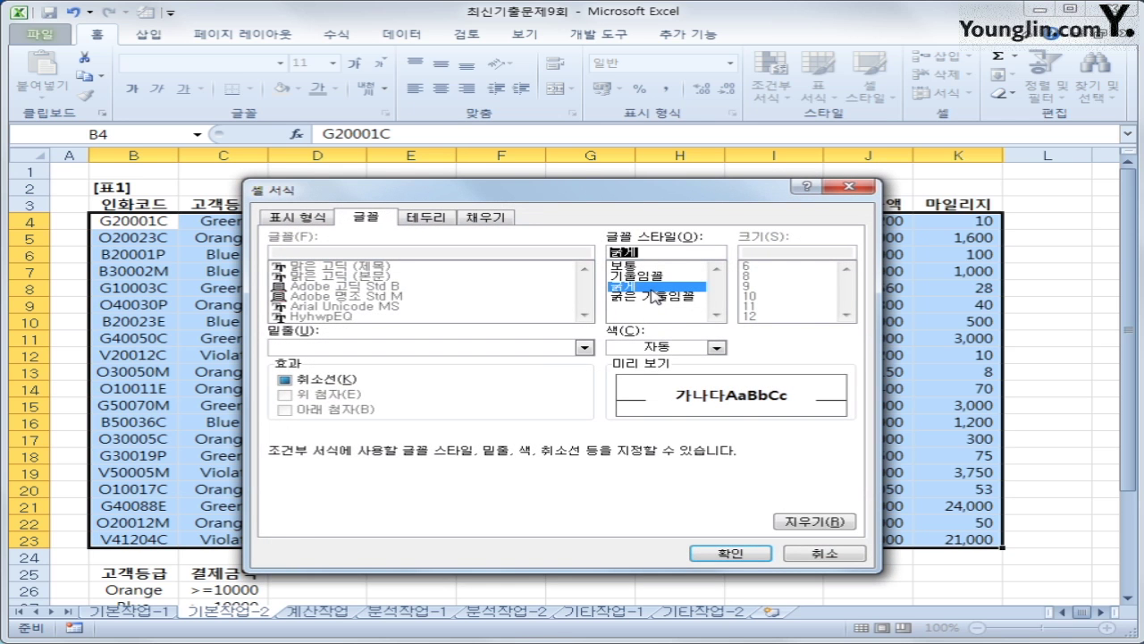
click(716, 346)
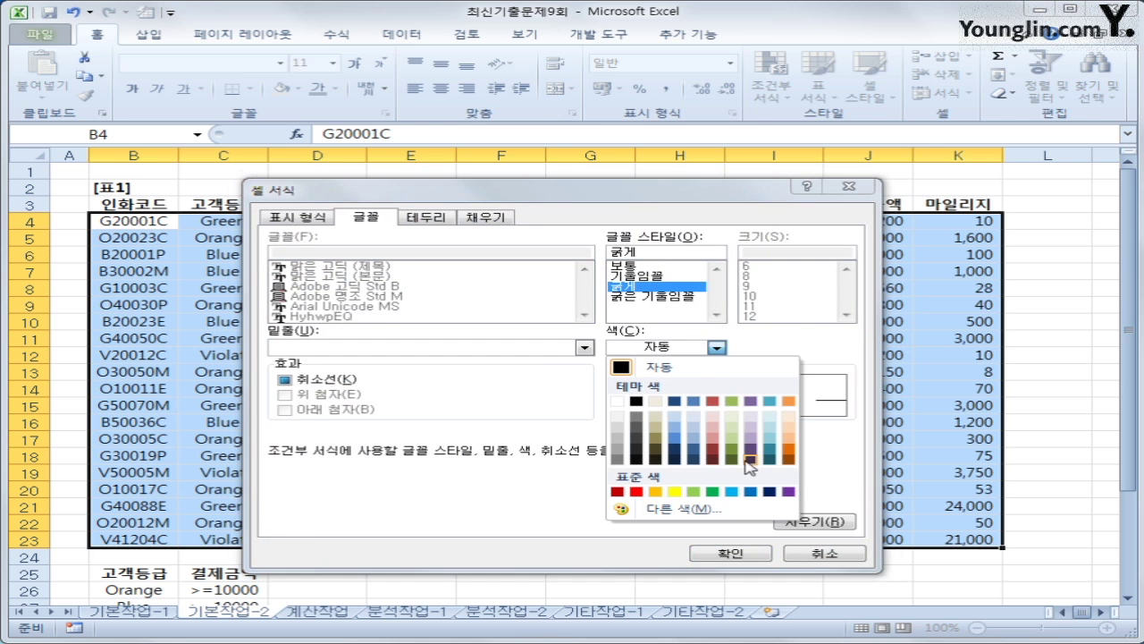
click(753, 492)
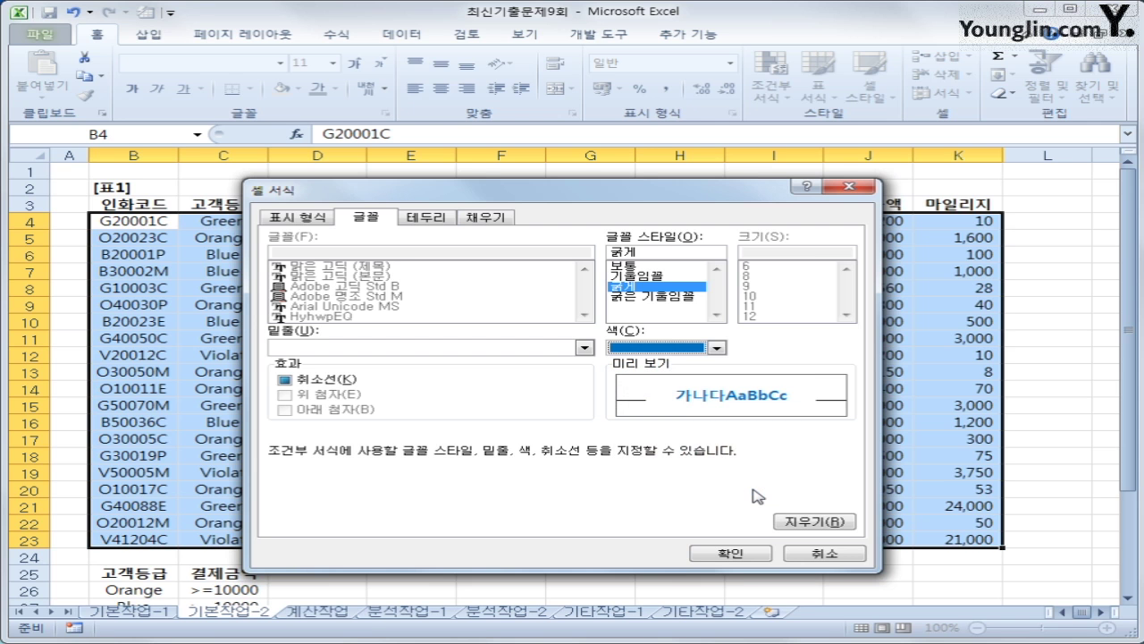
click(730, 553)
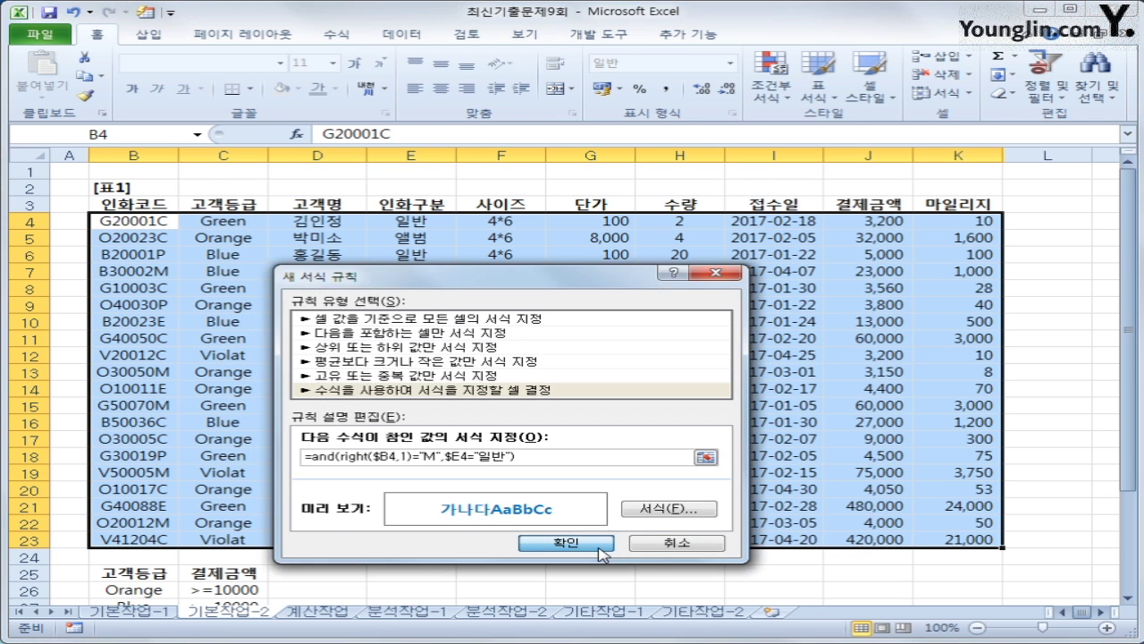
click(602, 545)
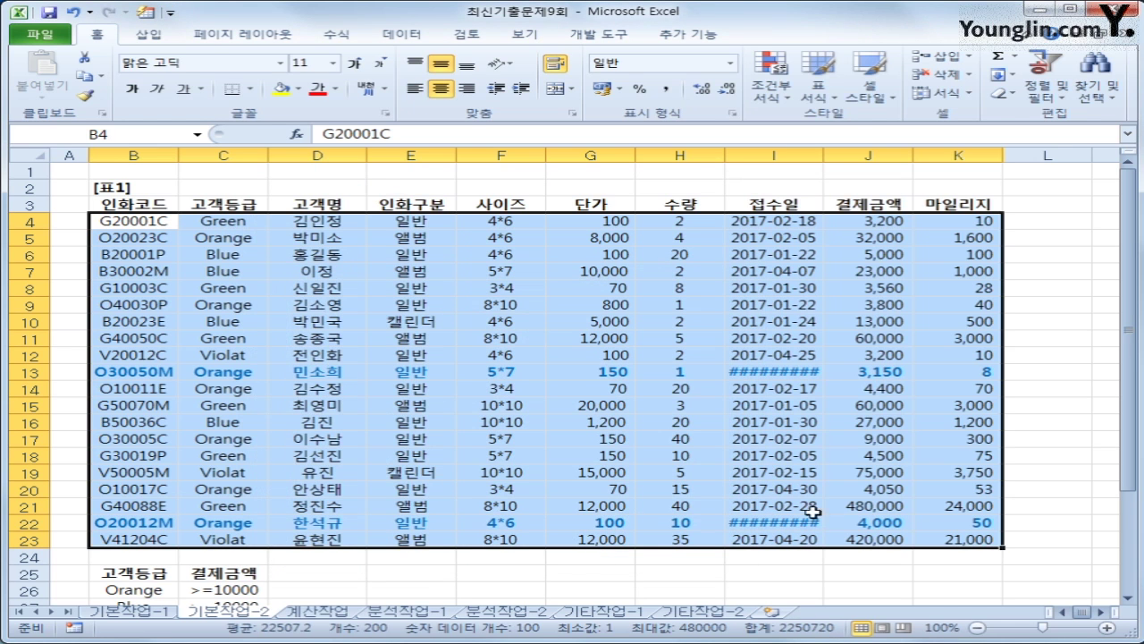
Step: Auto-fit column I so that the bold 접수일 dates fit
double_click(823, 154)
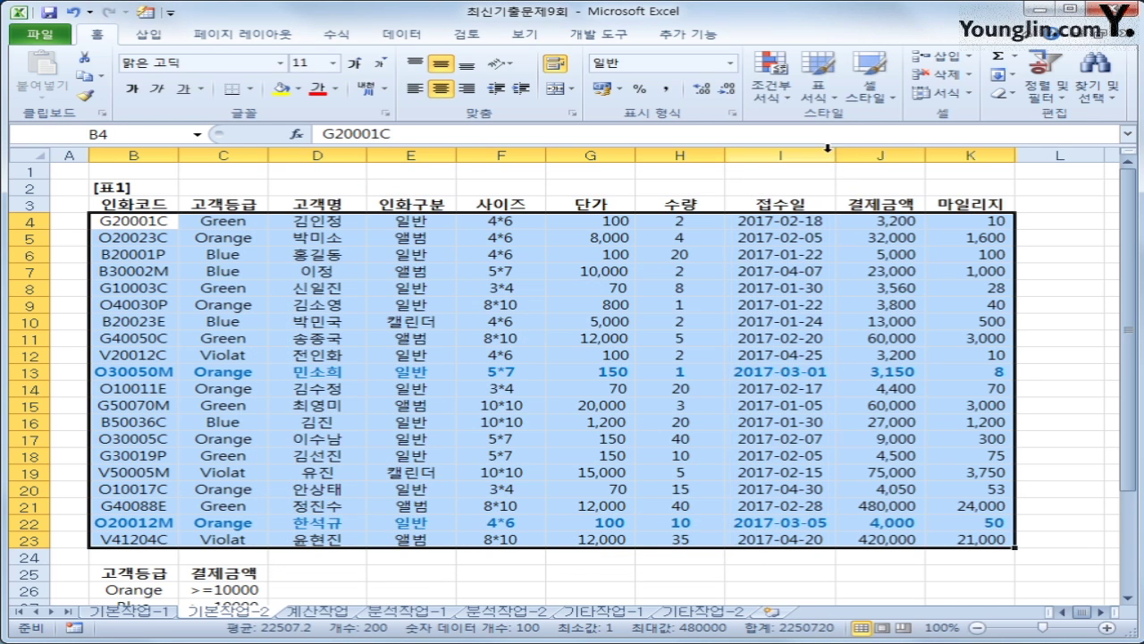
click(823, 374)
click(793, 526)
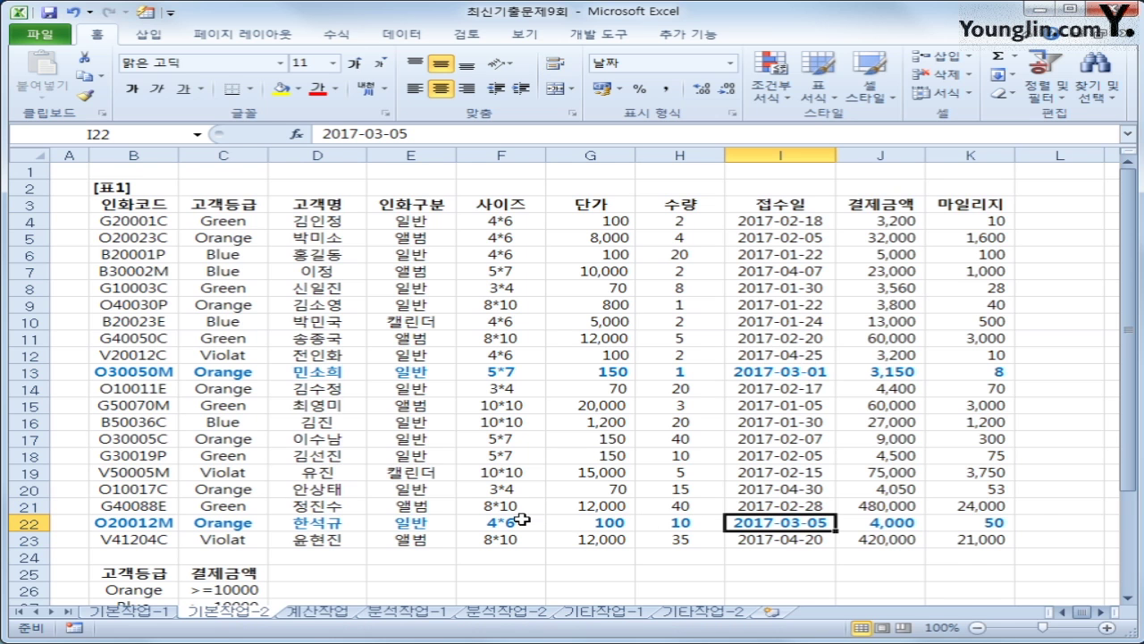
click(159, 613)
click(224, 613)
scroll(256, 565, down, 1)
scroll(245, 561, down, 1)
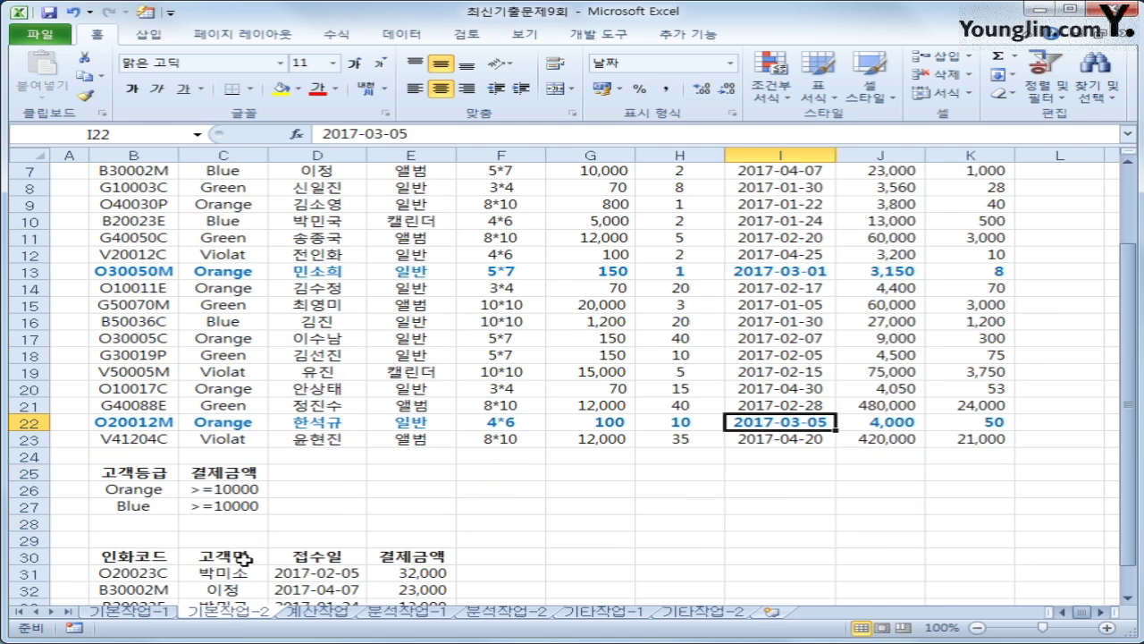
scroll(243, 561, up, 2)
Step: Open the 계산작업 sheet and examine the 표1 columns and the tables 표2, 표3 and 표4 below it
click(317, 613)
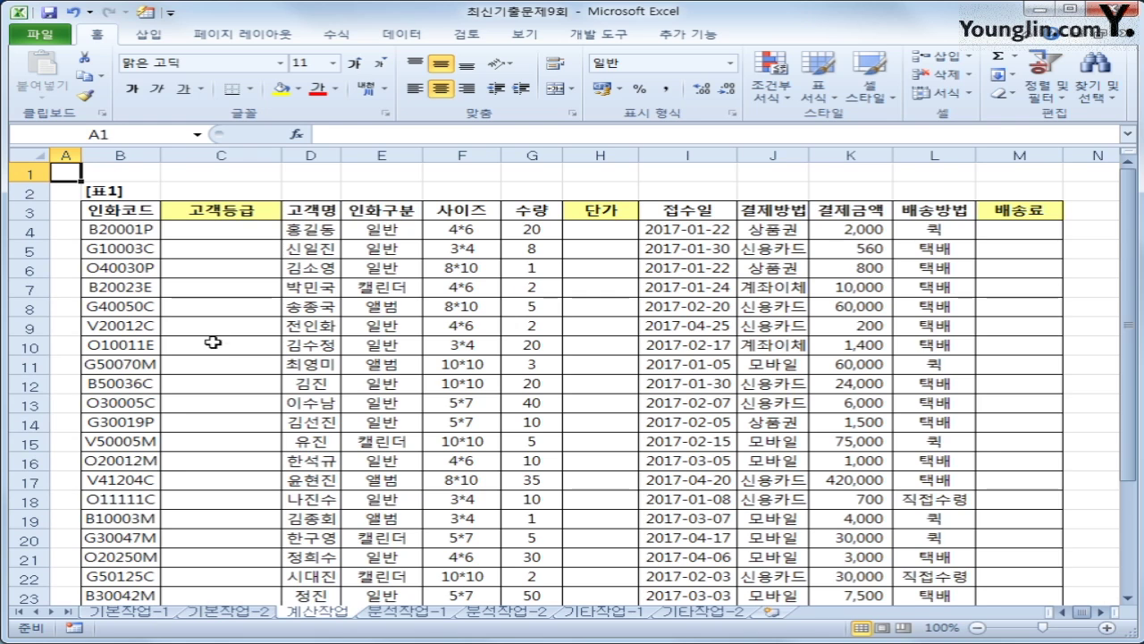
click(239, 229)
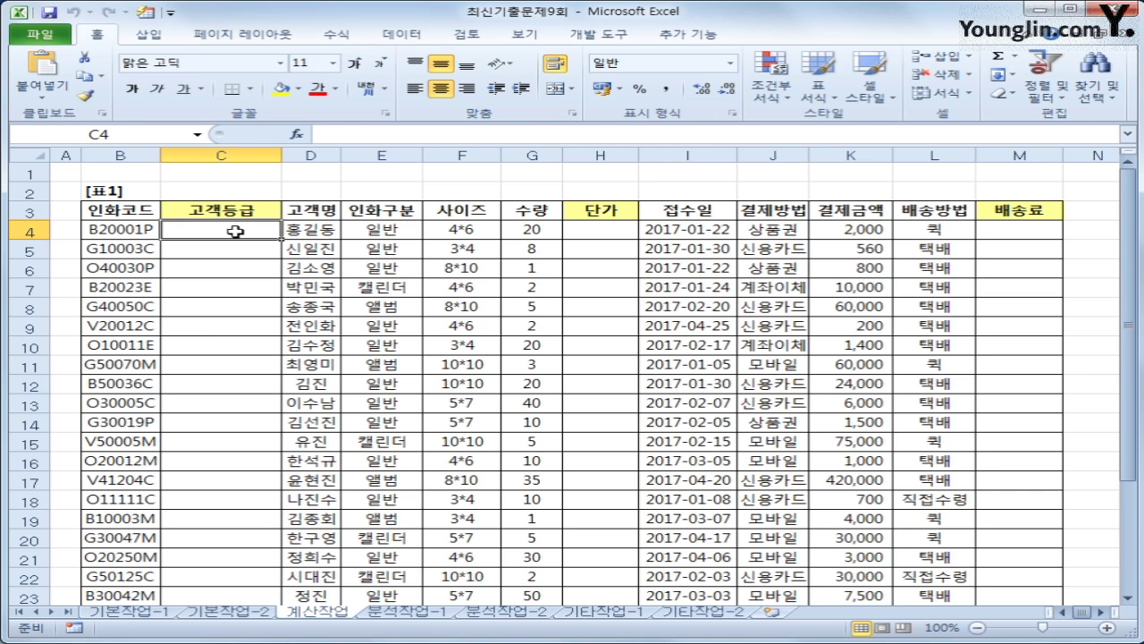
click(125, 228)
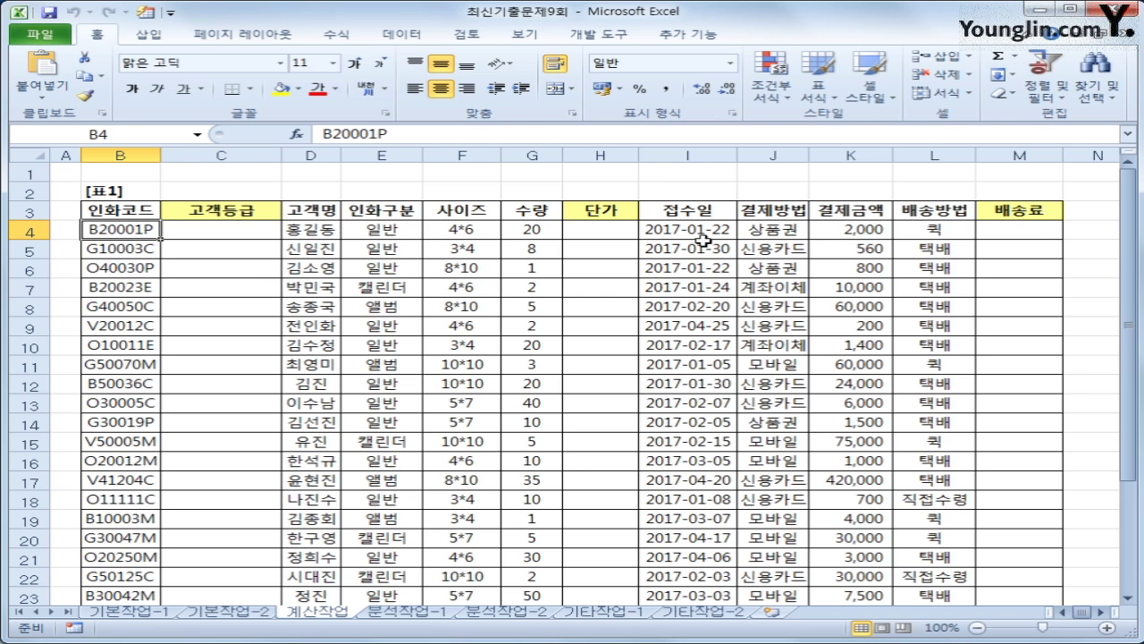
click(885, 229)
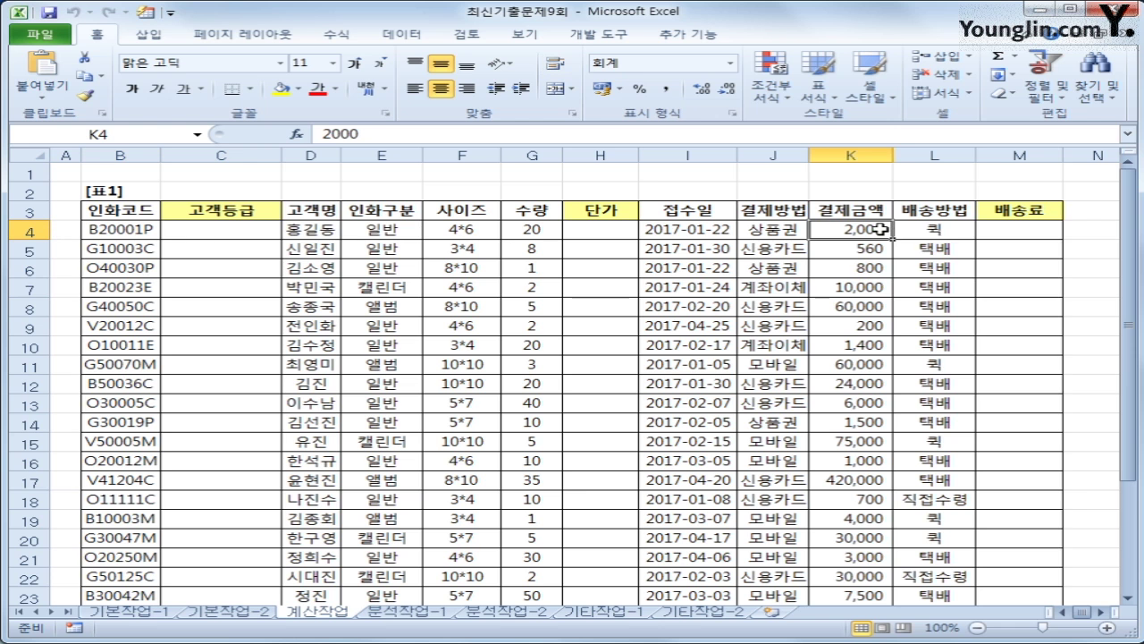
click(239, 237)
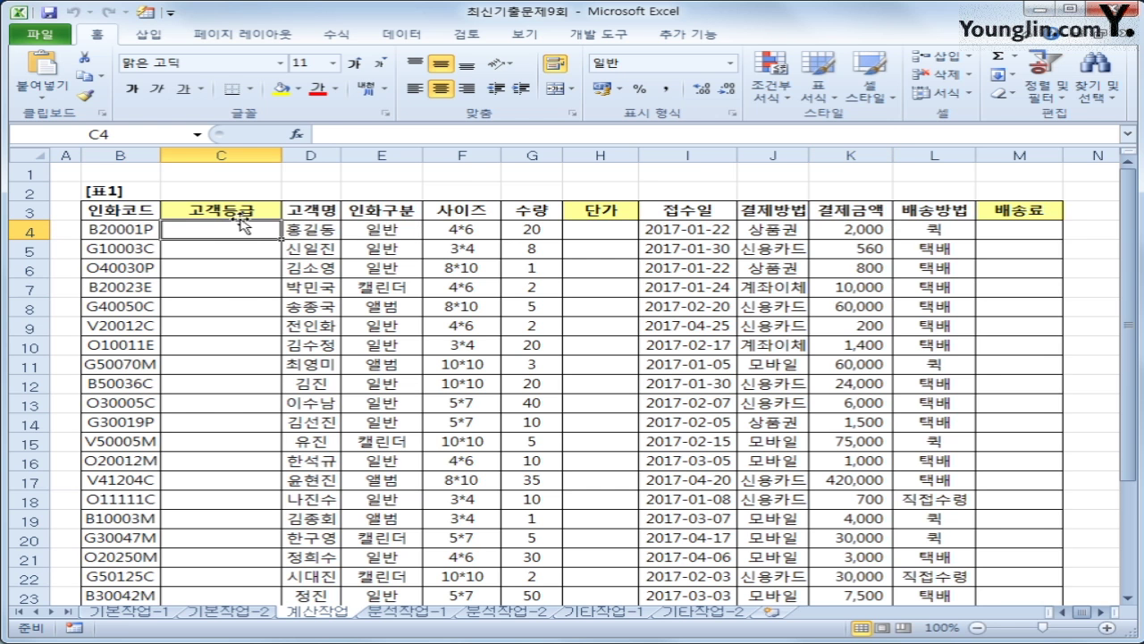
scroll(243, 339, down, 4)
click(240, 365)
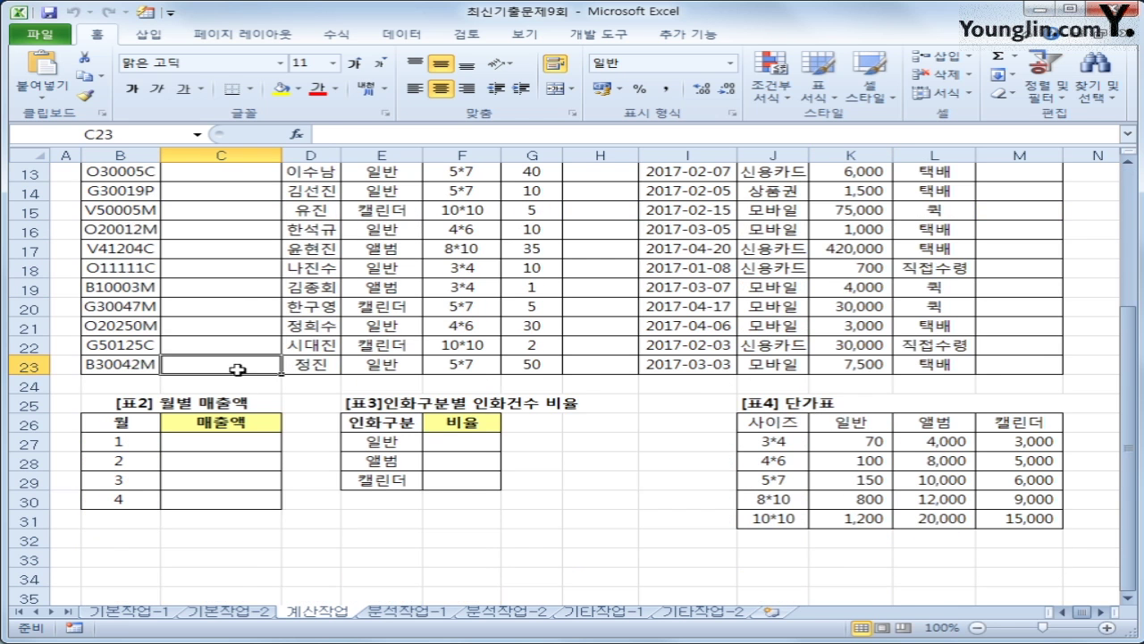
scroll(217, 360, up, 4)
click(220, 234)
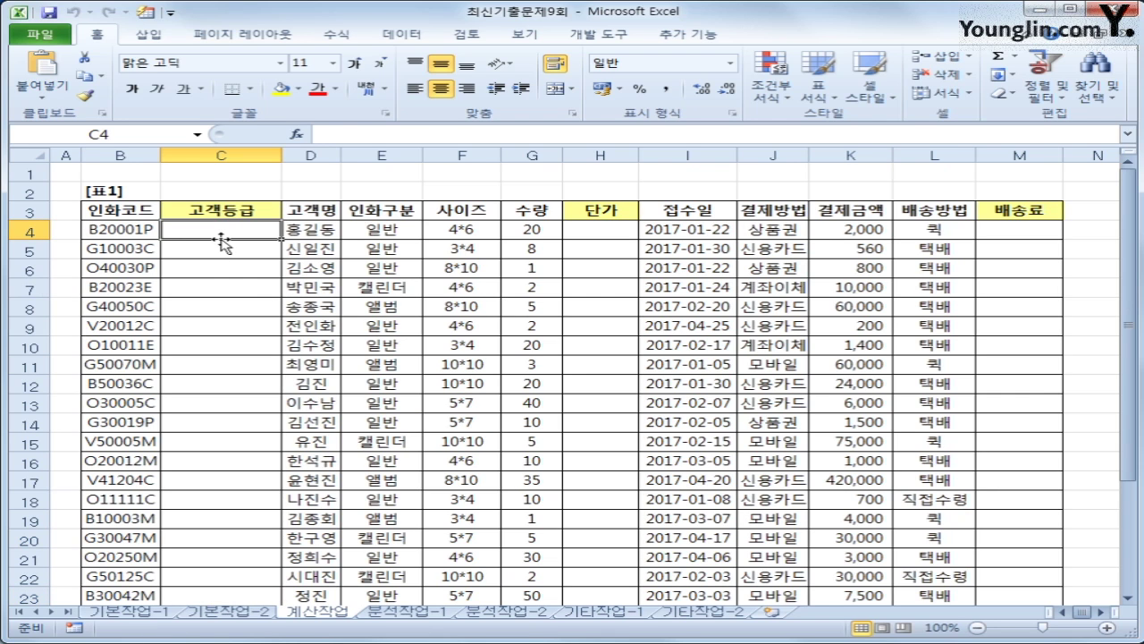
click(101, 228)
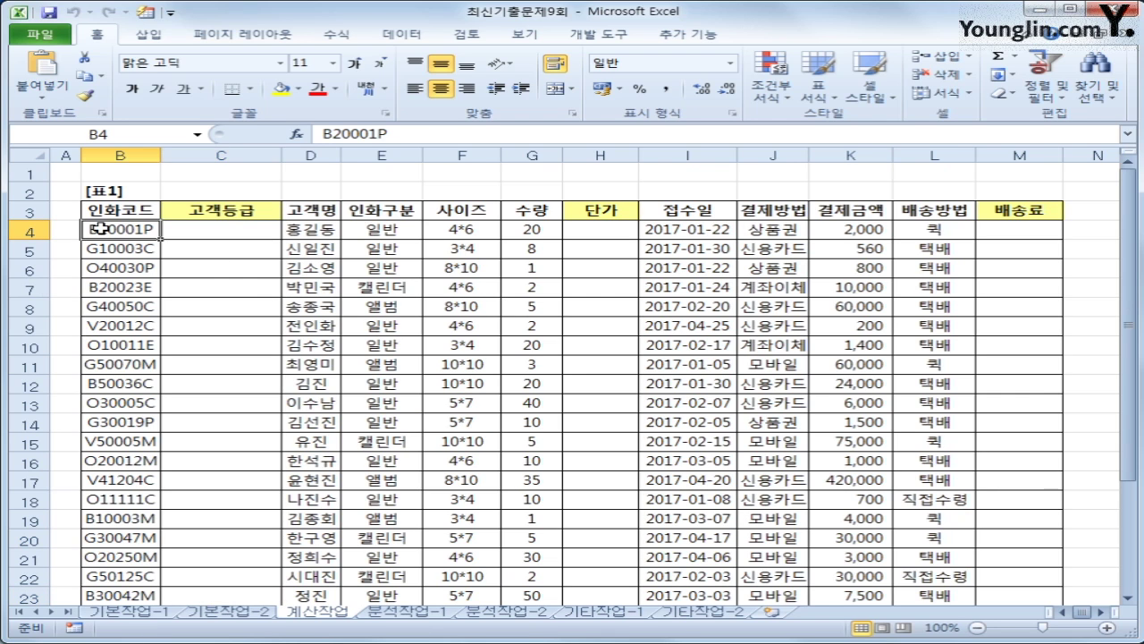
Step: Begin the 고객등급 formula in C4 with an IF and OR whose first condition is LEFT(B4,1)="G"
click(253, 236)
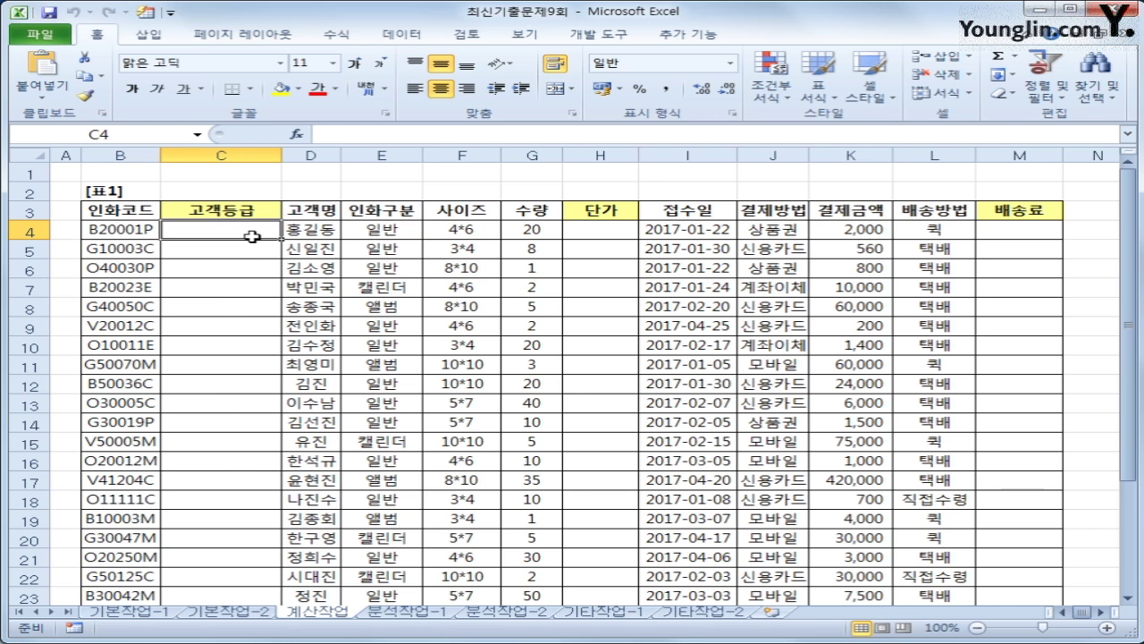
text(=if()
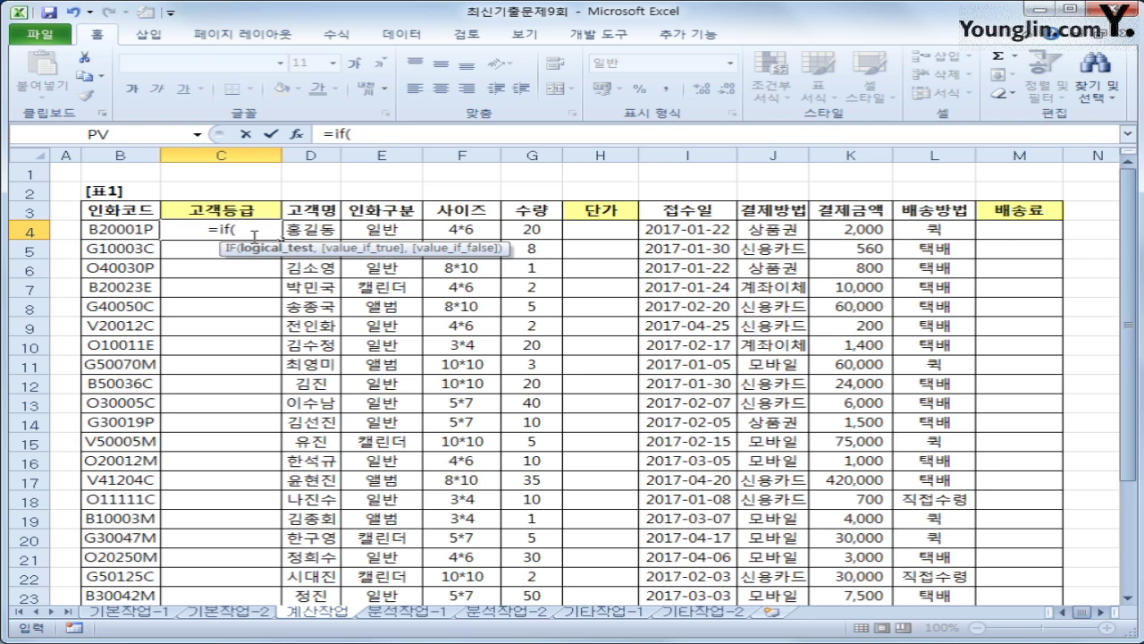
text(o)
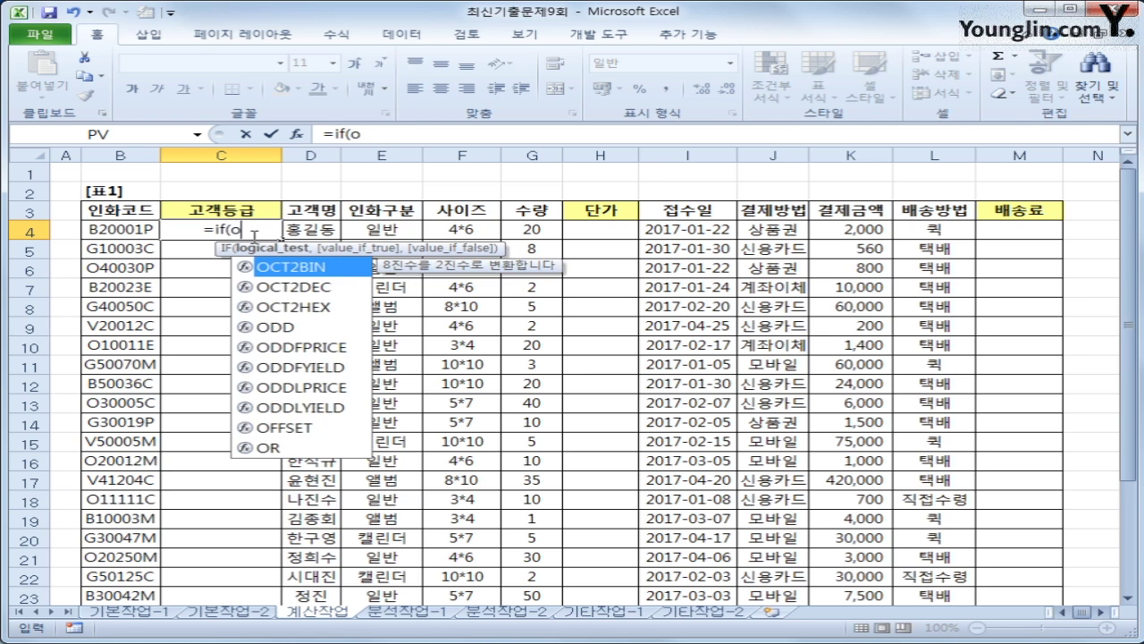
text(r(left()
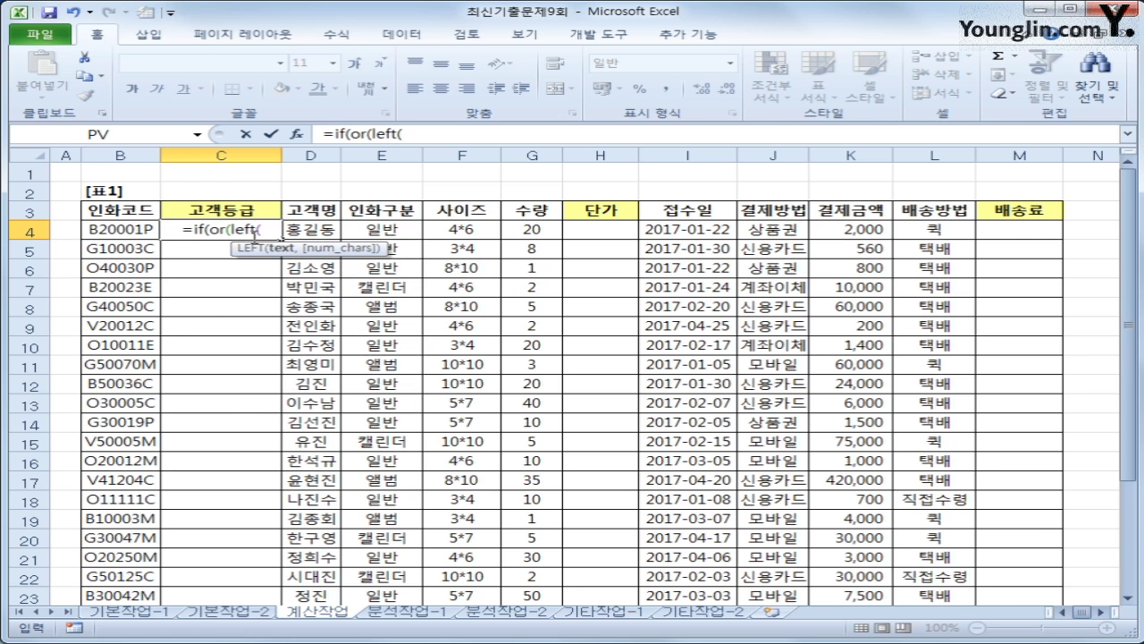
key(Left)
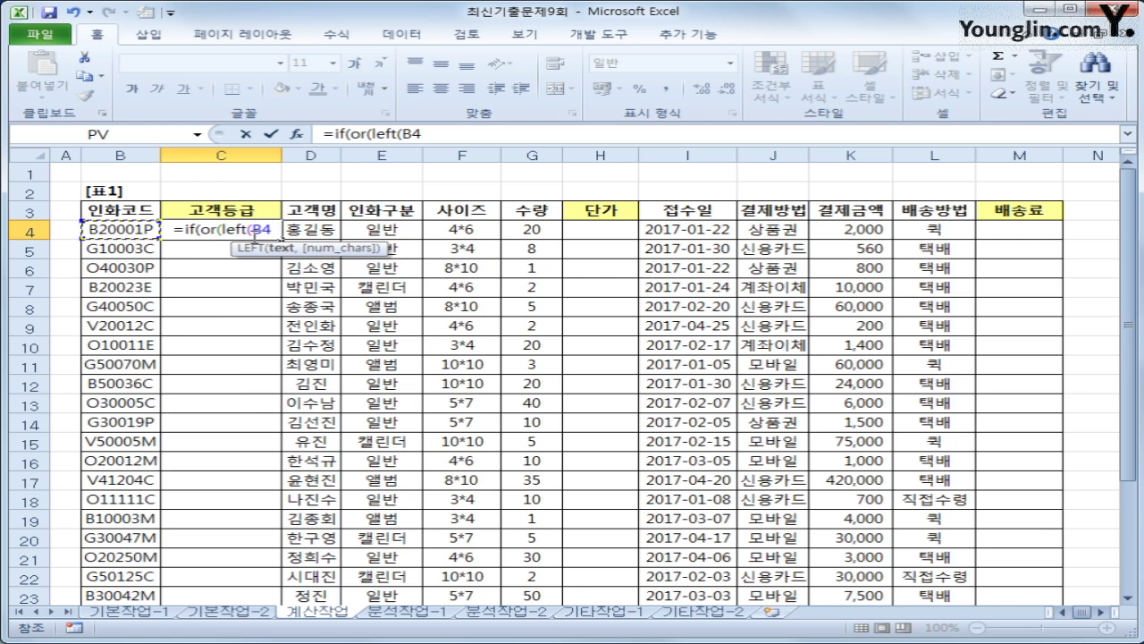
text(,1)
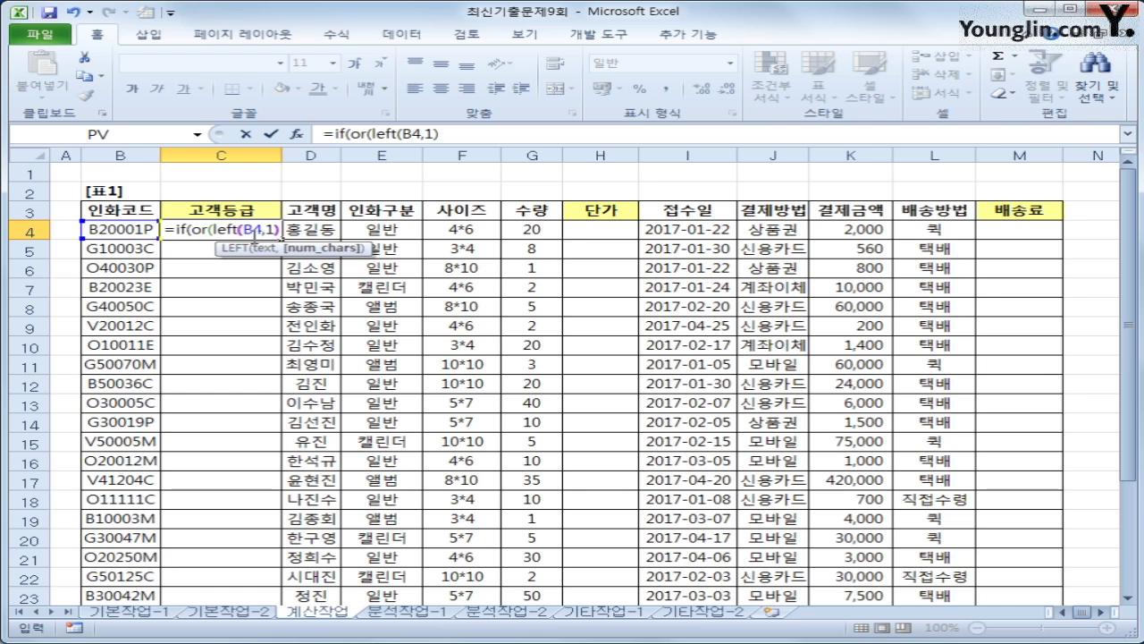
text()="G)
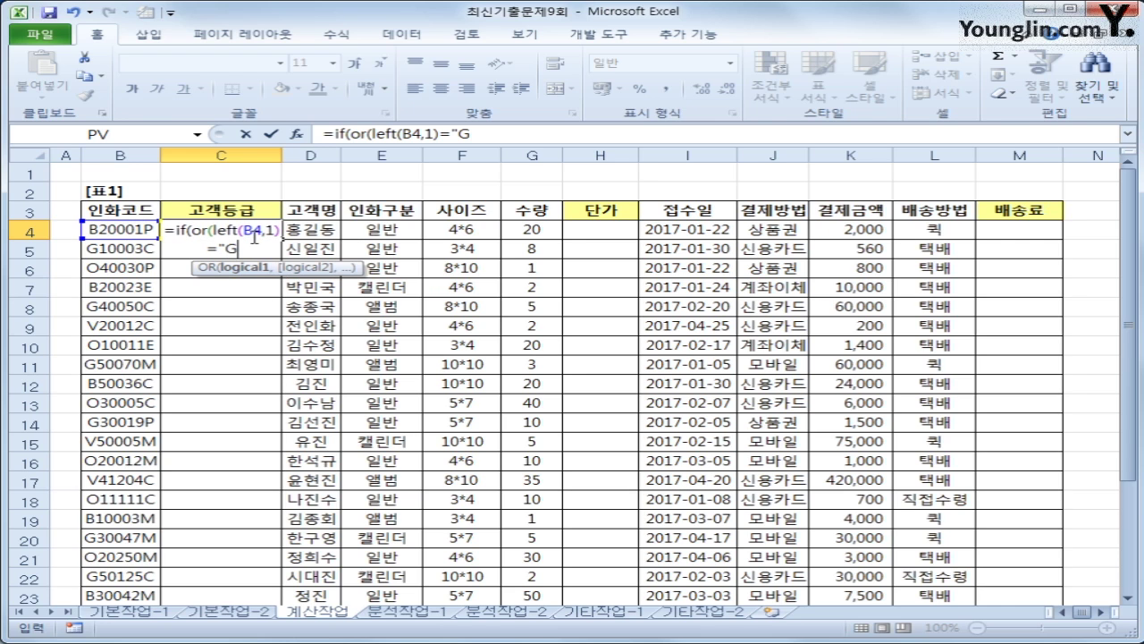
text(",)
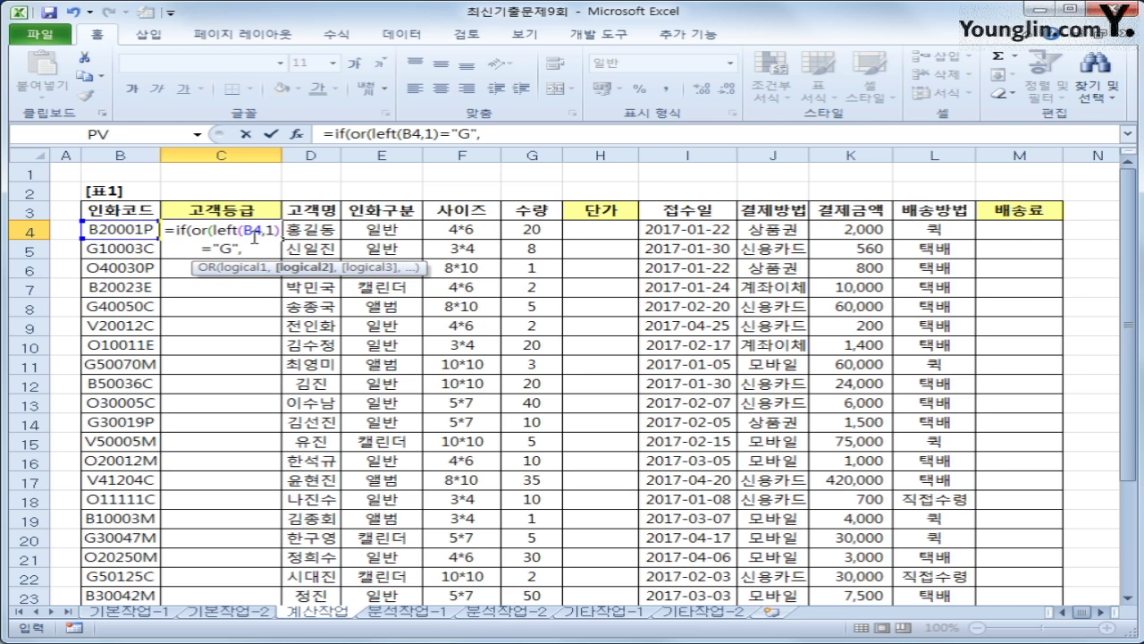
Step: Add LEFT(B4,1)="O" as the second OR condition and close the OR function
text(left(B4)
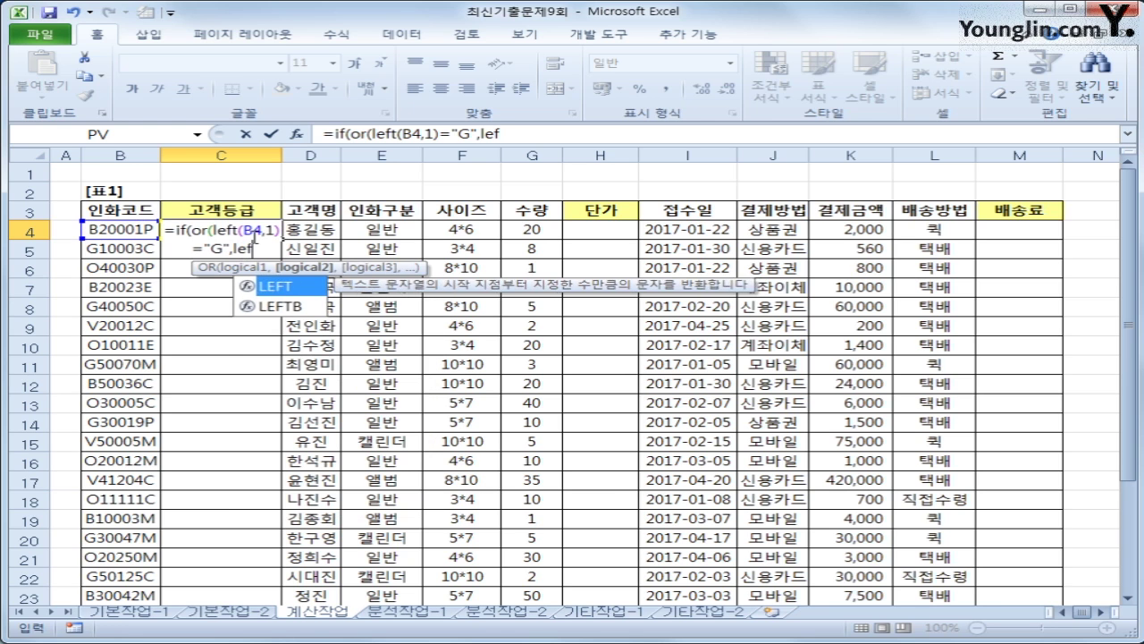
text(,1)=)
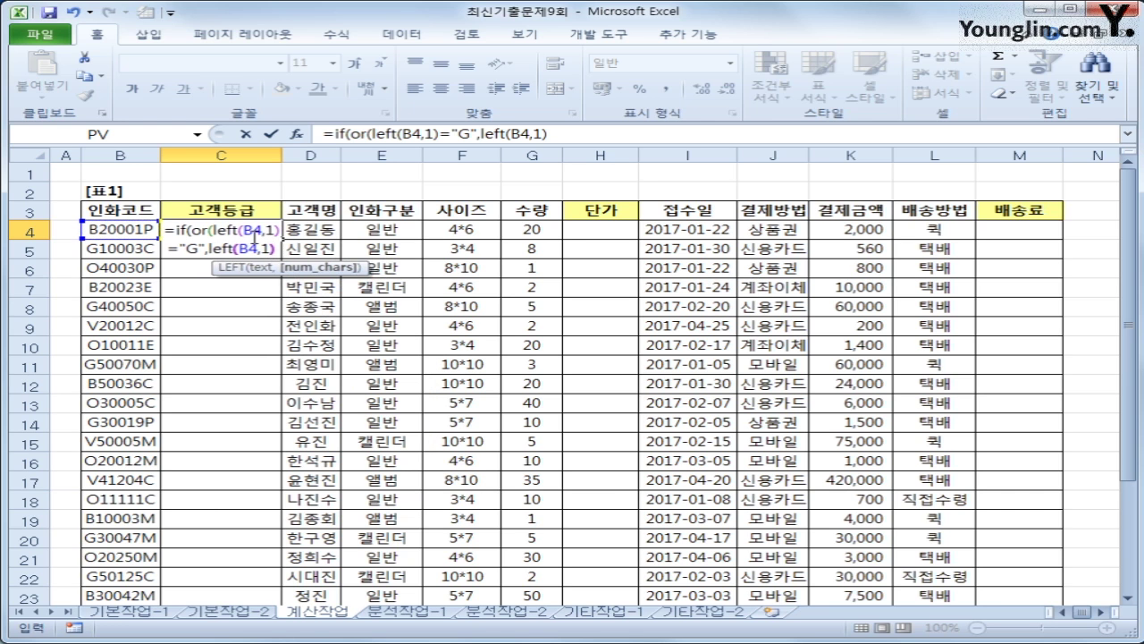
text(O)
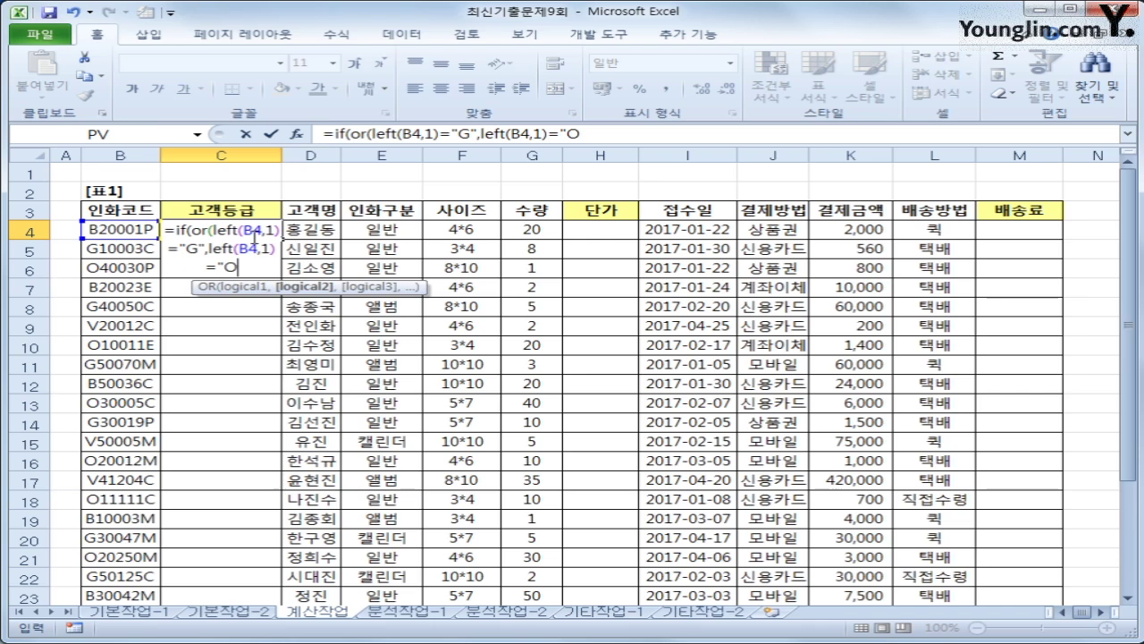
text("),)
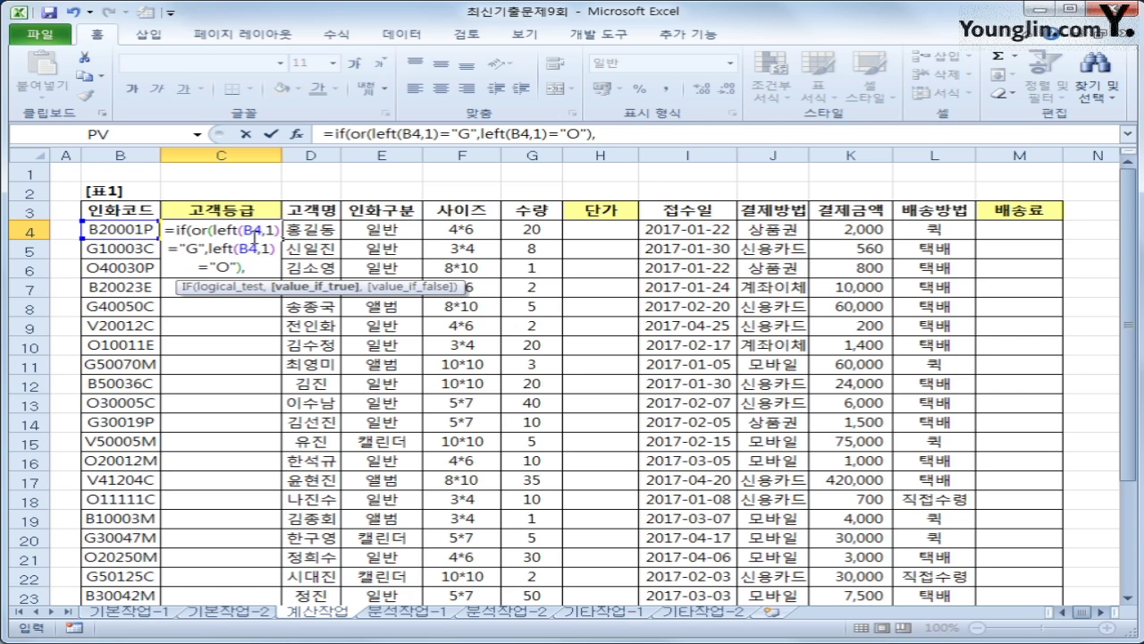
Step: Set the IF function's true result to "LV-Ⅰ", using the Roman numeral special character Ⅰ
text("LV-ㅈ)
key(Hangul_Hanja)
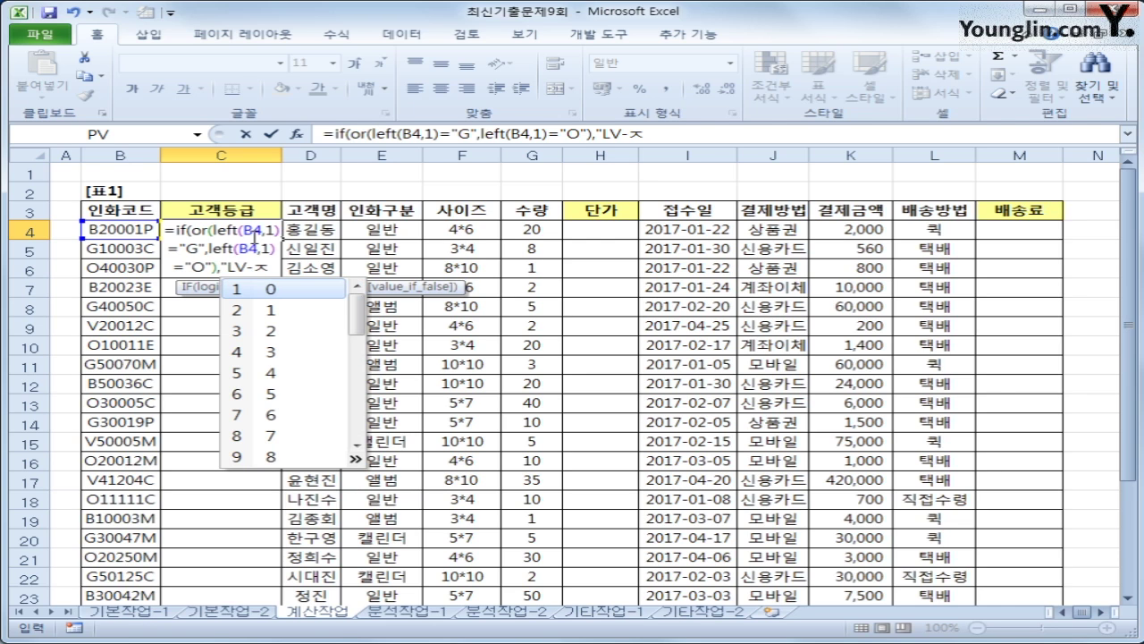
click(355, 460)
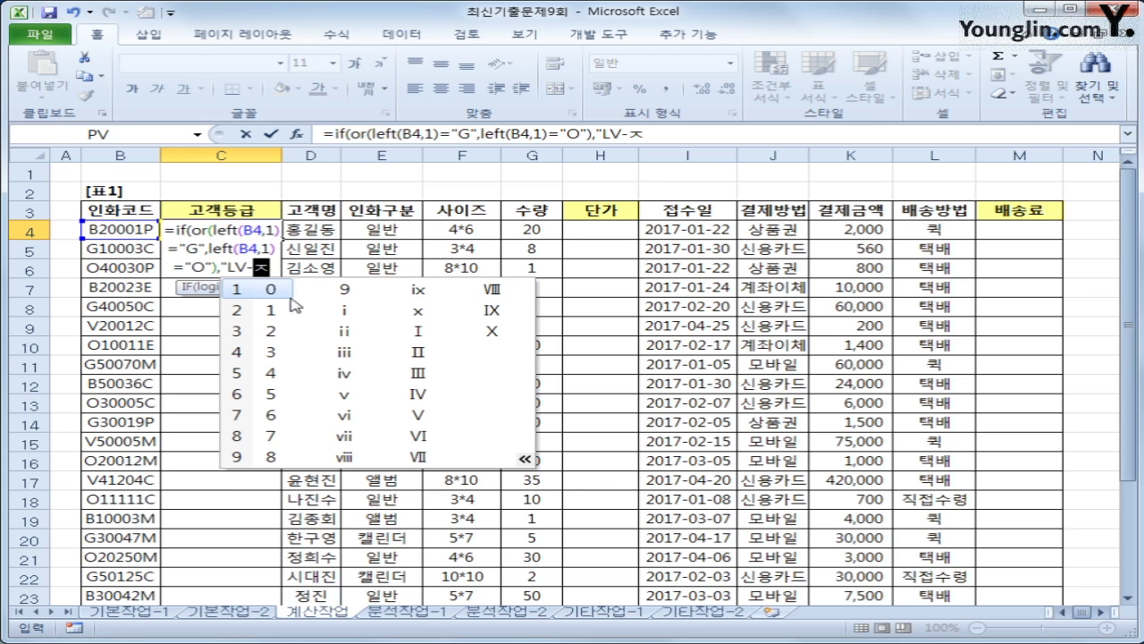
click(427, 334)
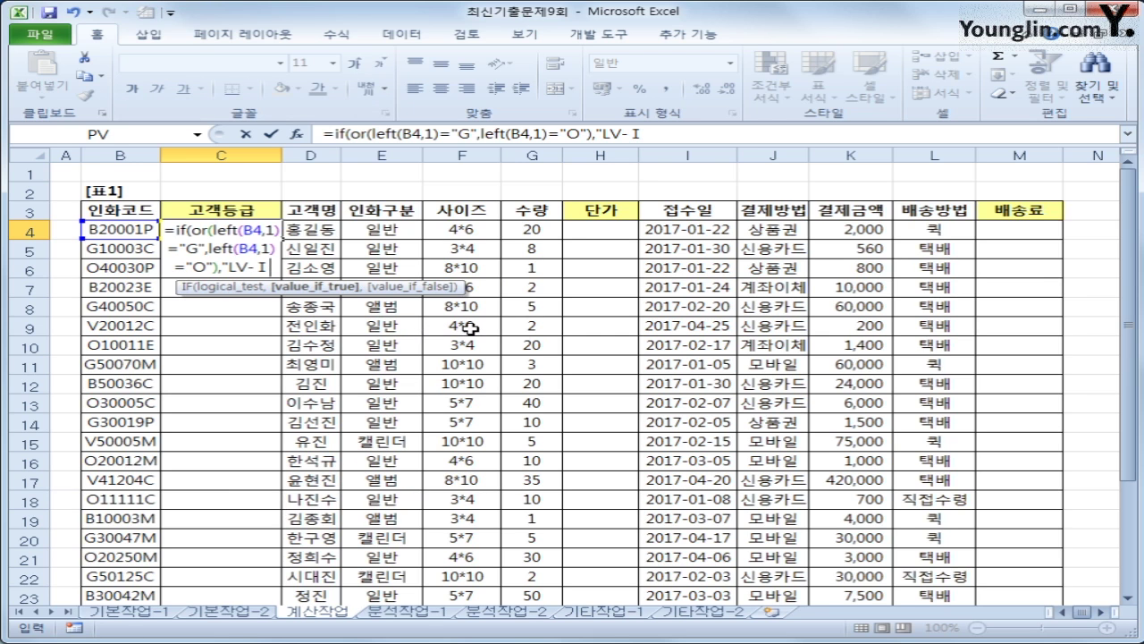
text(",)
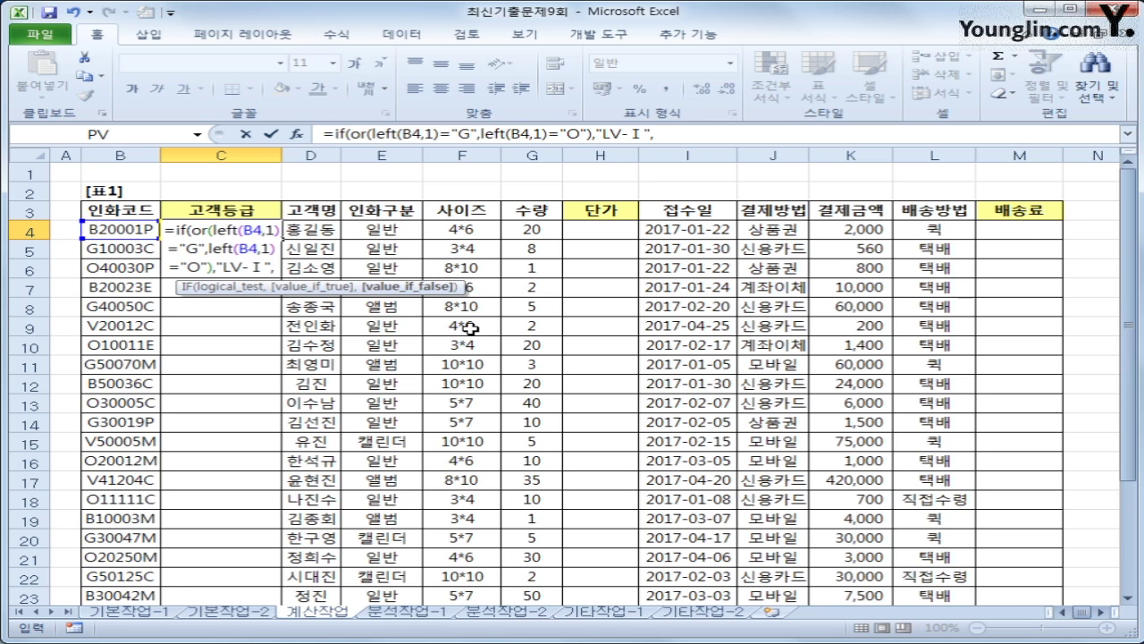
Step: Set the false result to "LV-Ⅱ" with the Roman numeral special character Ⅱ and confirm the C4 formula
text(")
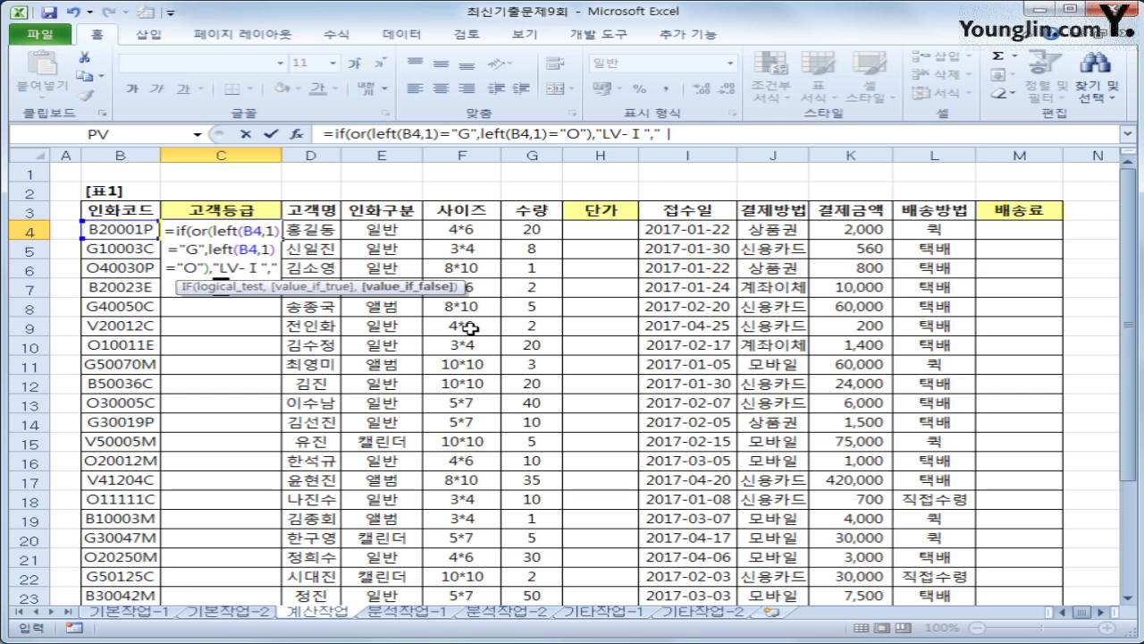
text(LV)
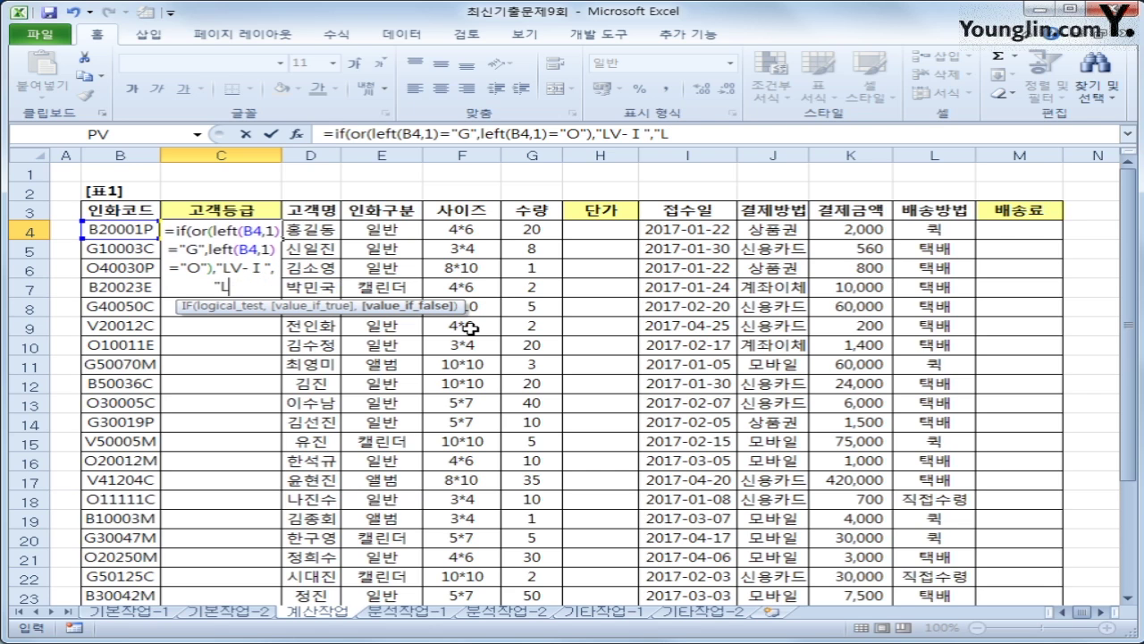
text(-ㅈ)
key(Hangul_Hanja)
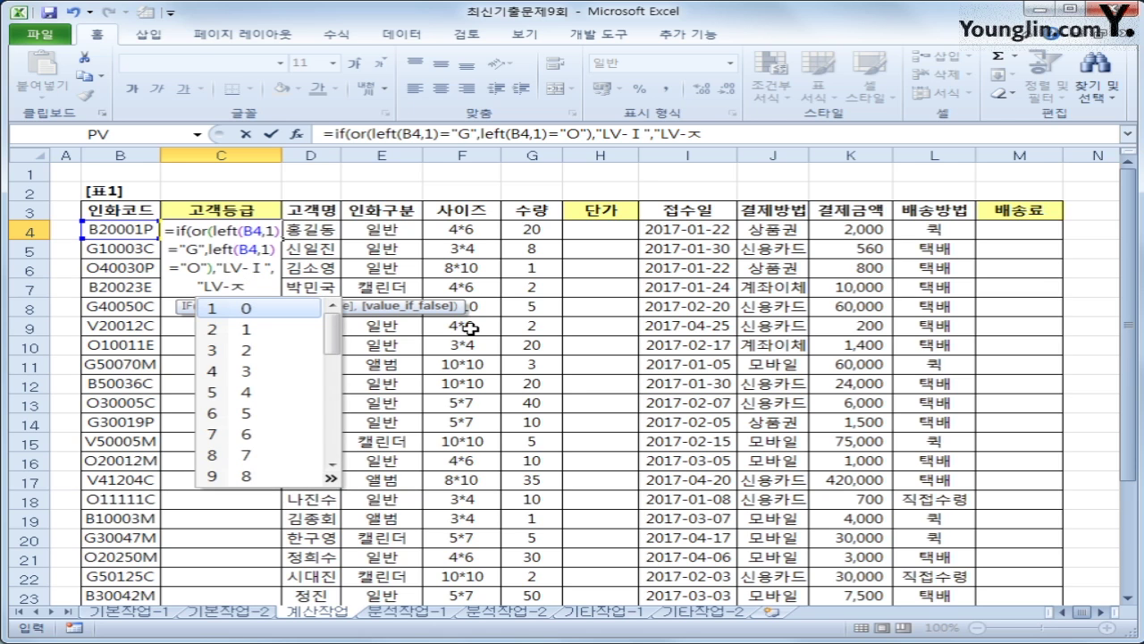
click(331, 478)
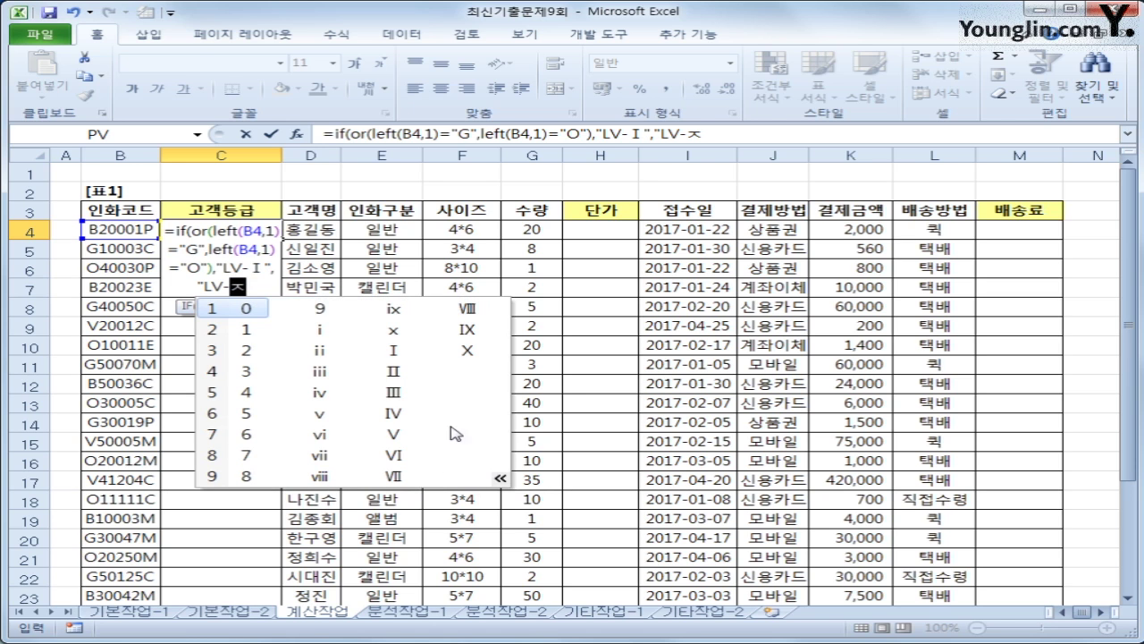
click(393, 371)
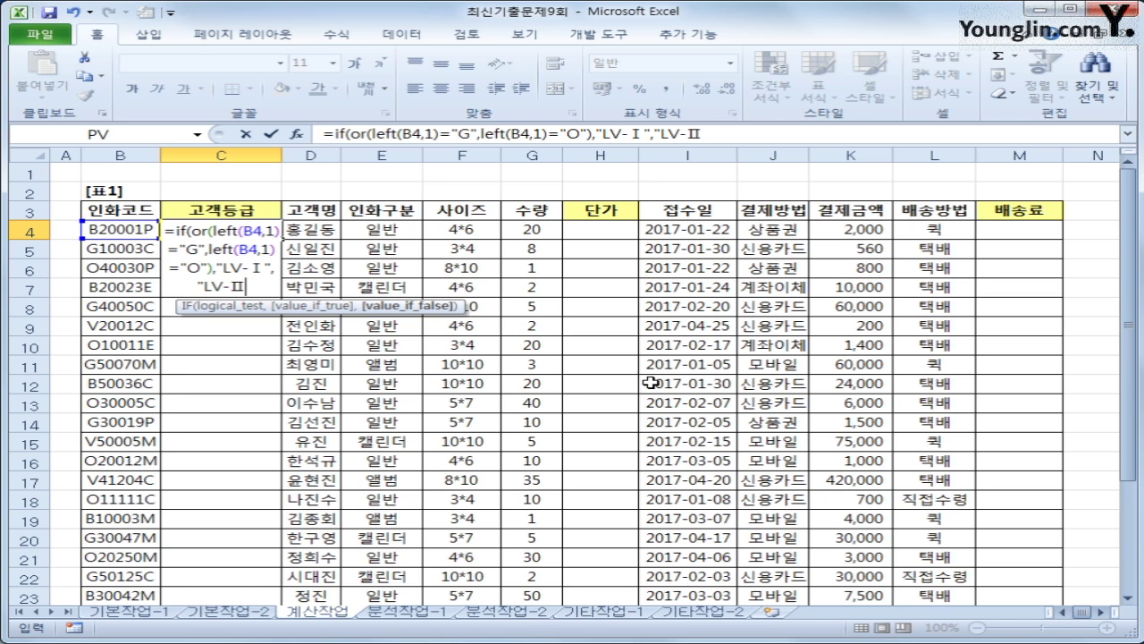
text("))
key(Return)
key(Up)
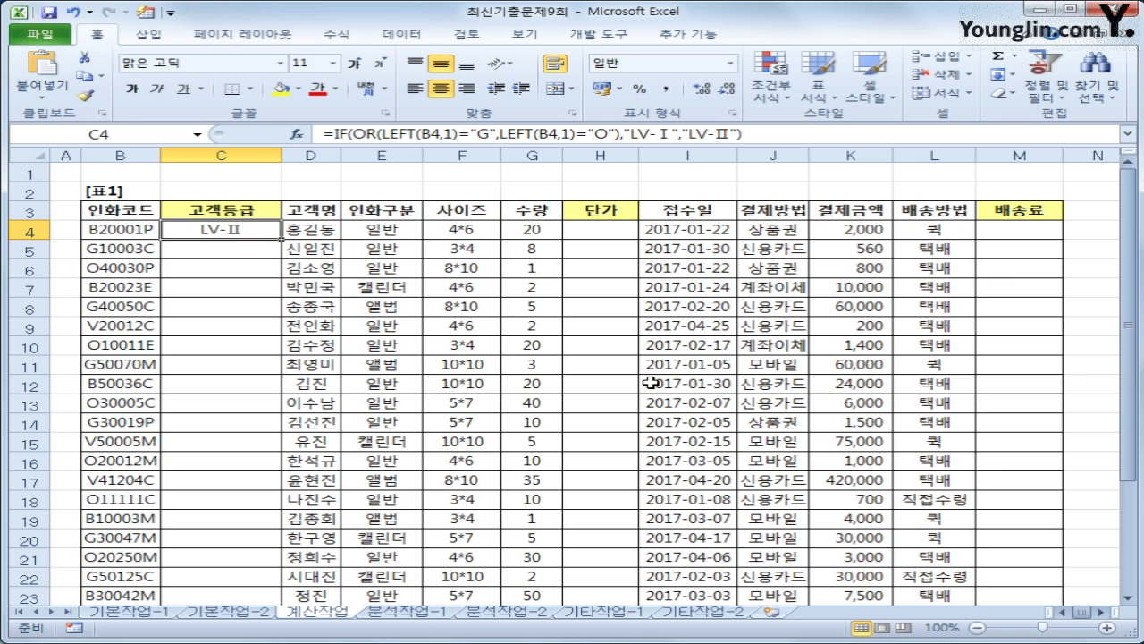
Step: Fill the C4 formula down the whole 고객등급 column and check the copied formula in C11
double_click(282, 240)
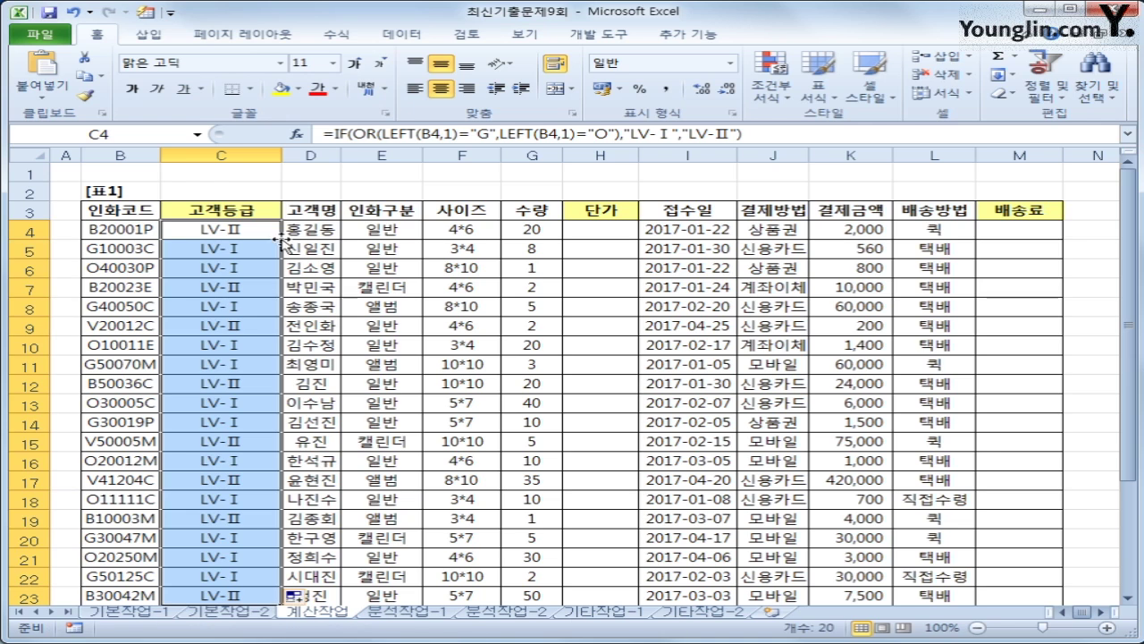
click(247, 348)
click(248, 365)
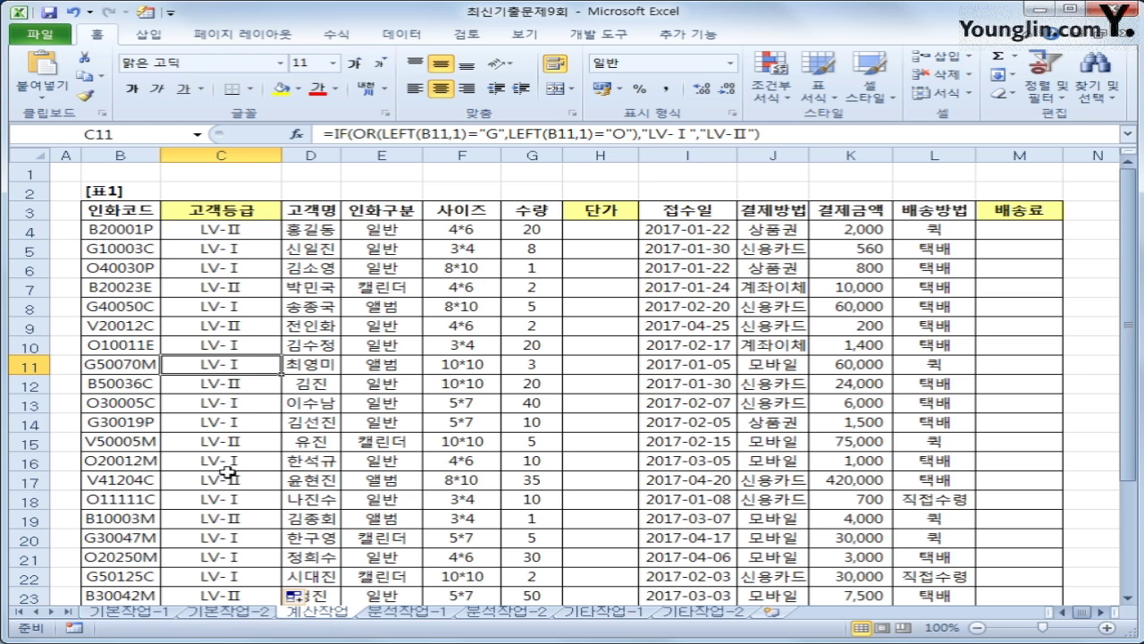
Step: Extend the C4 formula with & and a second IF that tests whether the 결제금액 meets K4>=50000
click(256, 234)
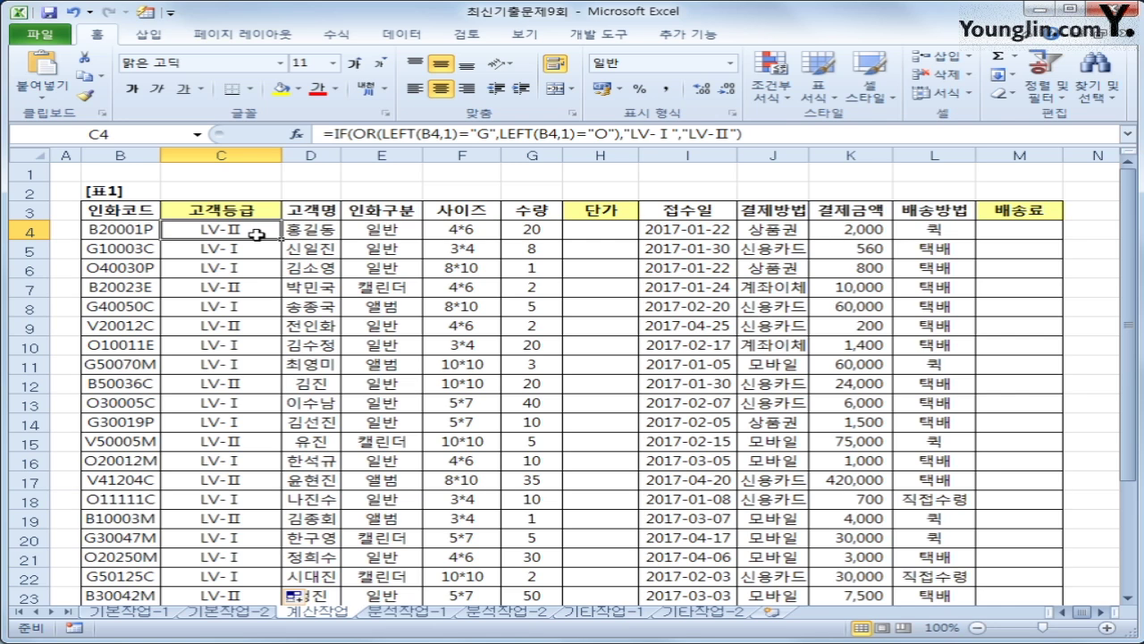
click(784, 134)
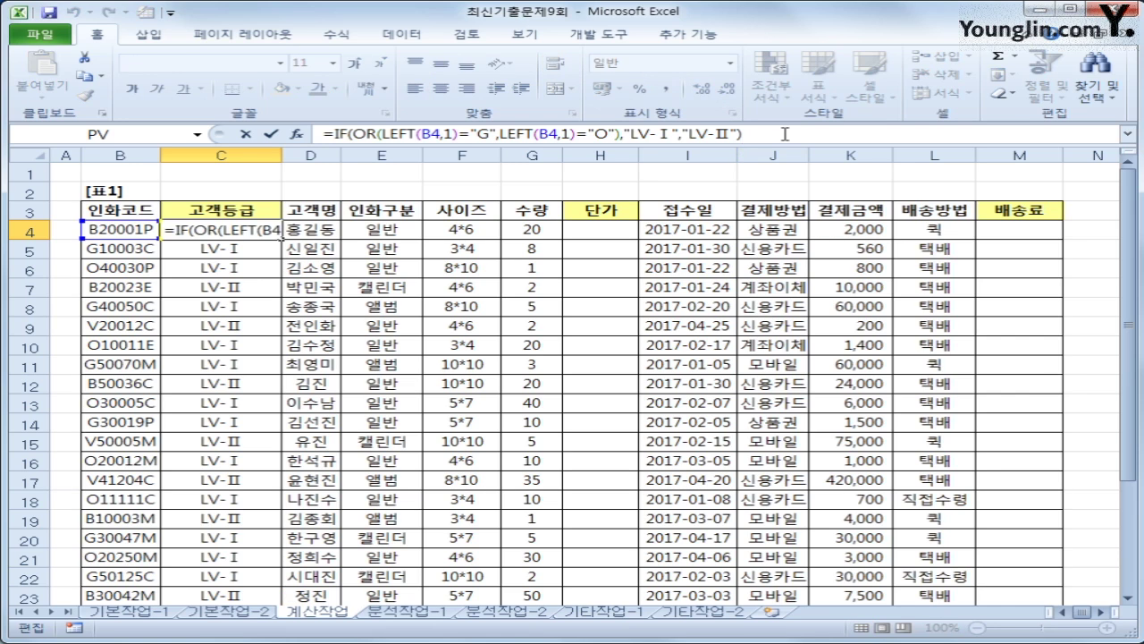
text(&)
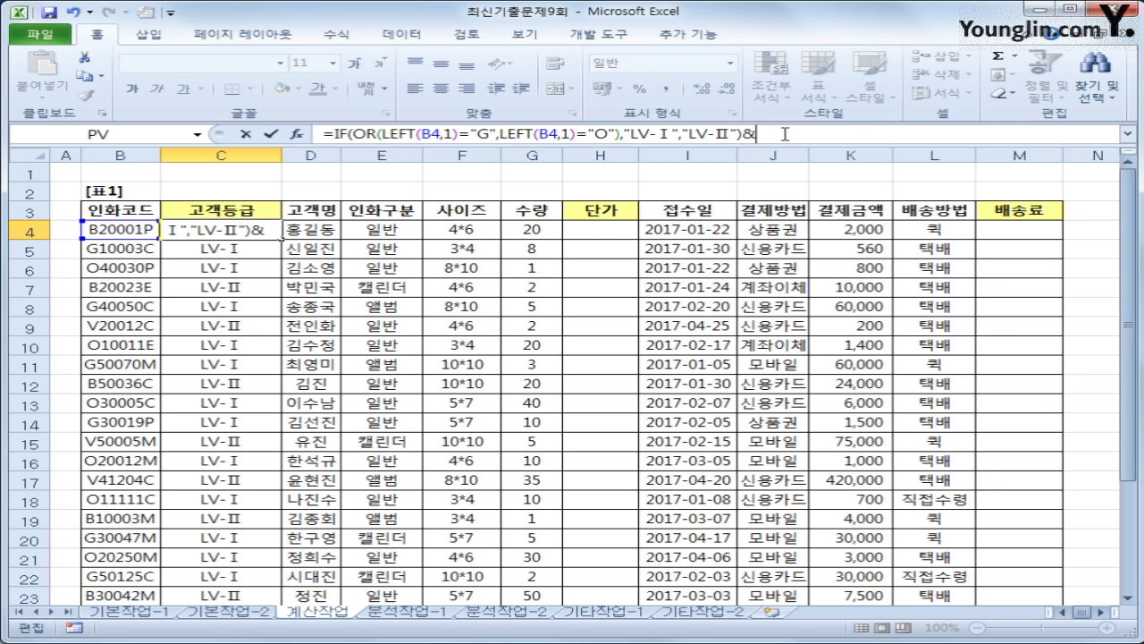
text(if()
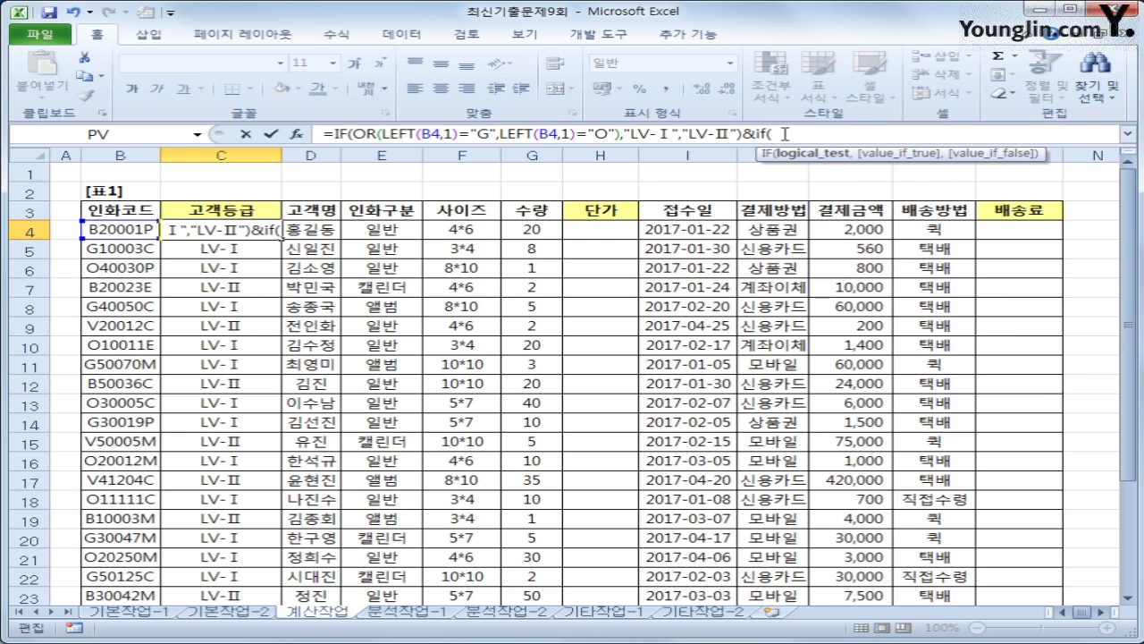
click(839, 229)
text(>=)
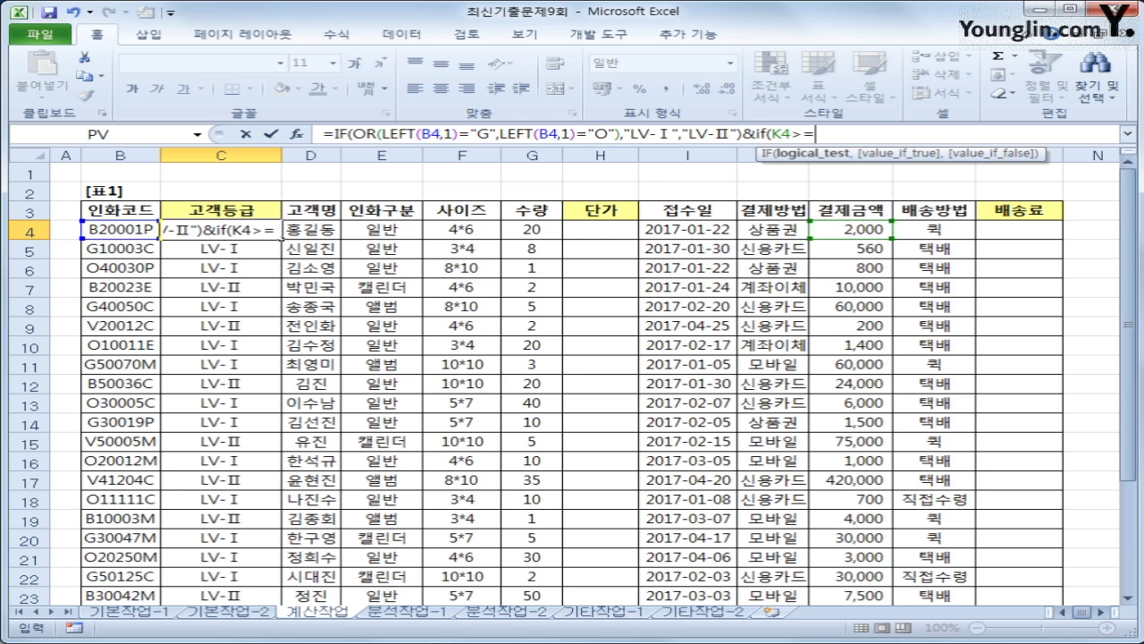
text(50000,")
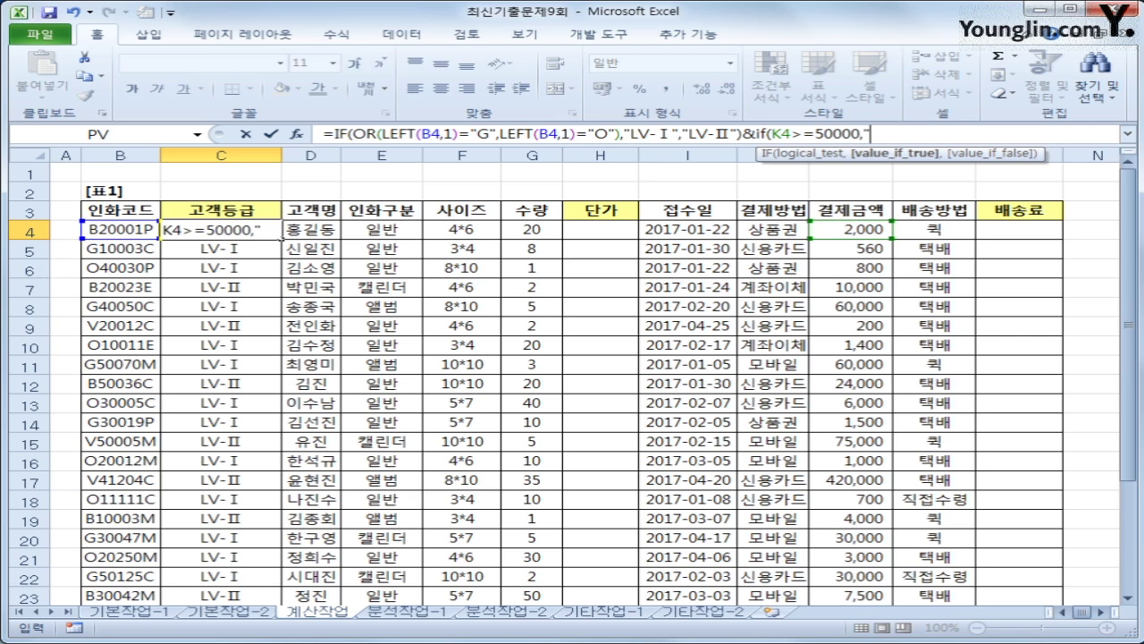
Step: Set the second IF function's true result to "-우수고객" in the C4 formula
text(-dn)
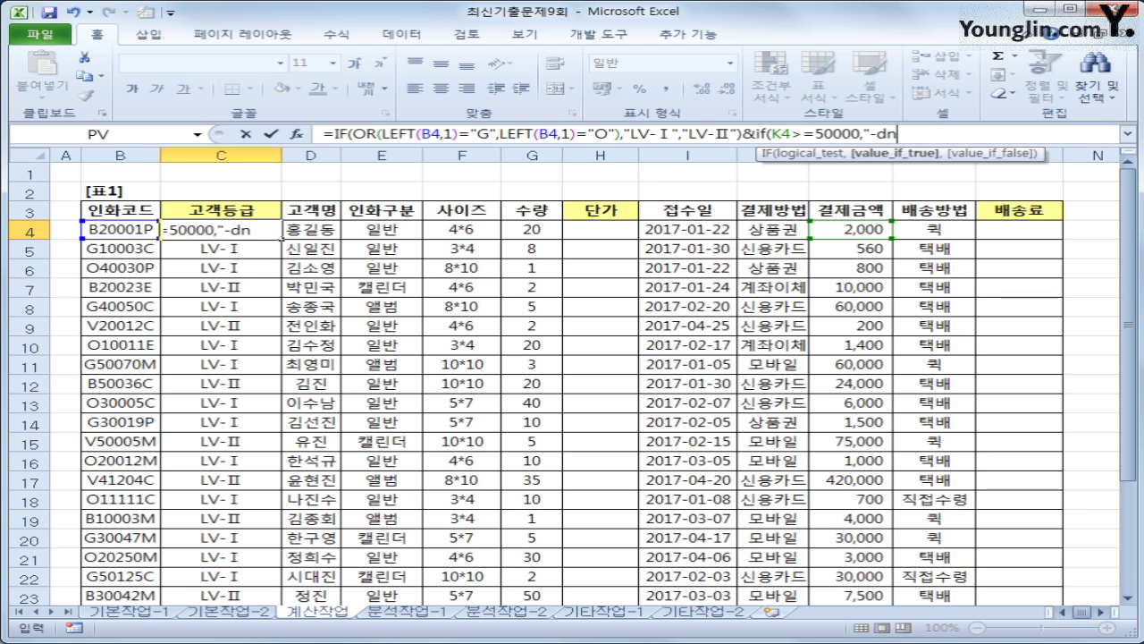
key(BackSpace)
key(BackSpace)
key(Hangul)
text(우숙)
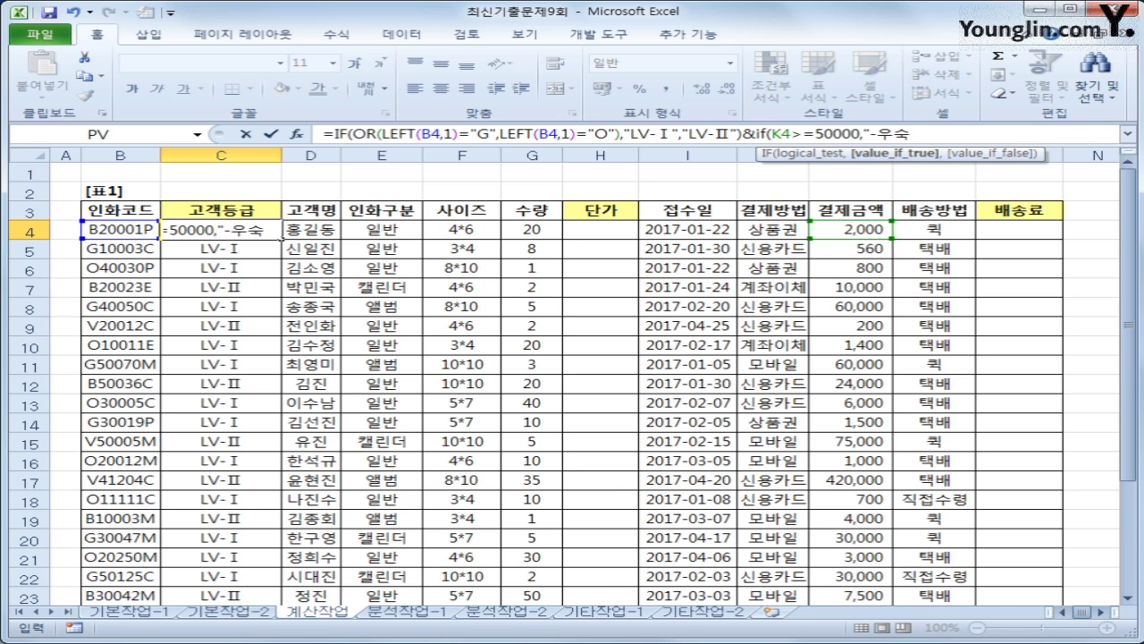
key(BackSpace)
text(수고객")
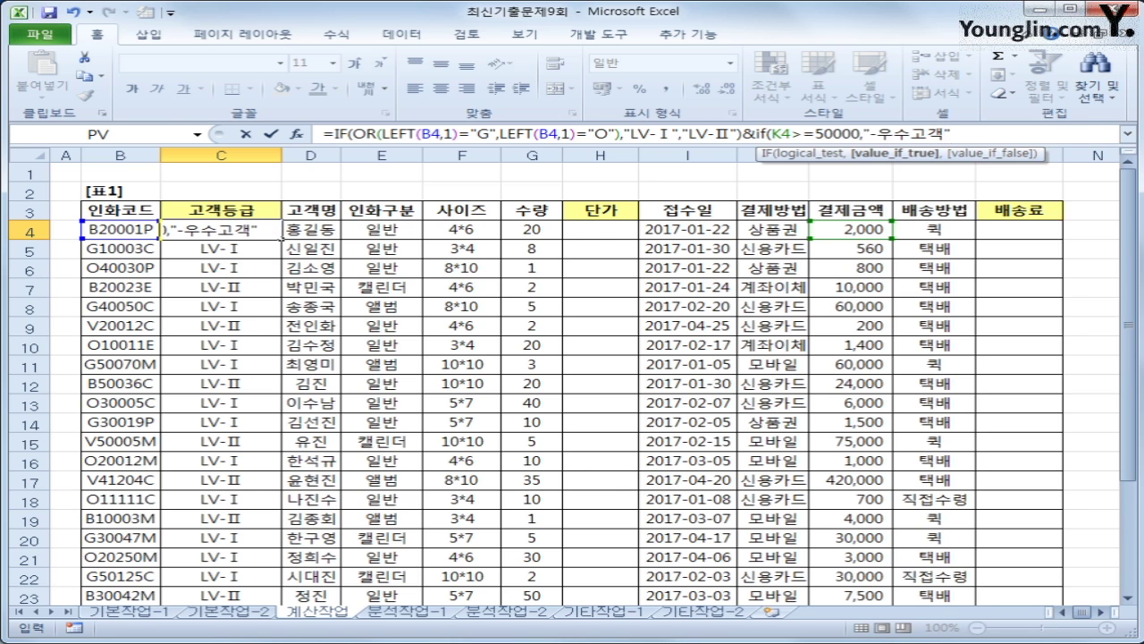
Step: Set the second IF function's false result to empty text ("") and confirm the C4 formula
text())
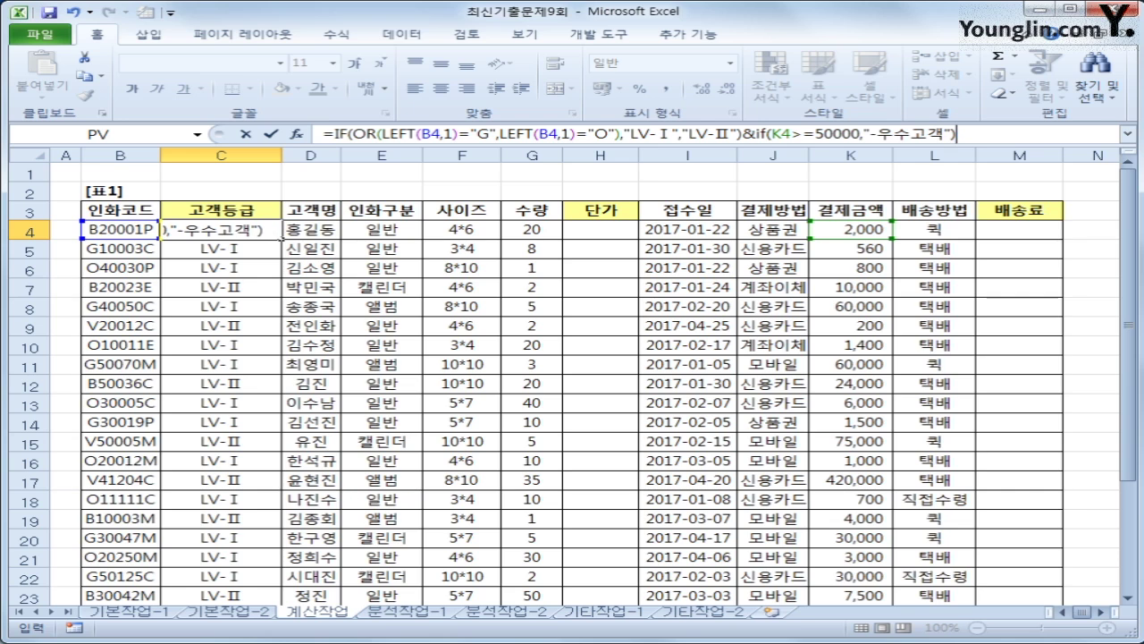
click(955, 134)
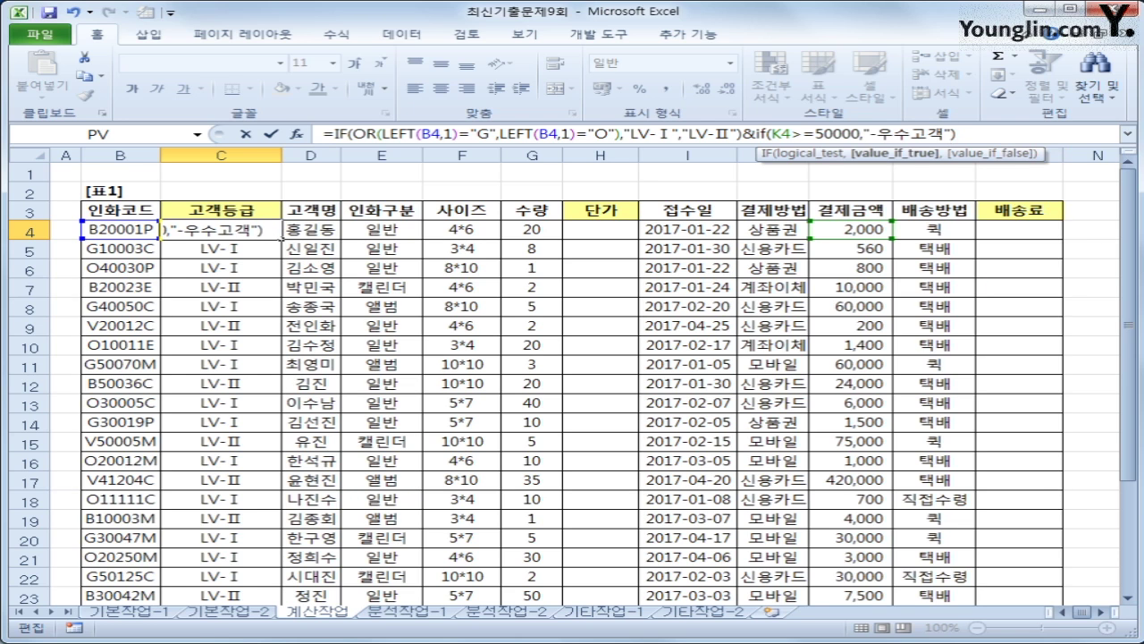
text(,1)="G)
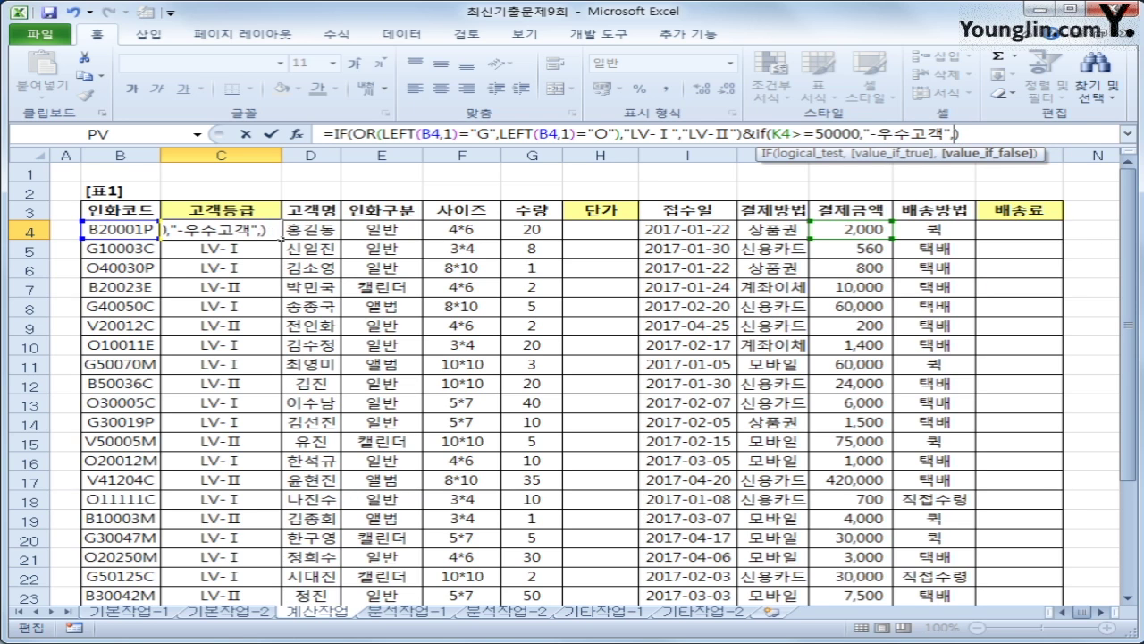
text(")
key(Return)
Step: Fill the extended C4 formula down the 고객등급 column and check the copies in C18, C15, C11 and C8
key(Up)
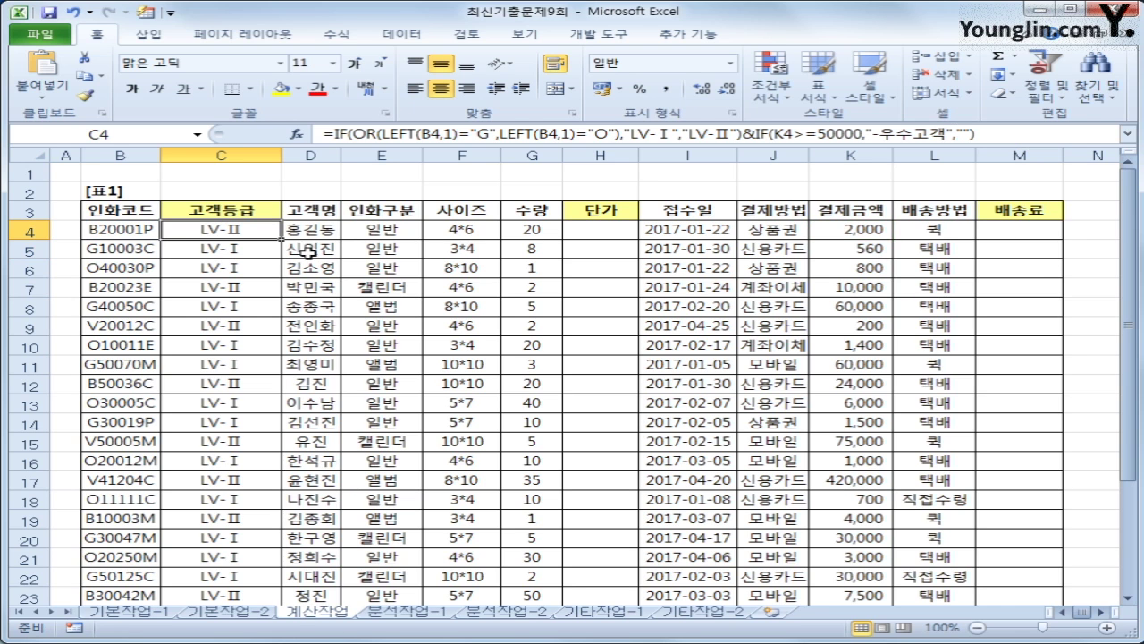
double_click(280, 238)
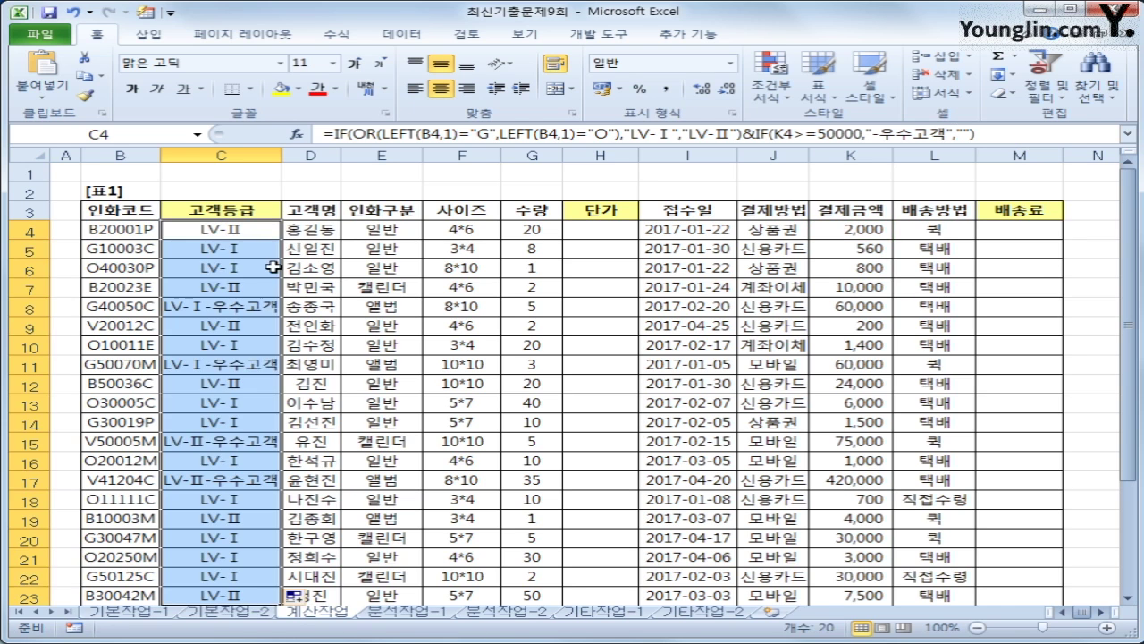
scroll(268, 447, down, 1)
click(226, 438)
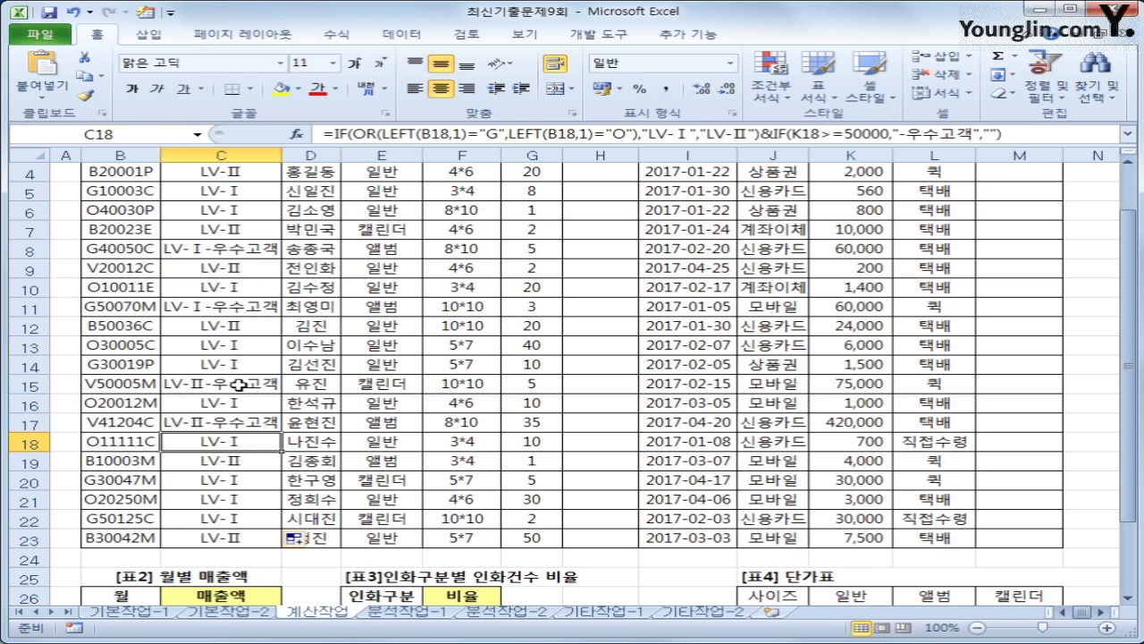
click(237, 384)
click(235, 308)
click(233, 253)
scroll(233, 374, up, 1)
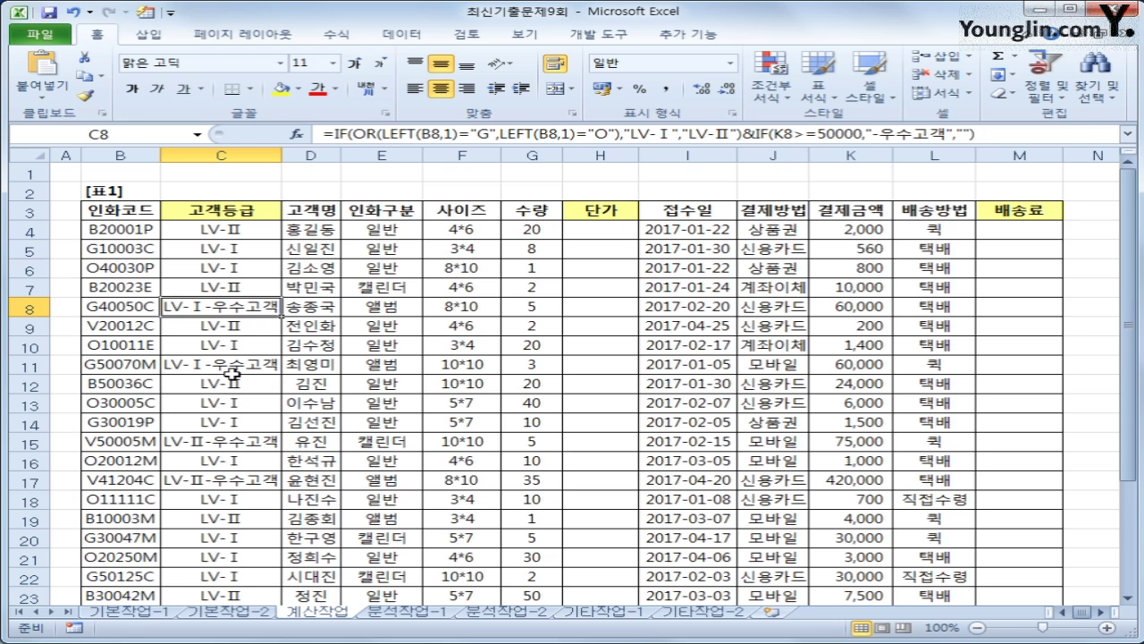
Step: Examine the [표4] 단가표 range J26:M31, its 사이즈 column and its price columns, as the source for 단가
click(576, 232)
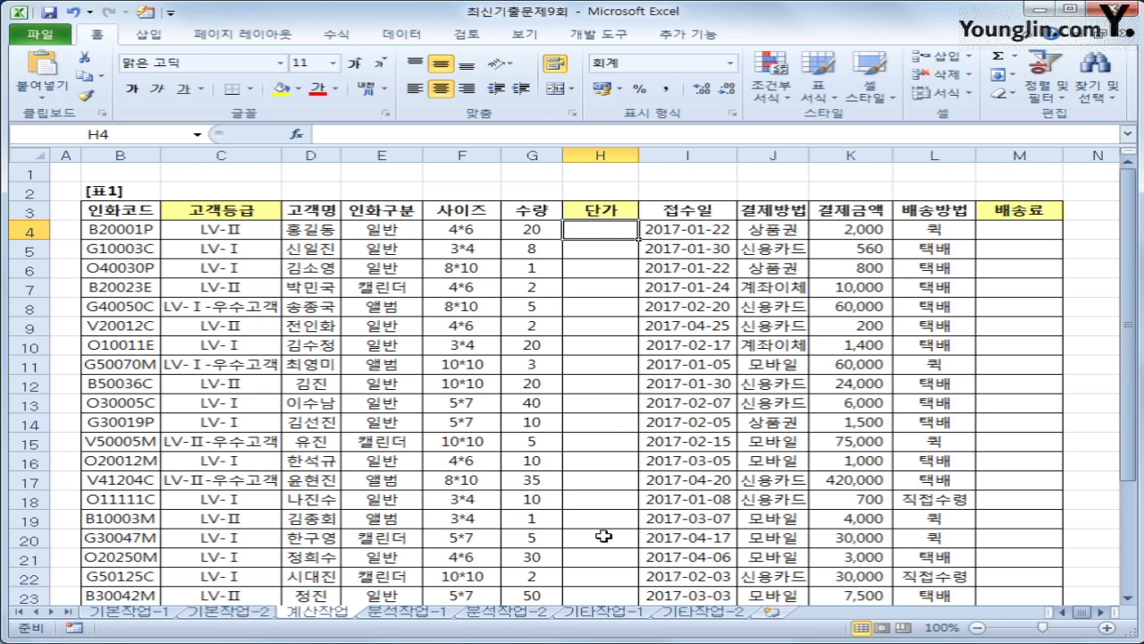
scroll(602, 537, down, 5)
drag(776, 365, 1005, 461)
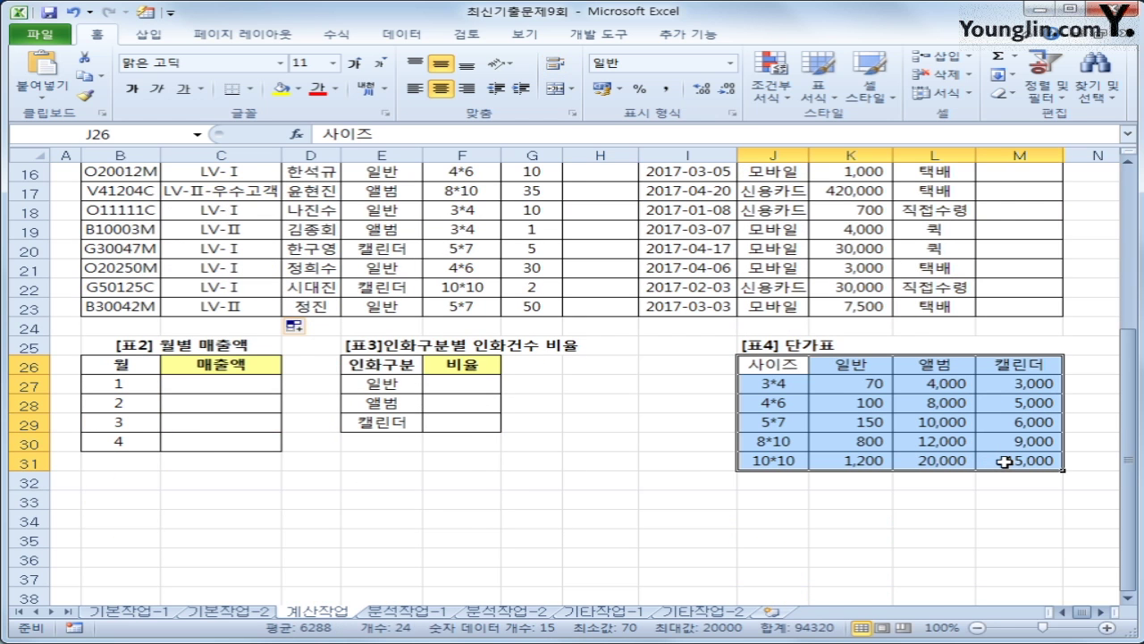
scroll(1006, 461, up, 4)
scroll(1006, 461, down, 4)
drag(790, 370, 783, 463)
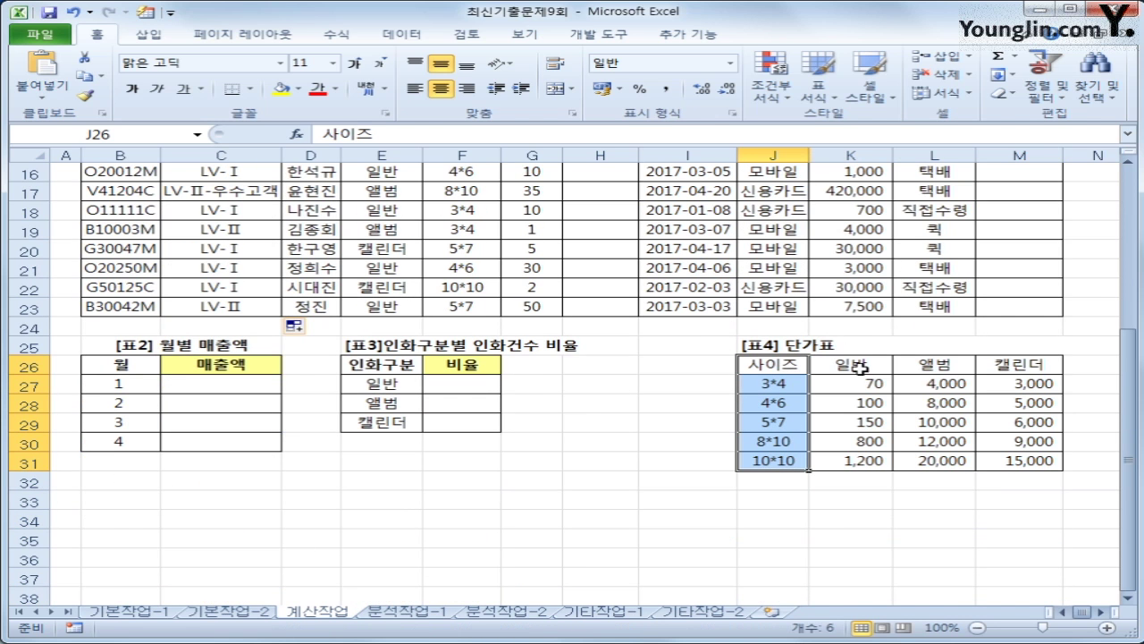
drag(854, 367, 1031, 456)
scroll(1032, 457, up, 3)
scroll(769, 339, up, 2)
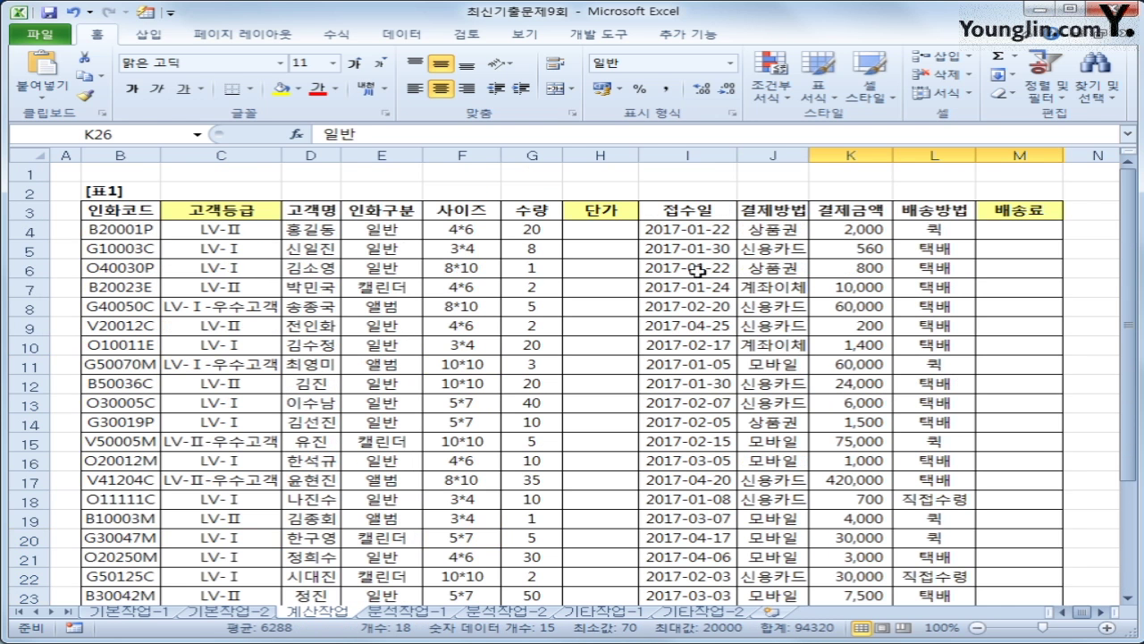
Step: Begin a VLOOKUP formula in 단가 cell H4 with the 사이즈 cell F4 as the lookup value
click(599, 236)
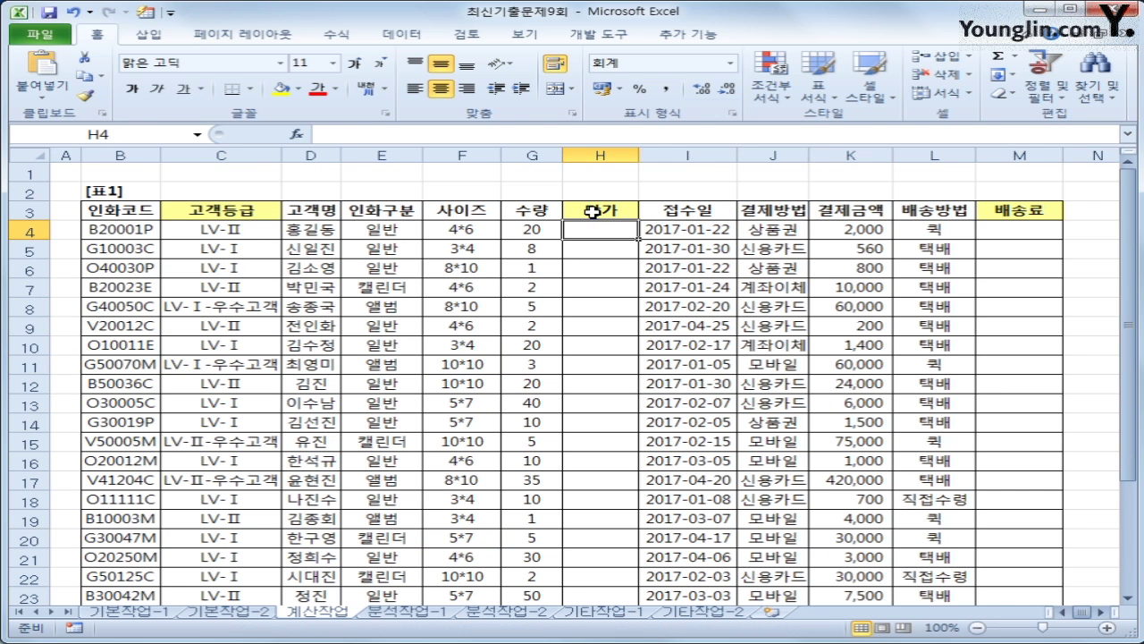
text(=)
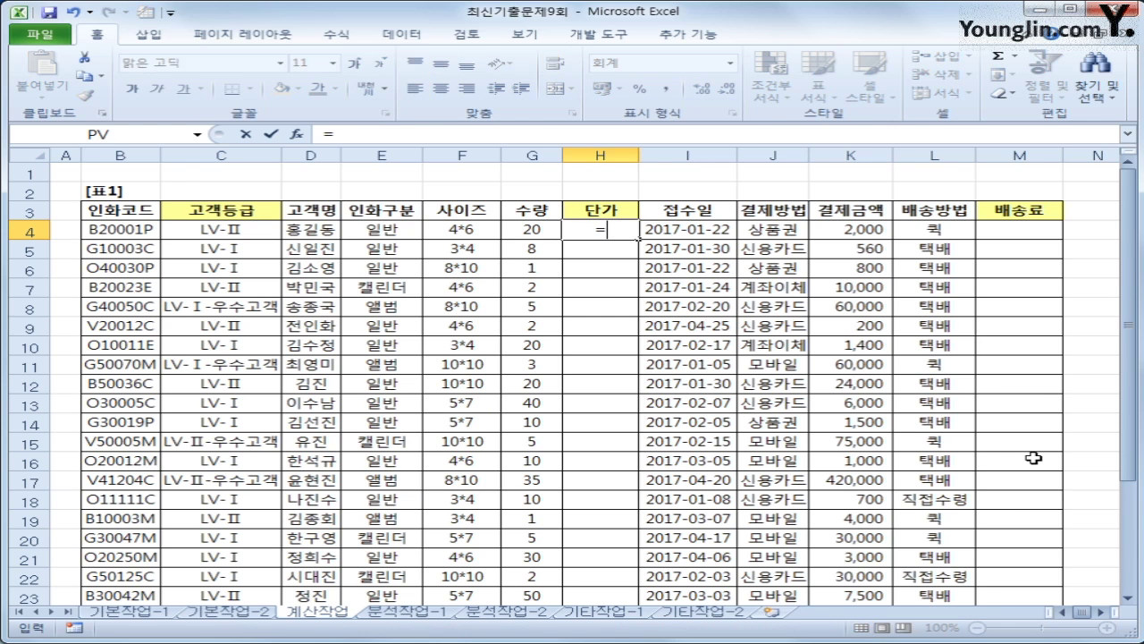
text(vl)
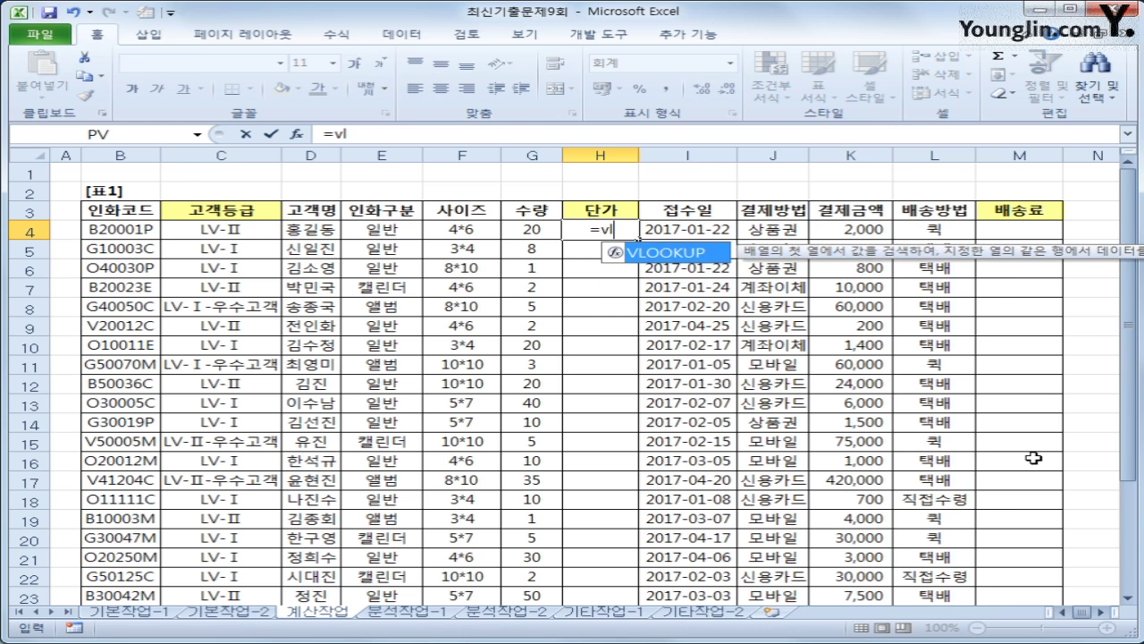
key(Tab)
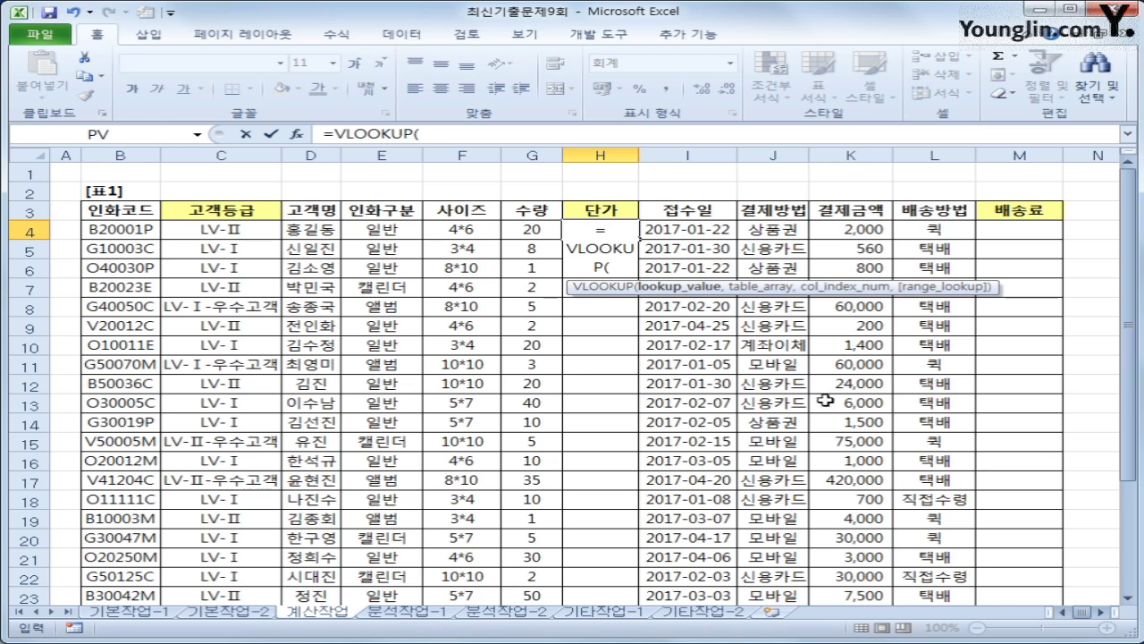
click(489, 235)
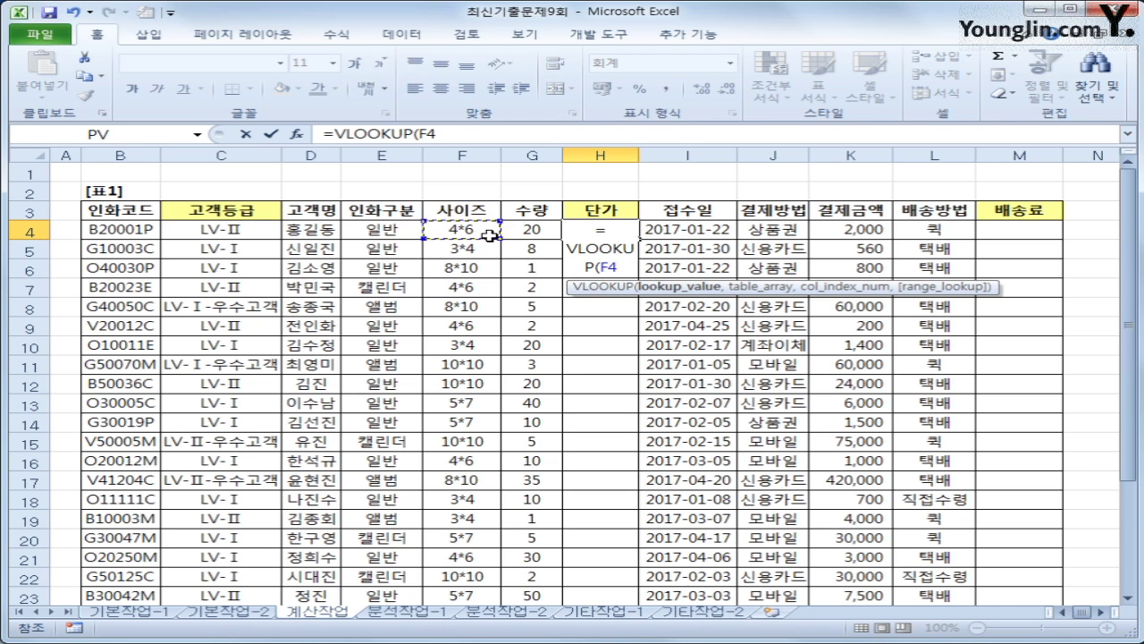
text(,)
Step: Set the VLOOKUP table array to the 단가표 data as the absolute range $J$27:$M$31
scroll(838, 515, down, 4)
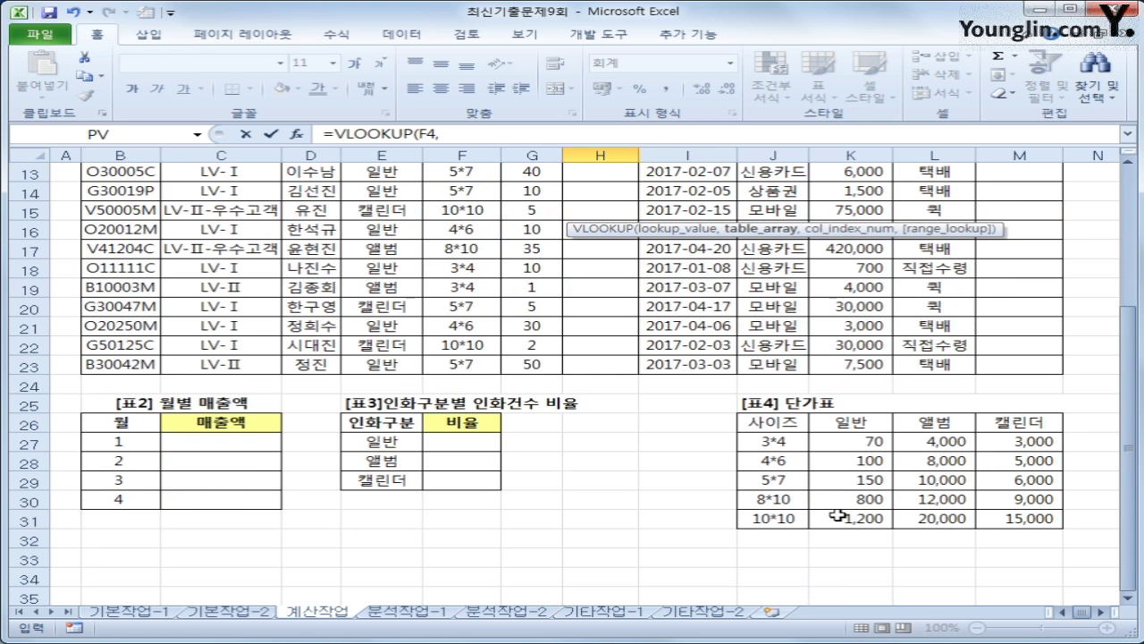
drag(775, 440, 1007, 520)
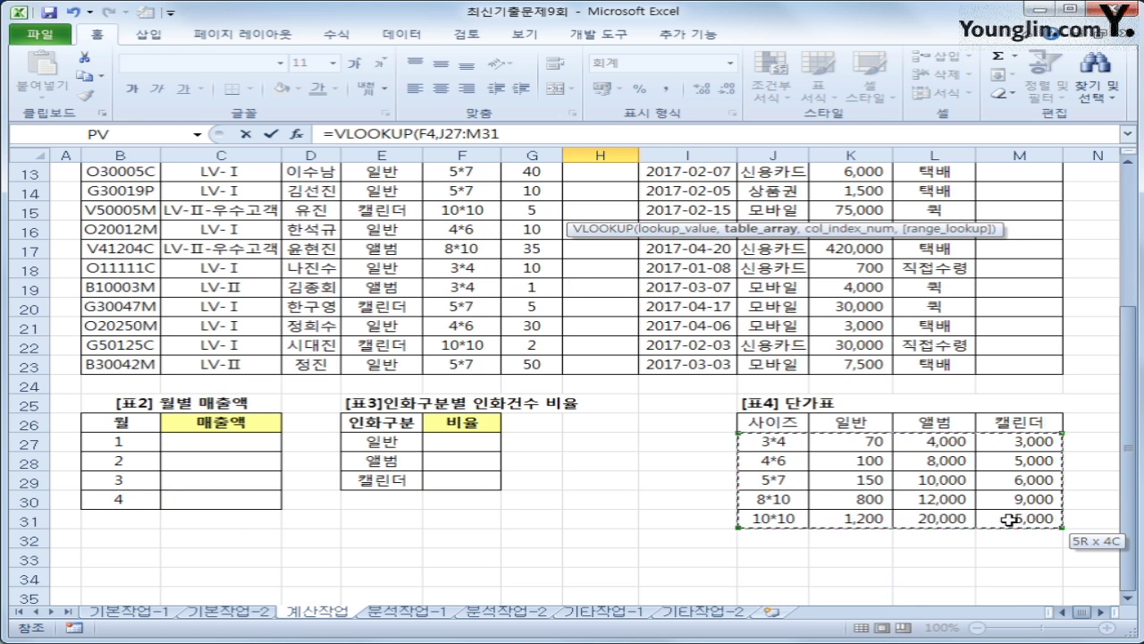
drag(1009, 520, 1007, 520)
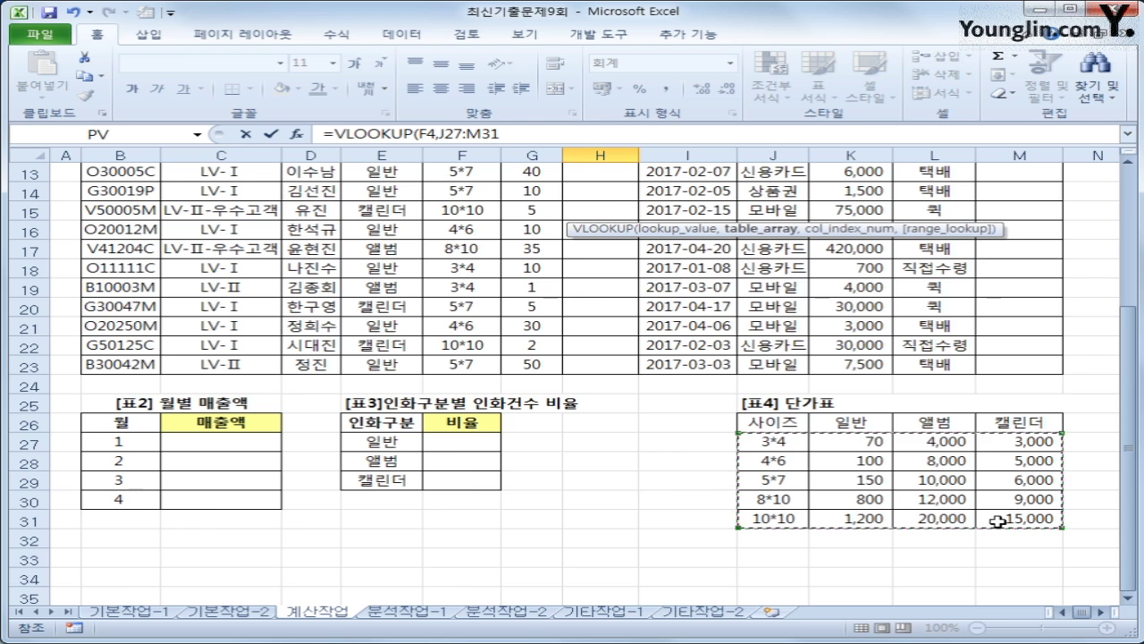
key(F4)
text(,)
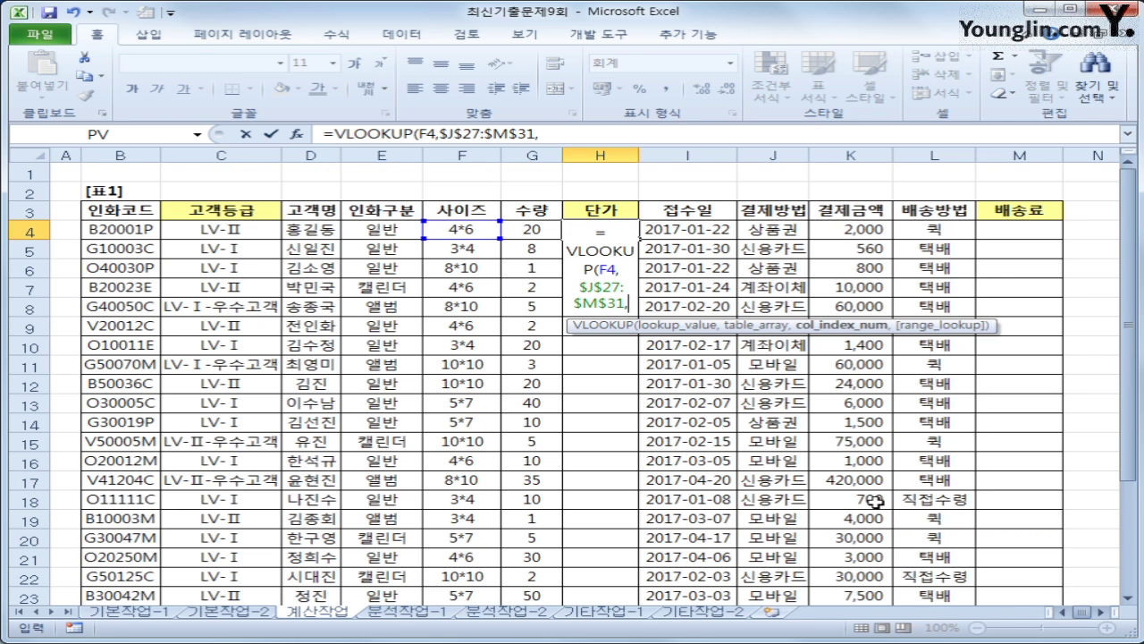
Step: Nest a MATCH function as the VLOOKUP column index, with the 인화구분 cell E4 as its lookup value
scroll(874, 502, down, 2)
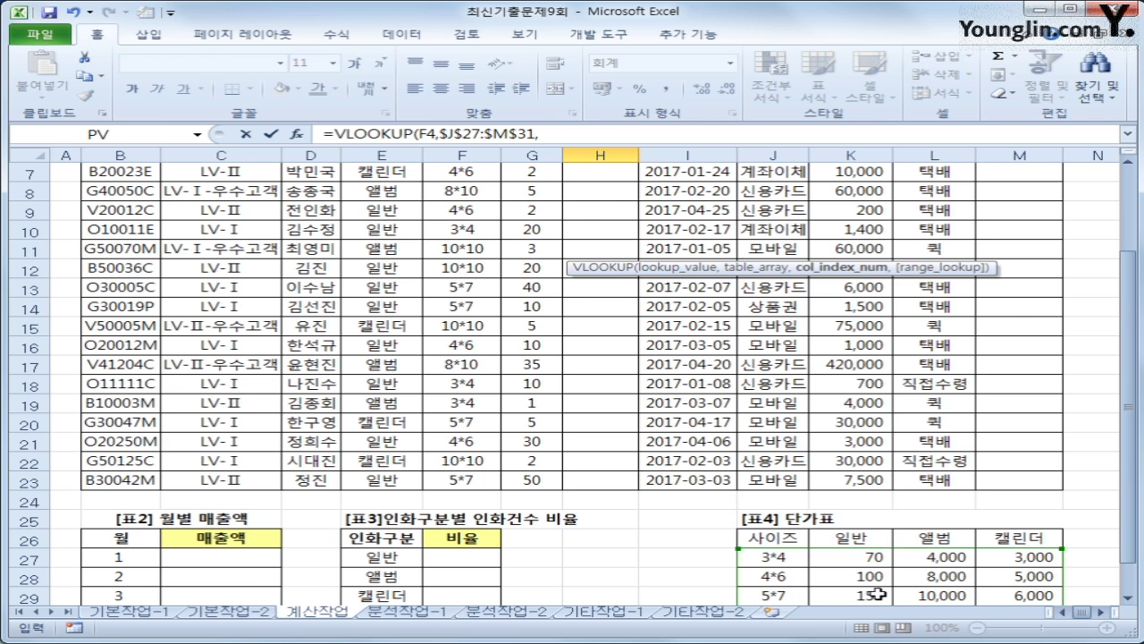
scroll(1013, 591, up, 2)
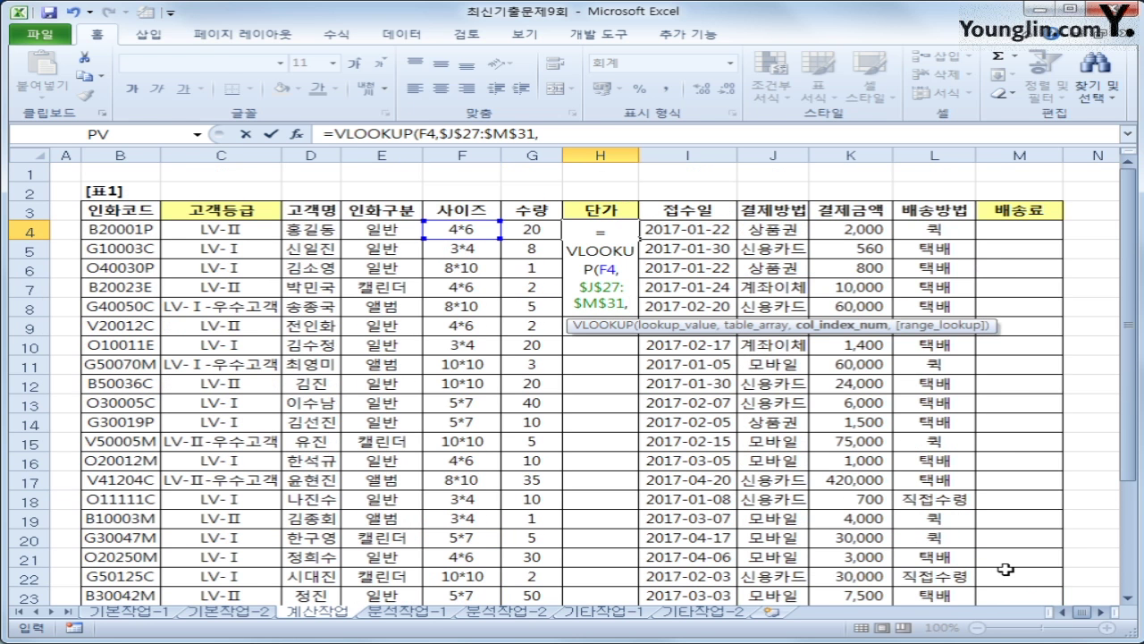
text(ms)
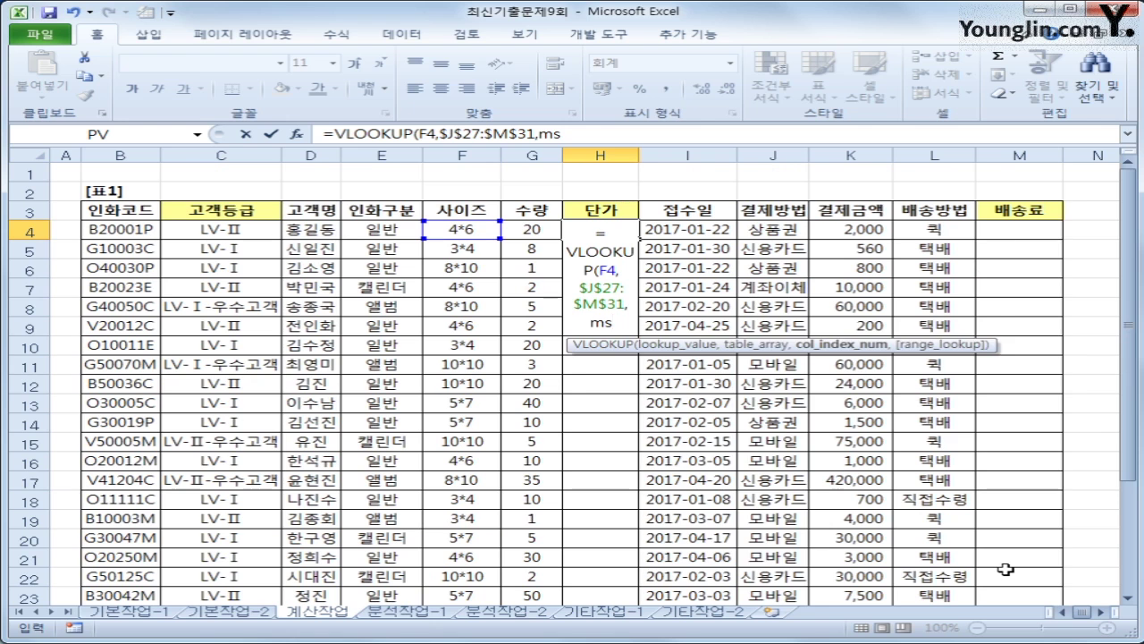
key(BackSpace)
text(a)
key(Tab)
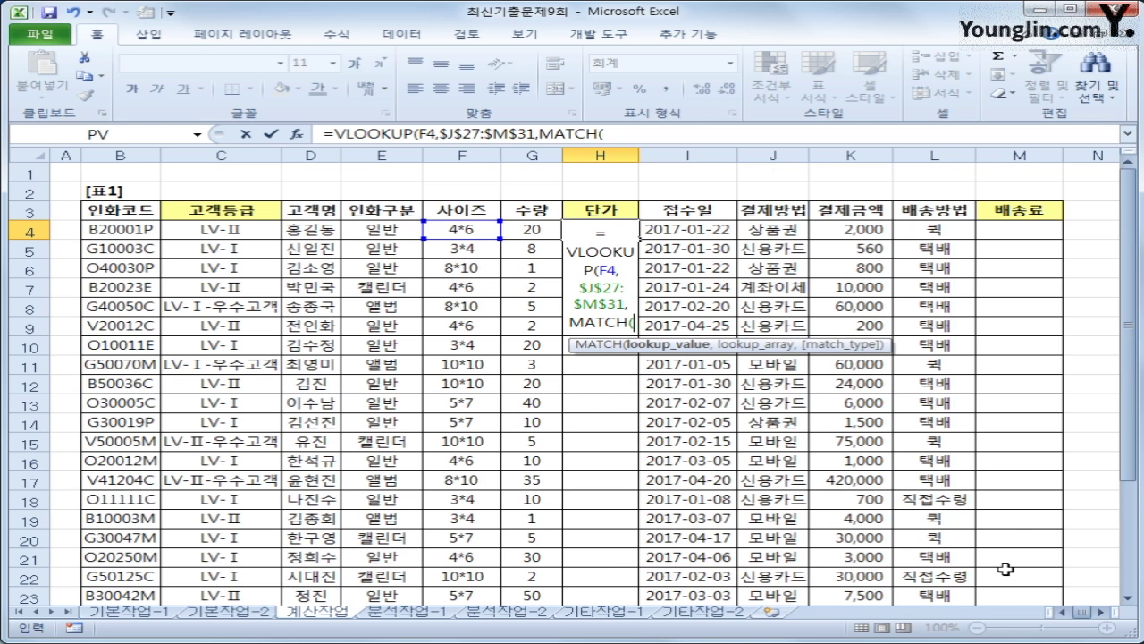
click(382, 227)
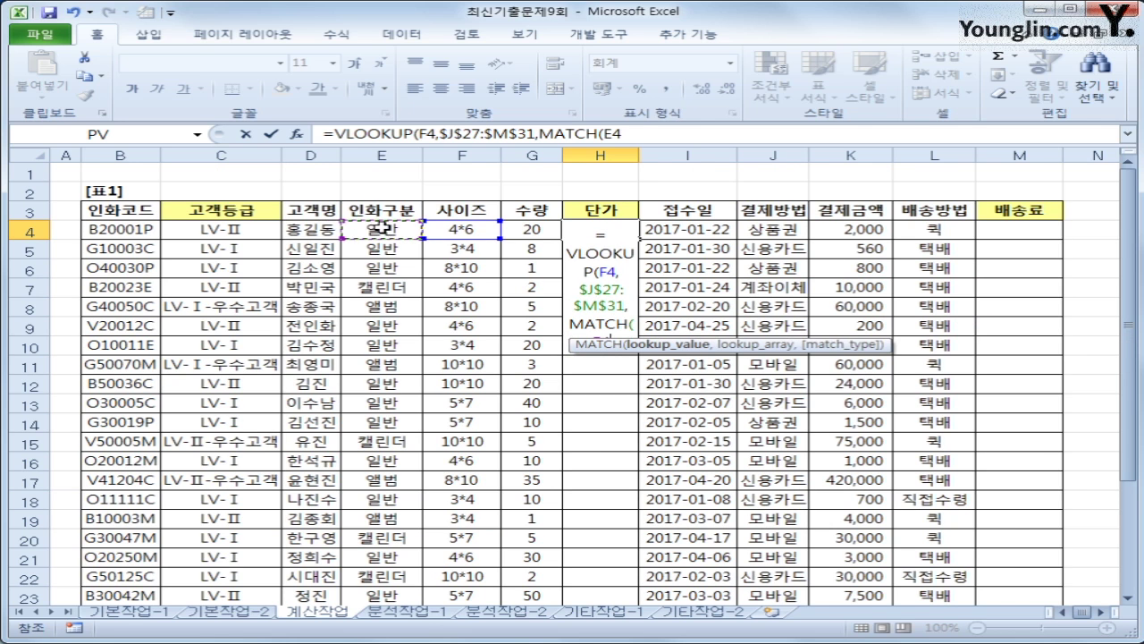
text(,)
Step: Set the MATCH lookup array to the absolute header range $K$26:$M$26 with match type 0 and close the function
scroll(638, 462, down, 1)
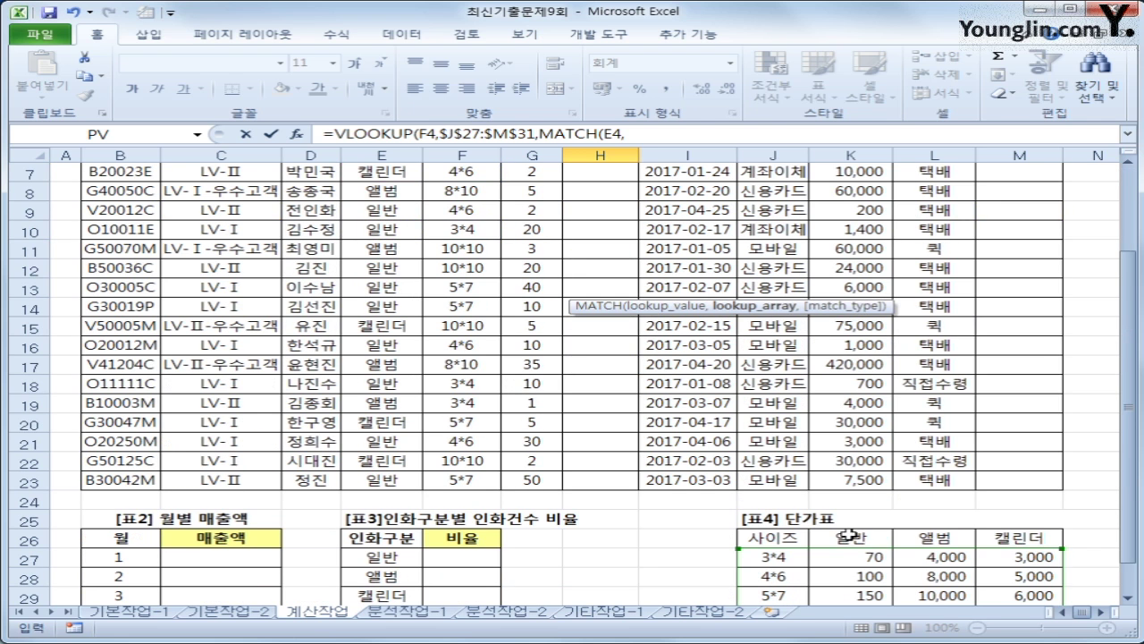
drag(849, 535, 1020, 547)
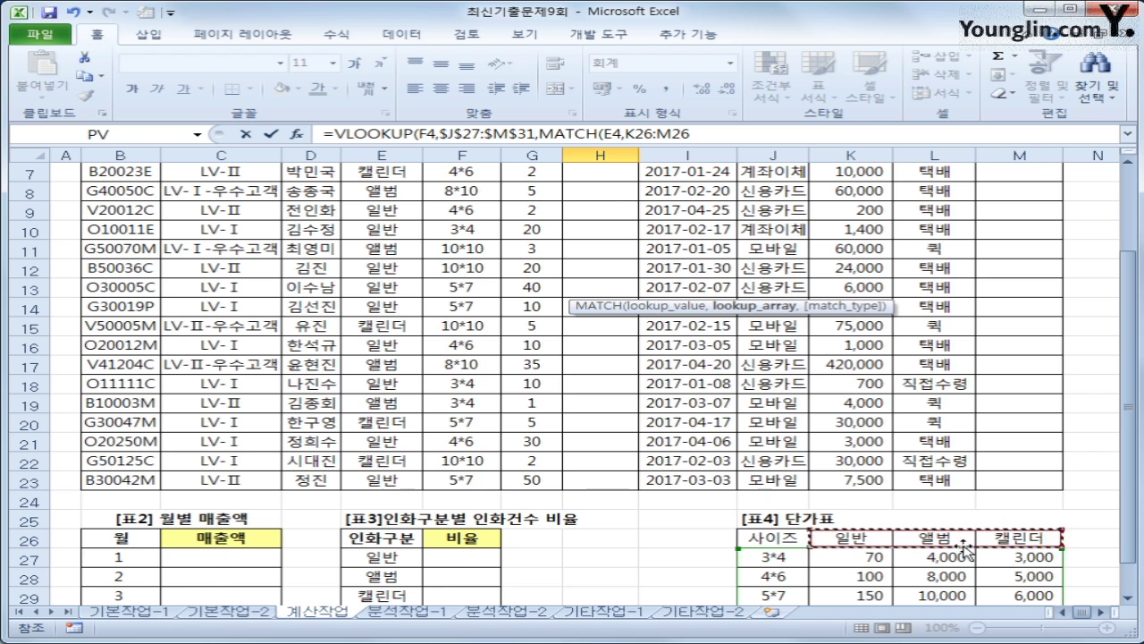
key(F4)
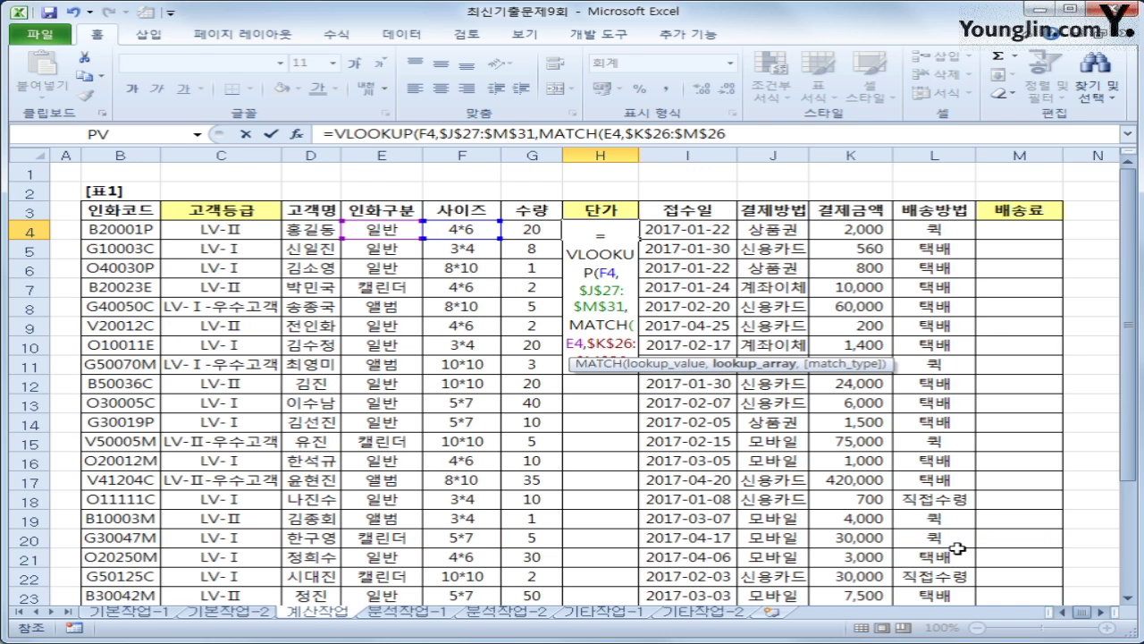
text(,0)
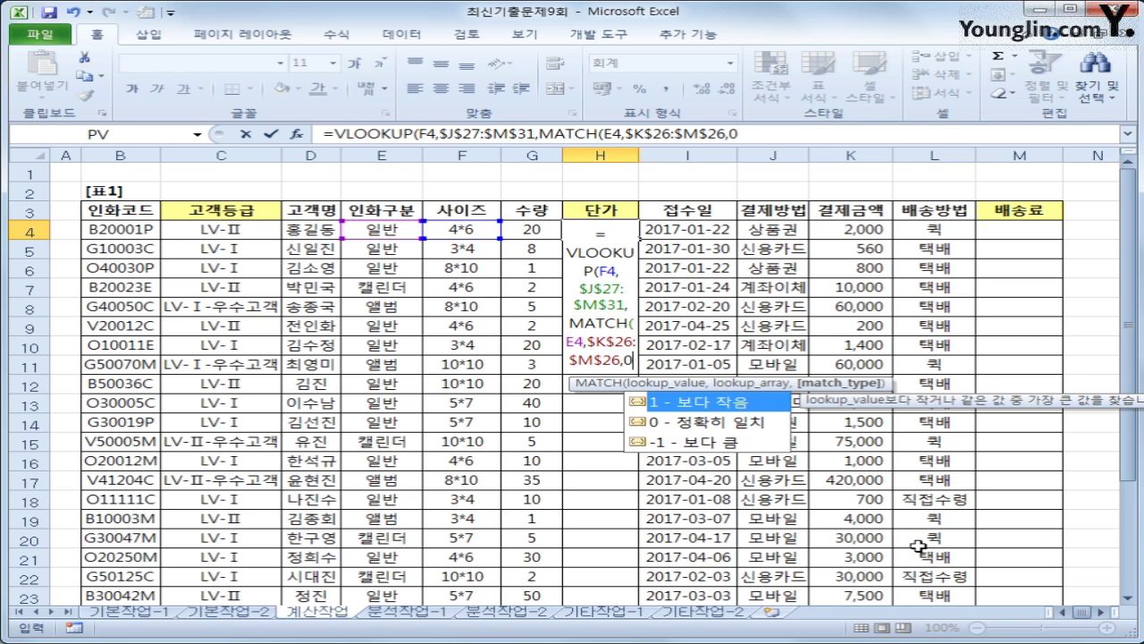
text())
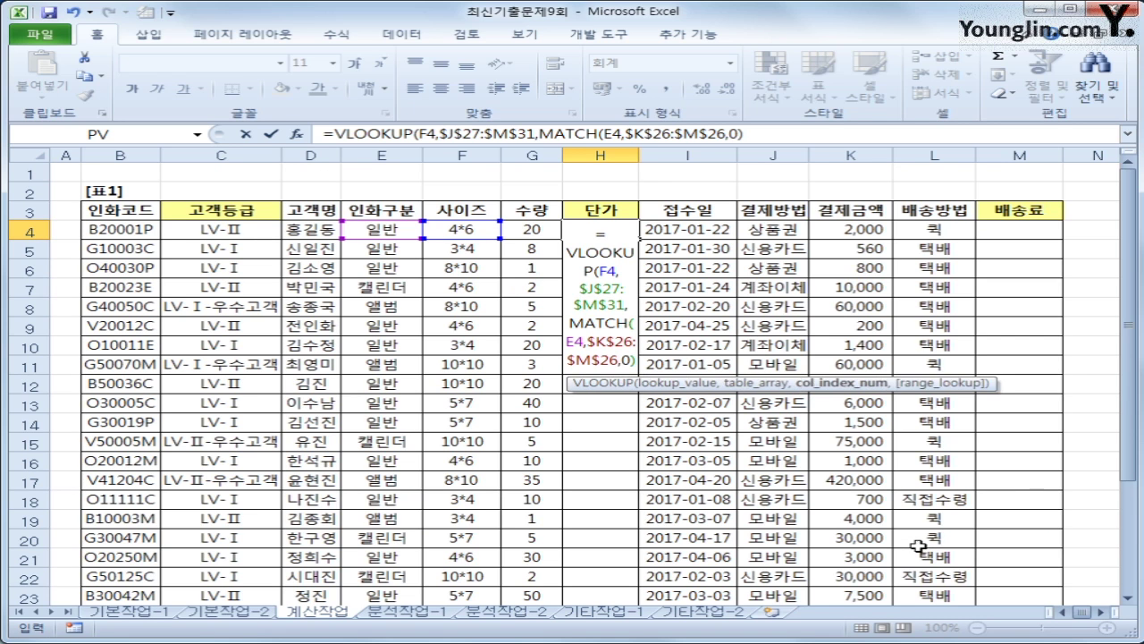
Step: Add +1 to the MATCH result in the H4 formula's column index
click(774, 134)
drag(1134, 253, 1132, 295)
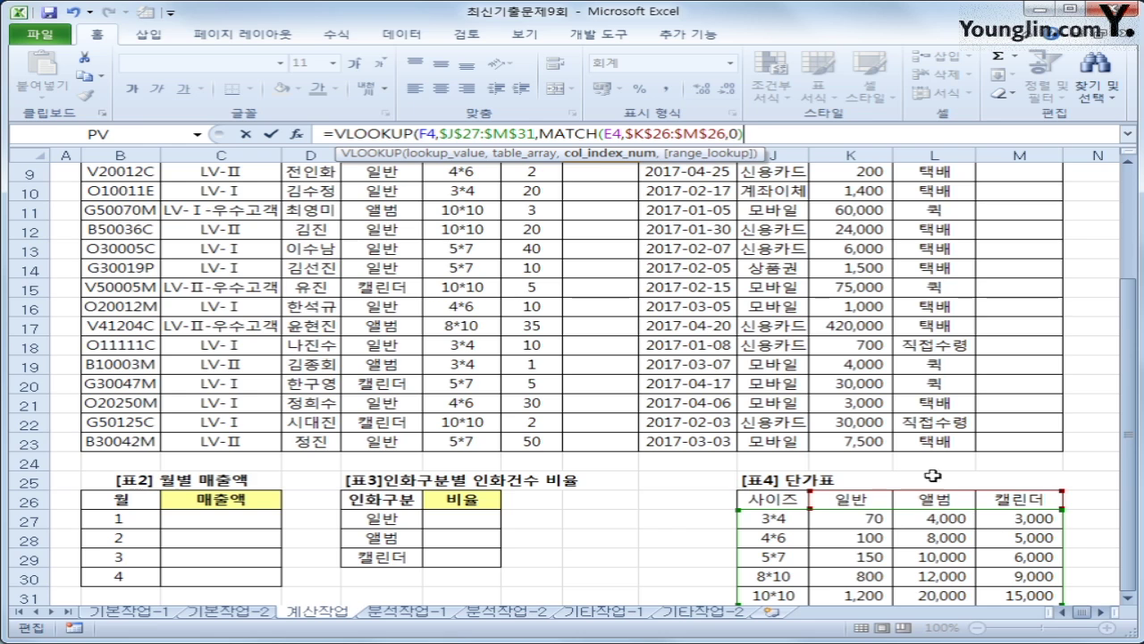
text(1)
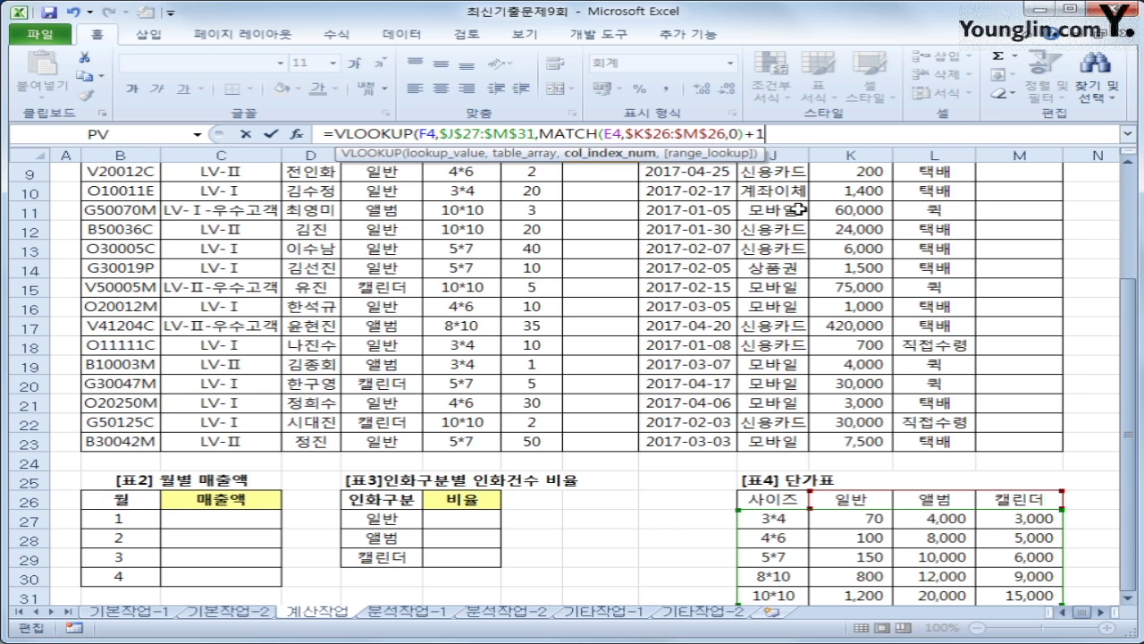
Step: Remove the +1 from the H4 formula and change the MATCH lookup array to the absolute range $J$26:$M$26
key(BackSpace)
key(BackSpace)
drag(625, 134, 726, 137)
drag(771, 498, 997, 501)
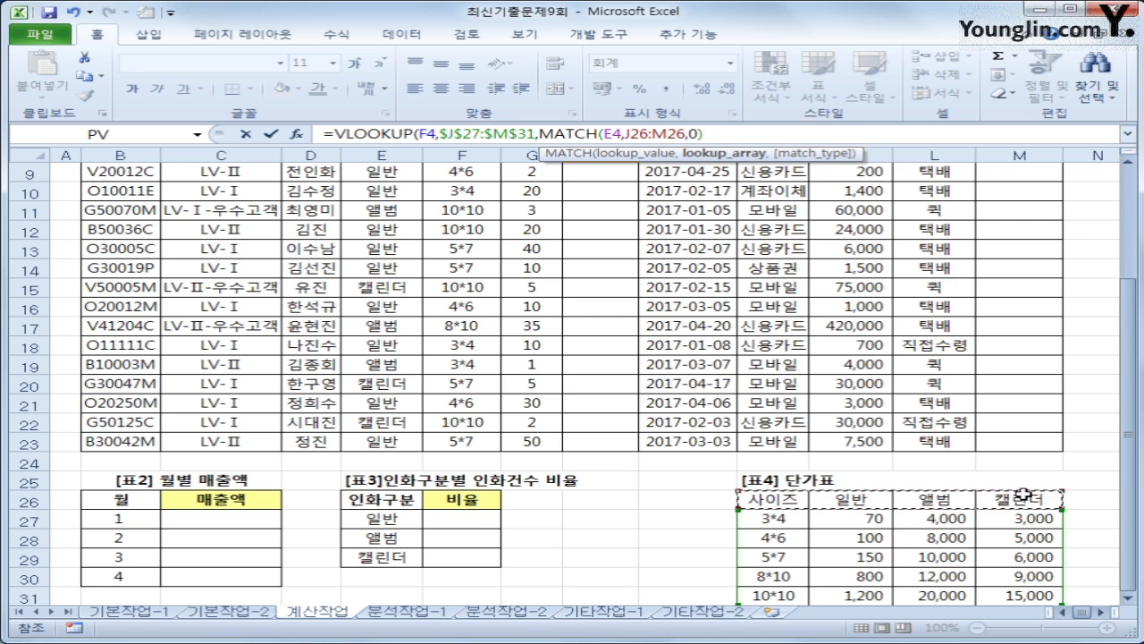
key(F4)
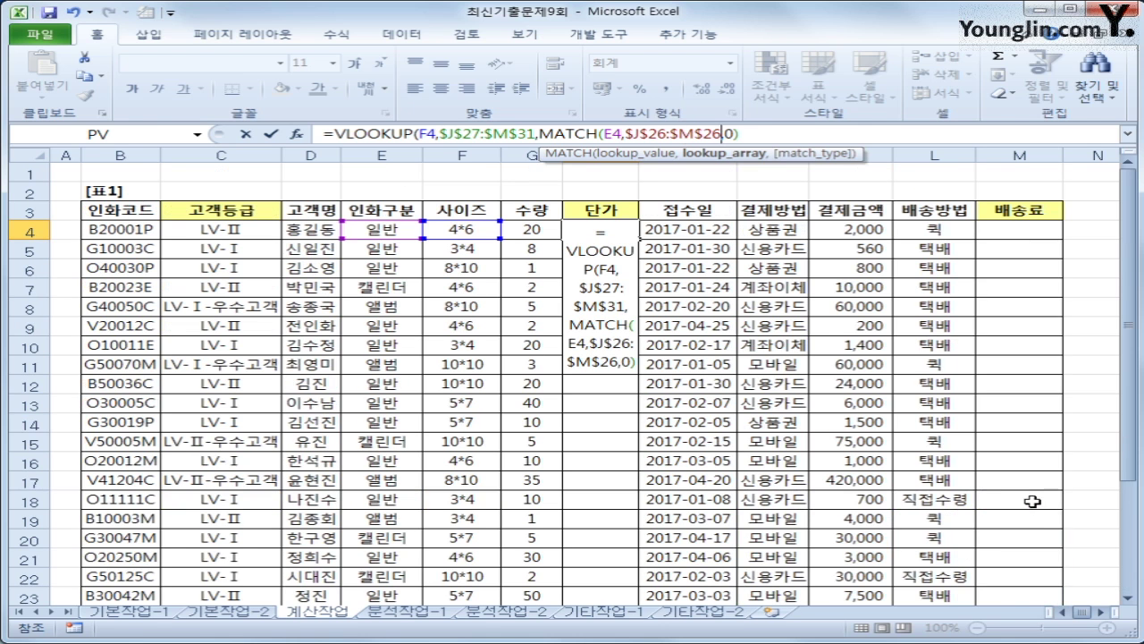
Step: Close and enter the VLOOKUP formula in H4, and fill it down the 단가 column
click(806, 141)
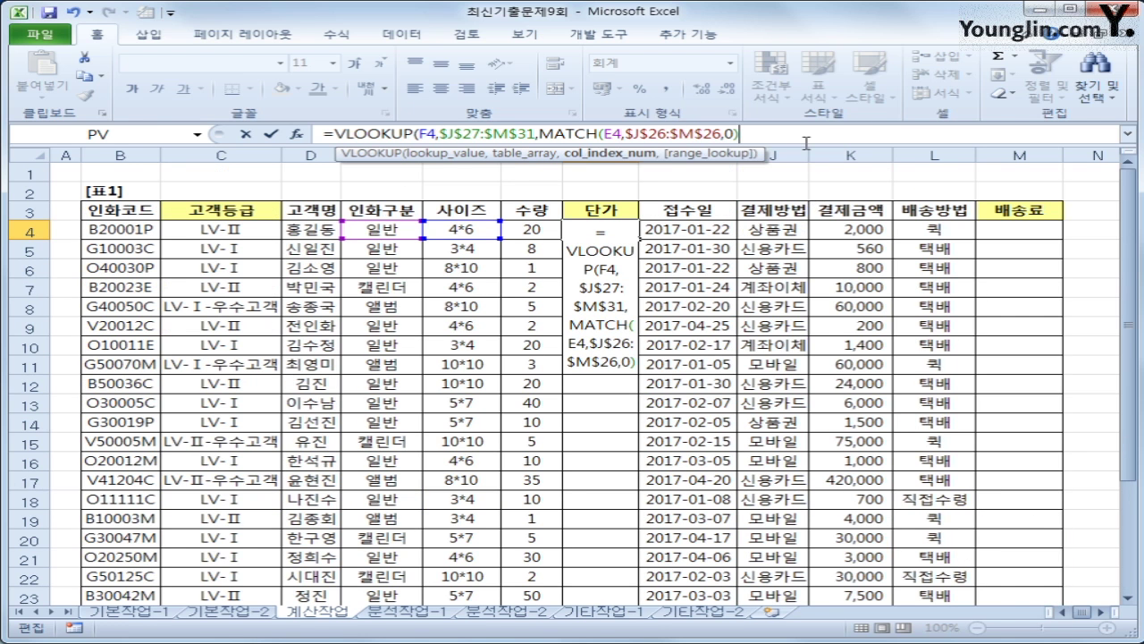
text())
key(Return)
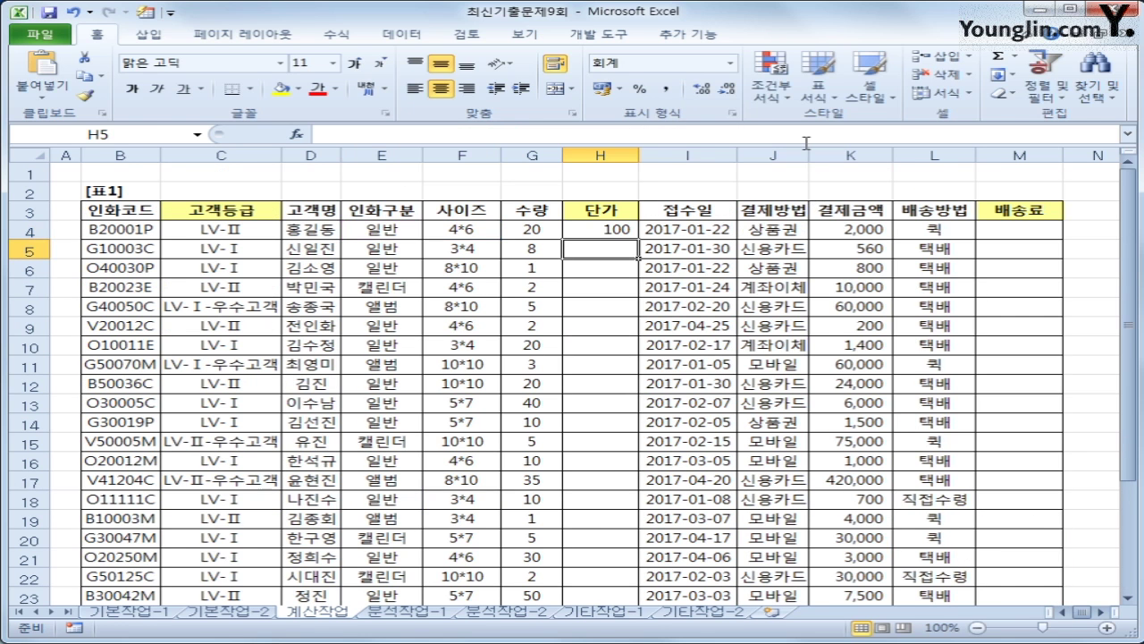
click(607, 230)
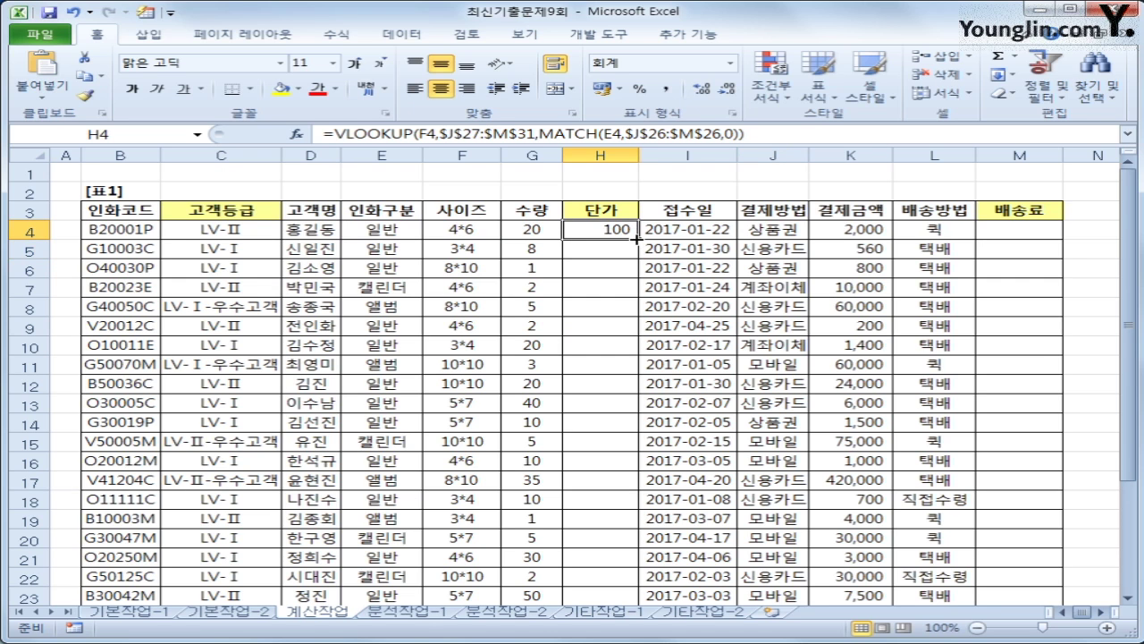
double_click(639, 239)
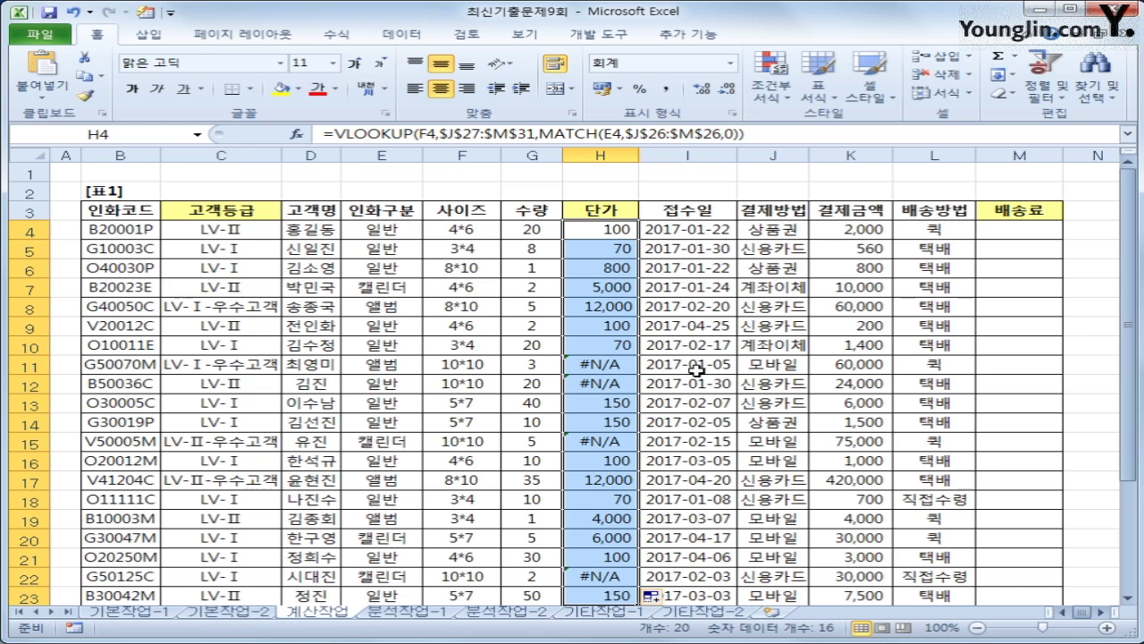
Step: Add 0 as the VLOOKUP range_lookup argument in H4 for an exact match and refill the formula down the 단가 column
click(590, 365)
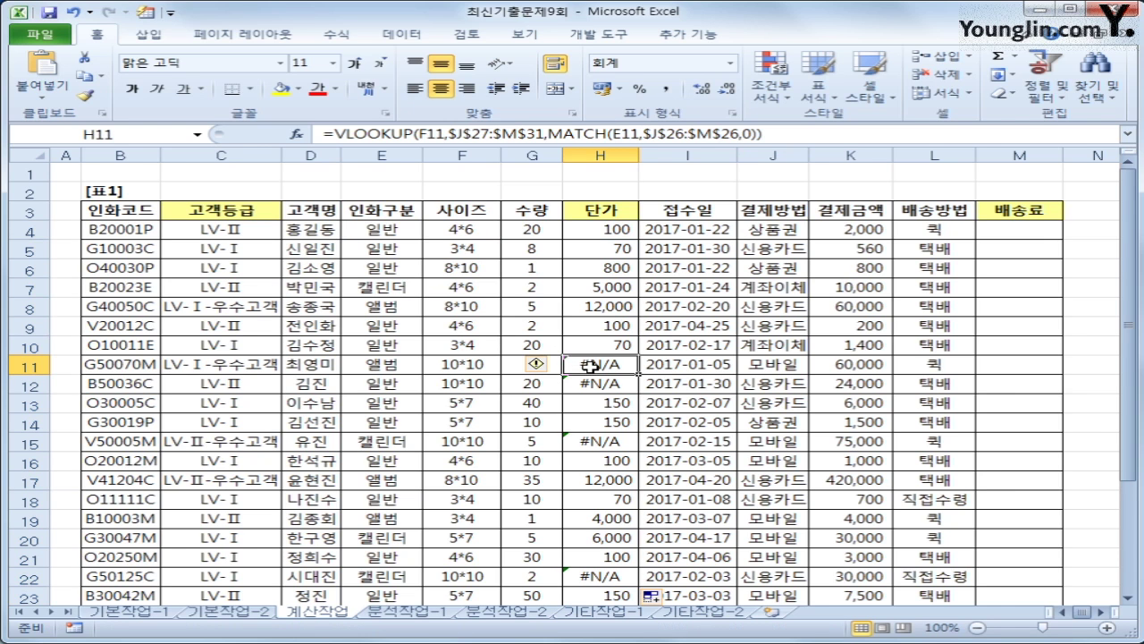
click(601, 228)
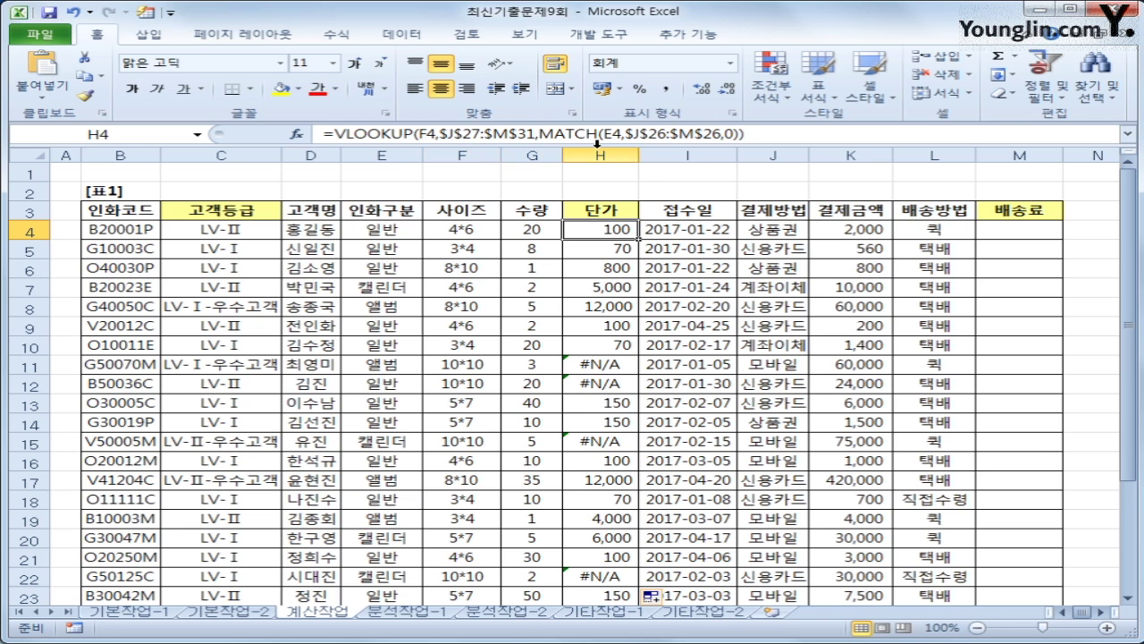
click(726, 136)
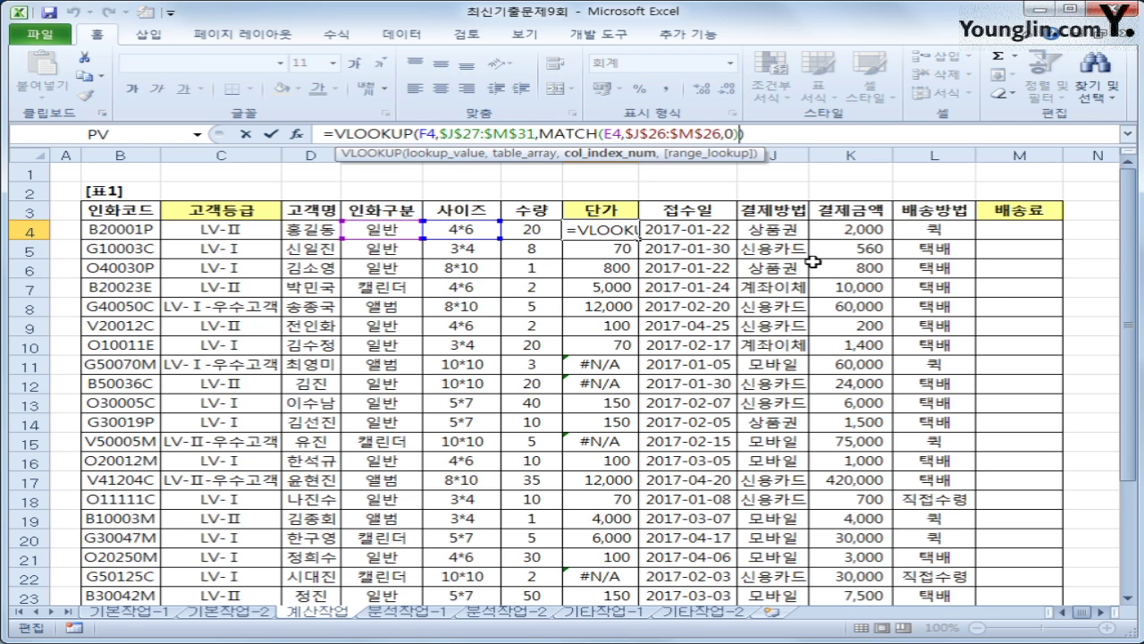
text(,0)
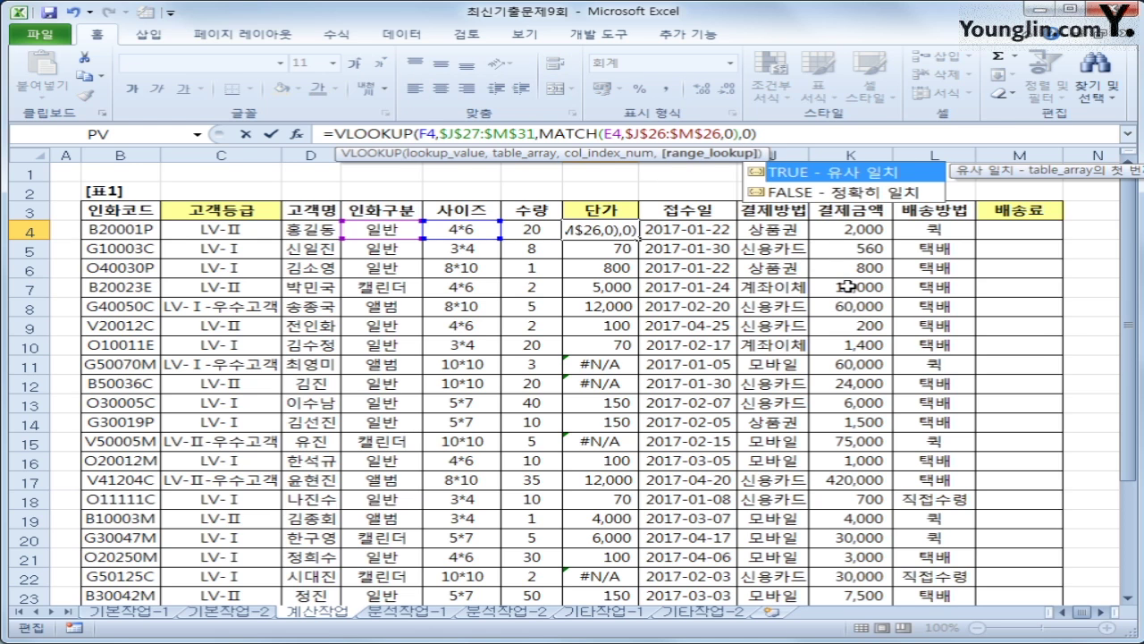
key(Return)
click(629, 234)
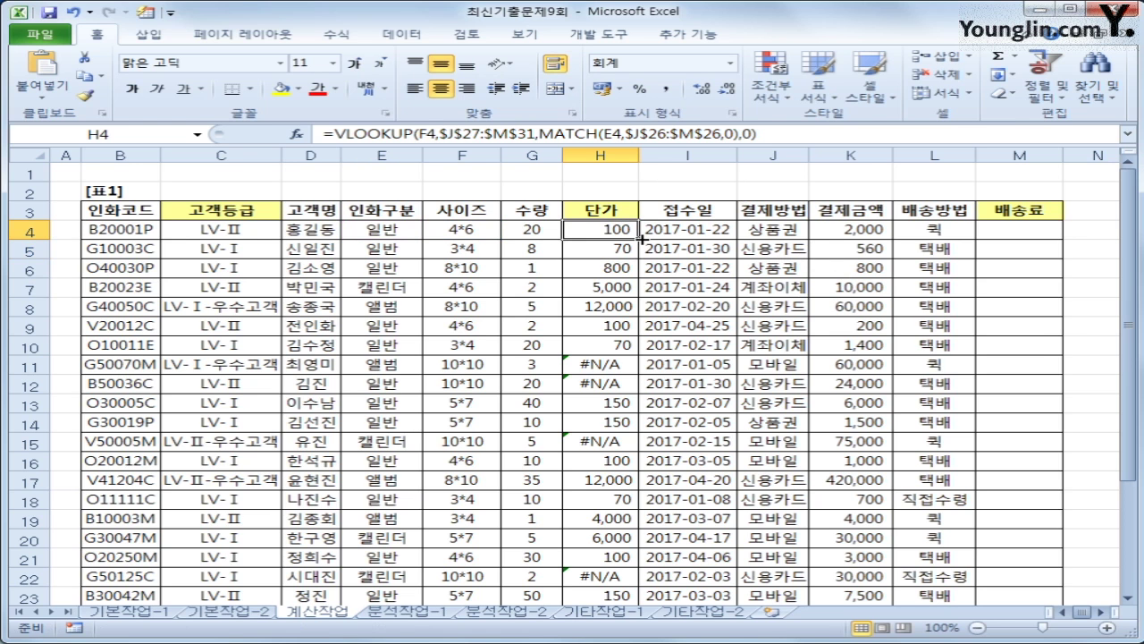
double_click(642, 238)
scroll(671, 406, down, 3)
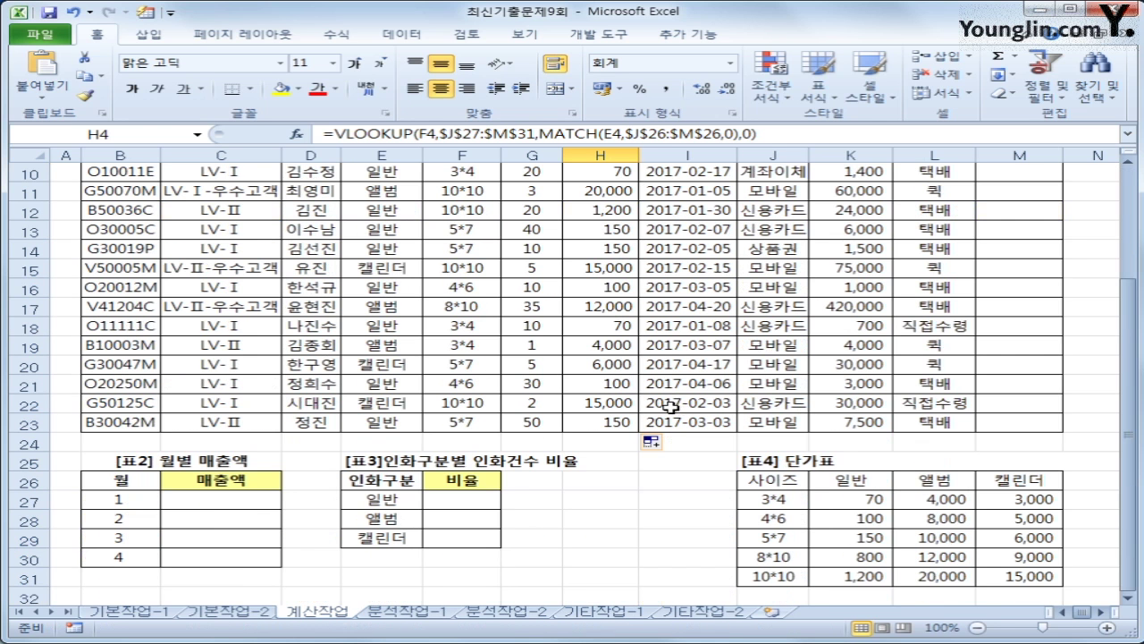
scroll(1071, 522, up, 3)
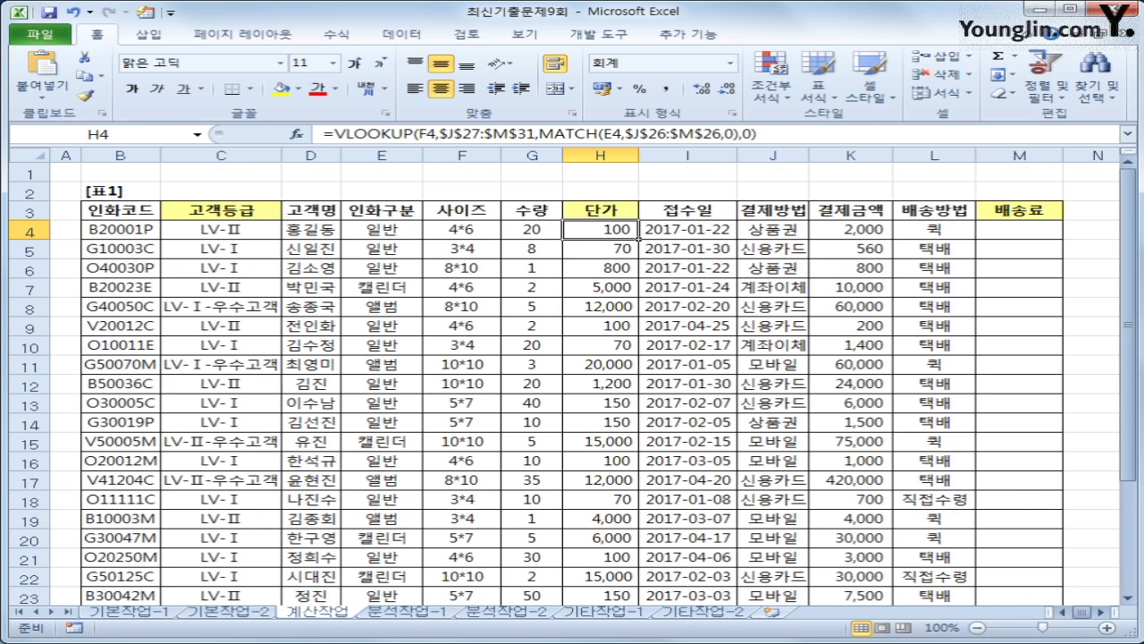
key(ctrl+2)
mouse_move(420, 145)
mouse_down()
mouse_move(422, 127)
mouse_move(438, 143)
mouse_move(534, 141)
mouse_move(488, 120)
mouse_move(447, 139)
mouse_move(463, 144)
mouse_up()
mouse_move(542, 149)
mouse_down()
mouse_move(726, 147)
mouse_move(740, 127)
mouse_move(759, 144)
mouse_up()
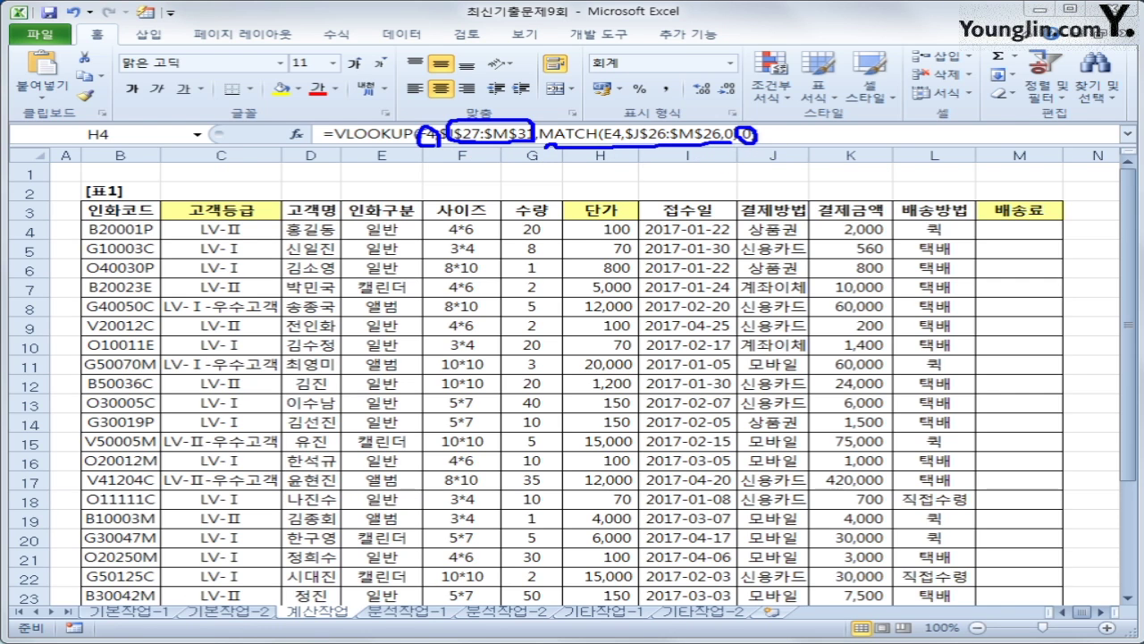
key(Escape)
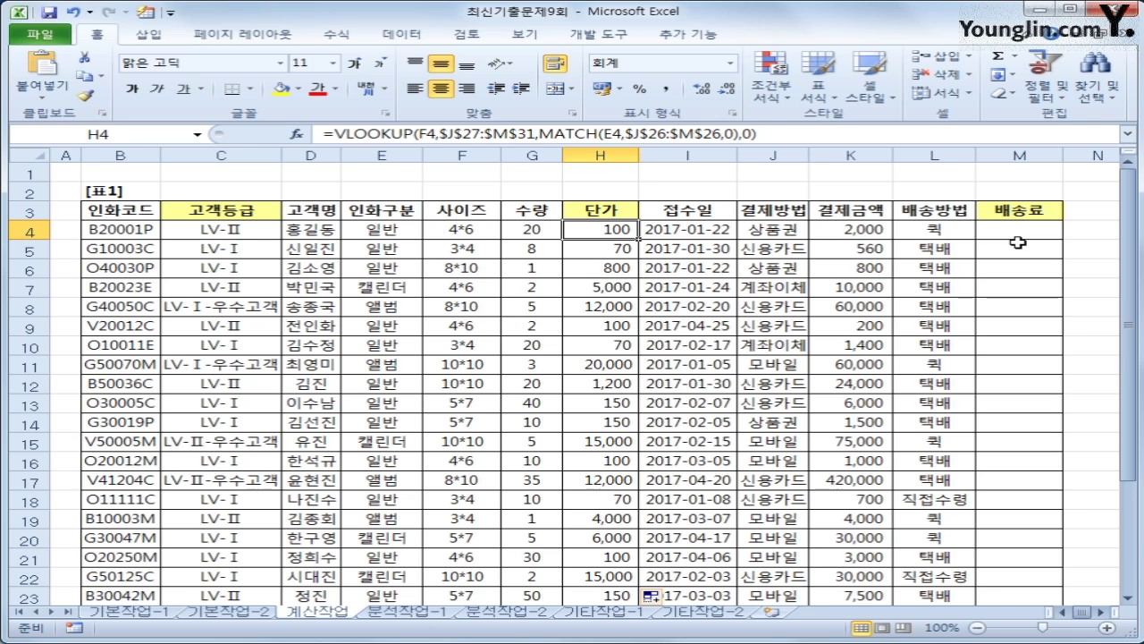
Step: Select the first 배송료 cell M4, switch to the Visual Basic editor and insert a new module in the workbook project
click(1050, 233)
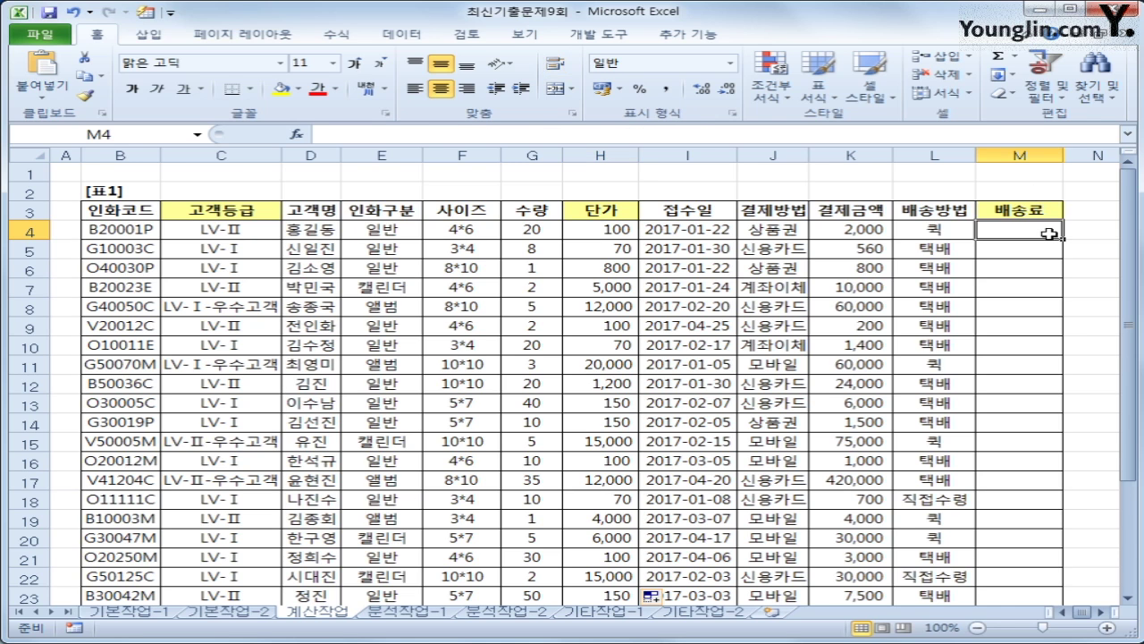
click(592, 34)
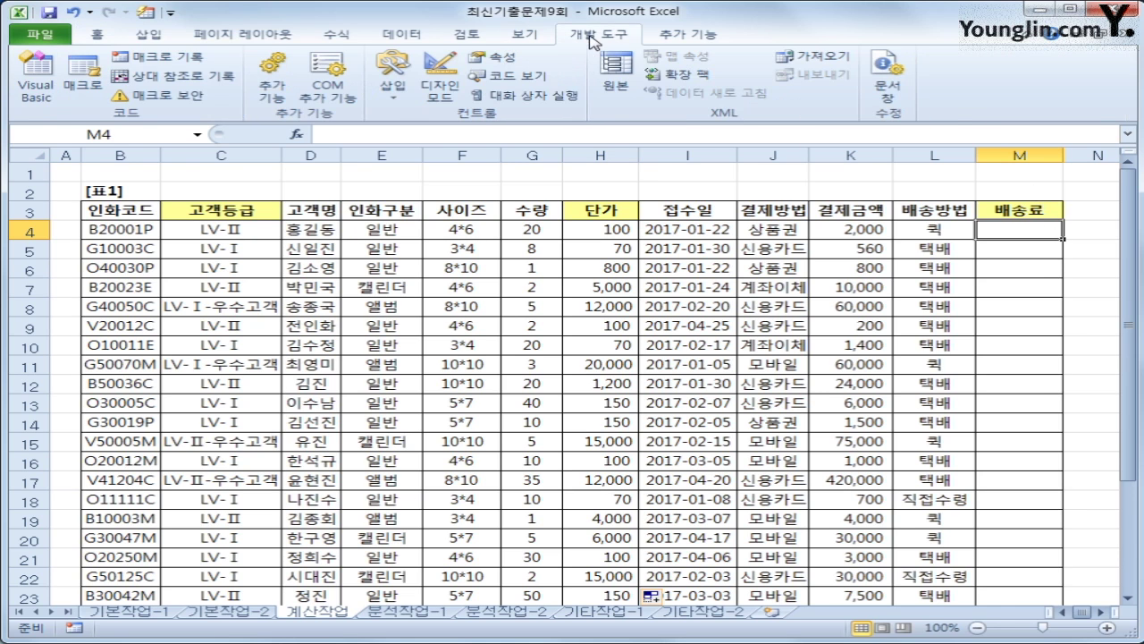
click(49, 93)
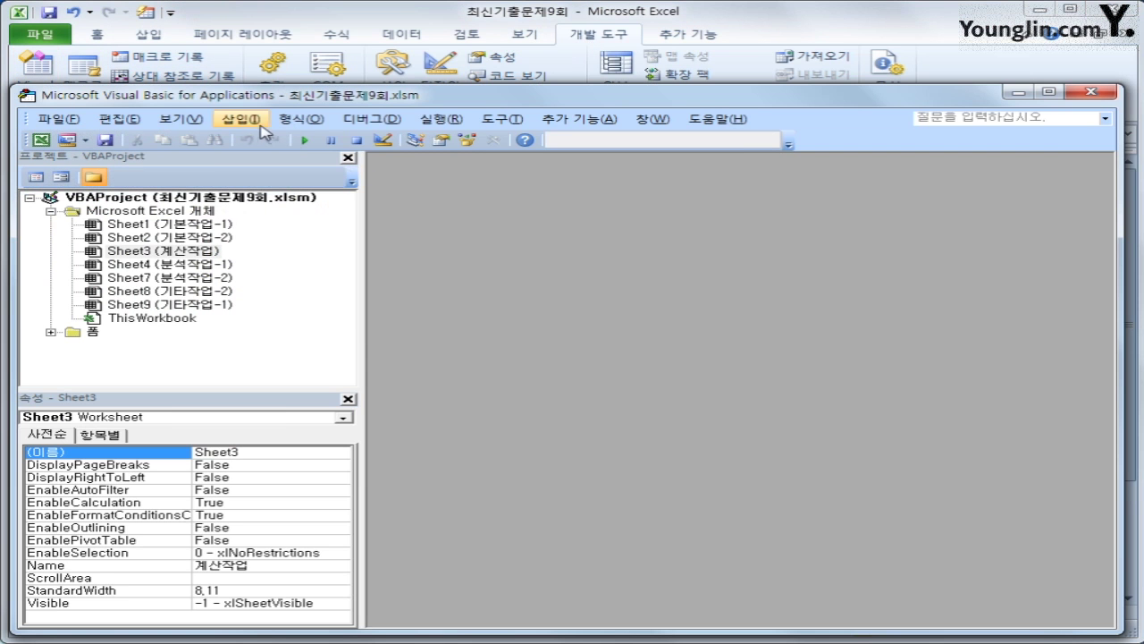
click(239, 119)
click(302, 175)
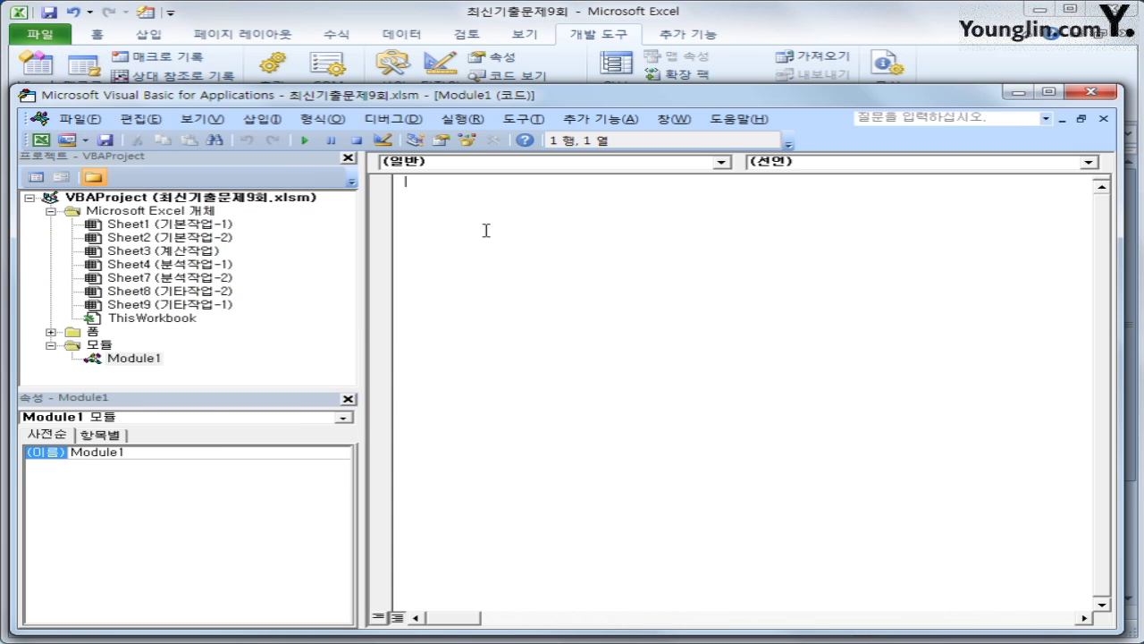
Step: Declare the public function fn배송료 with the arguments 결제금액 and 배송방법 in the module
text(pubic)
key(BackSpace)
text(lic function fn)
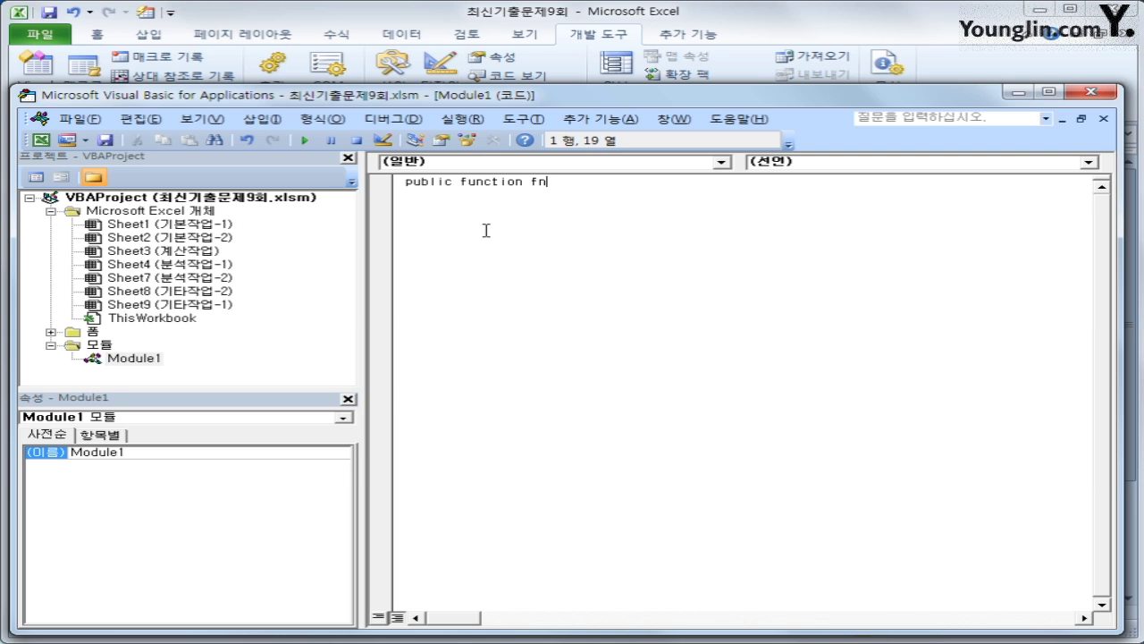
text(배송료(결제)
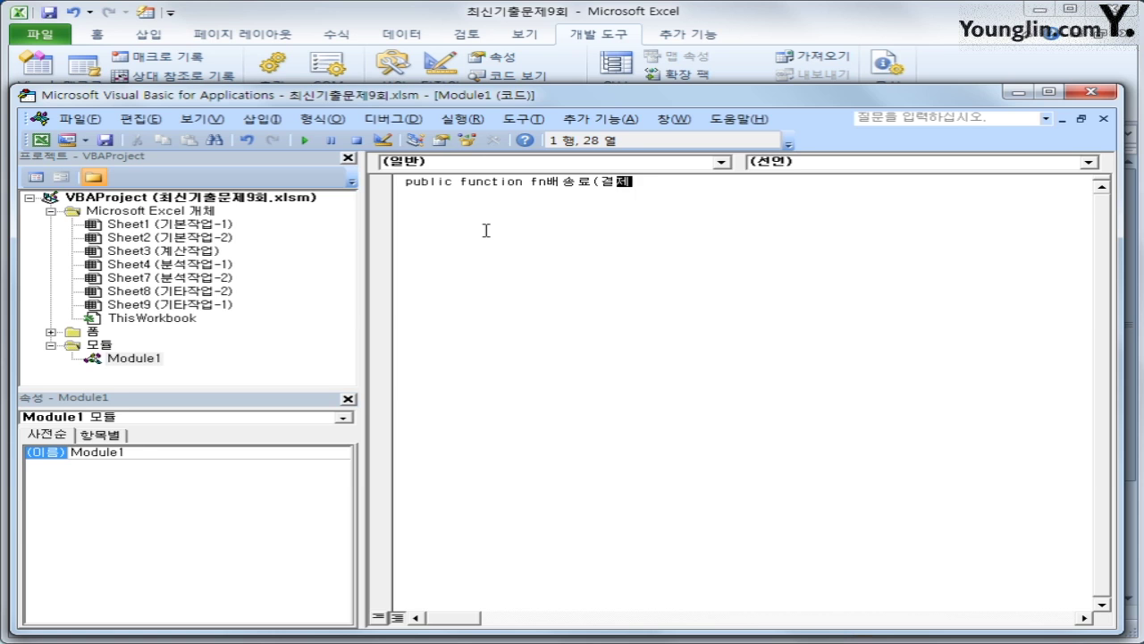
text(금액, 배송방법))
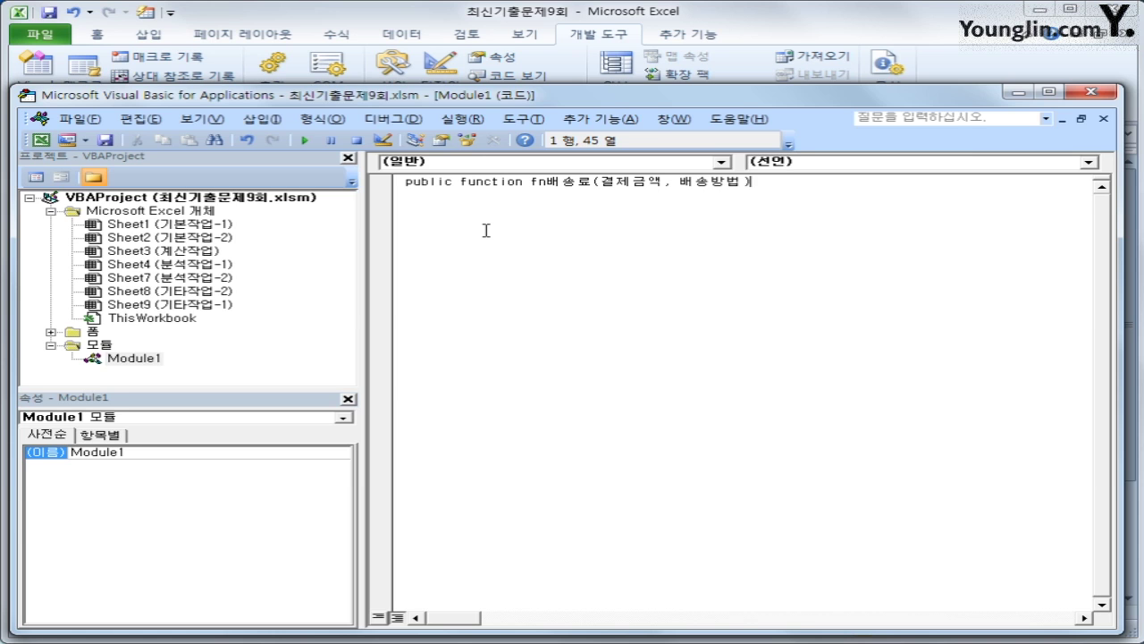
key(Return)
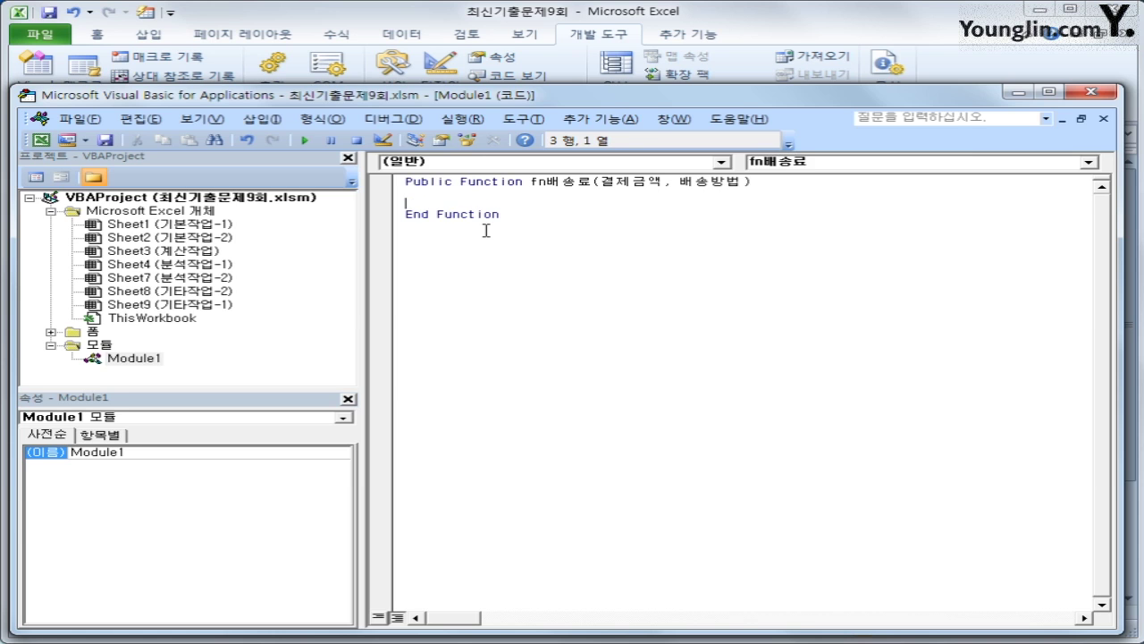
Step: Start the function body with the condition If 배송방법 = "택배" Then
key(Tab)
text(if 배송방법 ="택ㅂ)
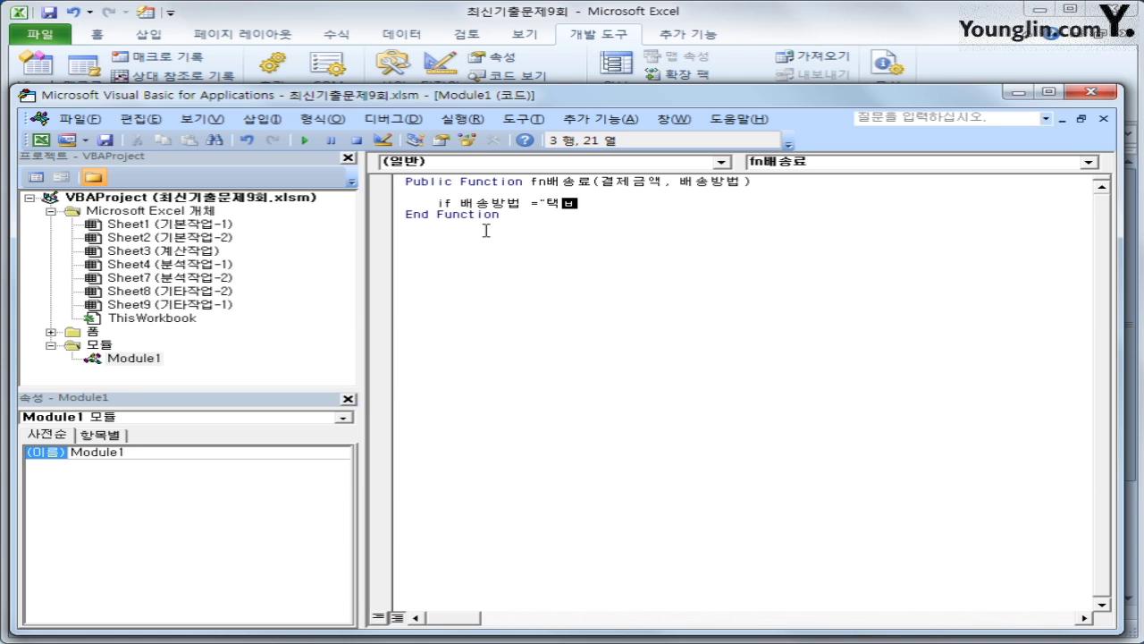
text(배" ㅅ)
key(BackSpace)
text(then)
key(Return)
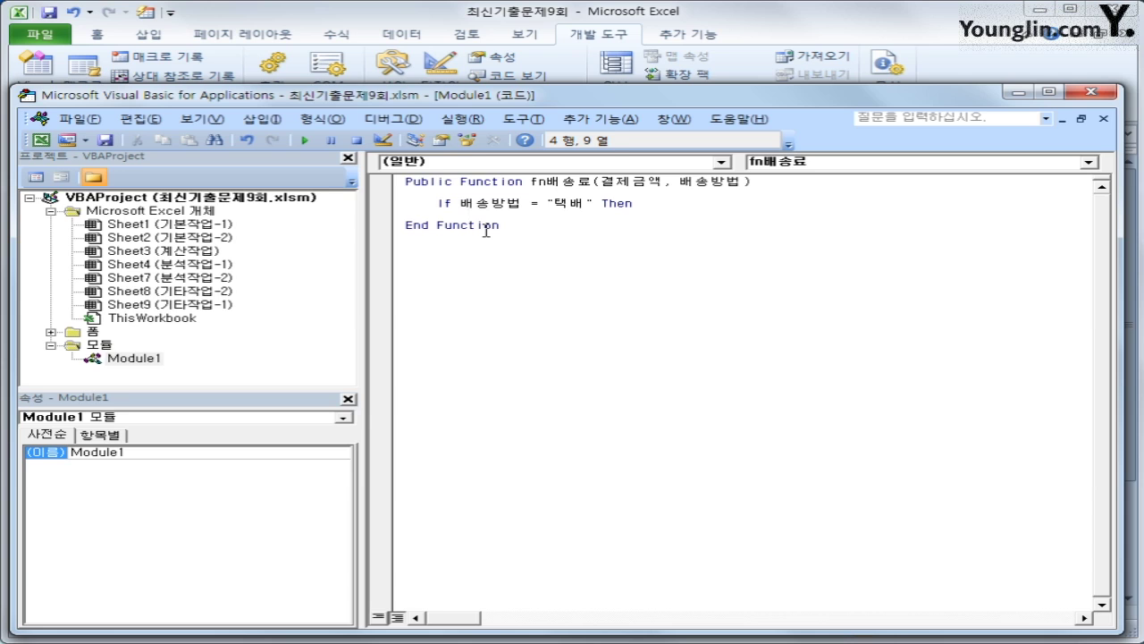
Step: Nest If 결제금액 < 30000 Then inside the 택배 branch, with fn배송료 = 3000 as its result
key(Up)
key(End)
key(Left)
key(Left)
key(Left)
key(Down)
text(if 결제금액)
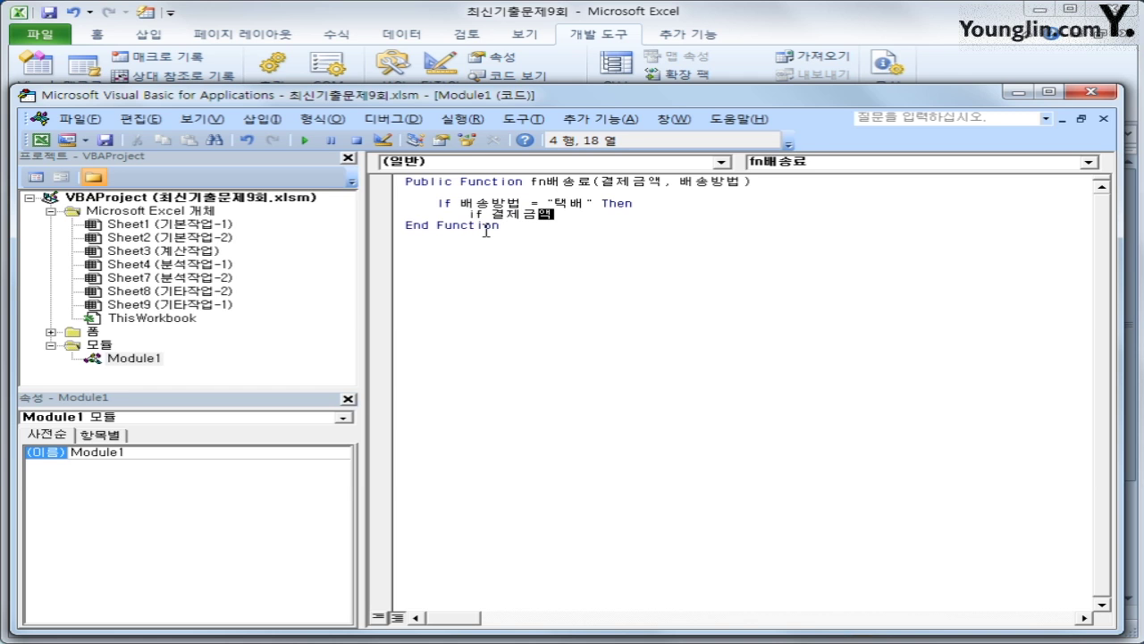
text( < 30000 then)
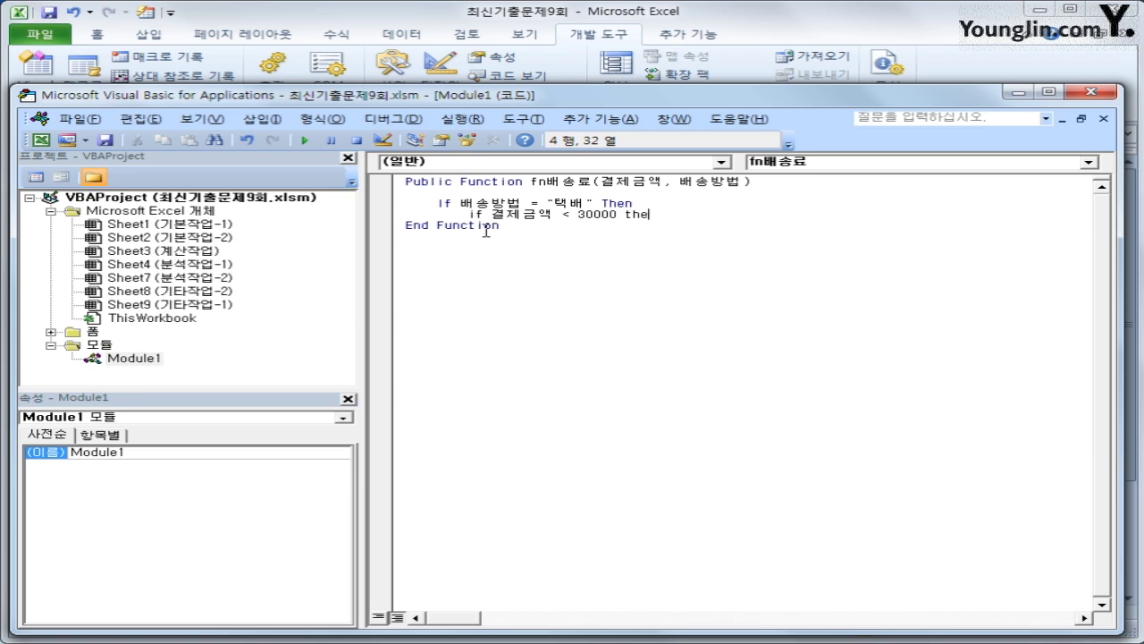
key(Return)
text(fn)
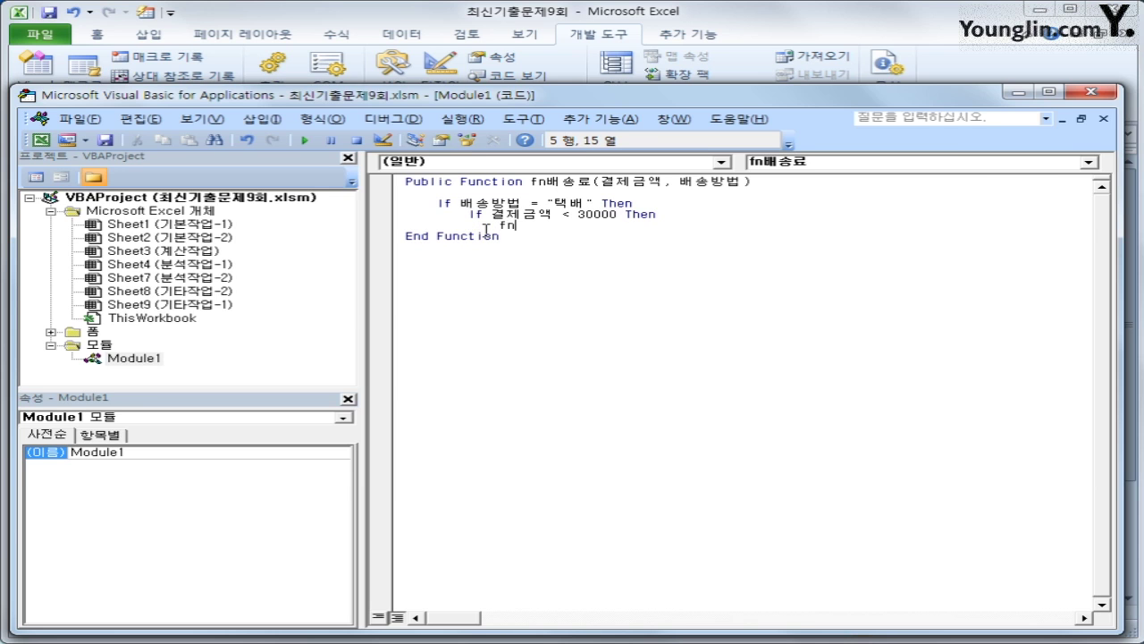
text(배송료 = 3000)
key(Return)
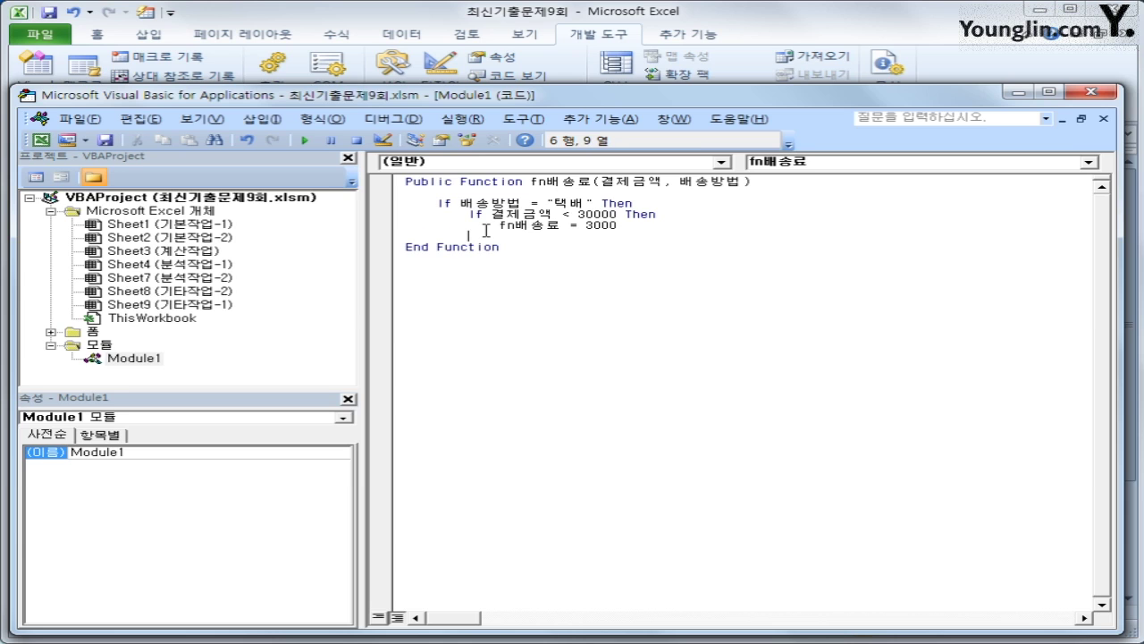
Step: Add an Else branch with fn배송료 = 0 to the nested condition and close it with End If
text(ㄷ)
key(BackSpace)
text(ㄷ)
key(BackSpace)
text(else)
key(Return)
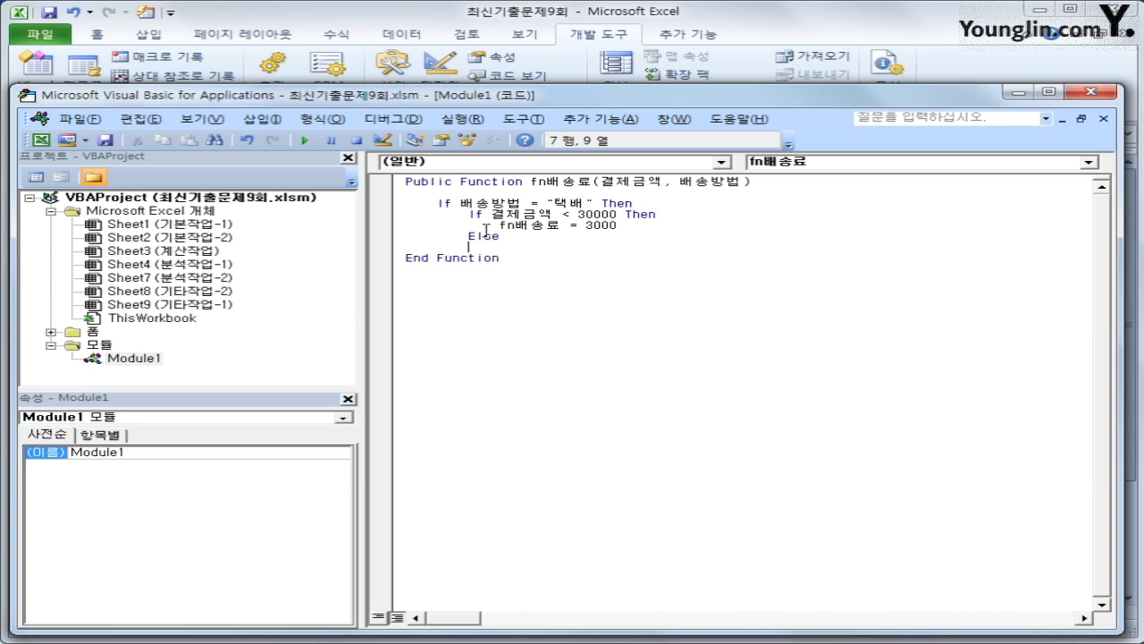
key(Tab)
text(fn배소ㅇ료 )
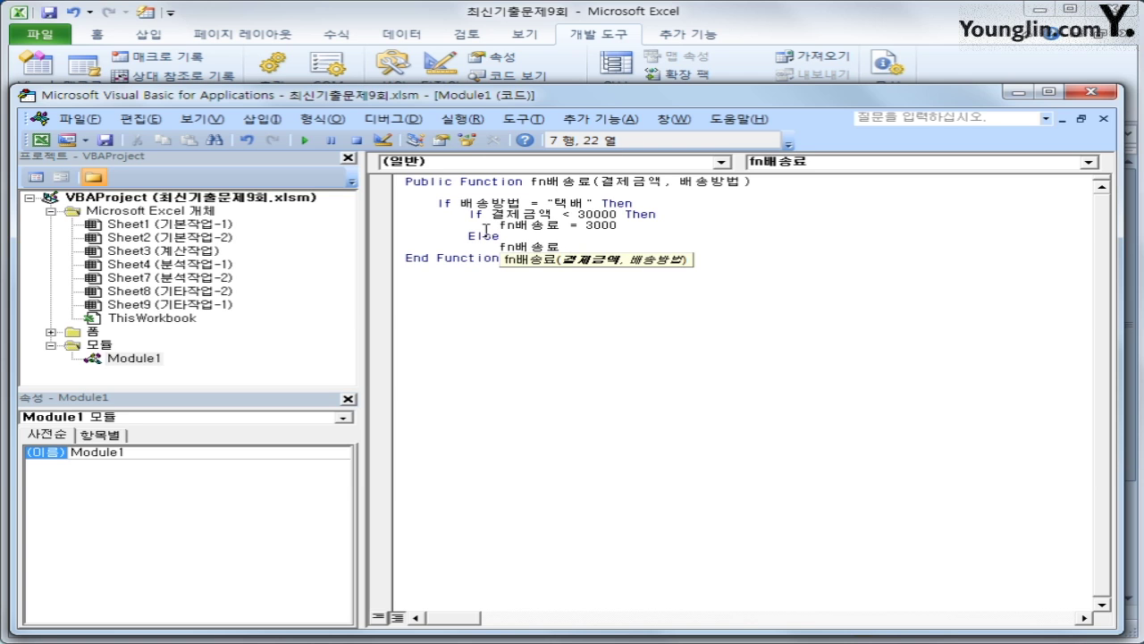
text(= 0)
key(Return)
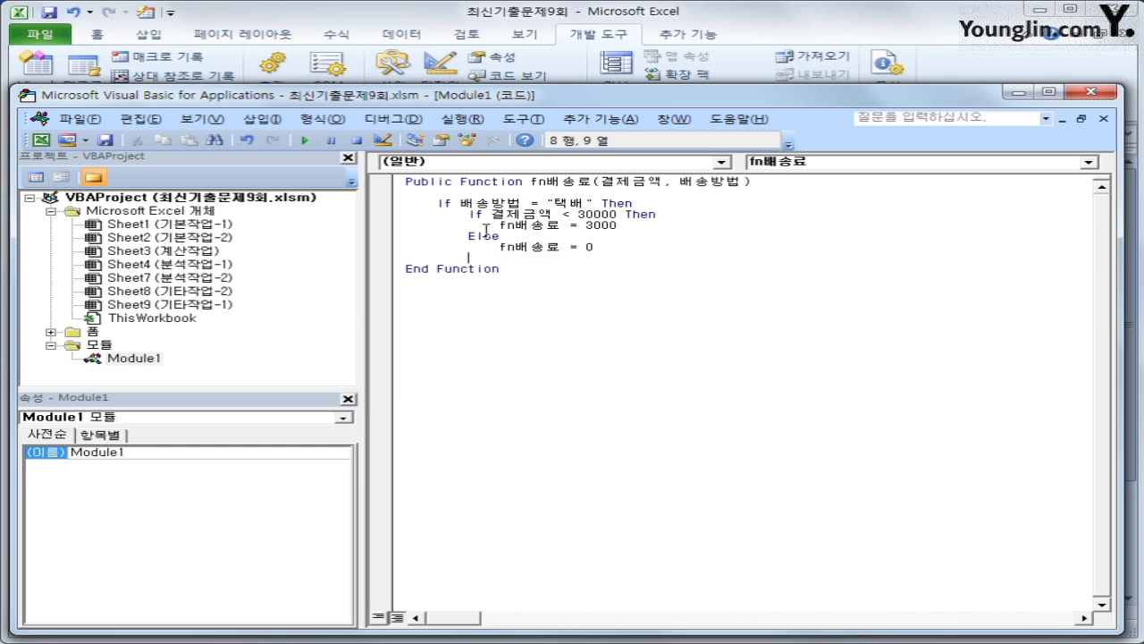
text(end if)
key(Return)
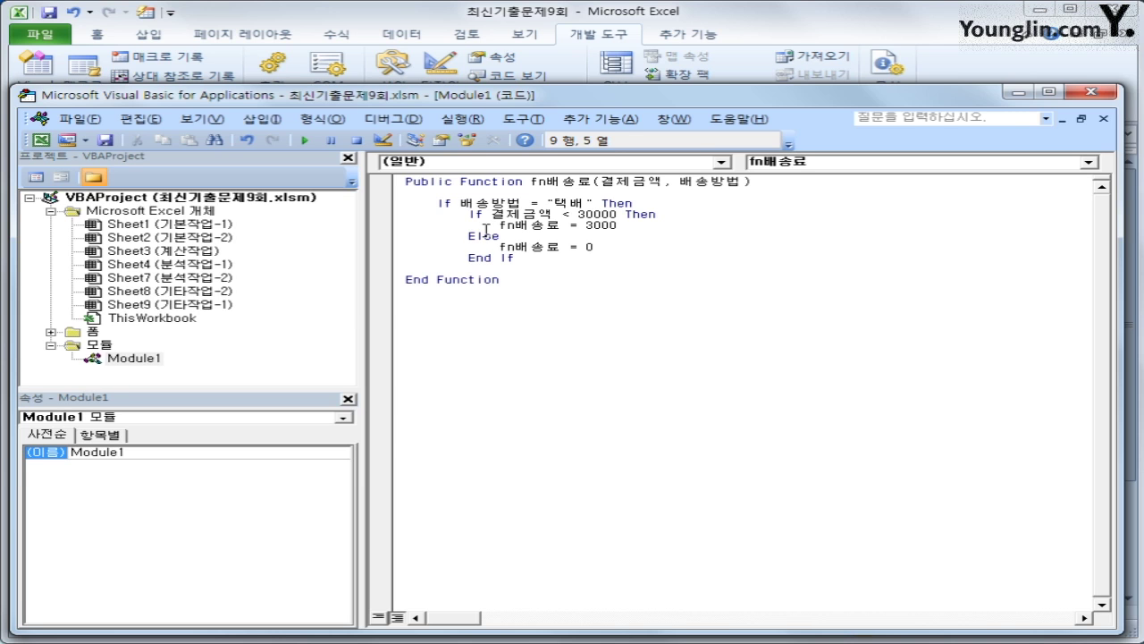
Step: Add the outer branch ElseIf 배송방법 = "퀵" Then after the nested block
text(elseif)
text( 배송바)
text(방법 )
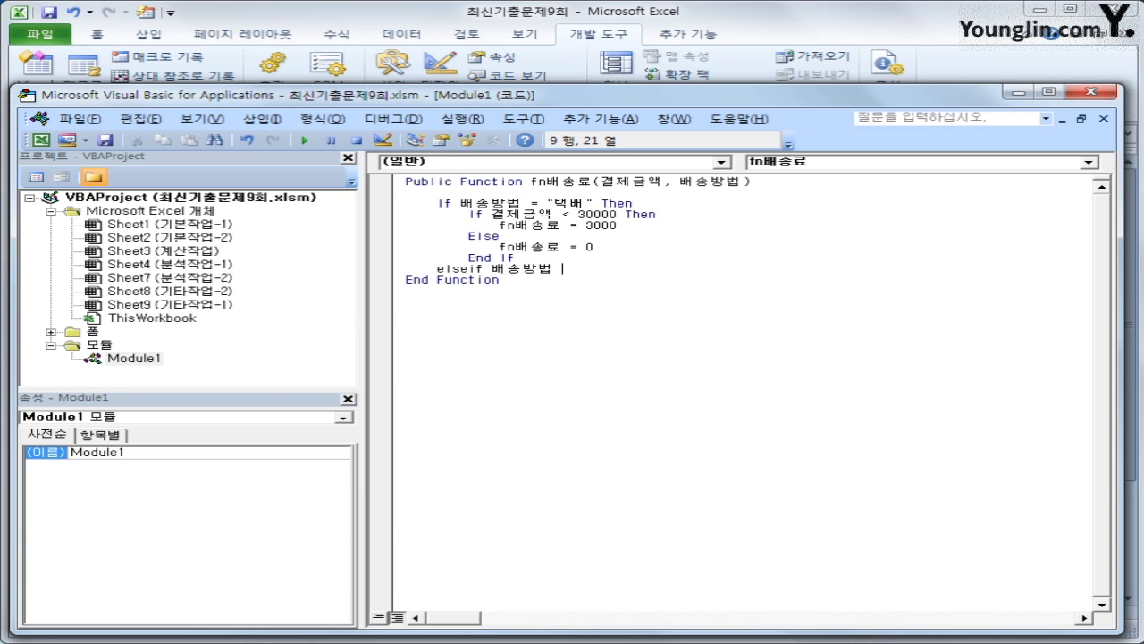
text(= "퀵" 소)
key(BackSpace)
text(then)
key(Return)
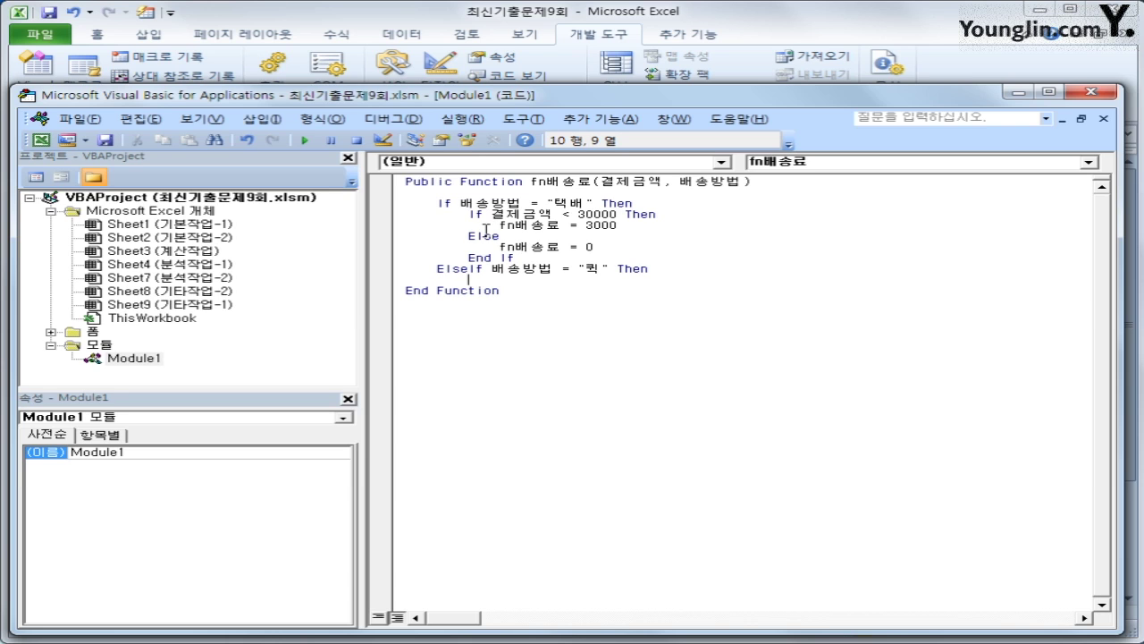
Step: Set fn배송료 = 12000 in the 퀵 branch and add the branch ElseIf 배송방법 = "직접수량" Then
text(fn배송료  = 12000)
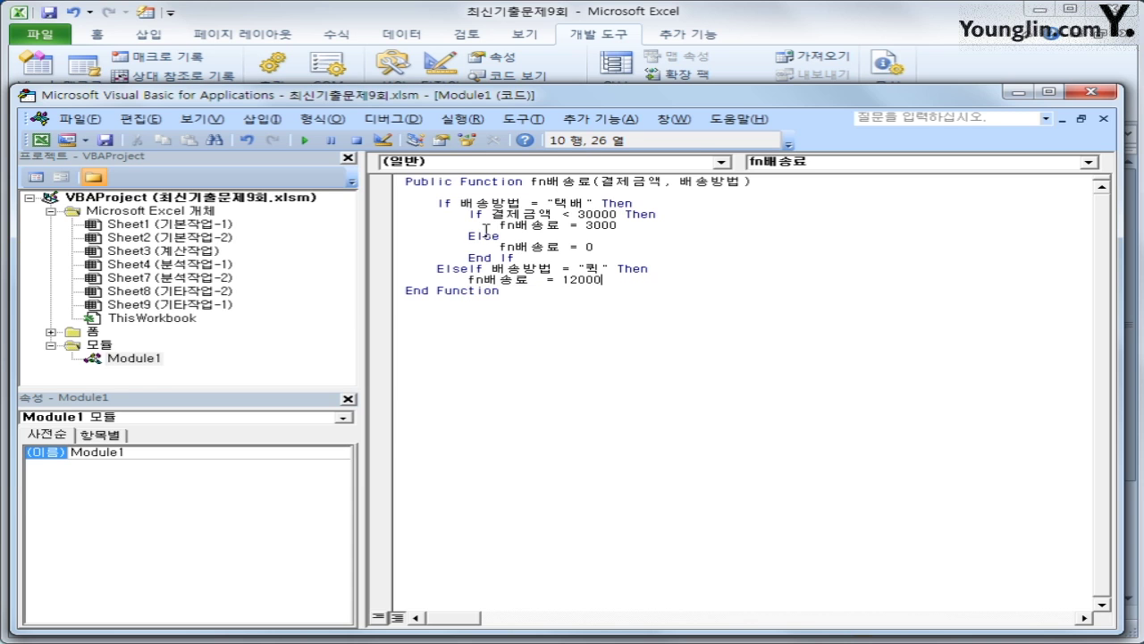
key(Return)
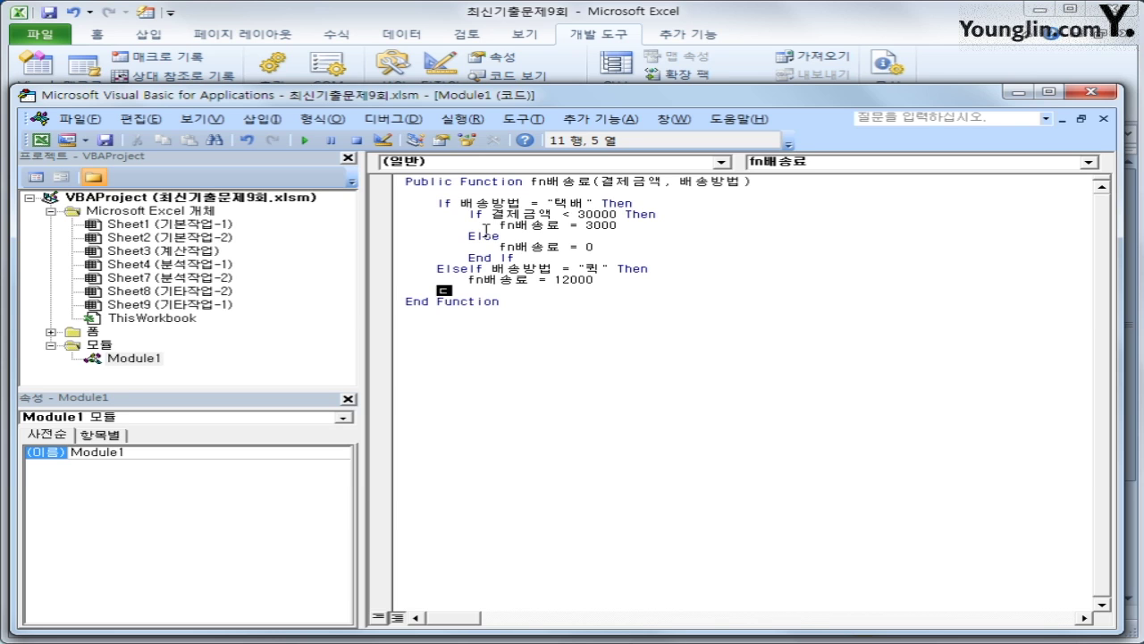
text(elseif 배송방법)
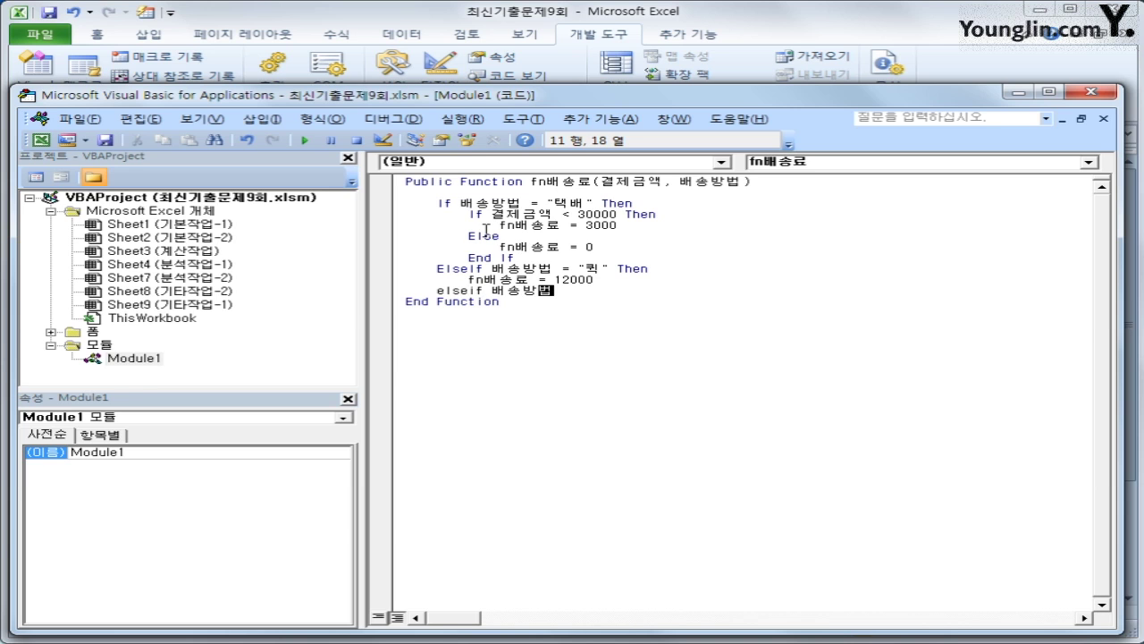
text( = "직접수량" Then)
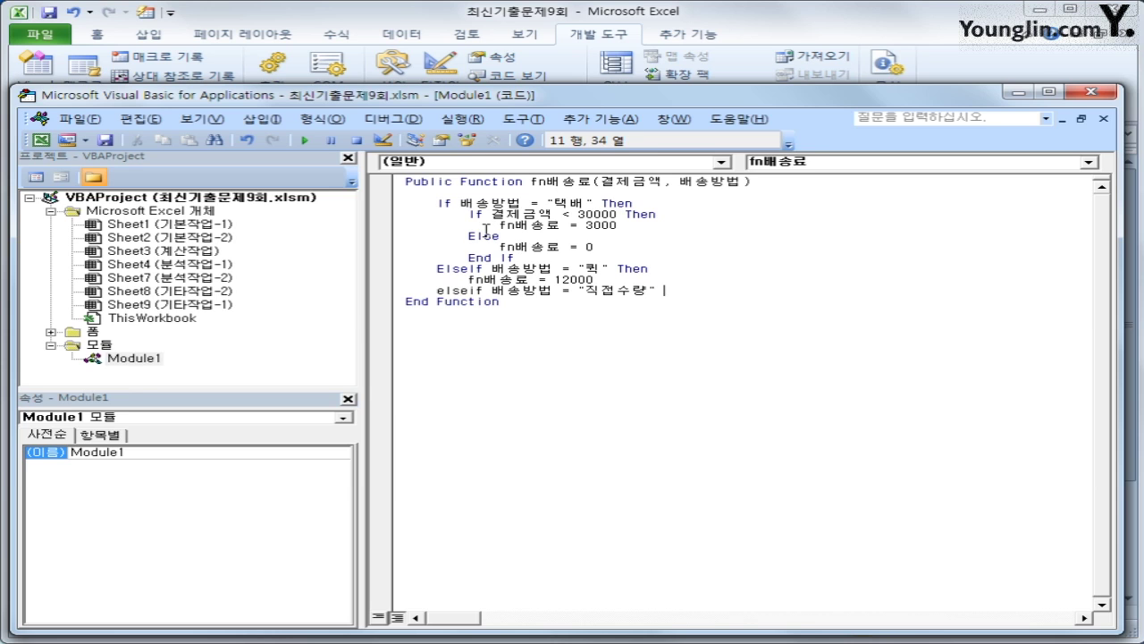
key(Return)
Step: Set fn배송료 = 0 in the "직접수량" branch and close the outer condition with End If
key(Tab)
text(fn)
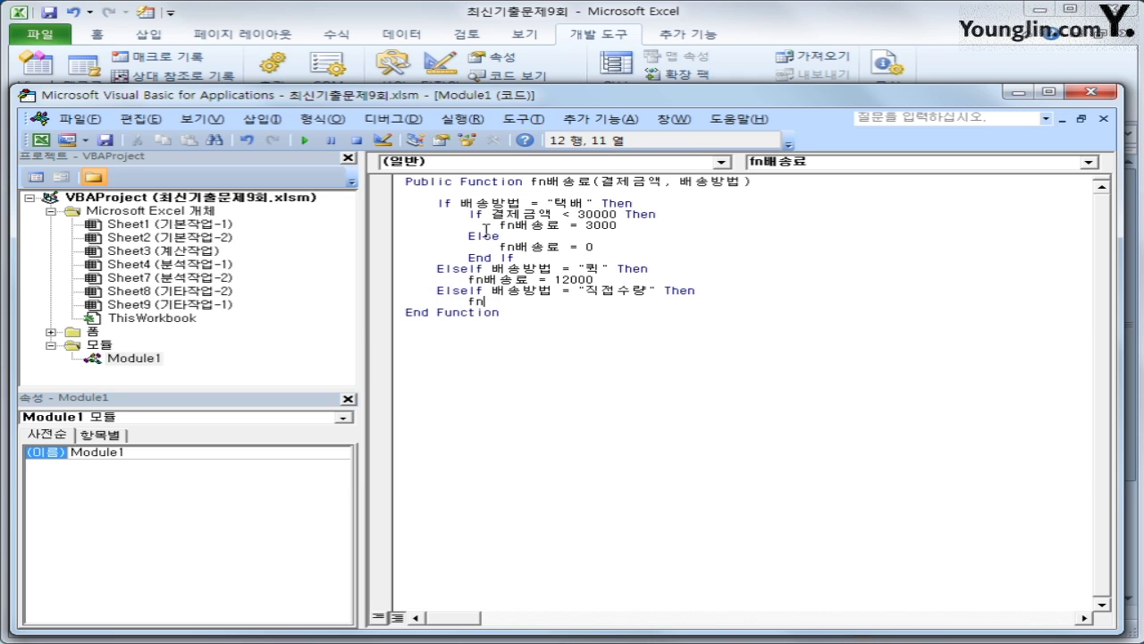
text(배송료 = 0)
key(Return)
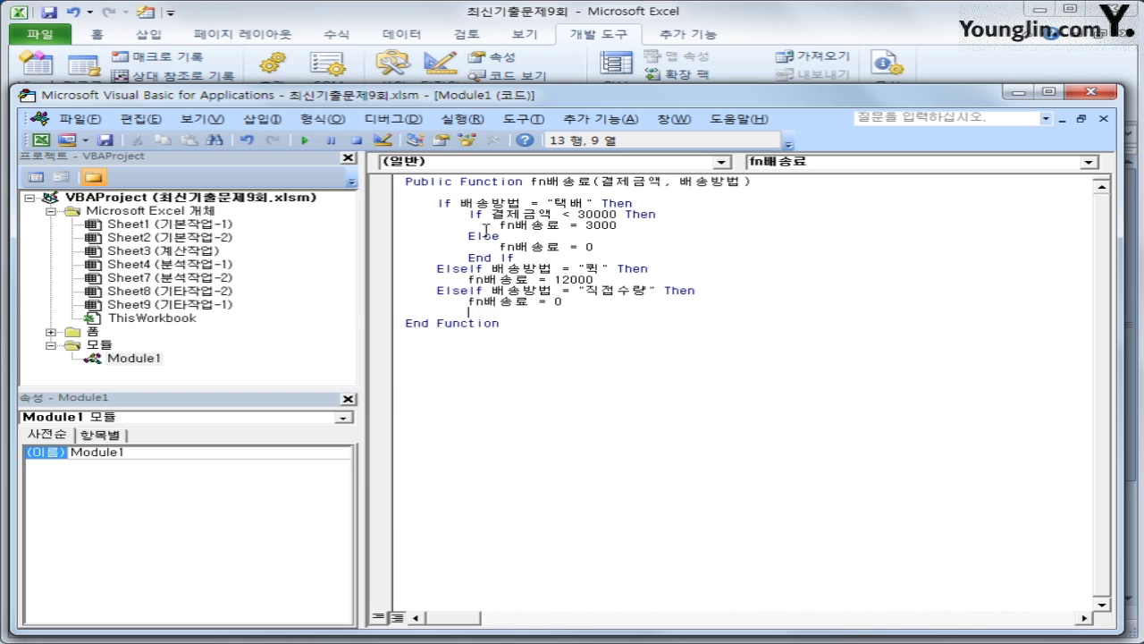
key(BackSpace)
text(end if)
key(Return)
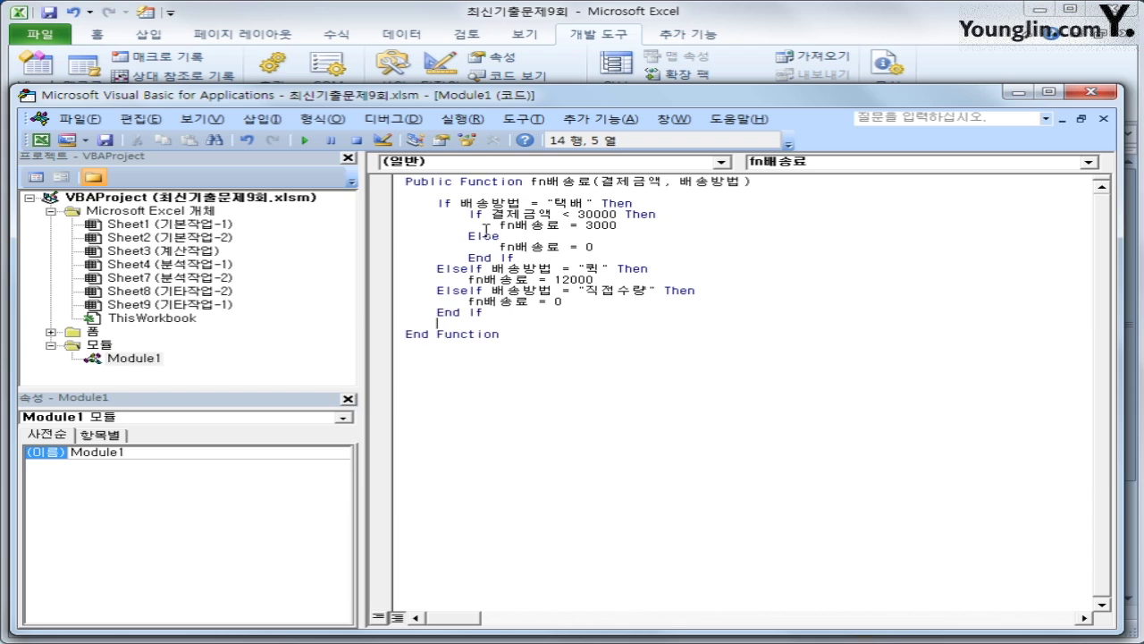
Step: Review the fn배송료 function line by line, from the 택배 condition through the closing End If
key(Up)
key(Up)
key(Up)
key(Up)
key(Up)
key(Up)
key(Up)
key(Up)
key(Up)
key(Up)
key(Up)
key(Right)
key(Right)
key(Down)
key(Down)
key(Down)
key(Down)
key(Down)
key(Down)
key(Right)
key(Right)
key(Right)
key(Right)
key(Right)
key(Right)
key(Right)
key(Right)
key(Right)
key(Right)
key(Right)
key(Right)
key(Right)
key(Right)
key(Right)
key(Right)
key(Right)
key(Right)
key(Right)
key(Right)
key(Down)
key(Down)
key(Down)
key(Down)
click(580, 349)
Step: Close the code editor and insert the user-defined function fn배송료 in M4 with K4 as 결제금액 and L4 as 배송방법
click(1093, 92)
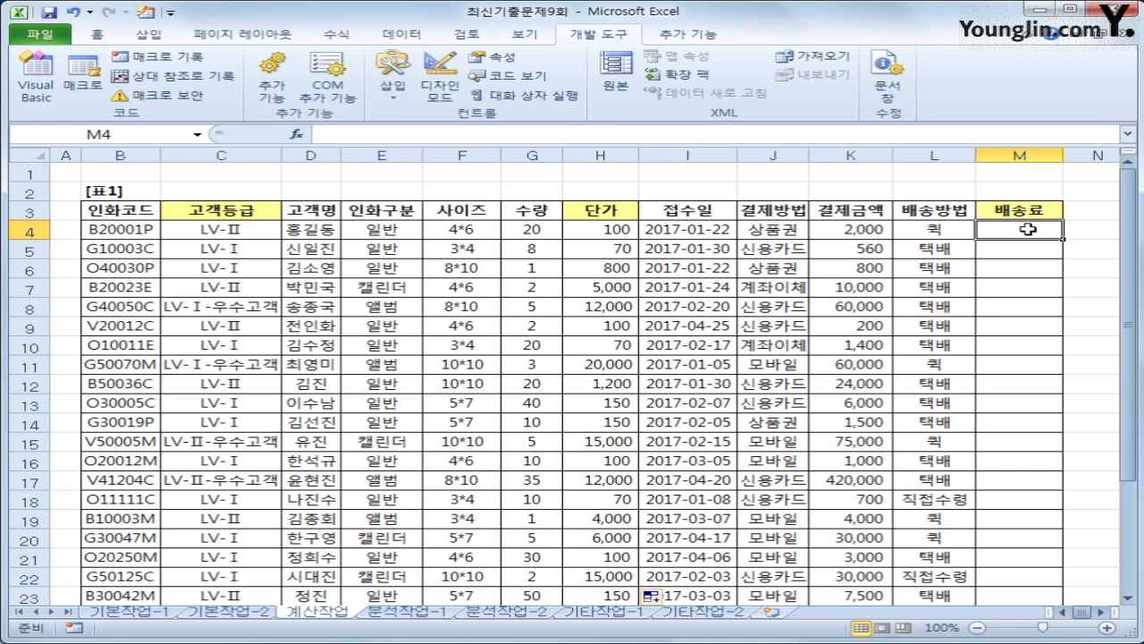
click(298, 135)
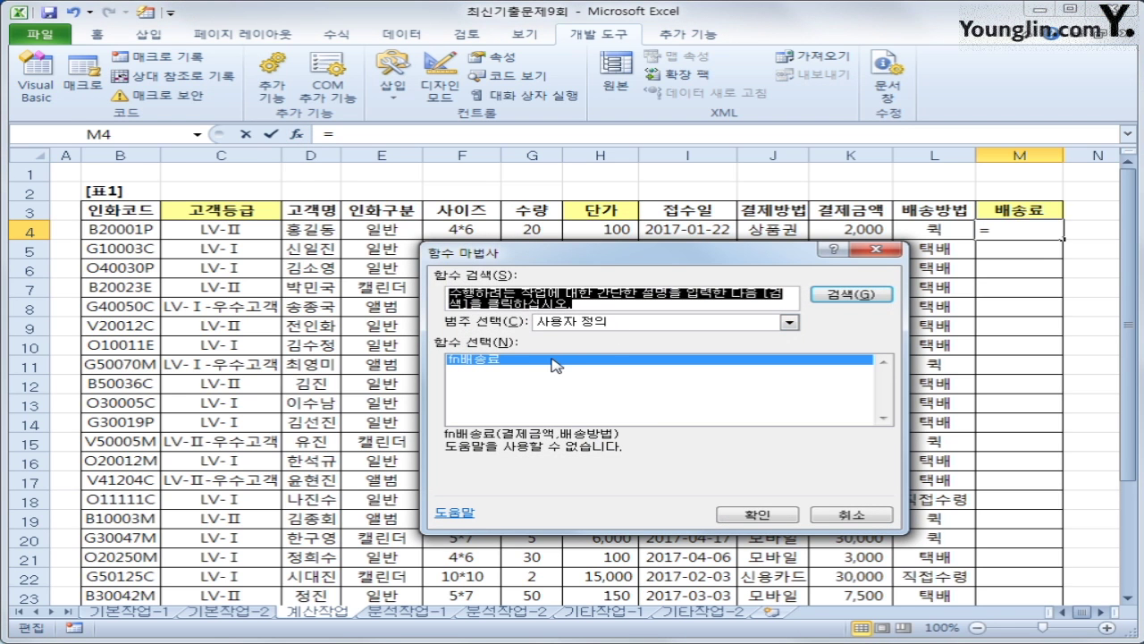
click(753, 517)
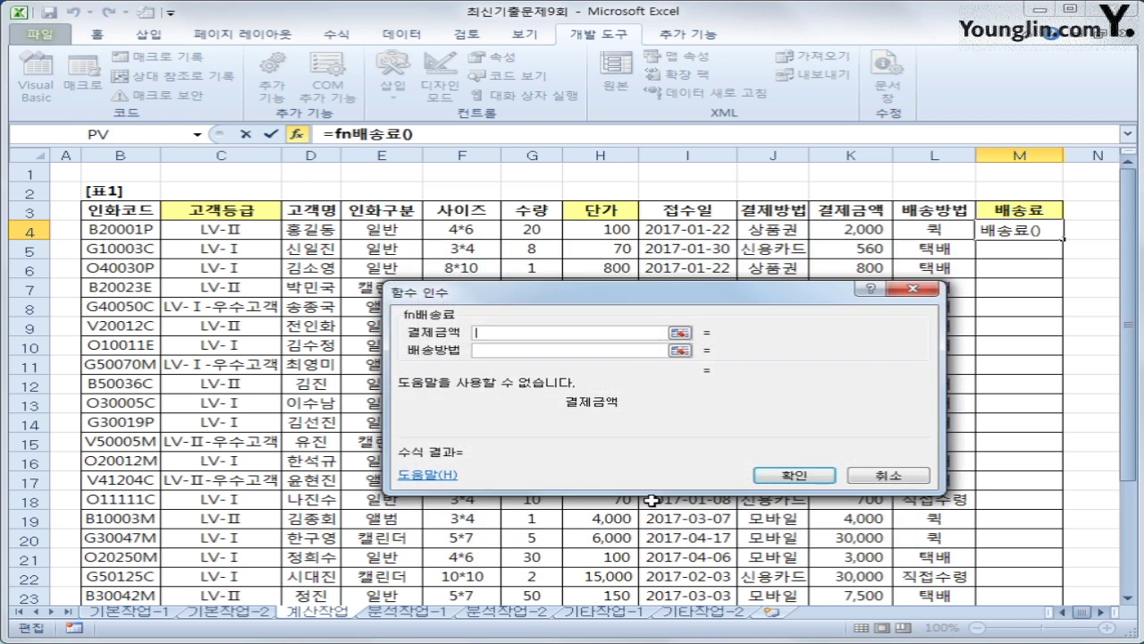
click(851, 230)
click(579, 351)
click(939, 229)
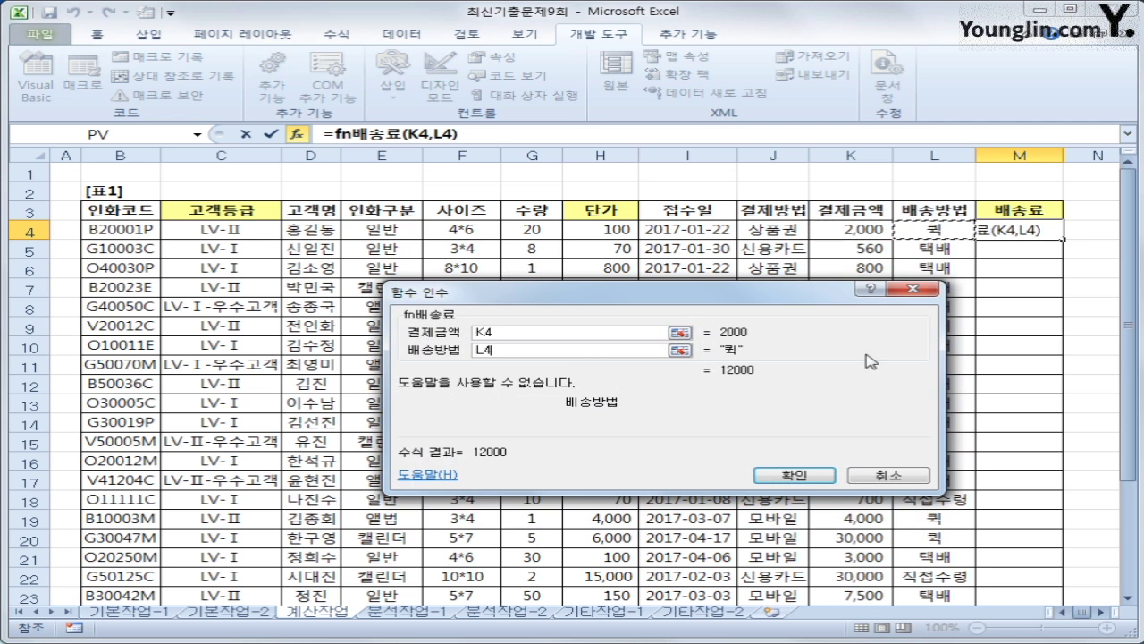
click(791, 483)
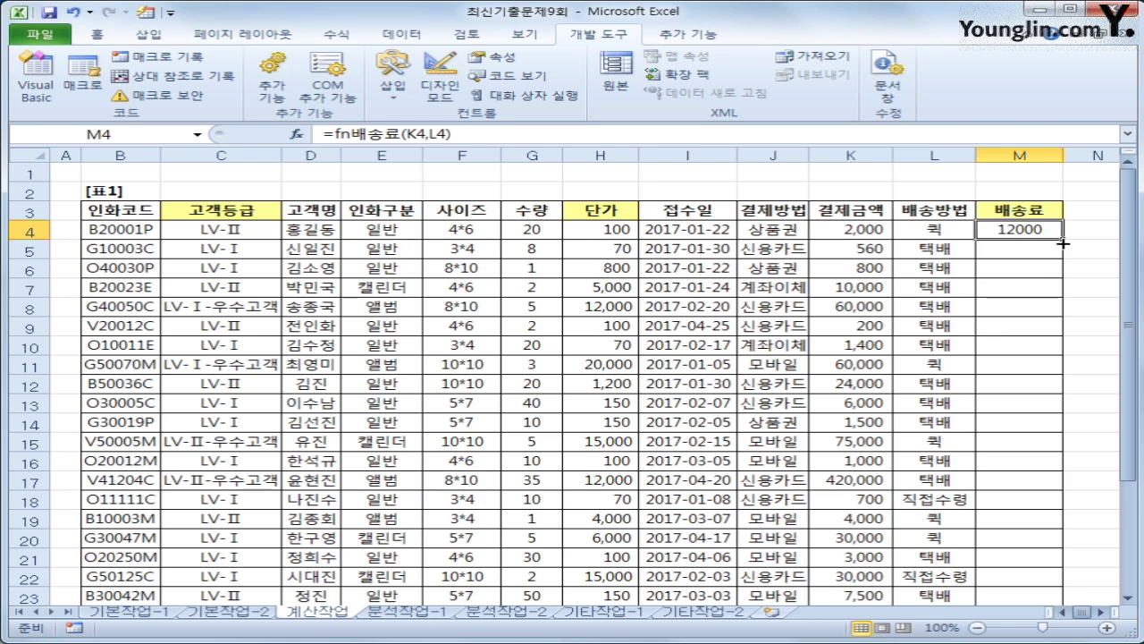
Step: Fill the M4 formula down the 배송료 column to row 23 and check the copied results
double_click(1063, 241)
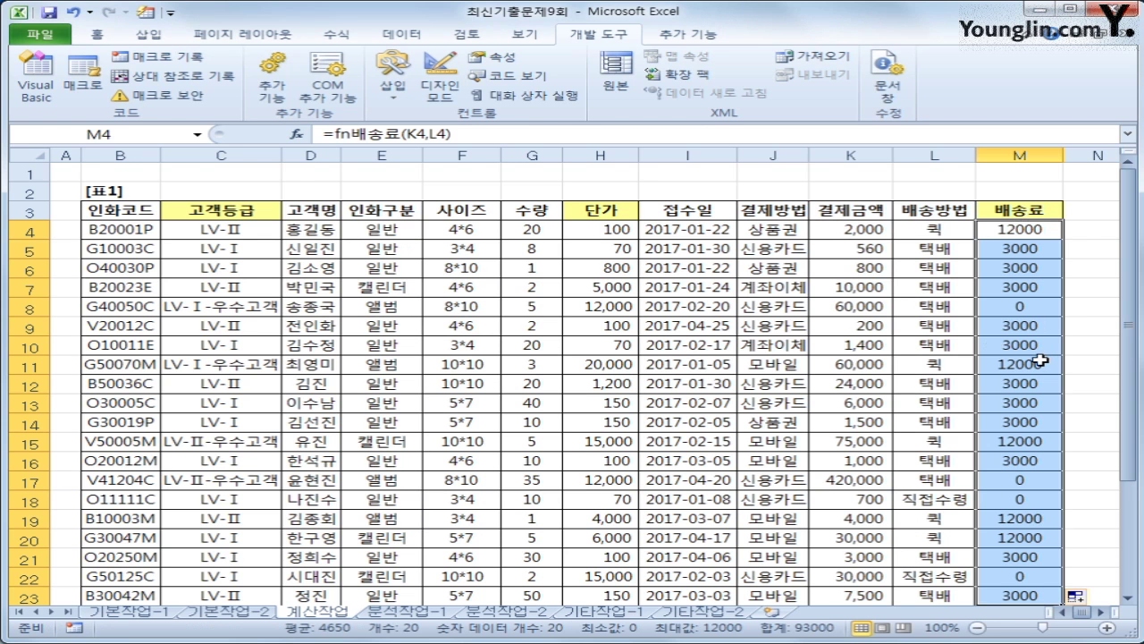
scroll(1042, 358, down, 3)
scroll(1037, 356, up, 3)
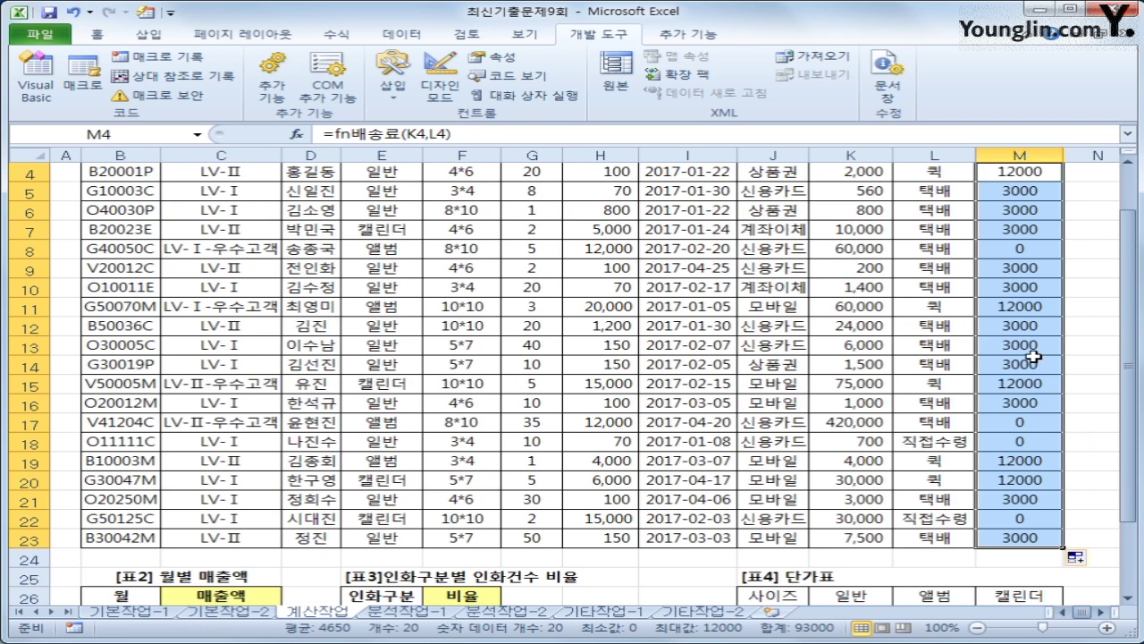
click(1028, 231)
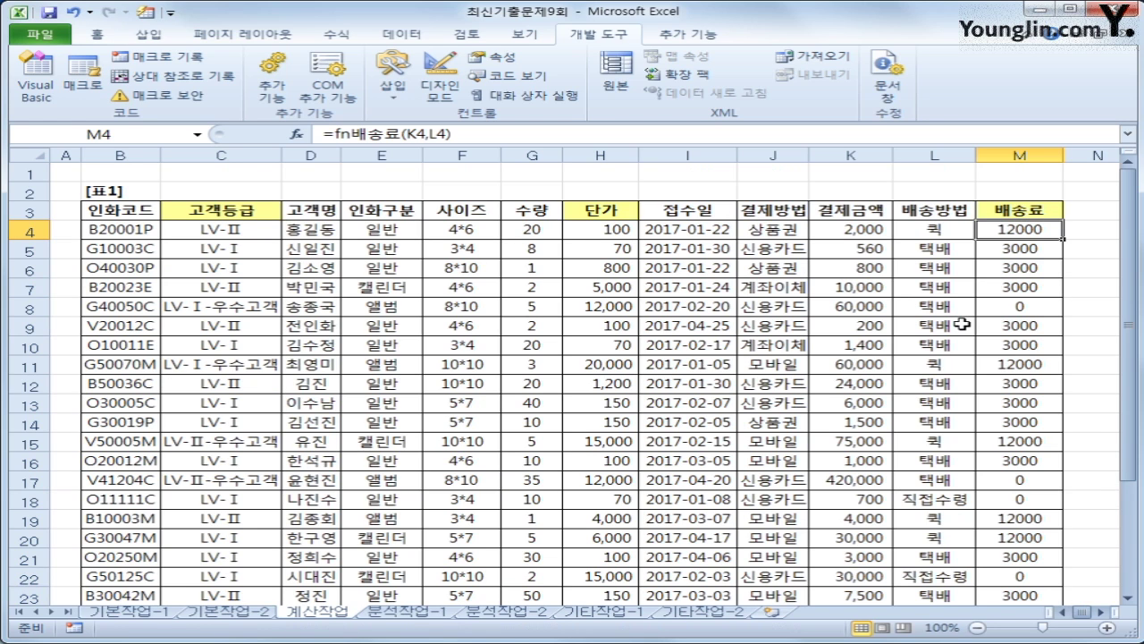
Step: Start the formula =SUM(IF(MONTH( in C27, the 매출액 cell for month 1 in 표2
scroll(939, 259, down, 5)
click(207, 384)
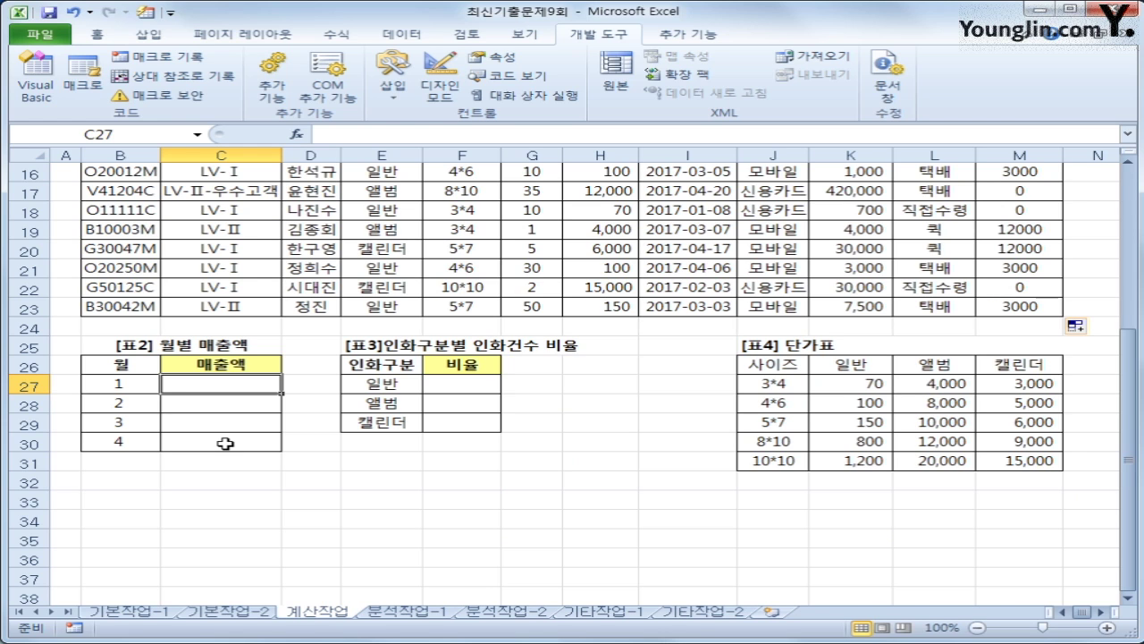
text(=)
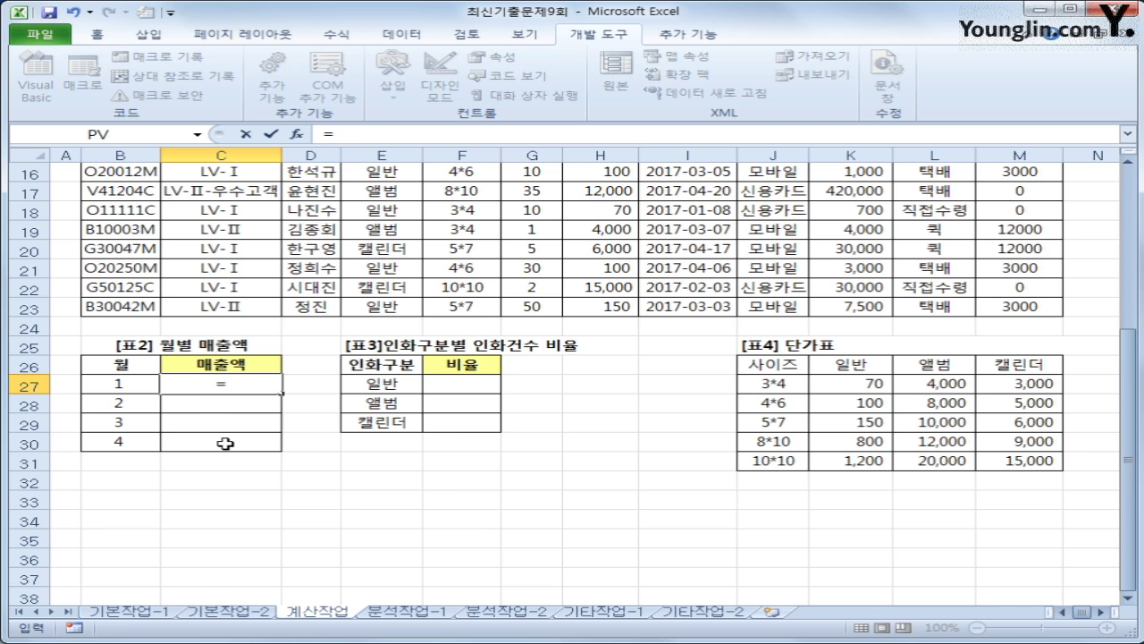
text(sum()
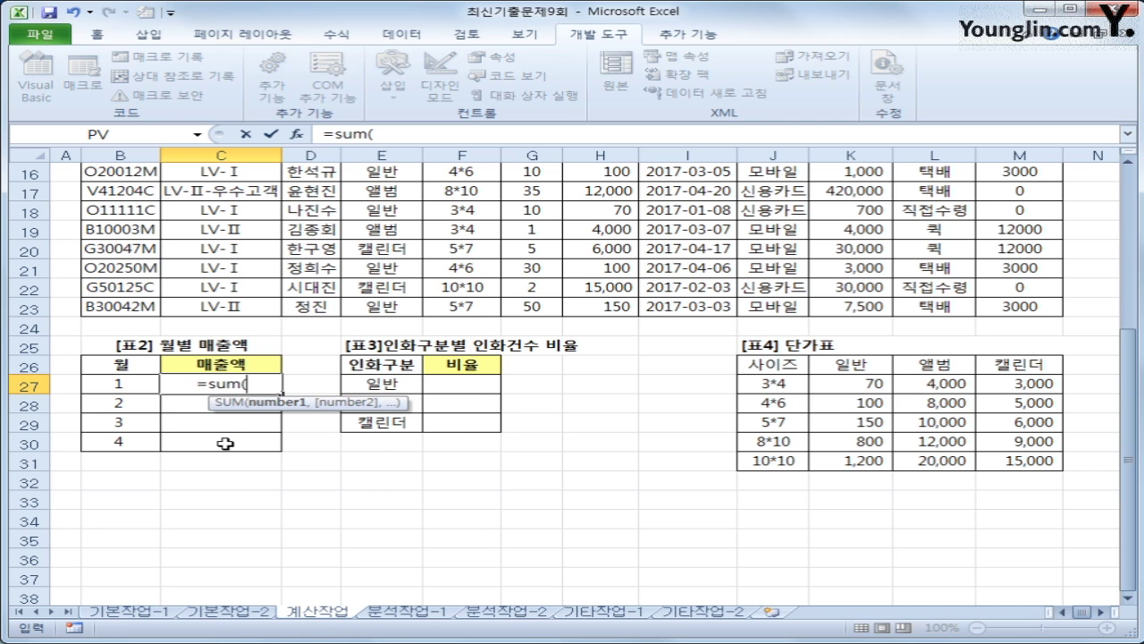
text(if()
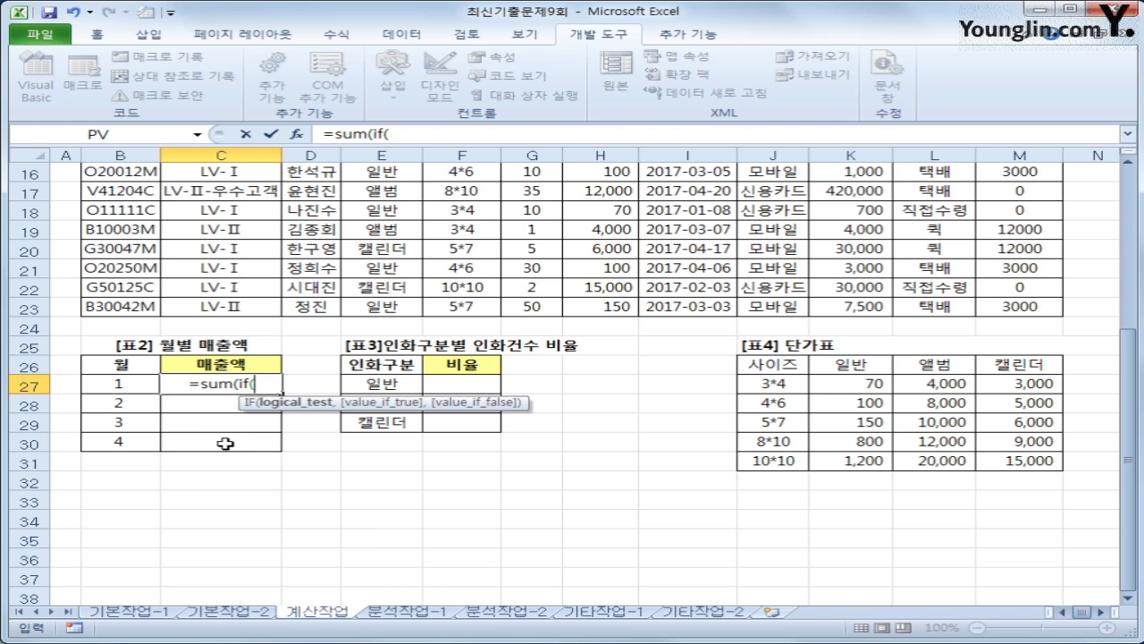
text(mon)
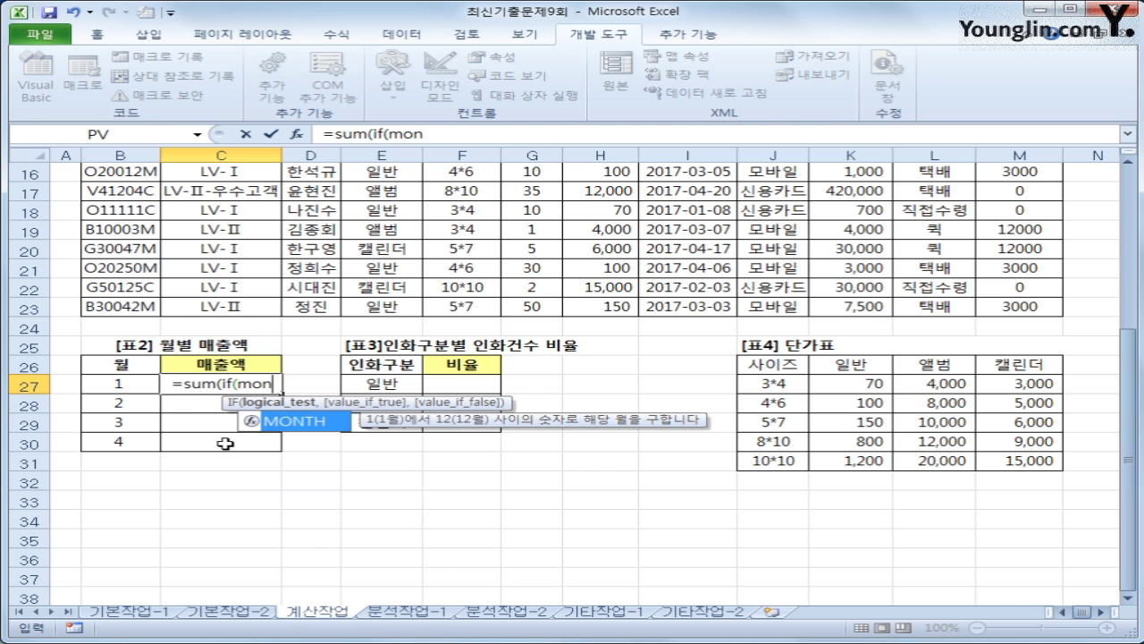
key(Tab)
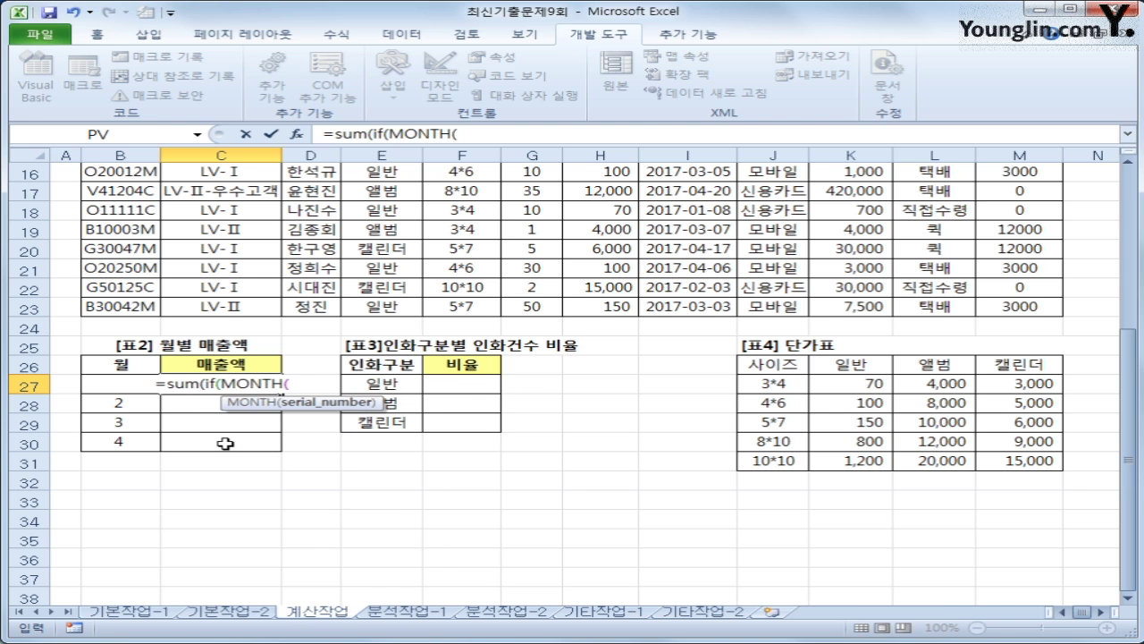
Step: Complete the IF condition as MONTH($I$4:$I$23)=B27, using the 접수일 dates as an absolute range
scroll(669, 327, up, 5)
drag(686, 227, 714, 541)
scroll(694, 572, down, 2)
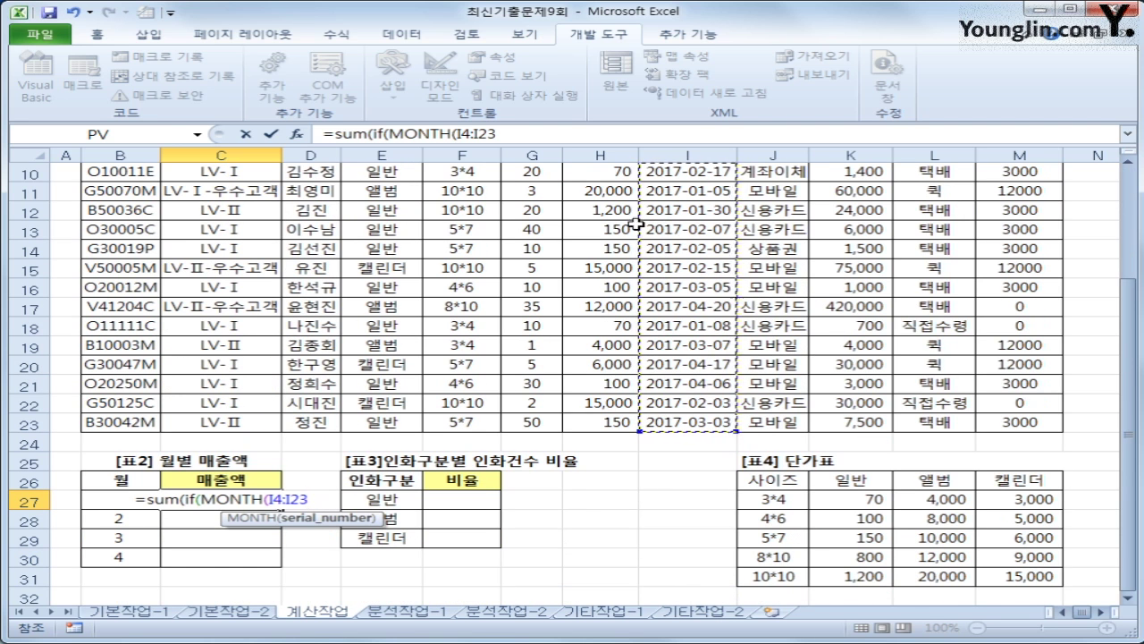
key(F4)
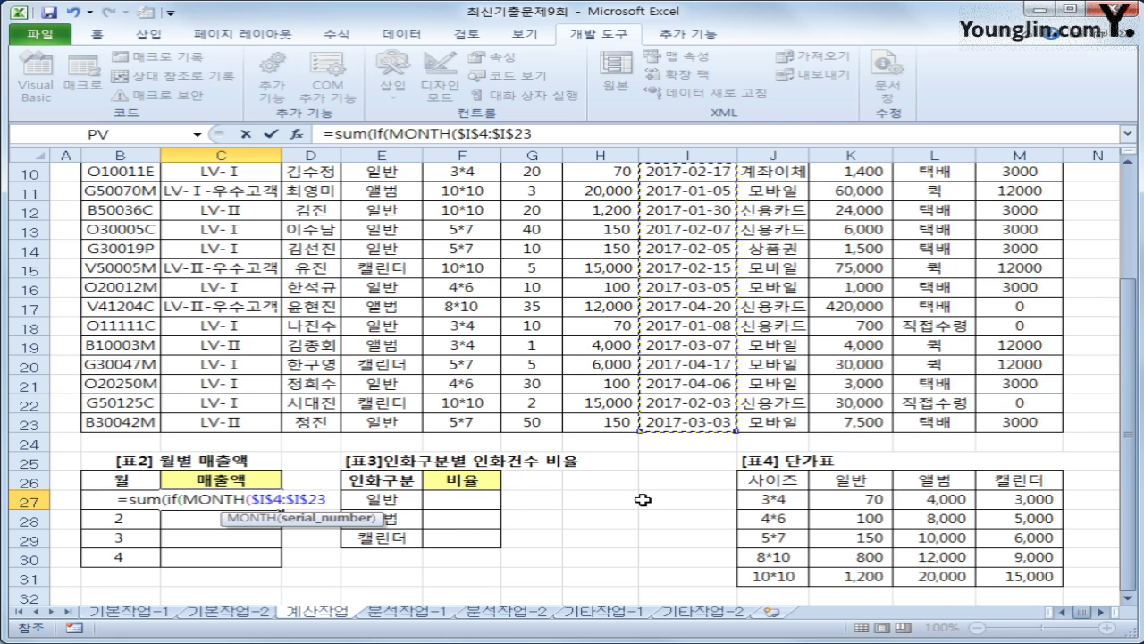
text())
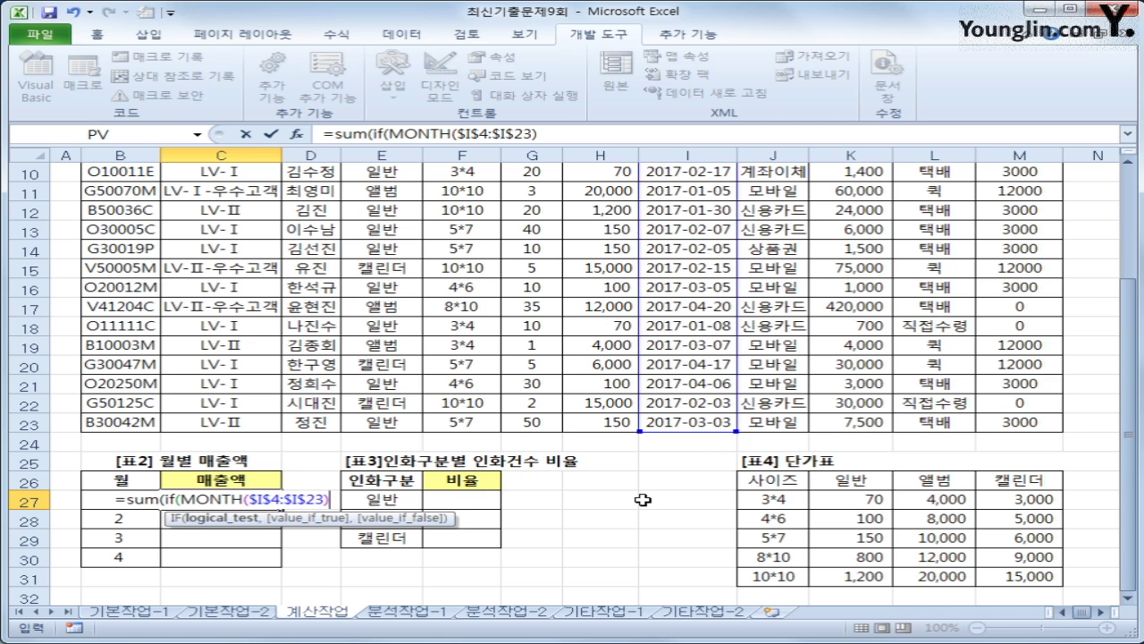
text(=B27)
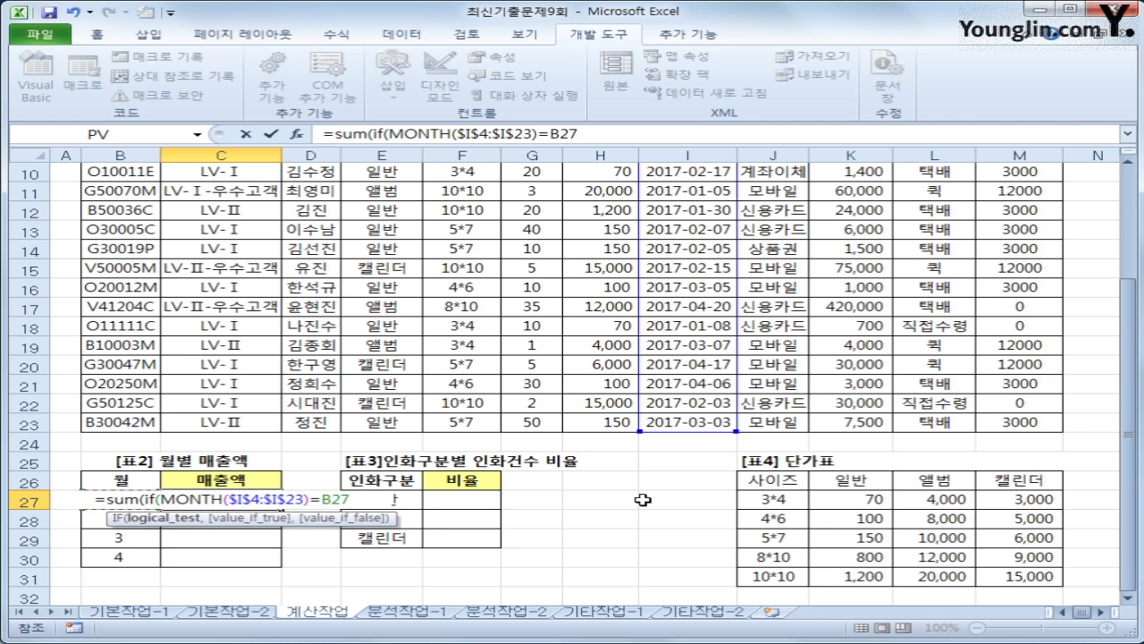
text(,)
Step: Add the absolute 결제금액 range $K$4:$K$23 as the value to sum, close both functions and enter C27 as an array formula
scroll(644, 499, up, 3)
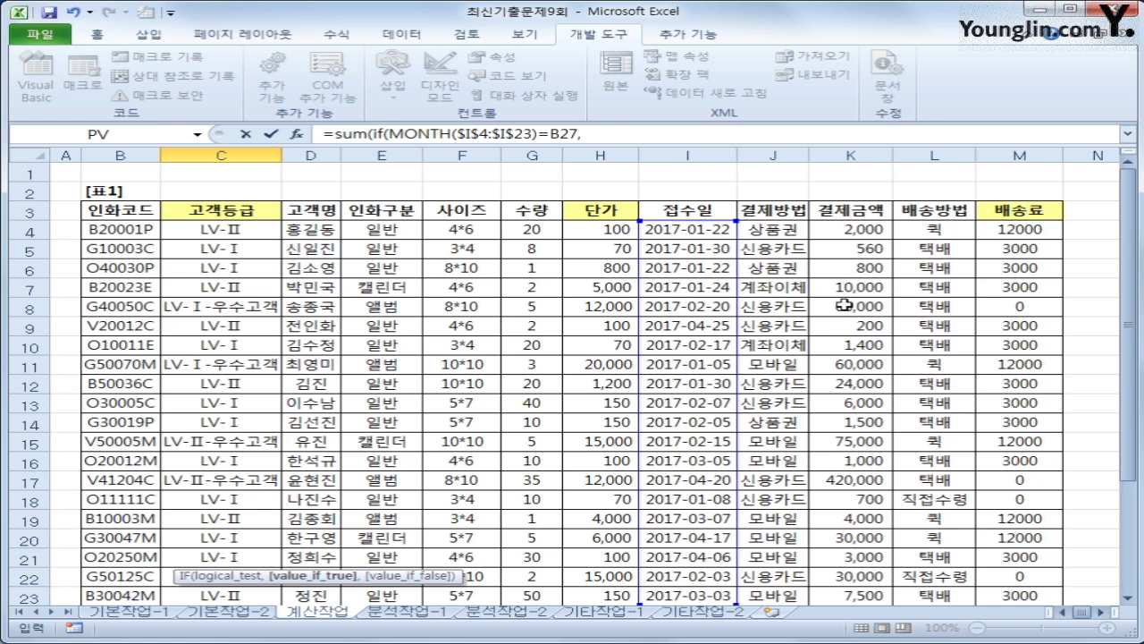
scroll(844, 305, down, 3)
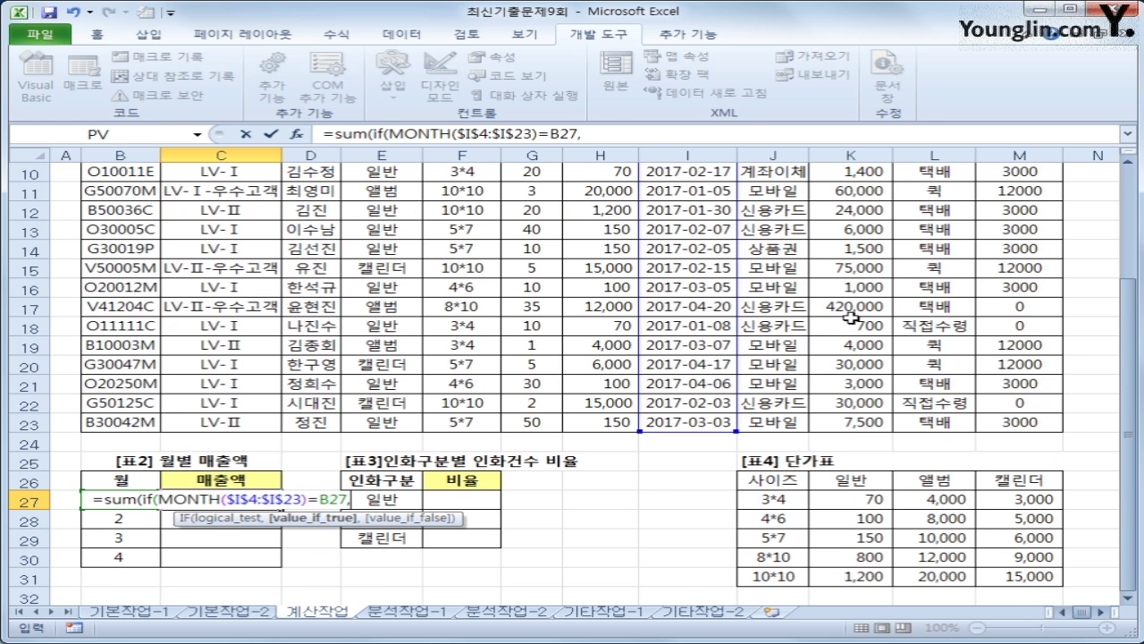
scroll(851, 317, up, 3)
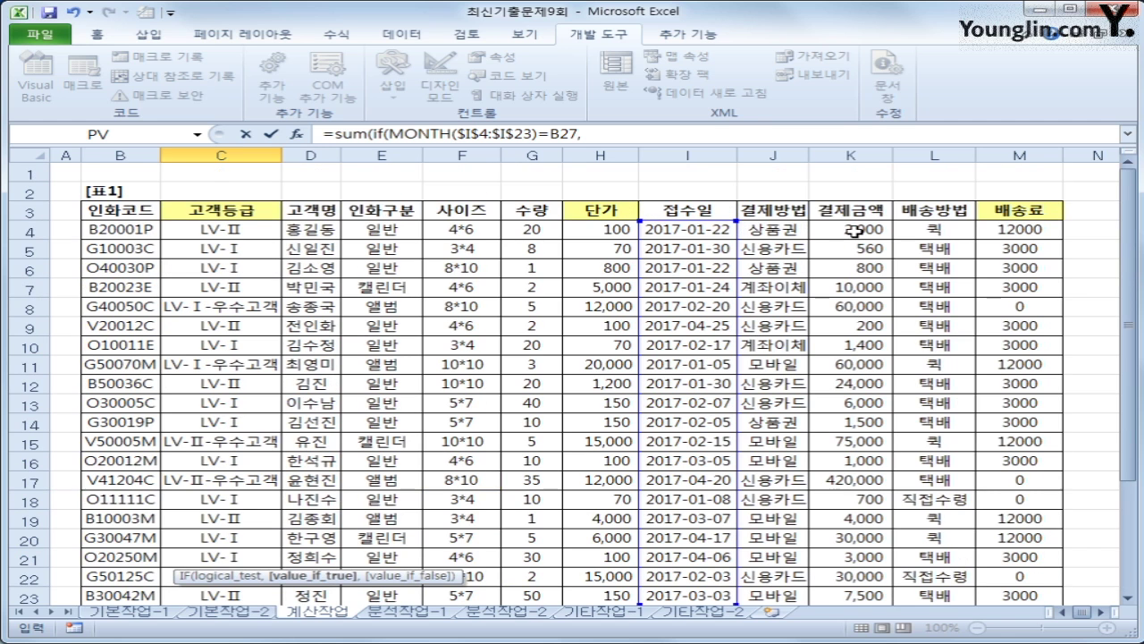
drag(854, 230, 873, 533)
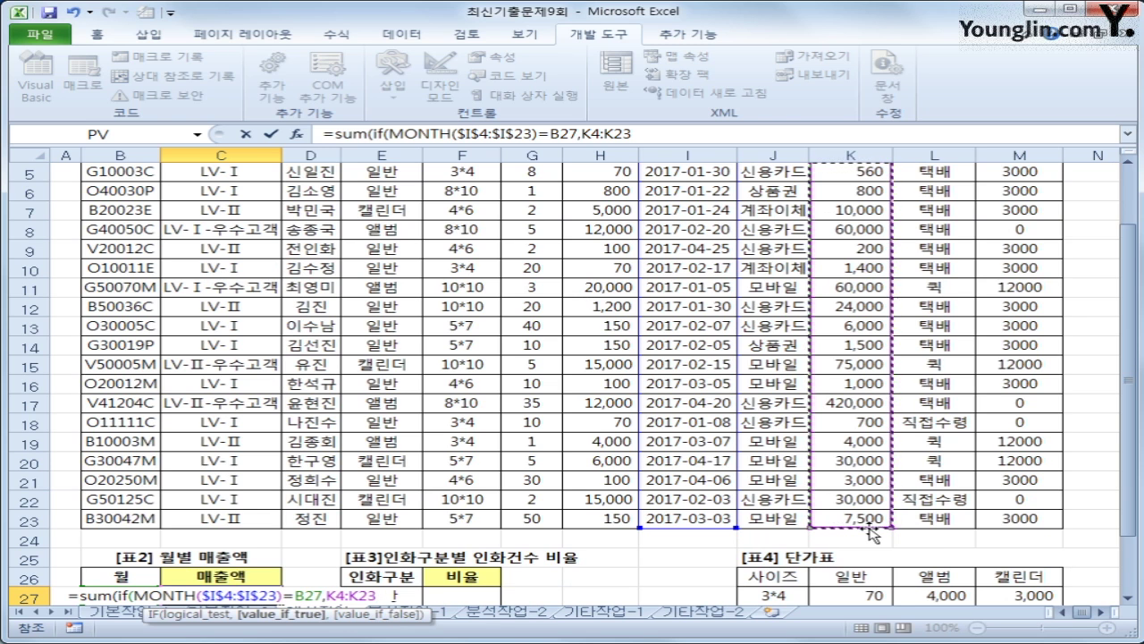
key(F4)
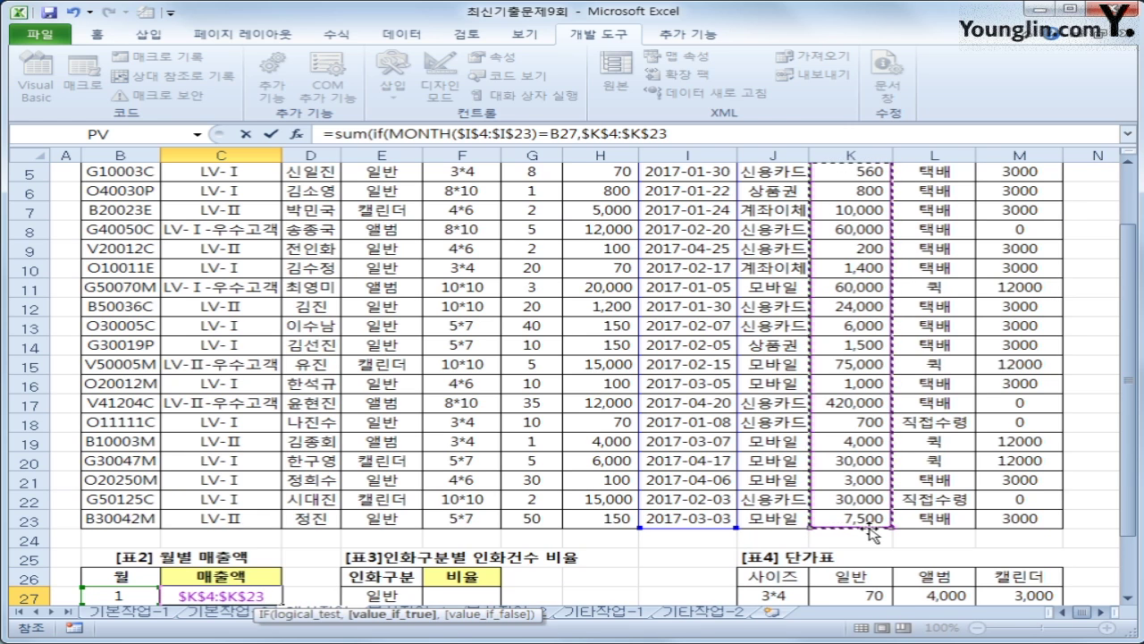
text())
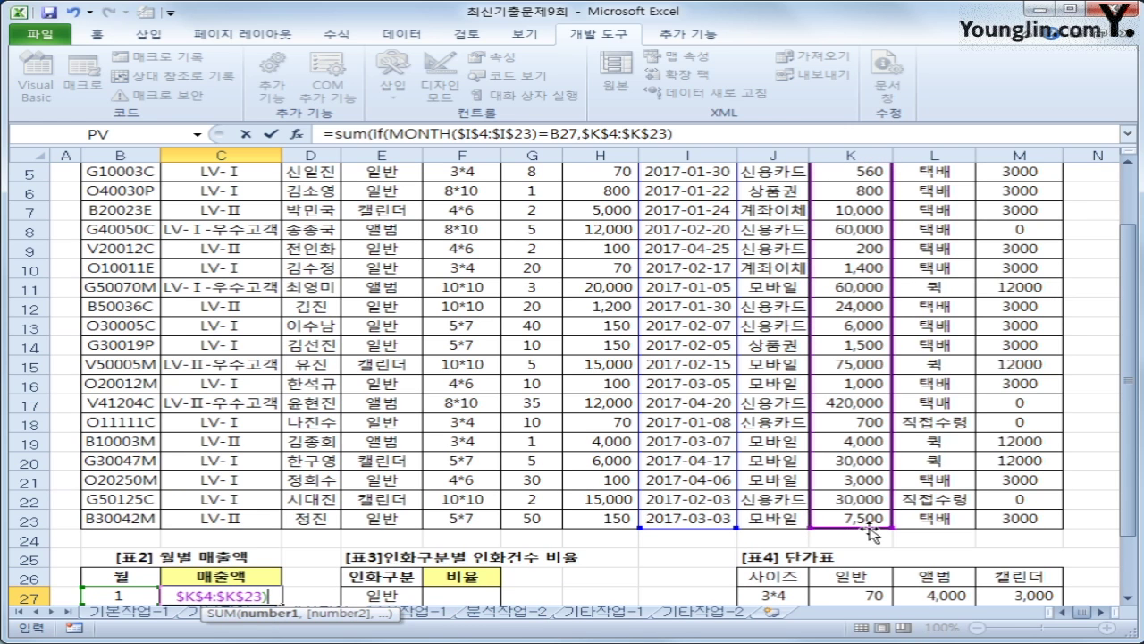
text())
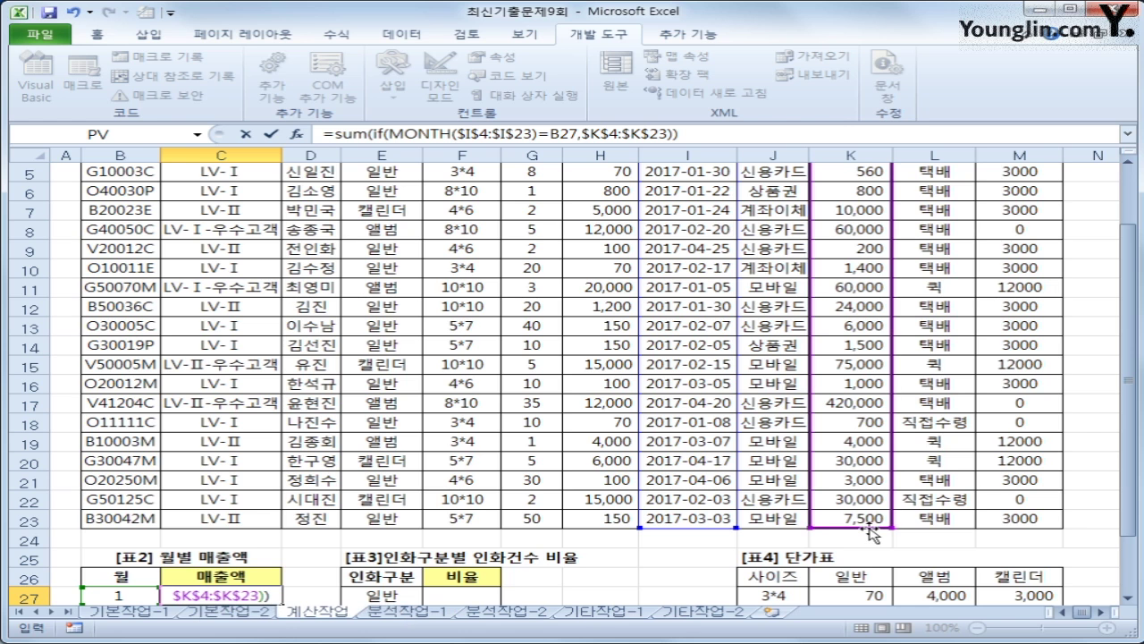
key(ctrl+shift+Return)
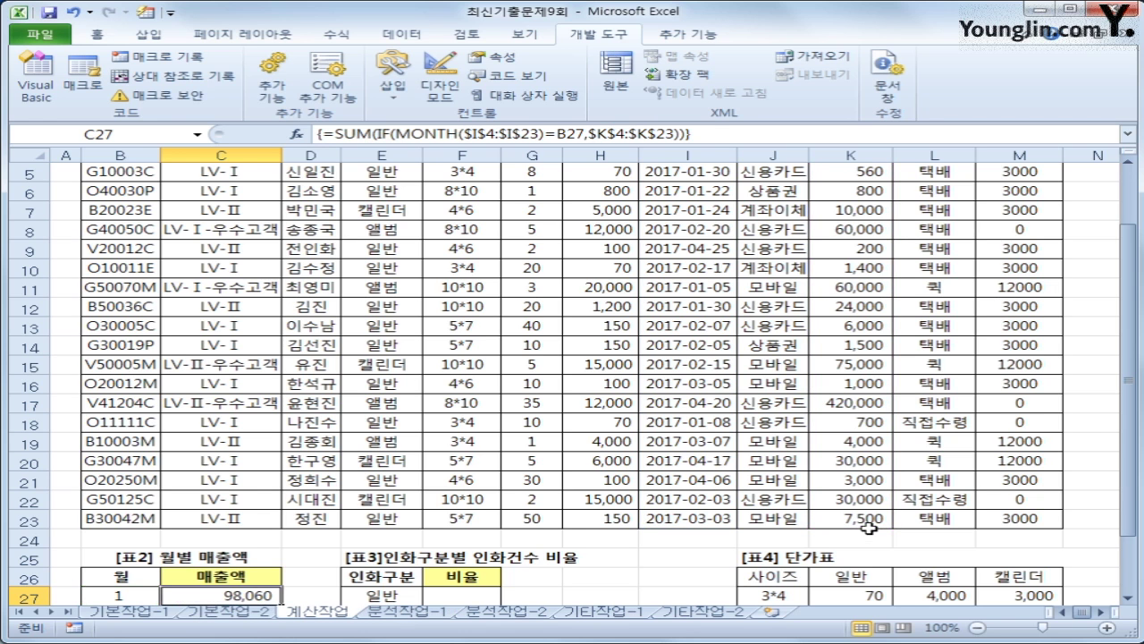
Step: Fill the C27 array formula down to C30 and select F27, the 비율 cell for 일반 in 표3
scroll(868, 527, down, 2)
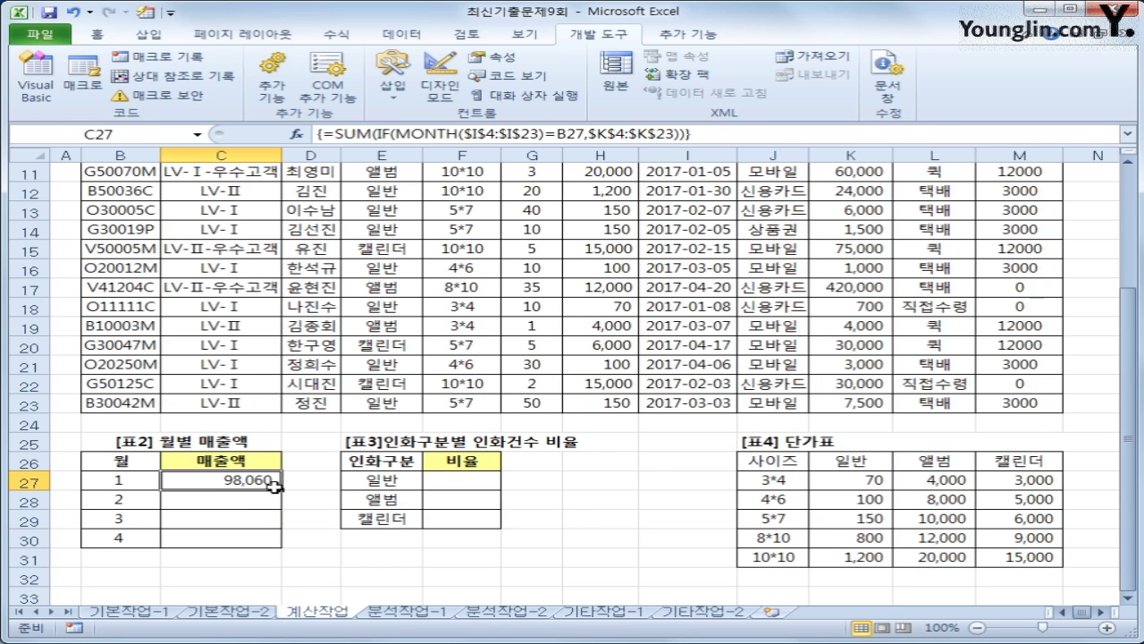
drag(281, 487, 281, 544)
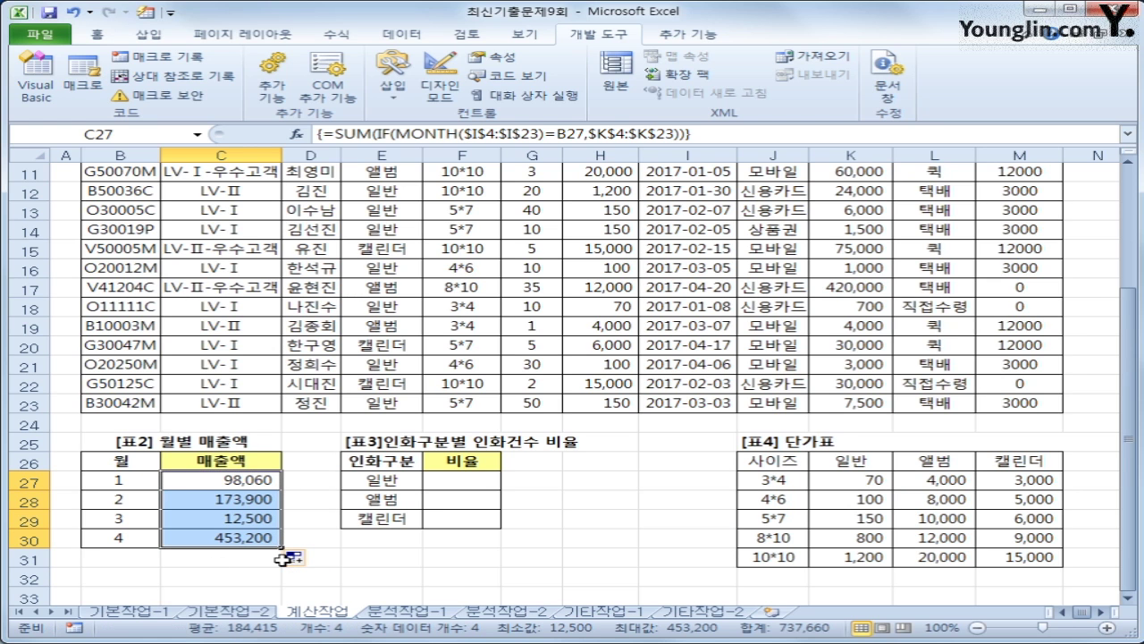
click(485, 493)
click(481, 482)
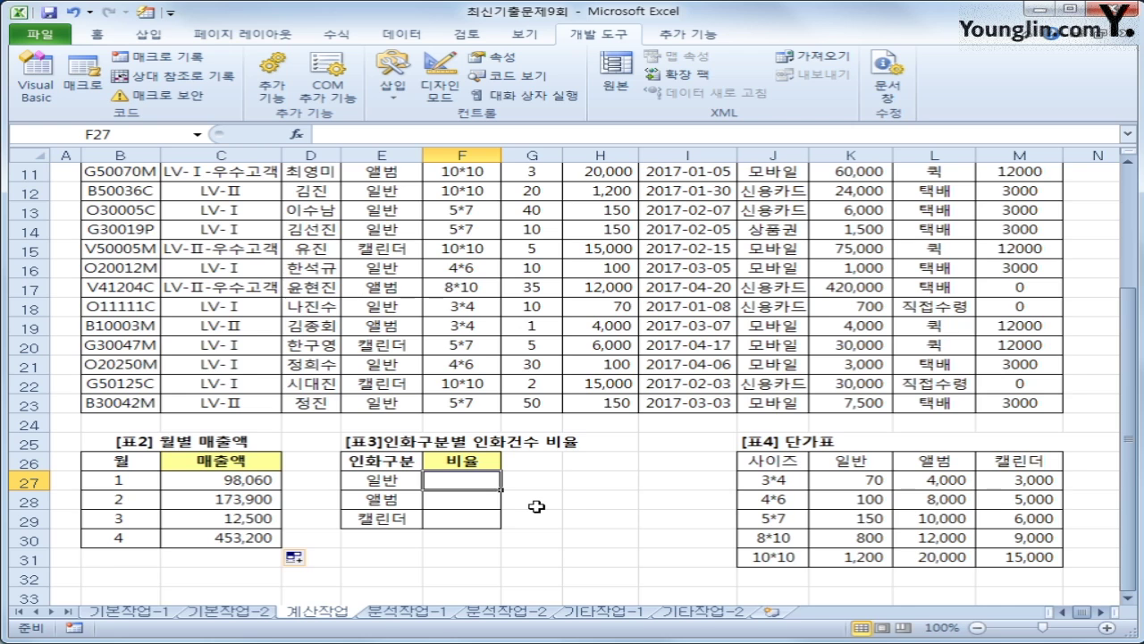
Step: Begin the ratio formula for 일반 in cell F27 with a COUNT function containing a nested IF
text(=)
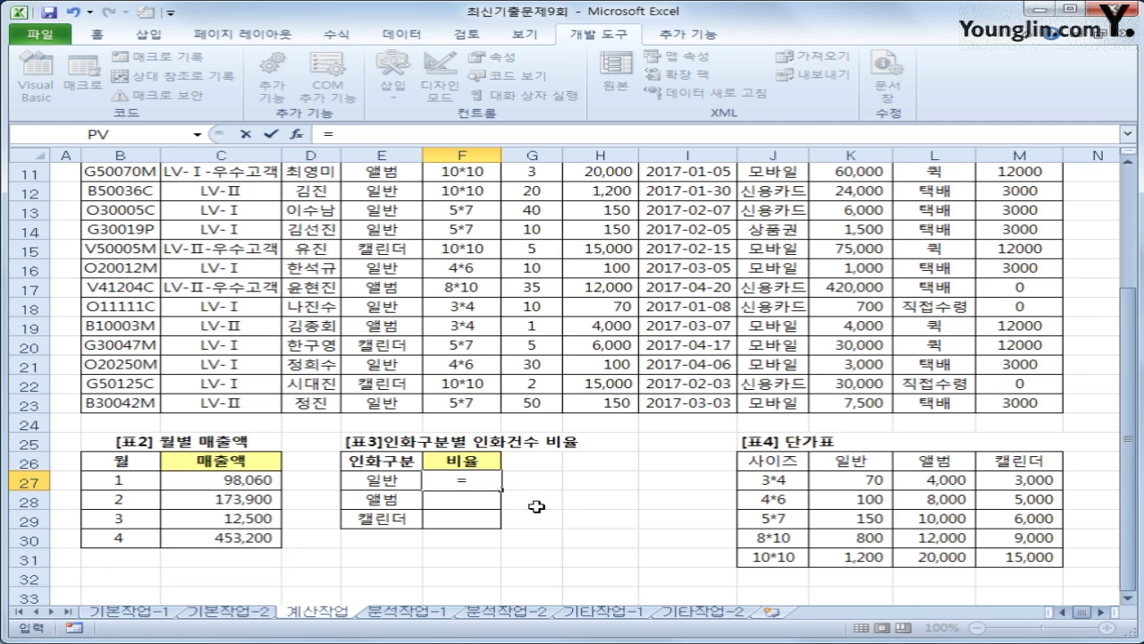
text(coun)
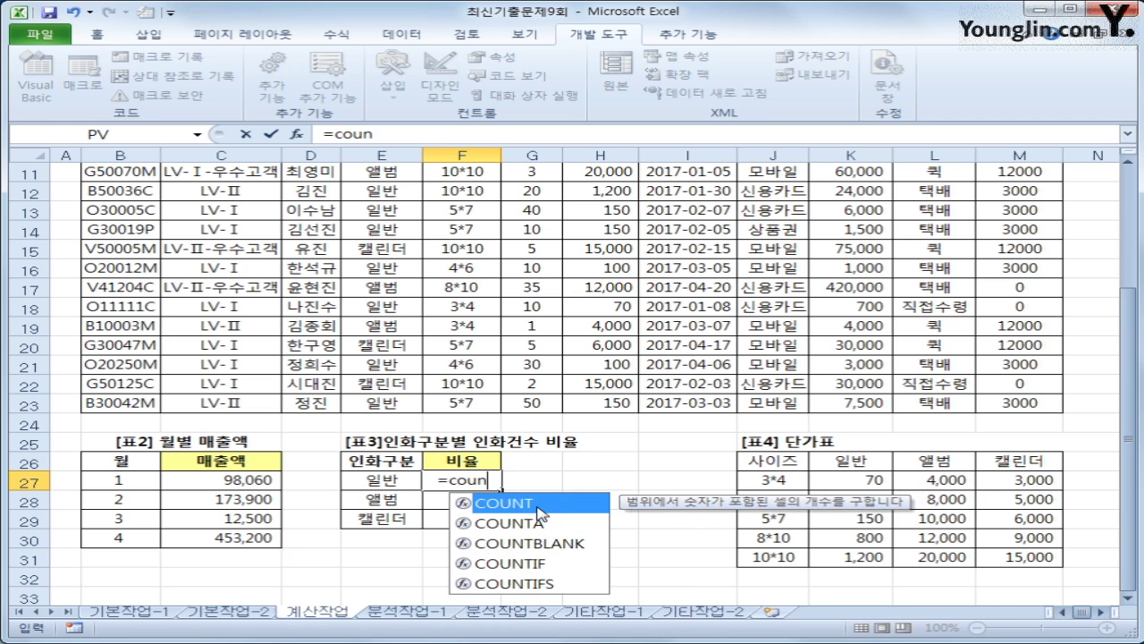
text(tif)
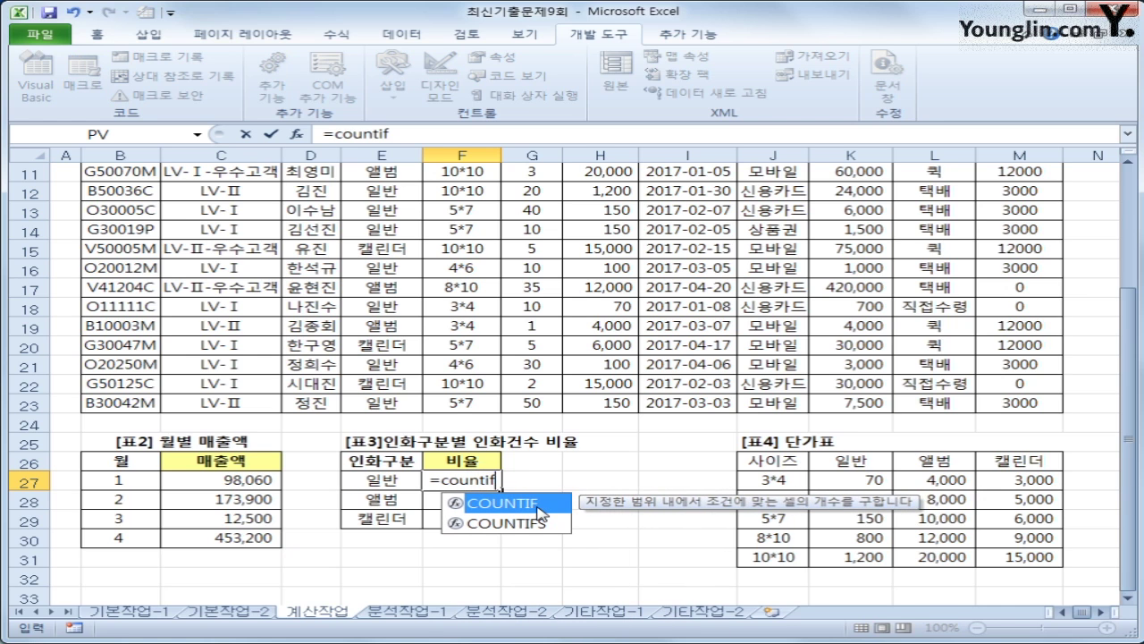
key(BackSpace)
key(BackSpace)
text((if)
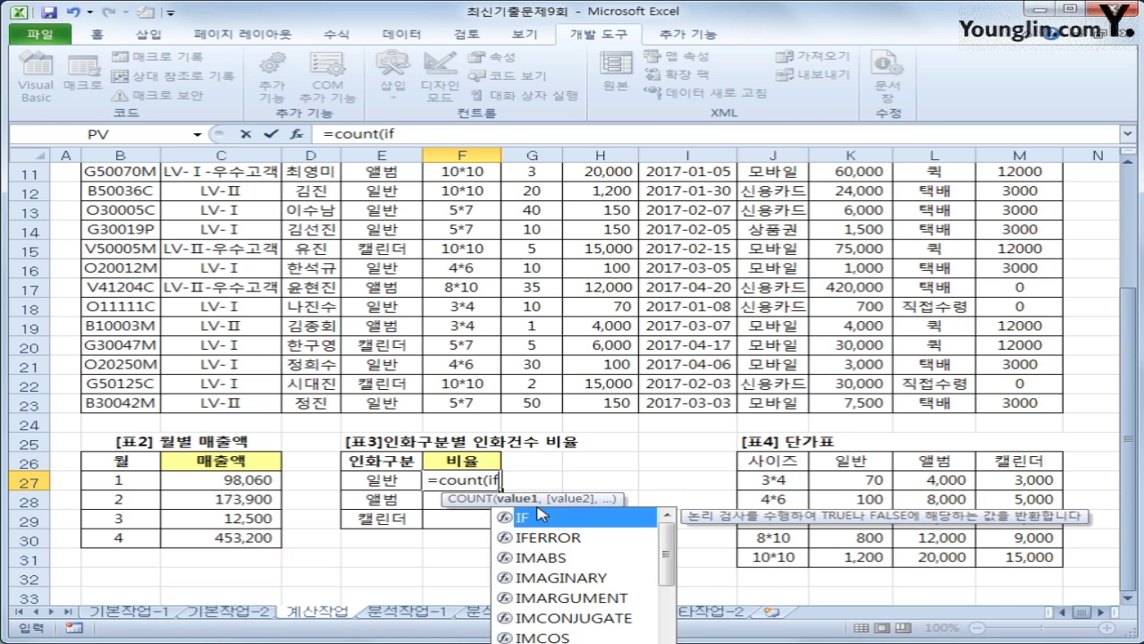
text(()
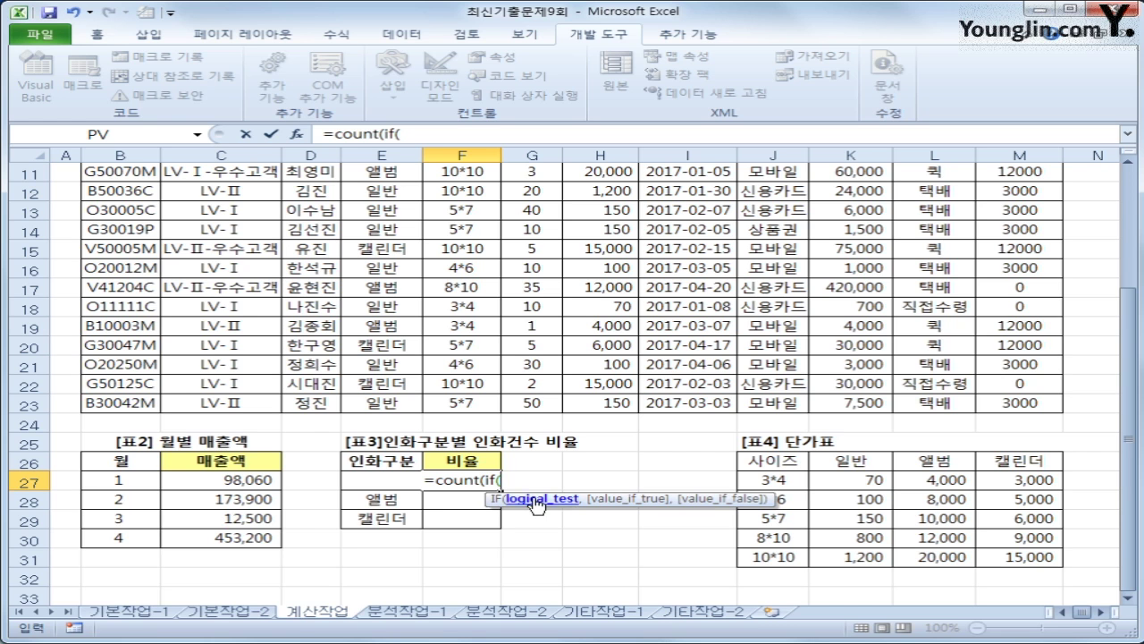
Step: Set the IF condition to compare the 인화구분 column with the category, as $E$4:$E$23=E27
scroll(536, 506, up, 3)
click(374, 211)
drag(373, 211, 398, 575)
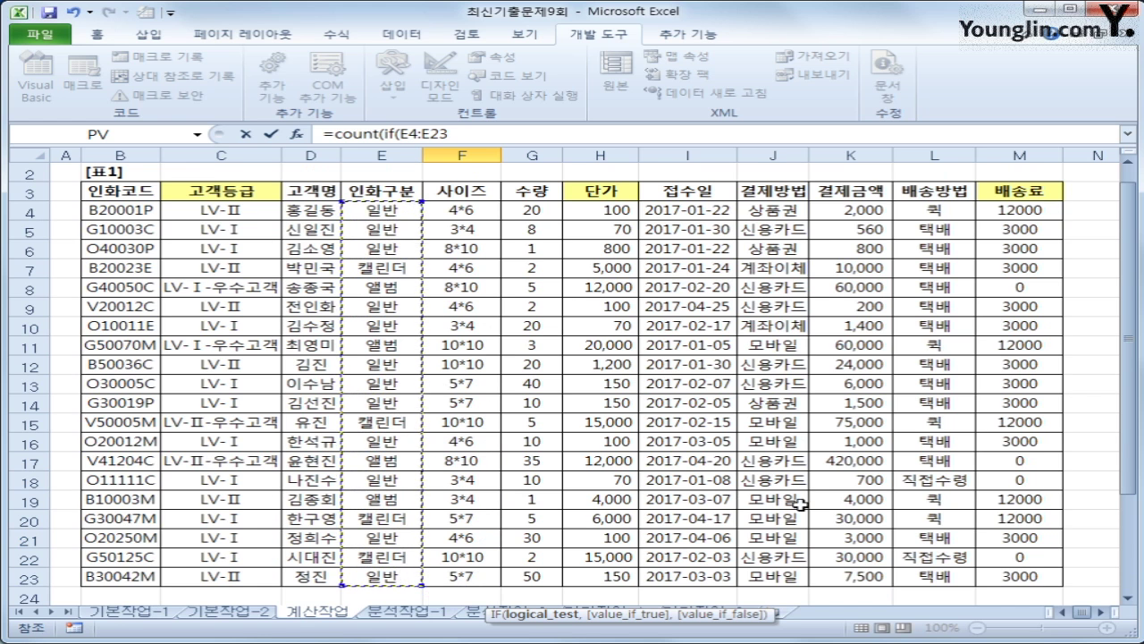
scroll(800, 501, down, 3)
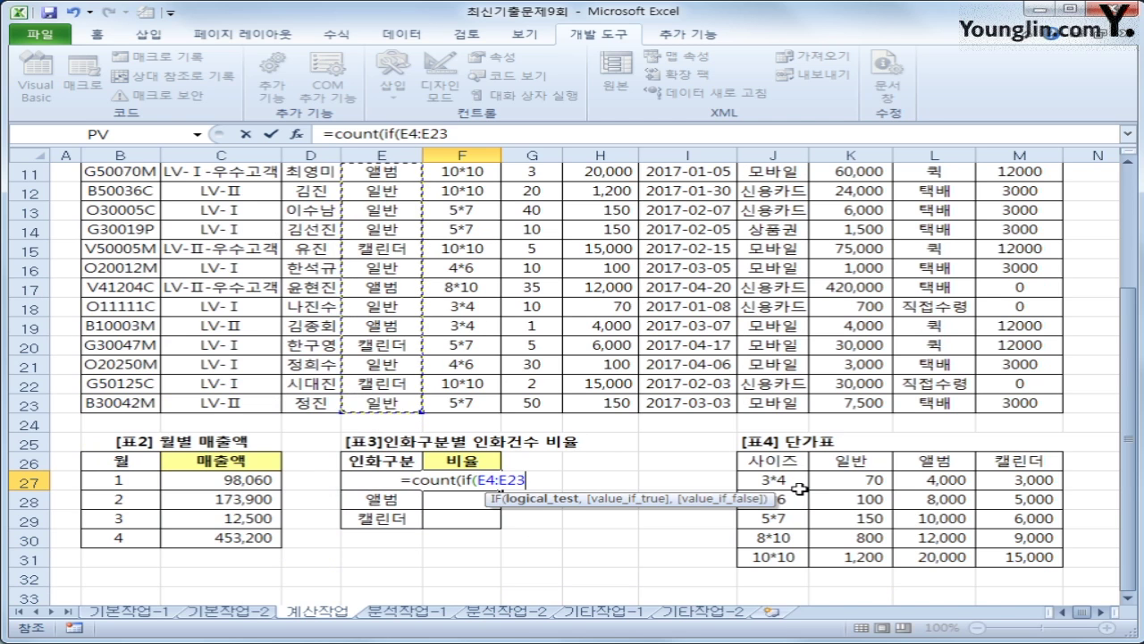
key(F4)
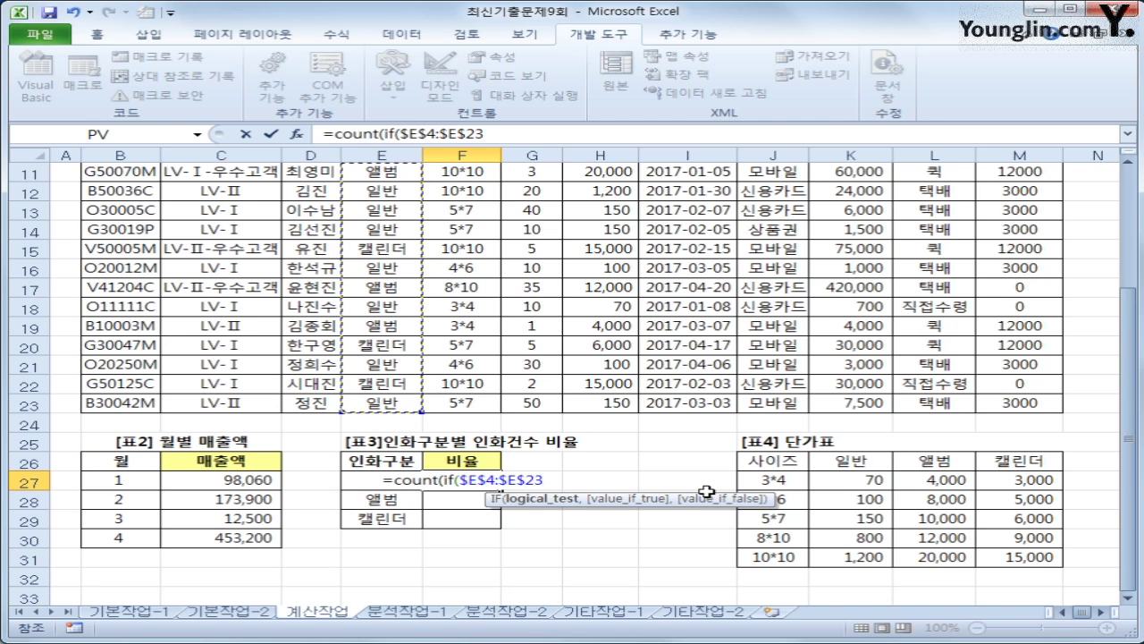
text(=E27)
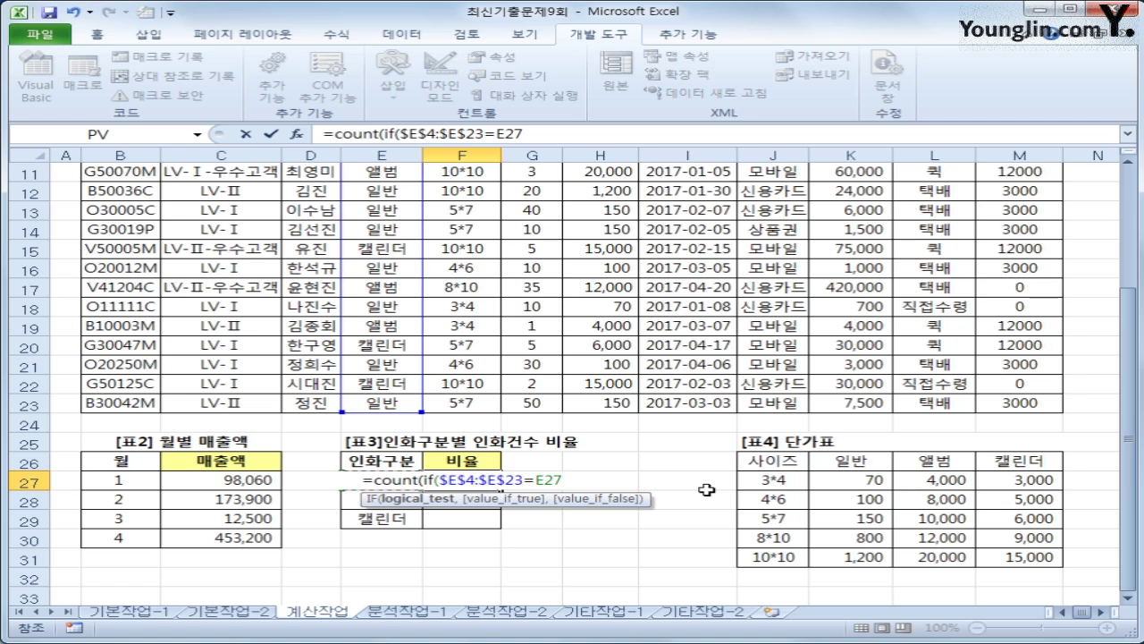
text(,)
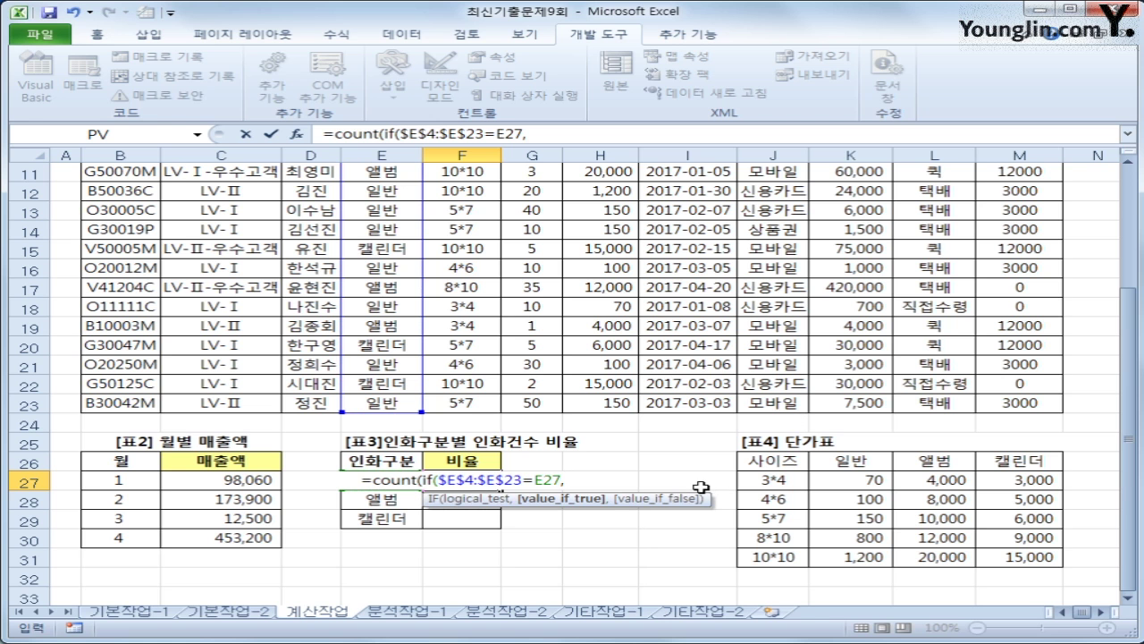
Step: Add the 수량 column $G$4:$G$23 as the IF's true value and close both functions
scroll(700, 487, up, 4)
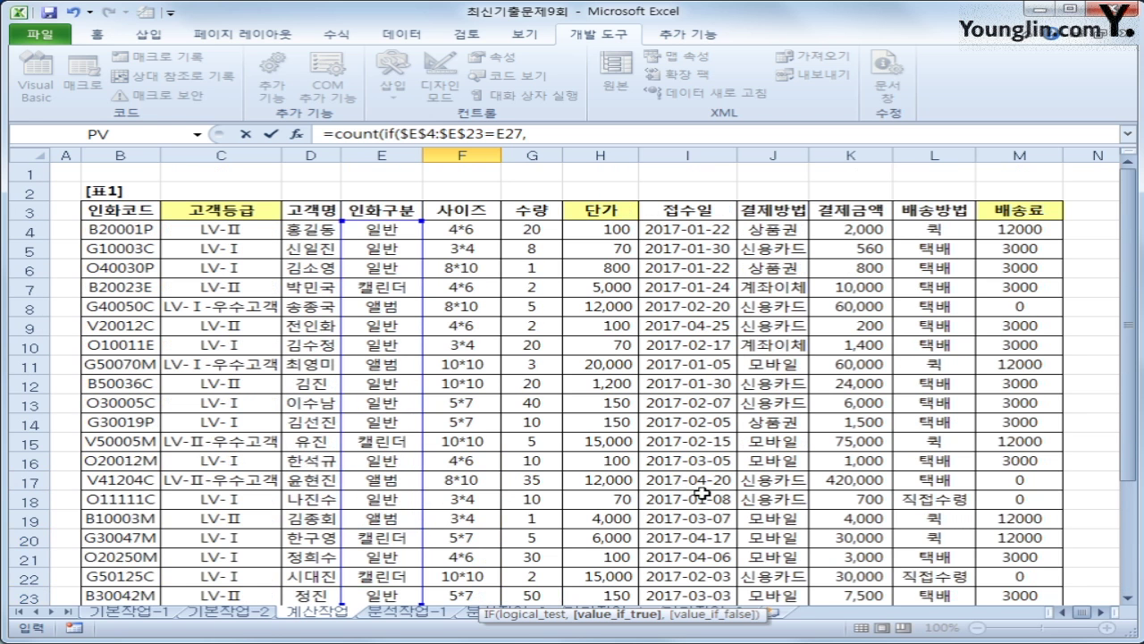
drag(532, 229, 530, 562)
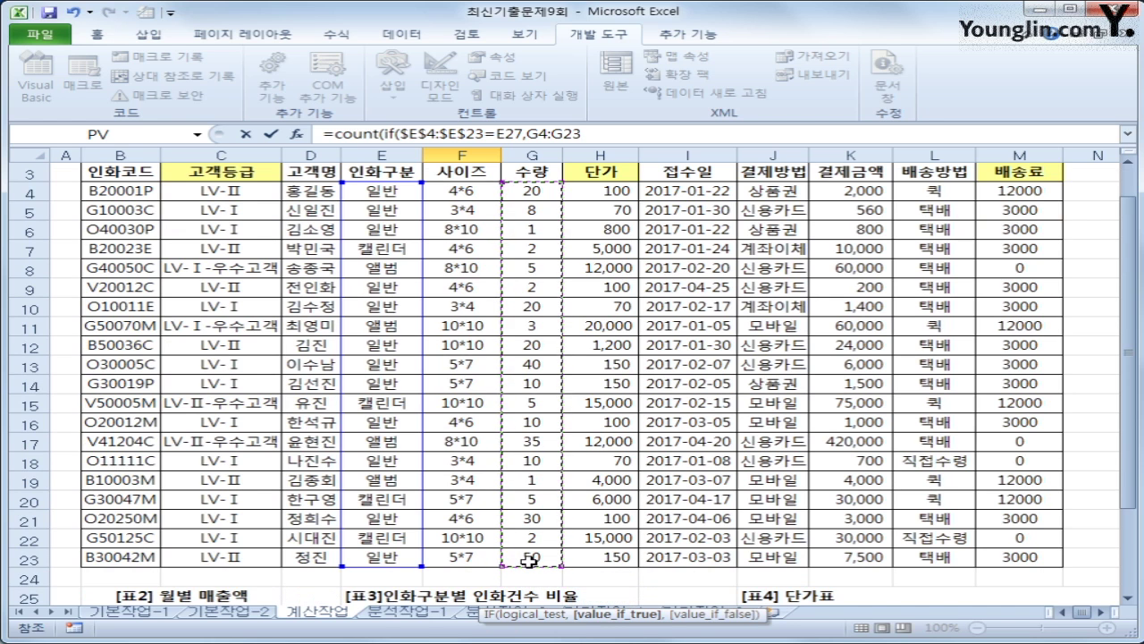
key(F4)
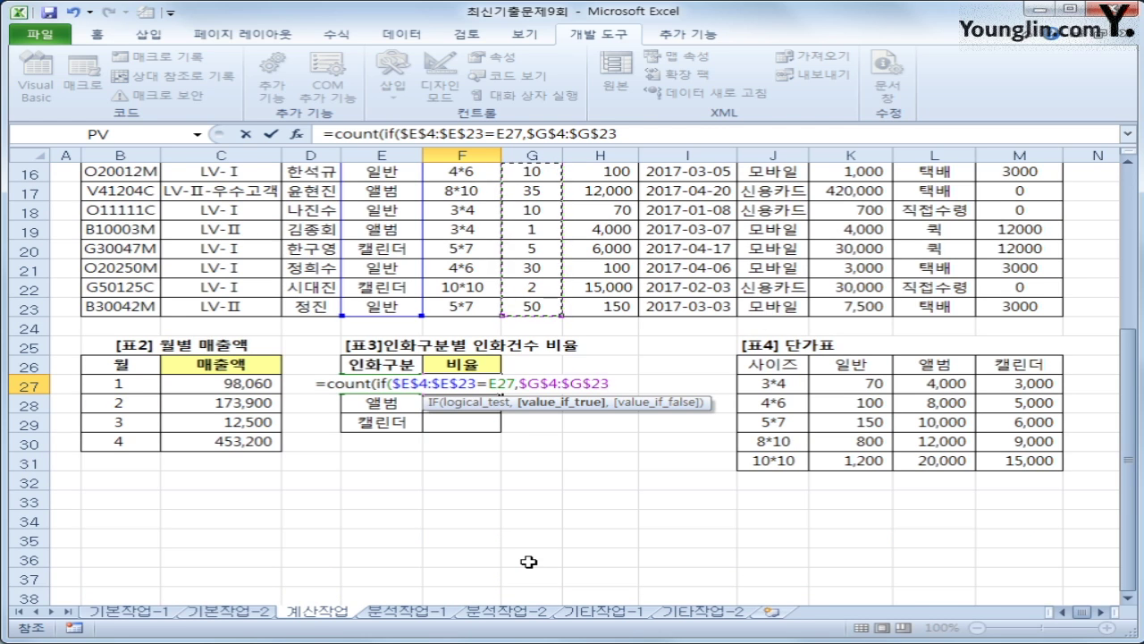
text()))
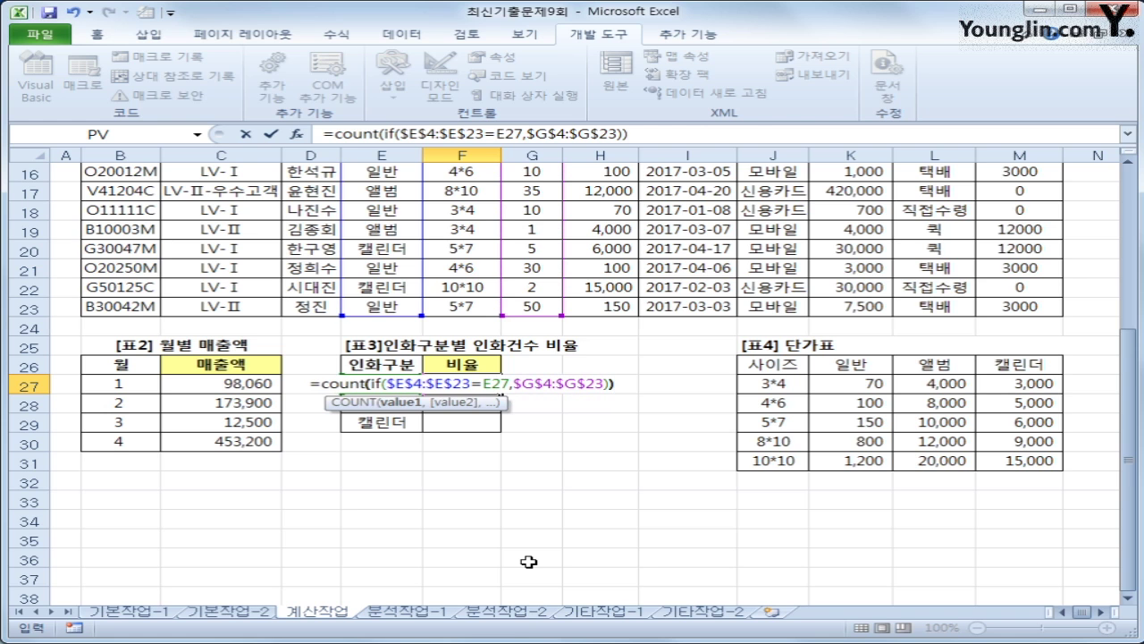
Step: Divide the count by COUNTA($E$4:$E$23) and enter the F27 formula as an array formula
text(/cou)
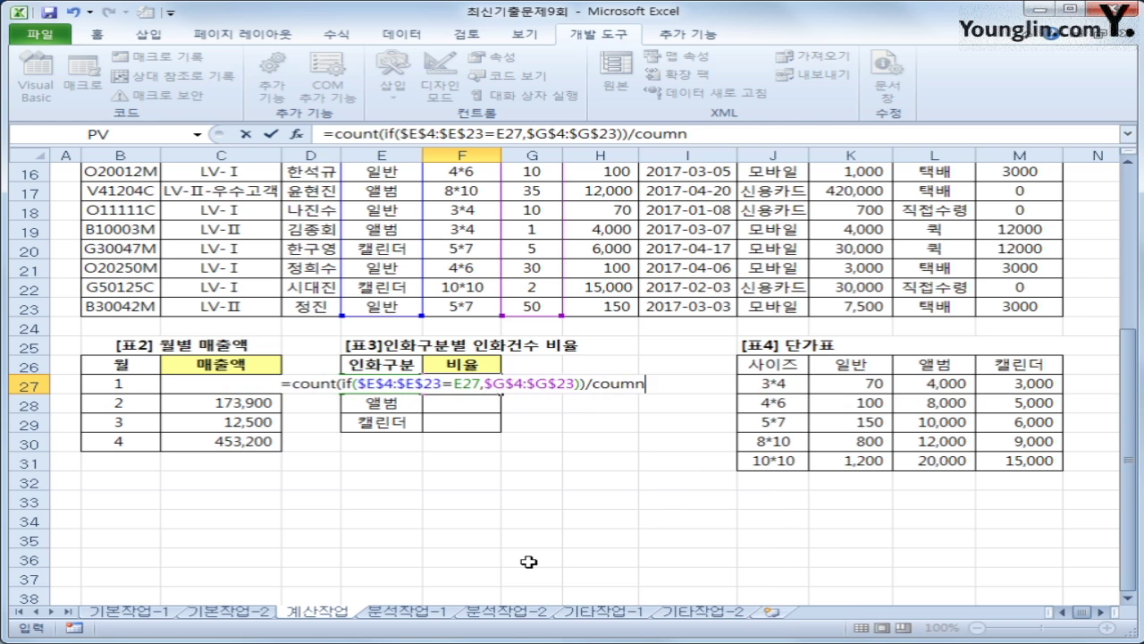
key(Down)
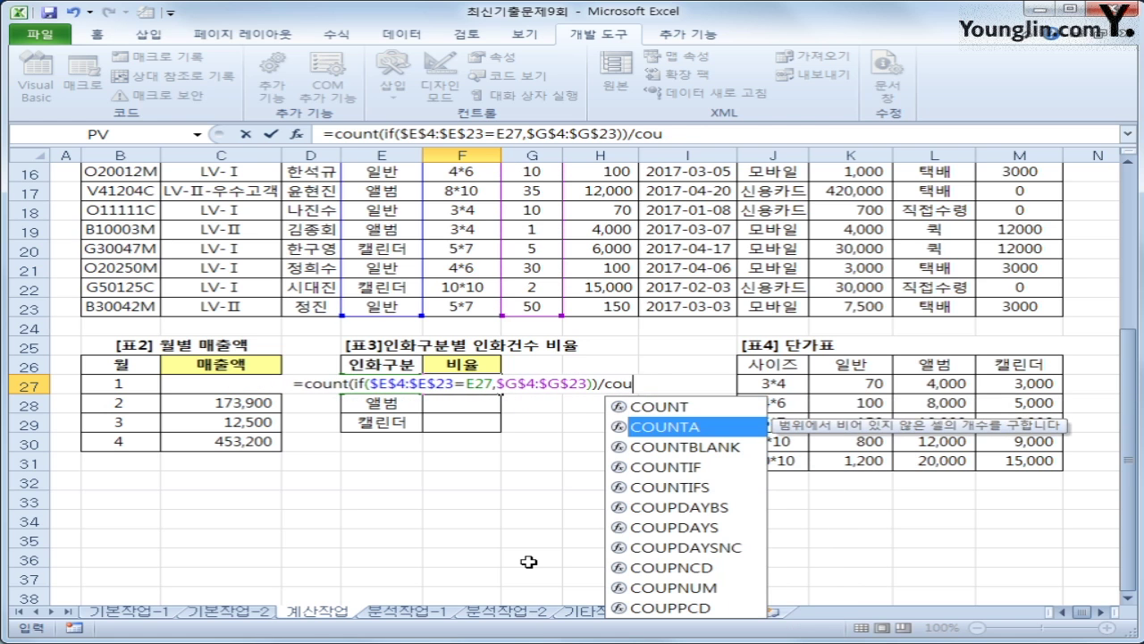
key(Tab)
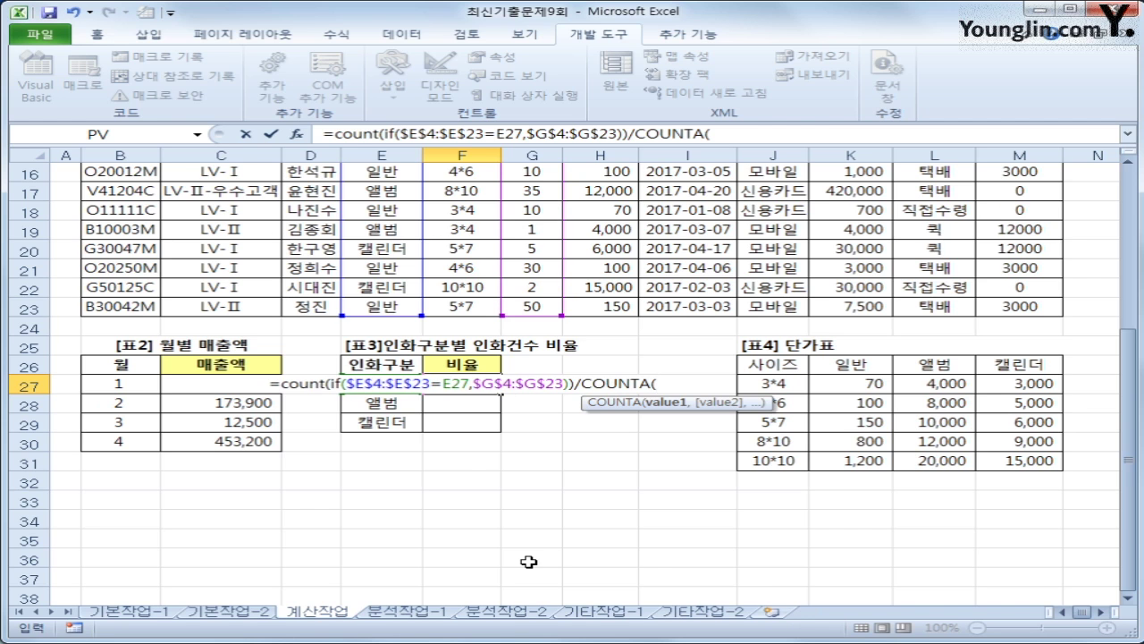
scroll(528, 561, up, 5)
click(372, 230)
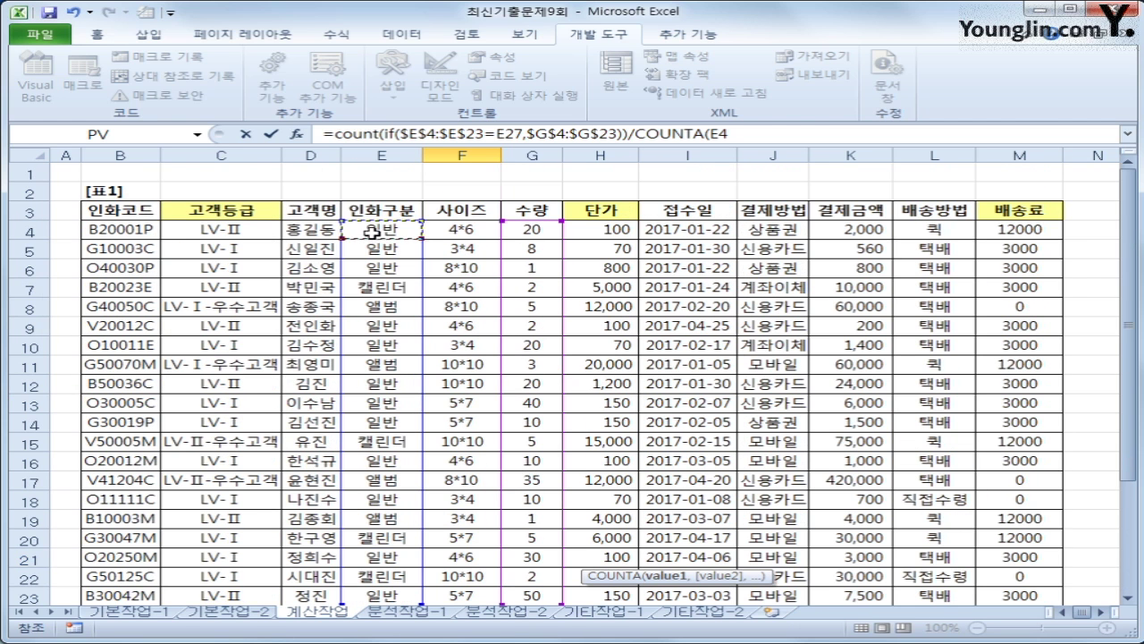
drag(371, 230, 402, 542)
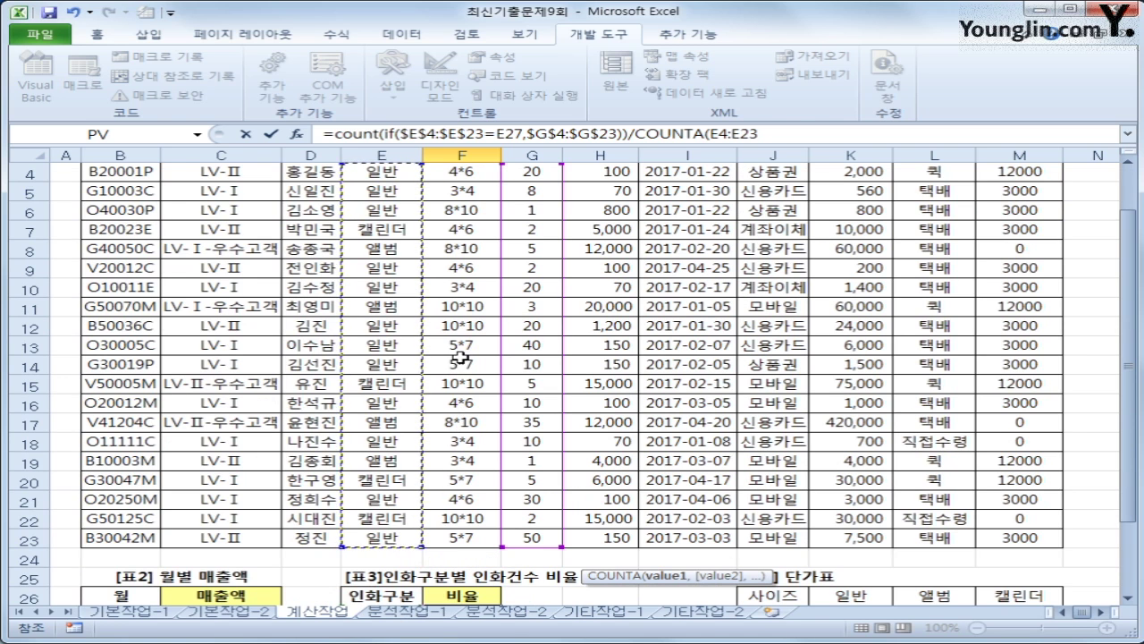
drag(500, 537, 500, 536)
scroll(435, 471, up, 1)
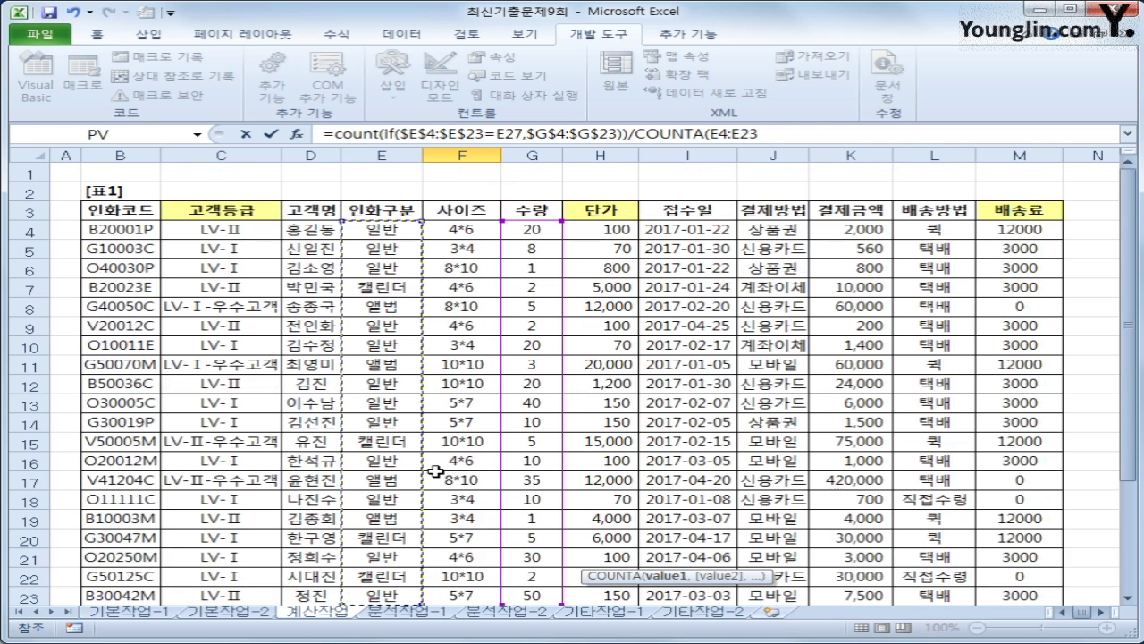
scroll(435, 472, down, 2)
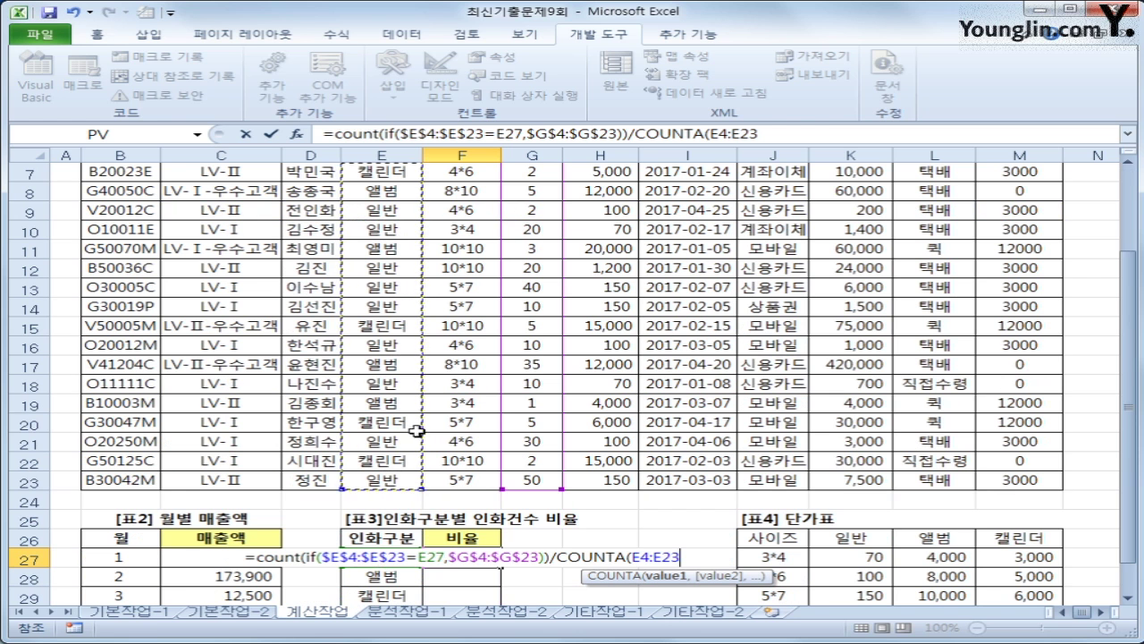
key(F4)
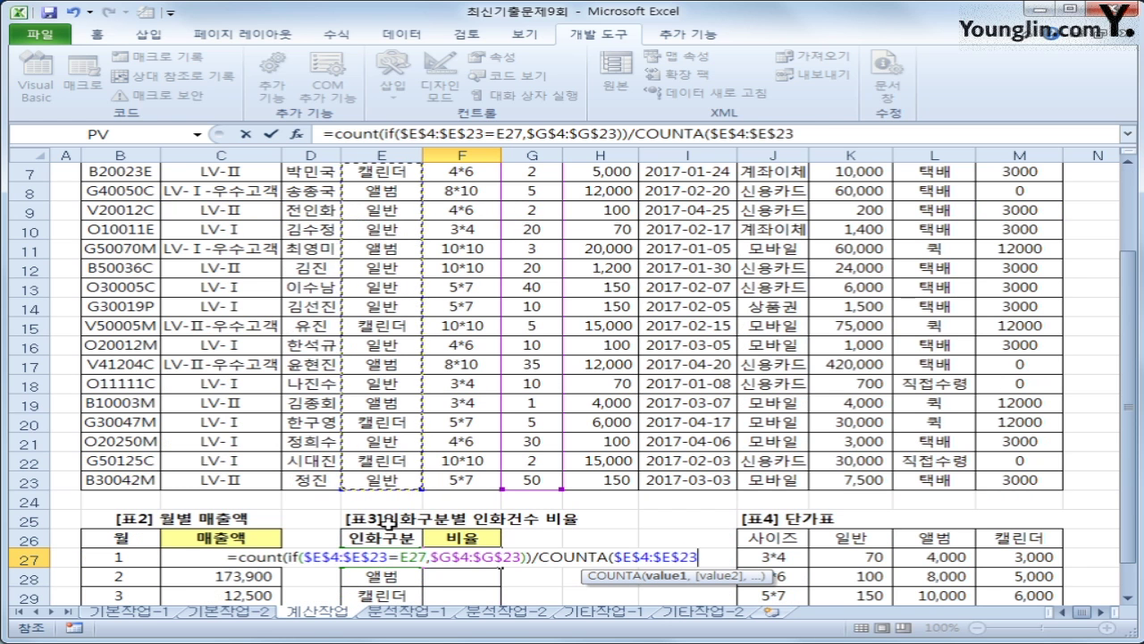
text())
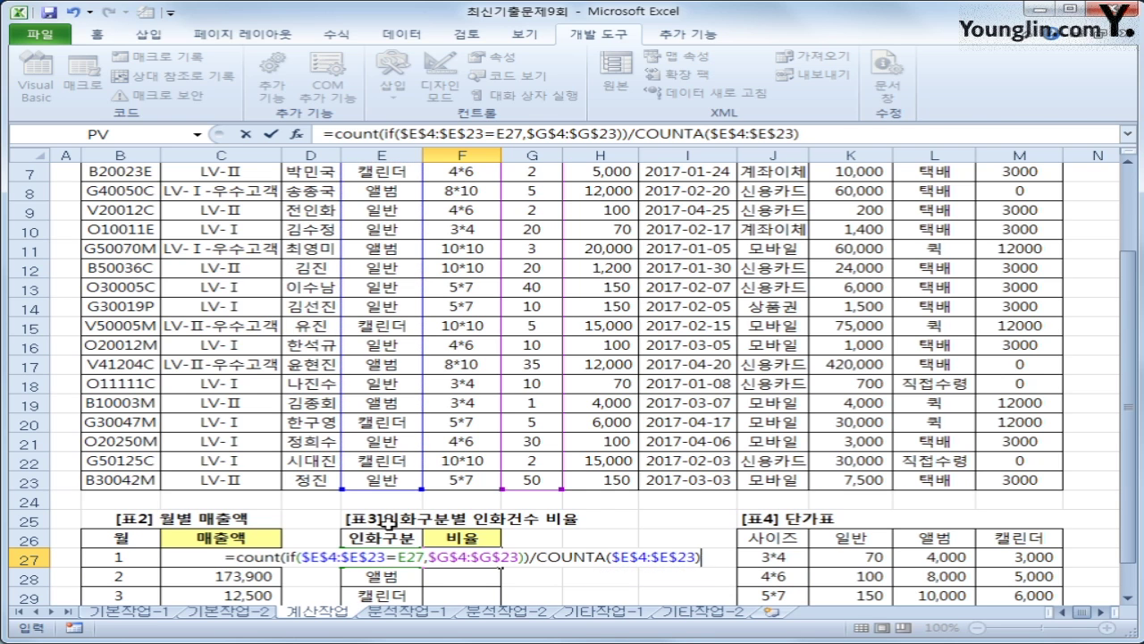
key(ctrl+shift+Return)
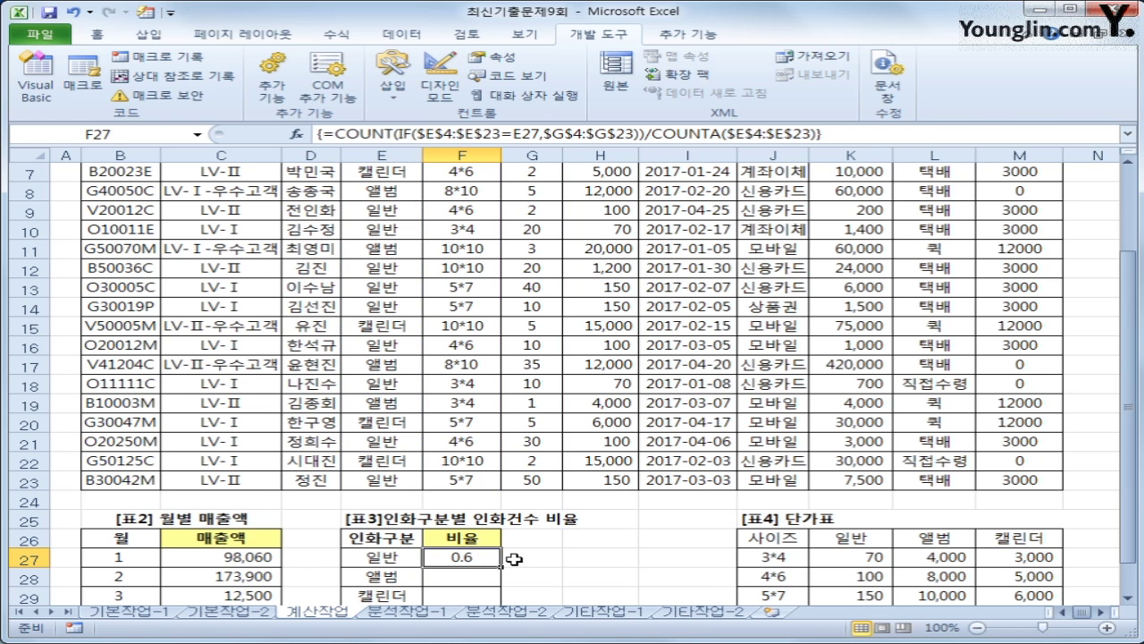
Step: Fill the ratio formula from F27 down through F29 for 앨범 and 캘린더
mouse_move(501, 566)
mouse_down()
mouse_move(494, 611)
mouse_move(490, 556)
mouse_up()
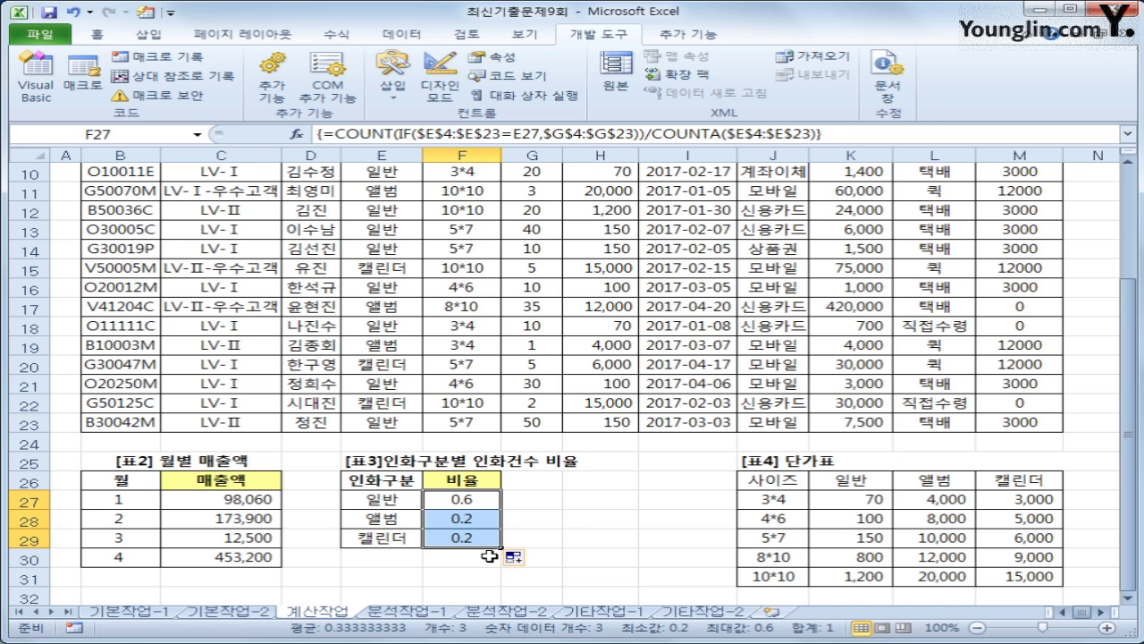
click(472, 537)
scroll(474, 540, up, 2)
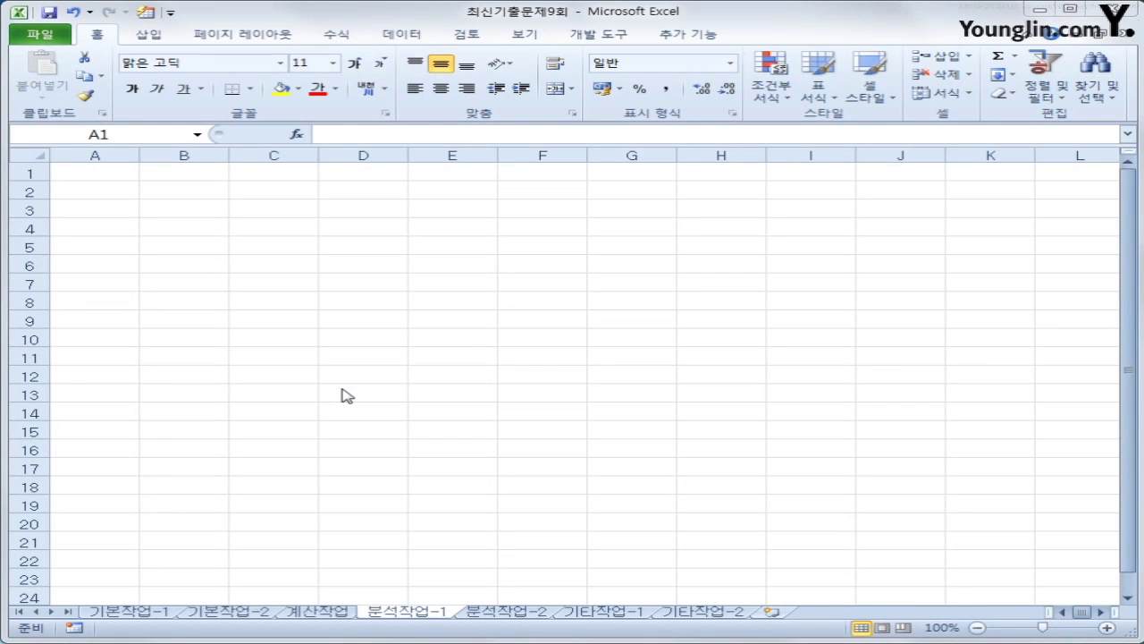
Step: Start a Microsoft Query import at cell B5 of 분석작업-1 using MS Access Database as the data source
click(193, 247)
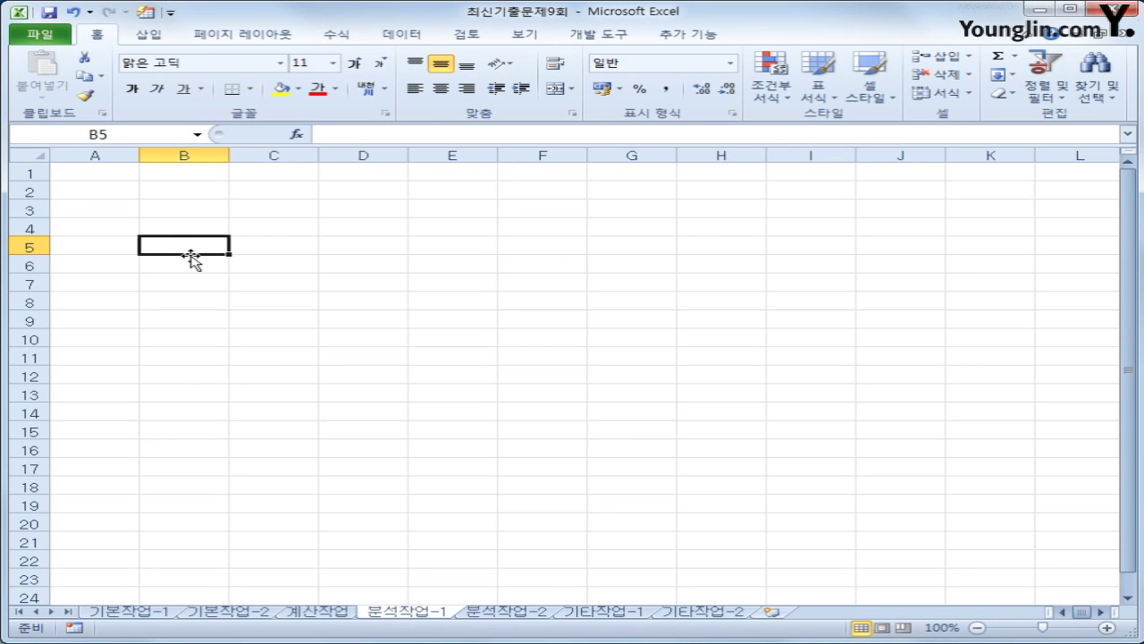
click(390, 40)
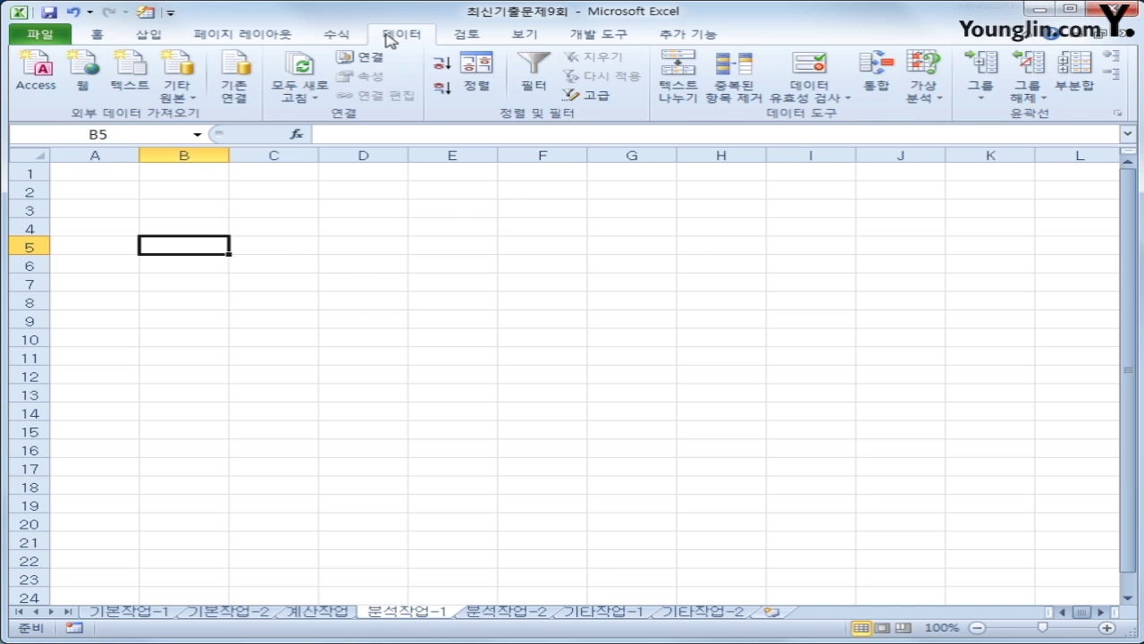
click(177, 85)
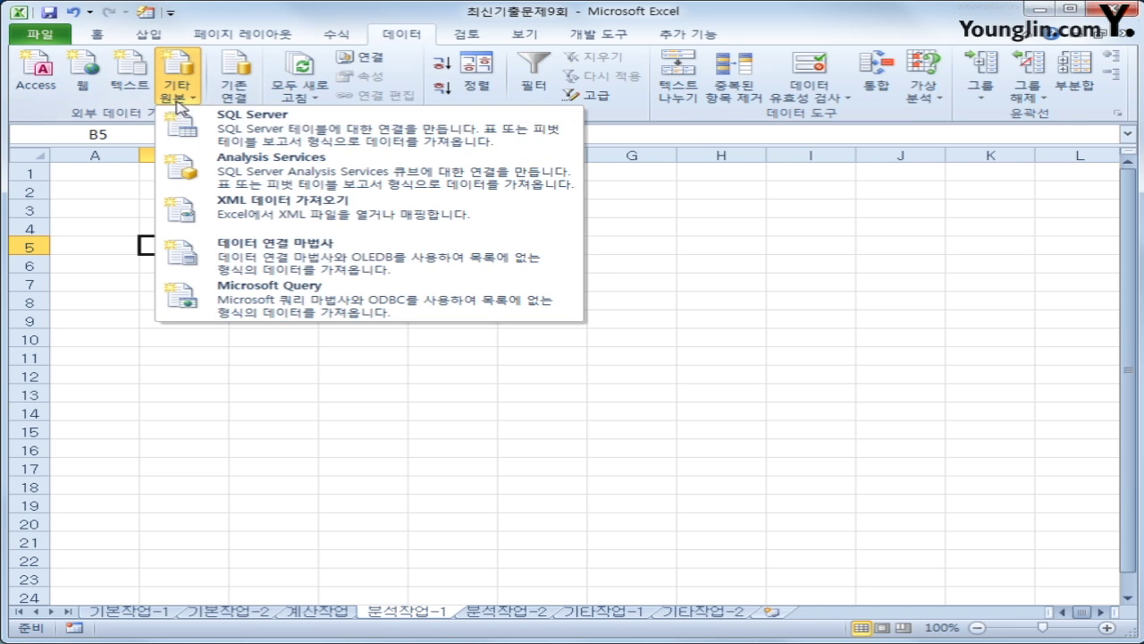
click(309, 304)
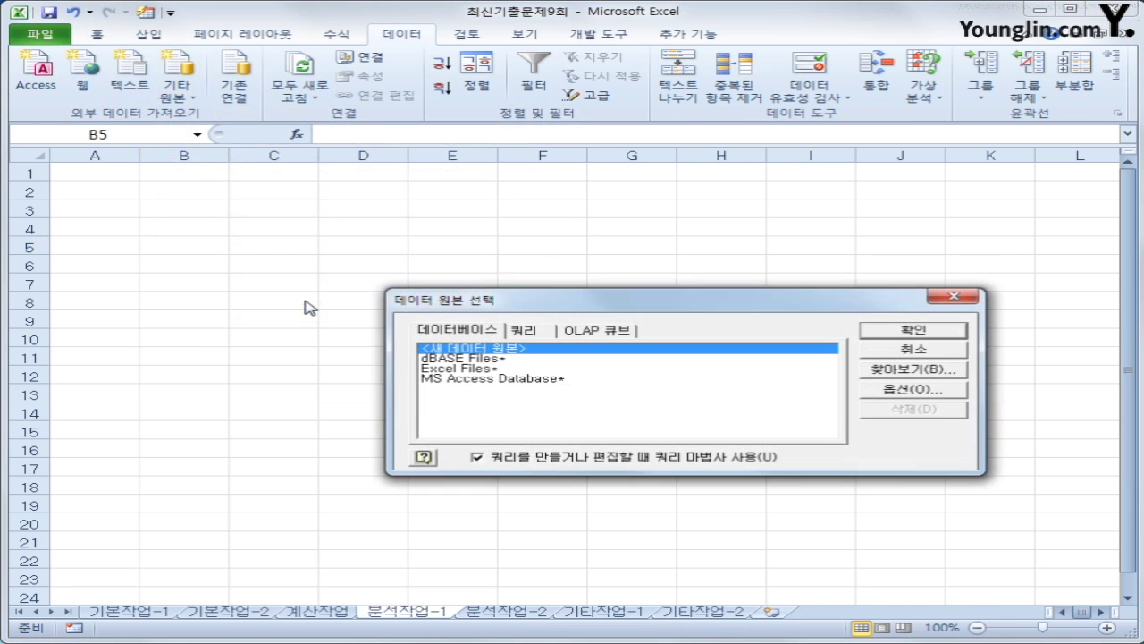
click(505, 381)
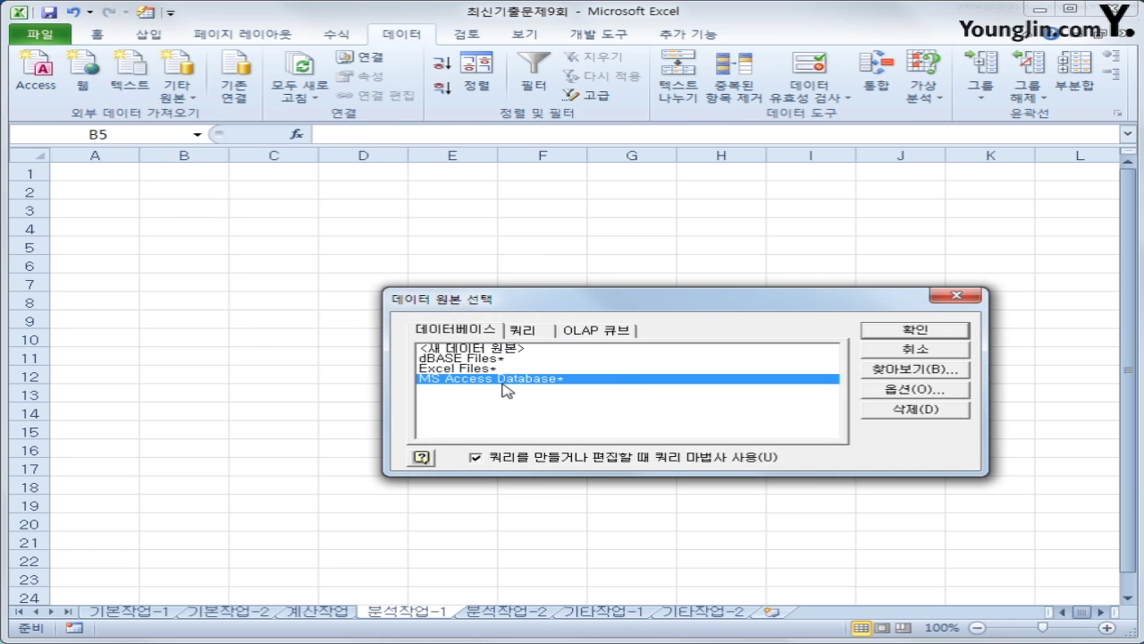
click(883, 332)
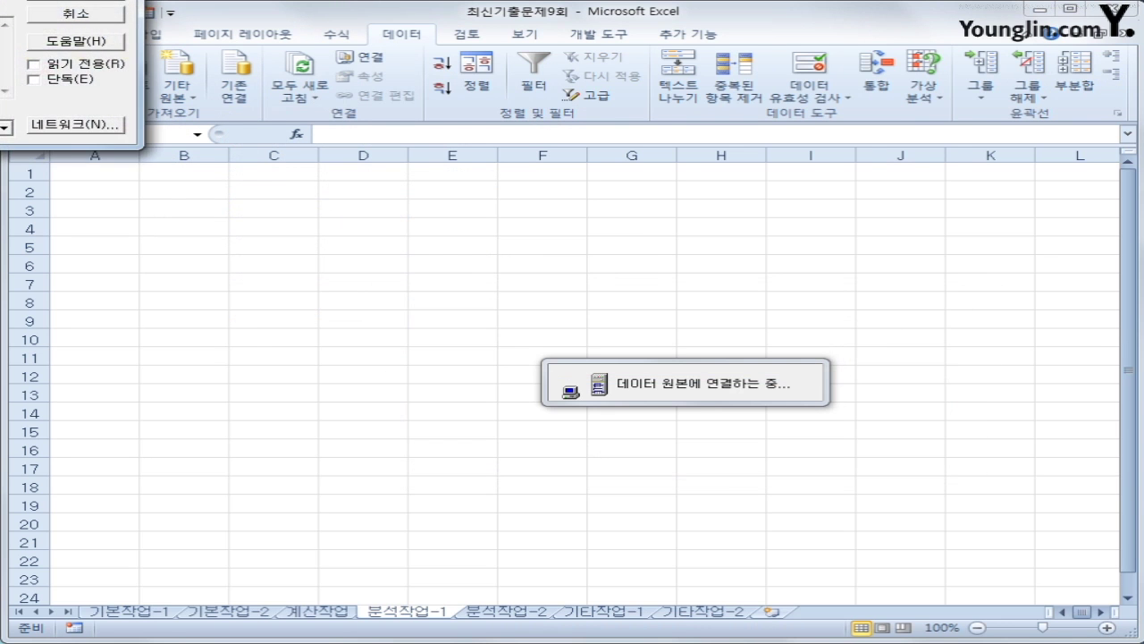
Step: Choose the Access database holding the 고객정보 and 사진인화관리 tables, and expand the columns of 사진인화관리
drag(3, 3, 464, 172)
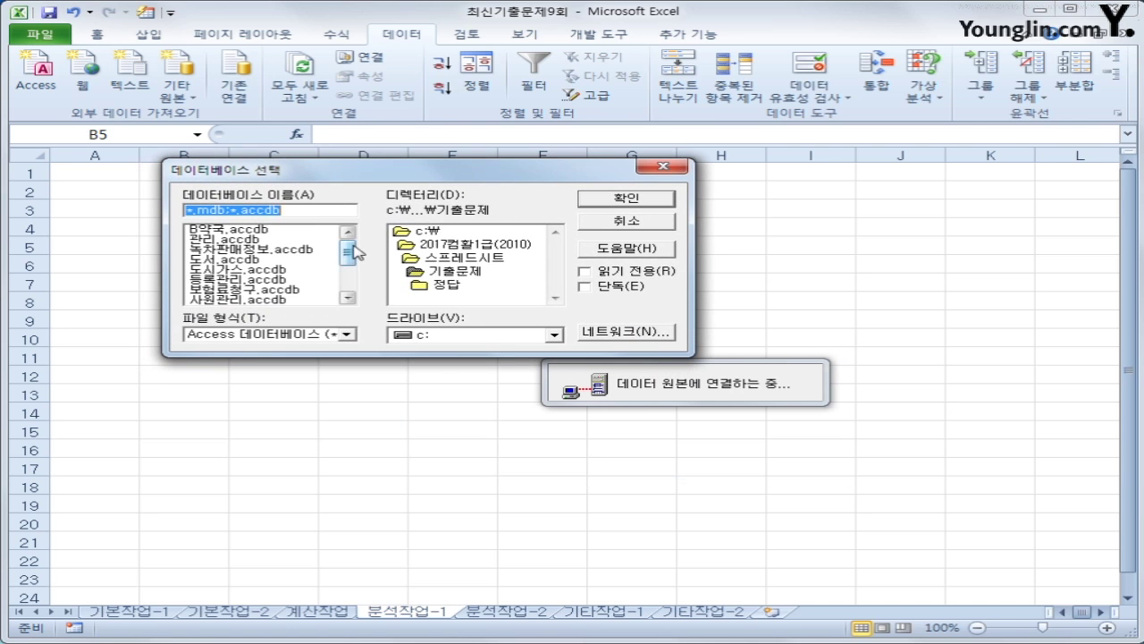
drag(354, 245, 354, 256)
click(286, 300)
click(287, 290)
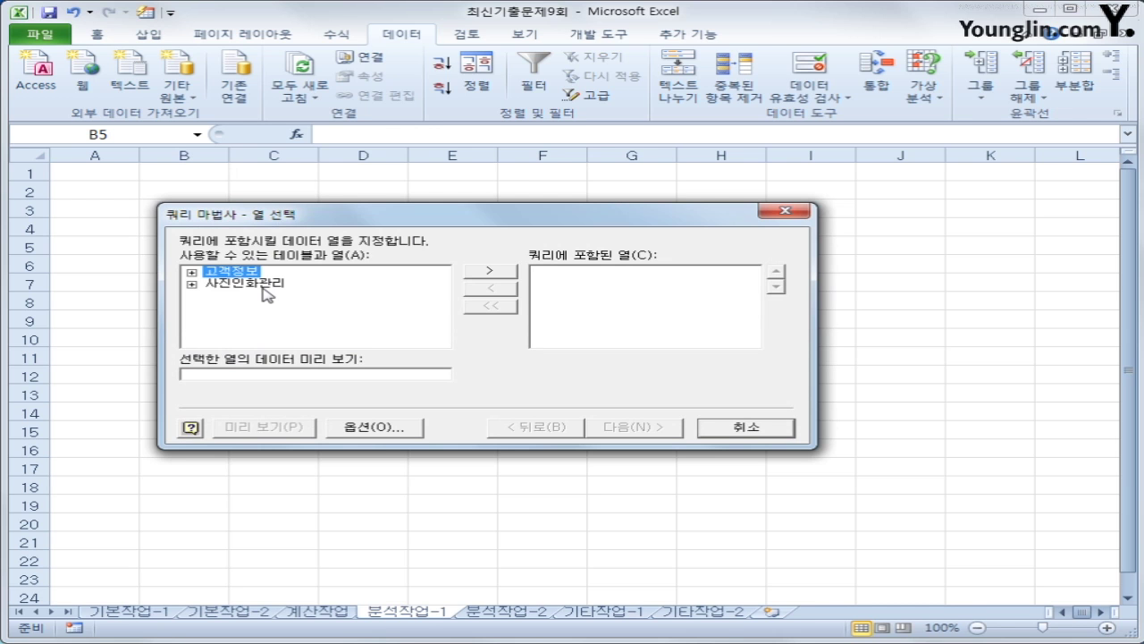
double_click(262, 285)
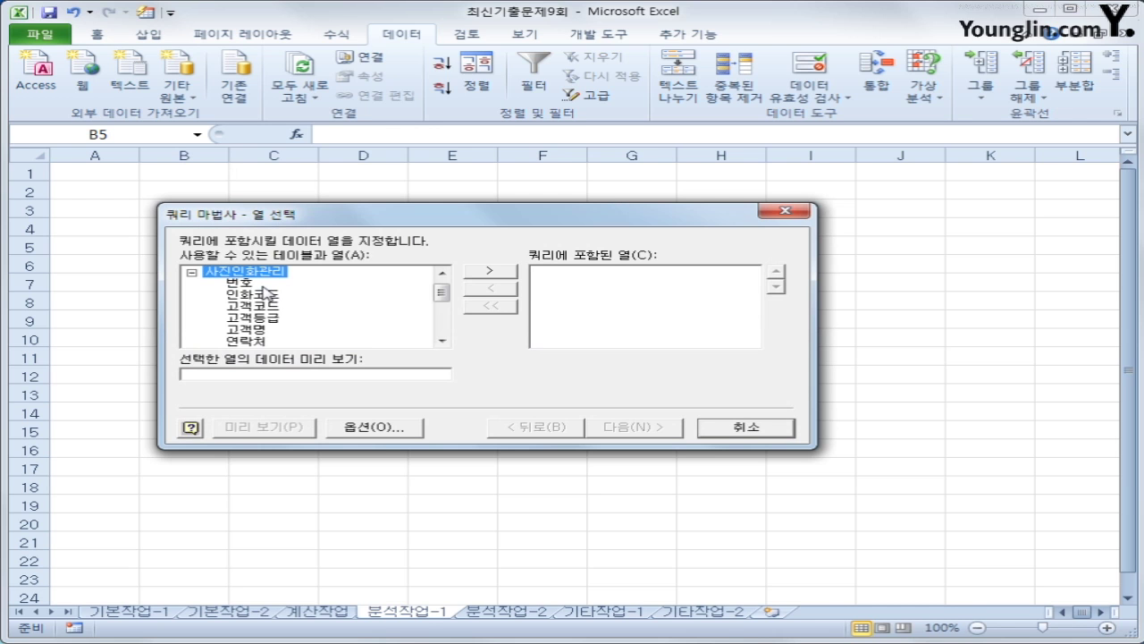
Step: Add the columns 고객등급, 인화구분, 사이즈 and 결제금액 from 사진인화관리 to the query
double_click(266, 317)
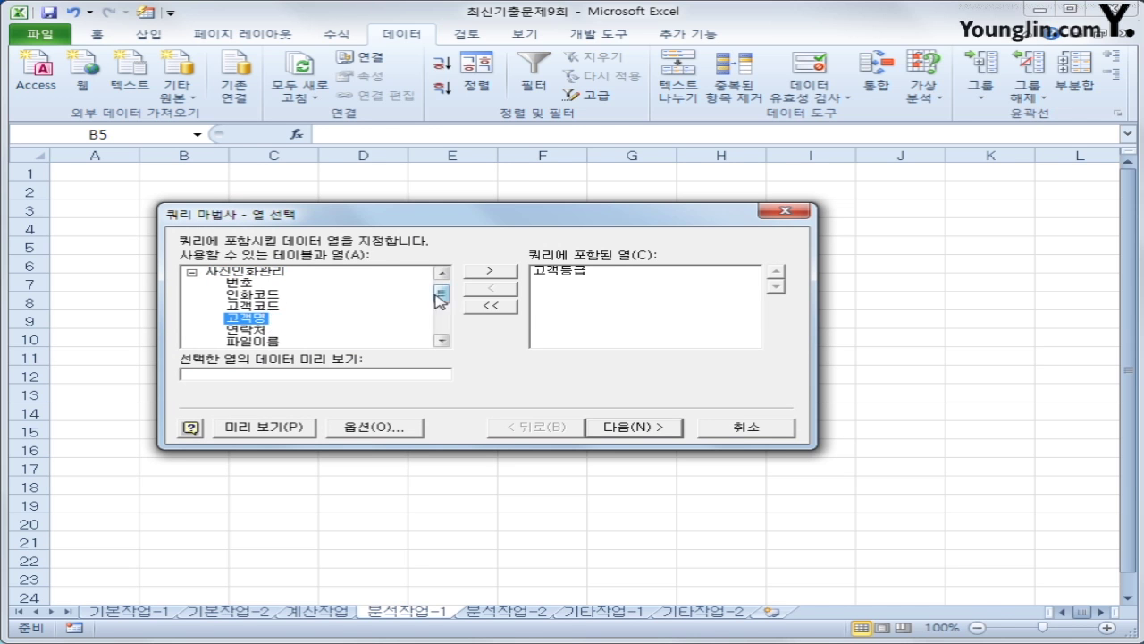
drag(440, 295, 440, 312)
double_click(270, 288)
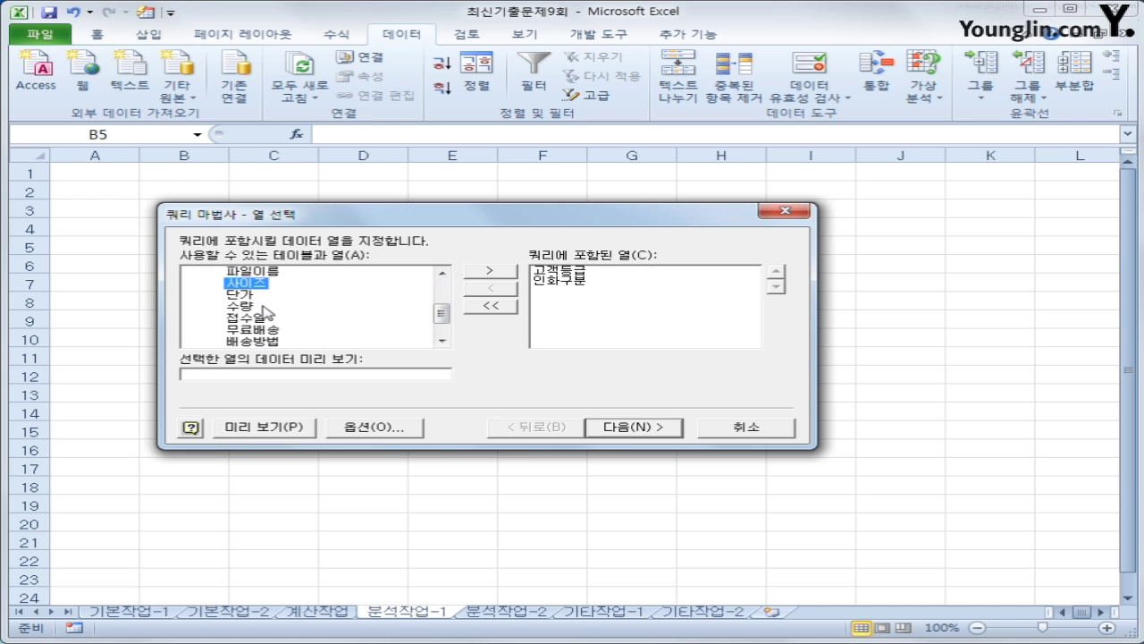
double_click(256, 284)
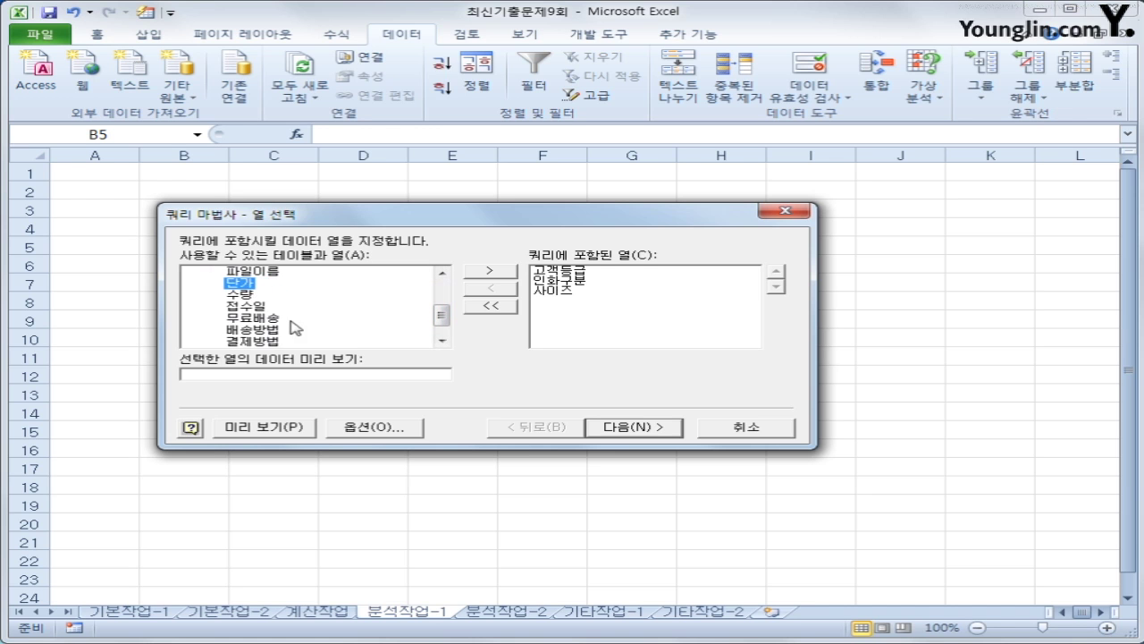
drag(442, 317, 442, 323)
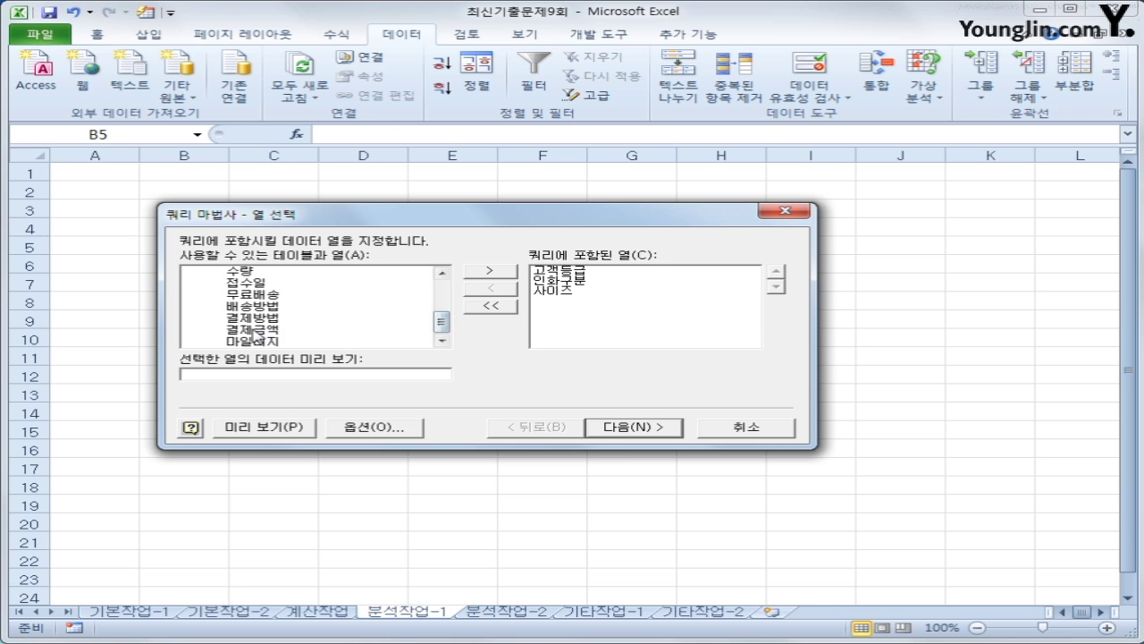
double_click(255, 330)
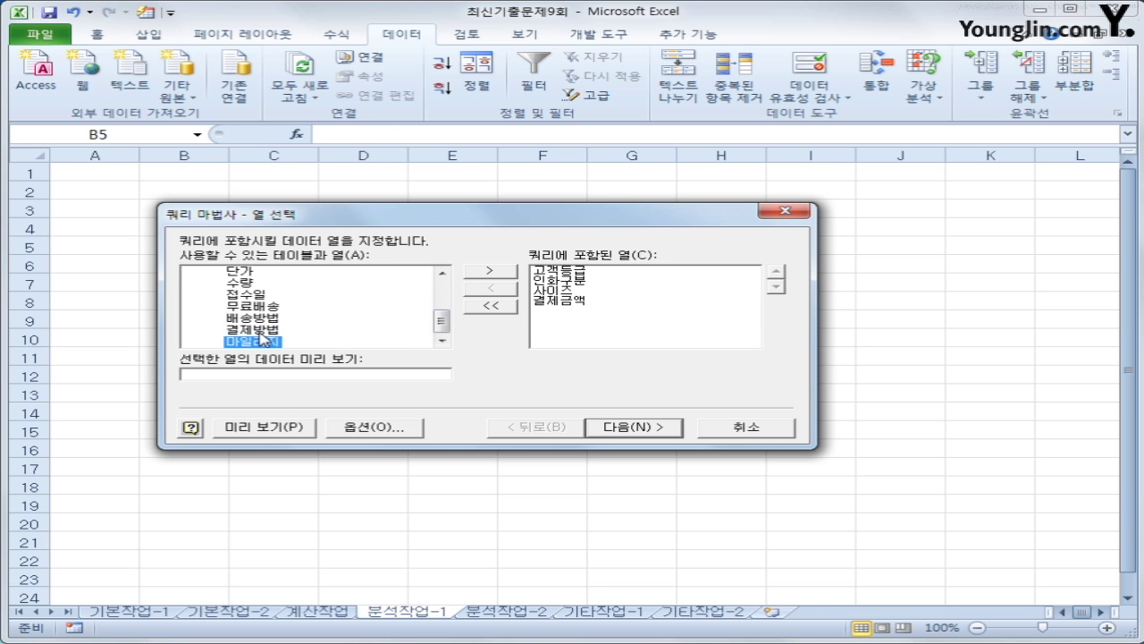
Step: Finish the query without filters or sorting and return its data to Excel as a pivot table report at $B$5
click(599, 431)
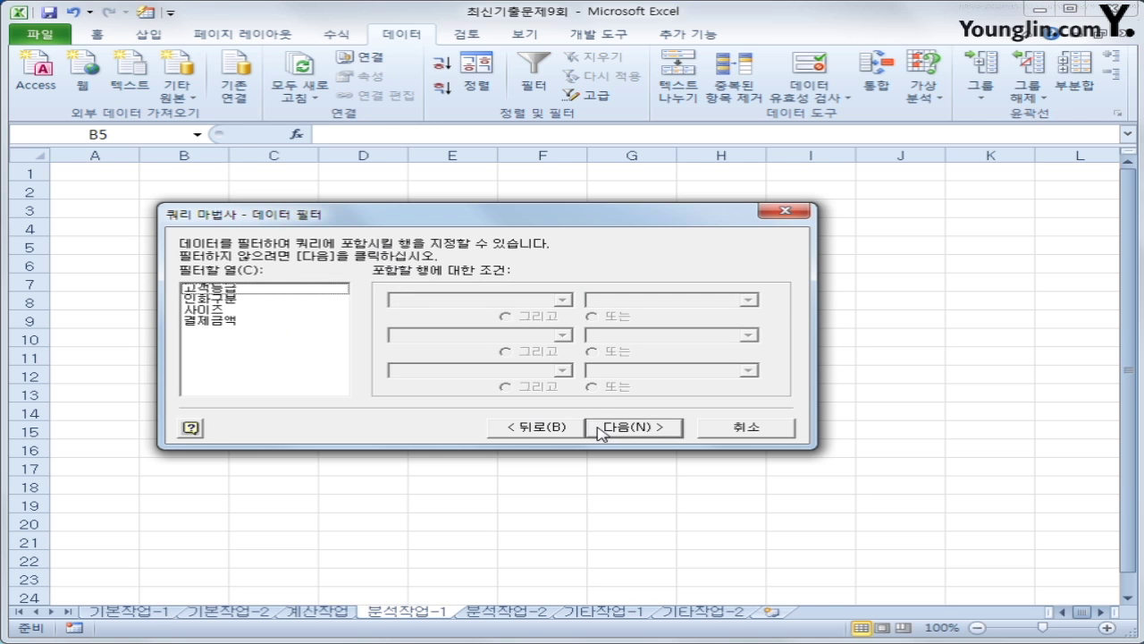
click(599, 431)
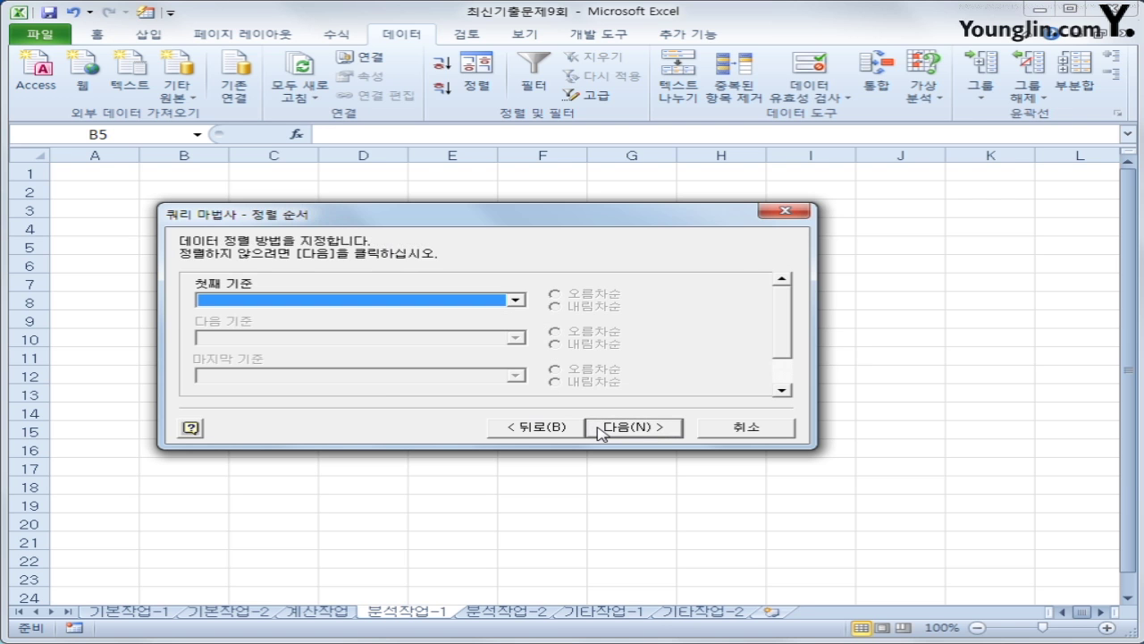
click(600, 429)
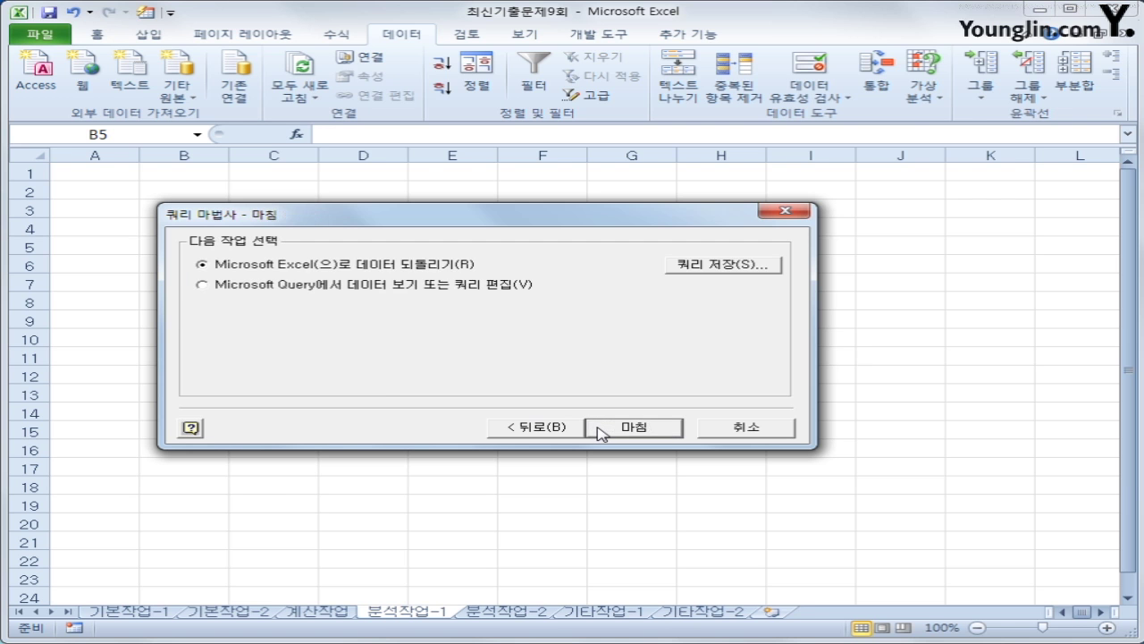
click(602, 427)
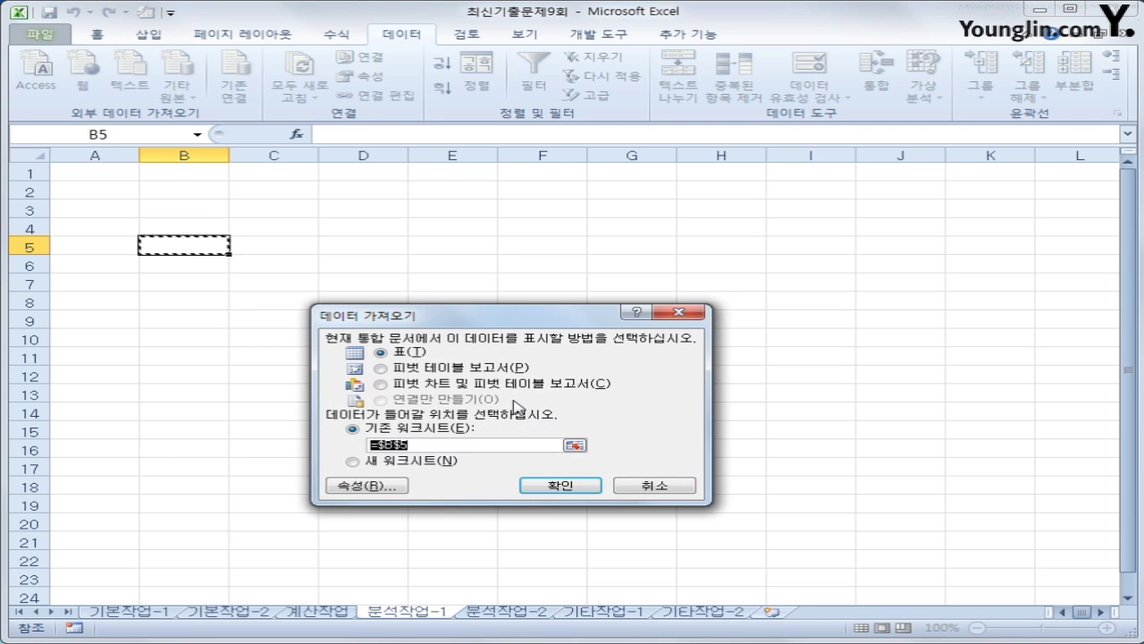
click(485, 367)
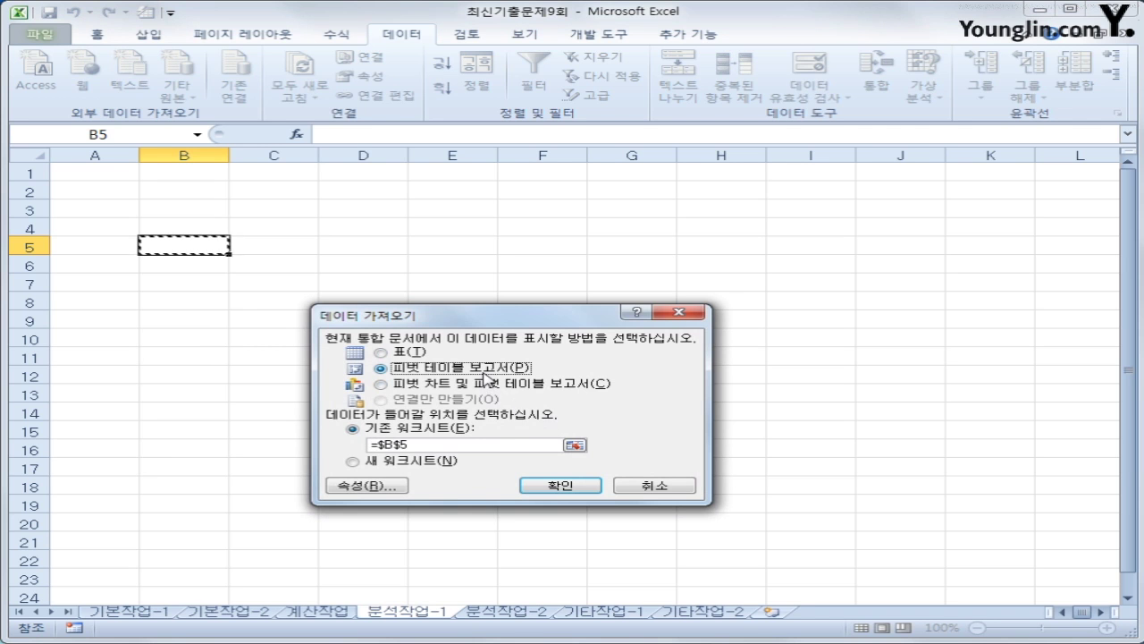
click(569, 483)
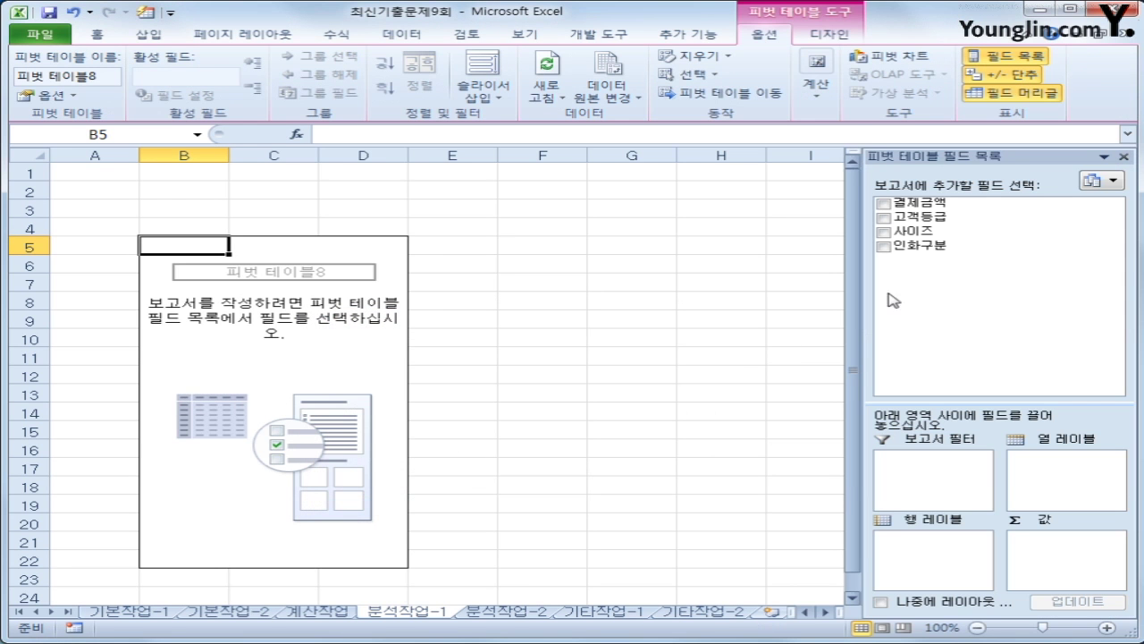
Step: Lay out the pivot table with 고객등급 as report filter, 인화구분 as rows, 사이즈 as columns and 결제금액 as summed values
drag(934, 217, 935, 474)
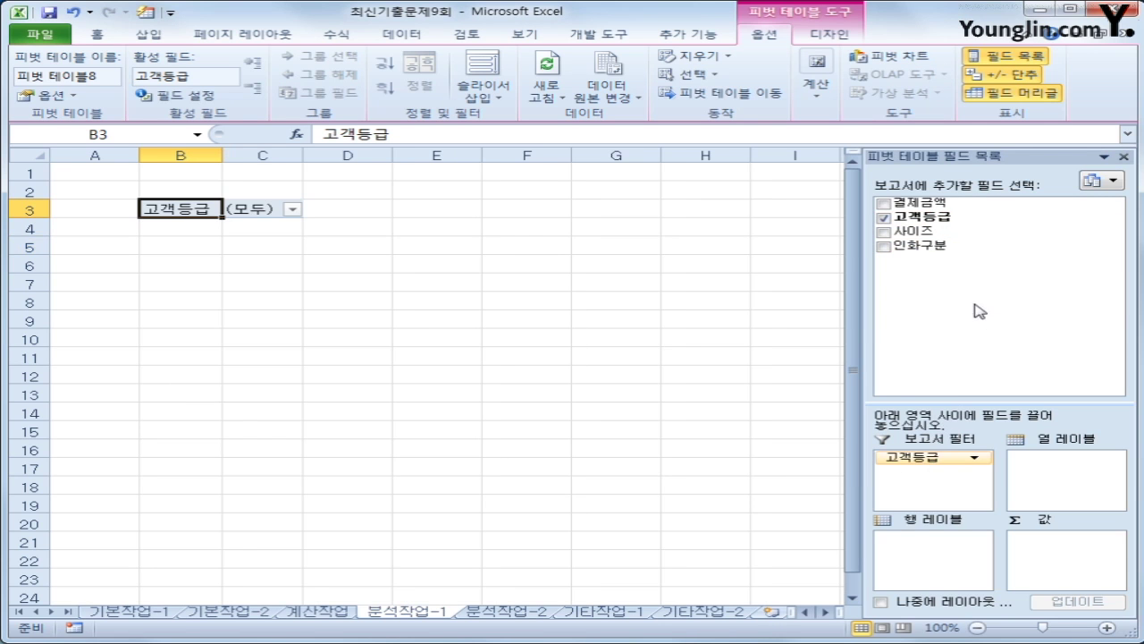
drag(945, 251, 931, 558)
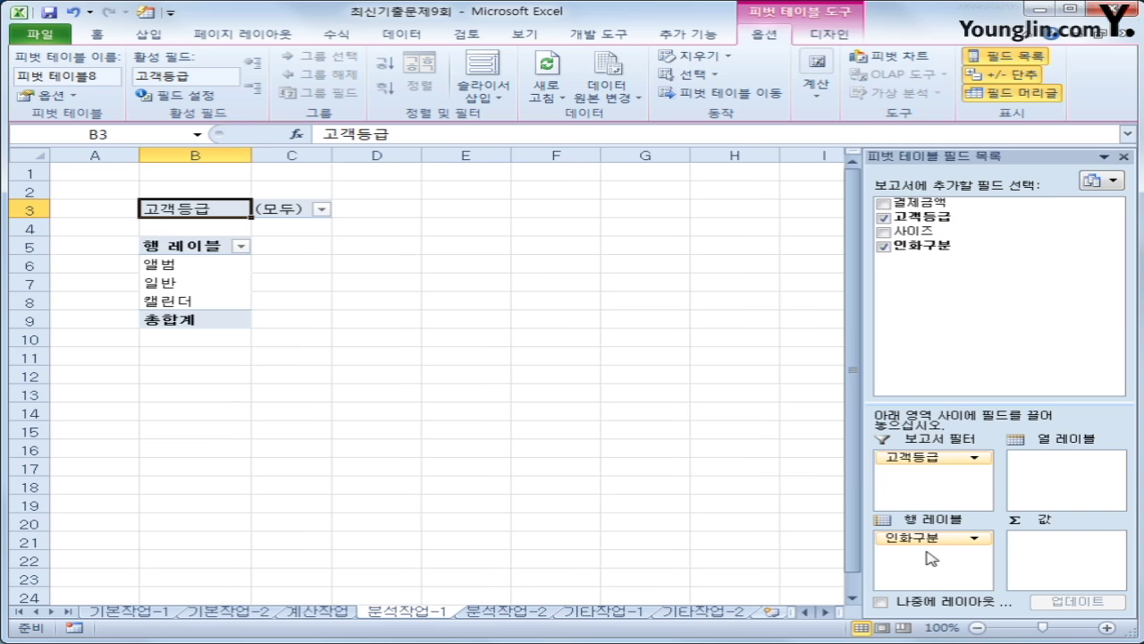
drag(912, 230, 1092, 483)
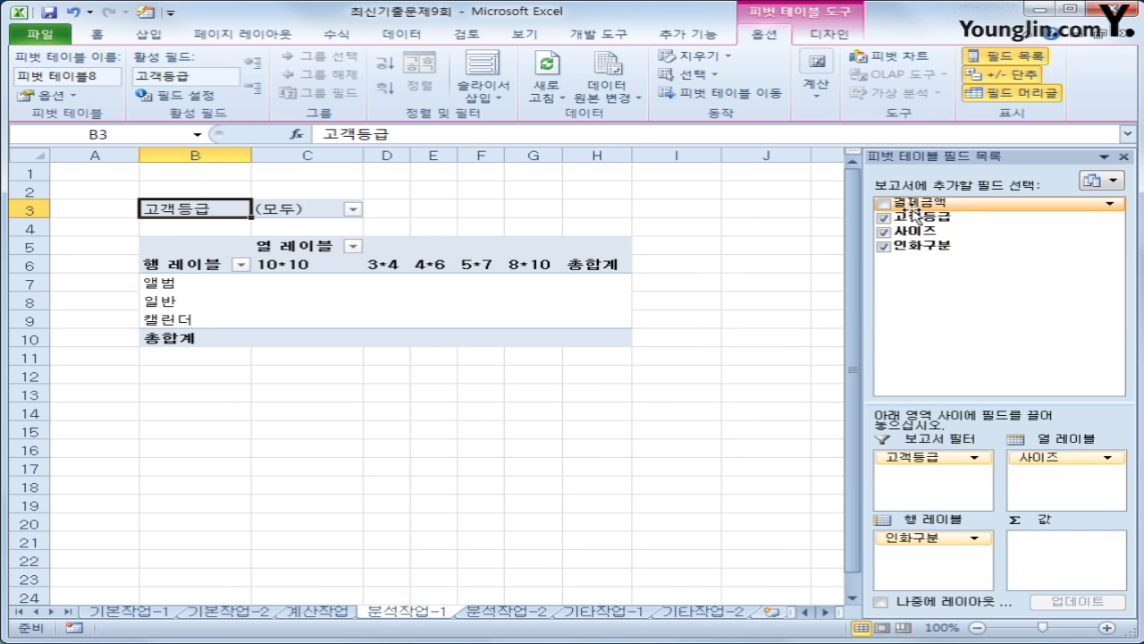
drag(912, 206, 1092, 578)
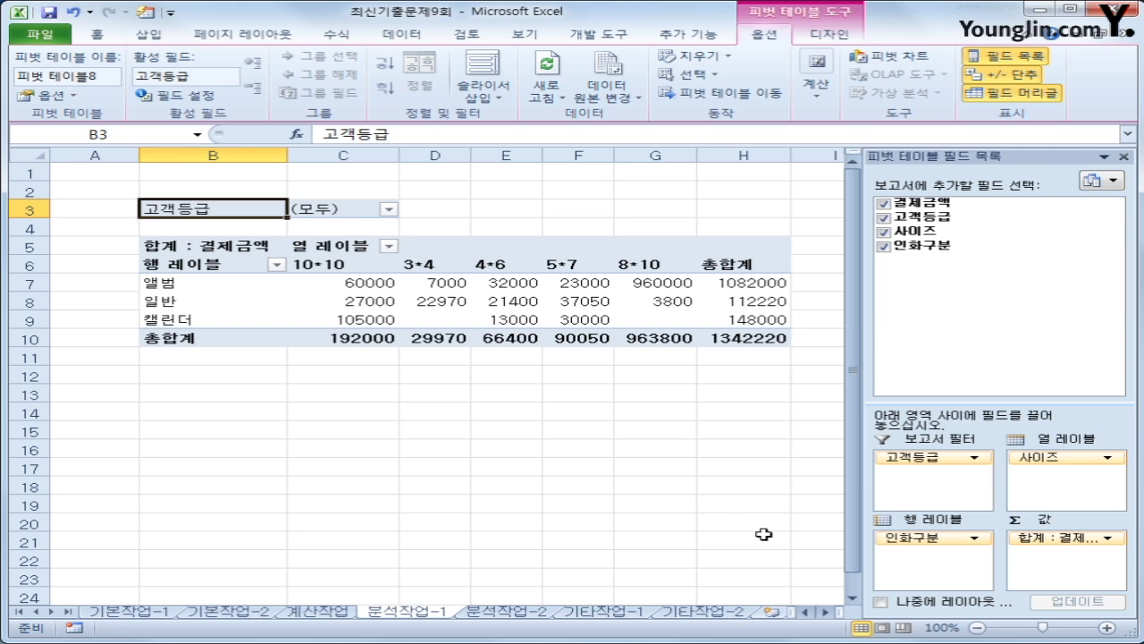
Step: Move the 10*10 item to the end of the 사이즈 columns
click(338, 264)
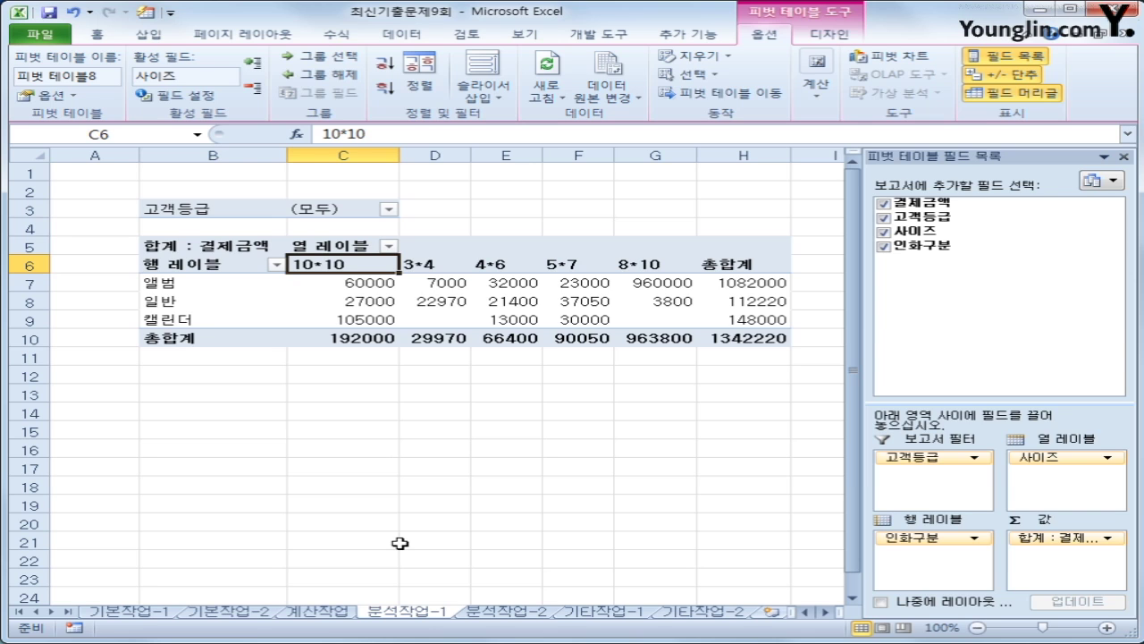
right_click(347, 266)
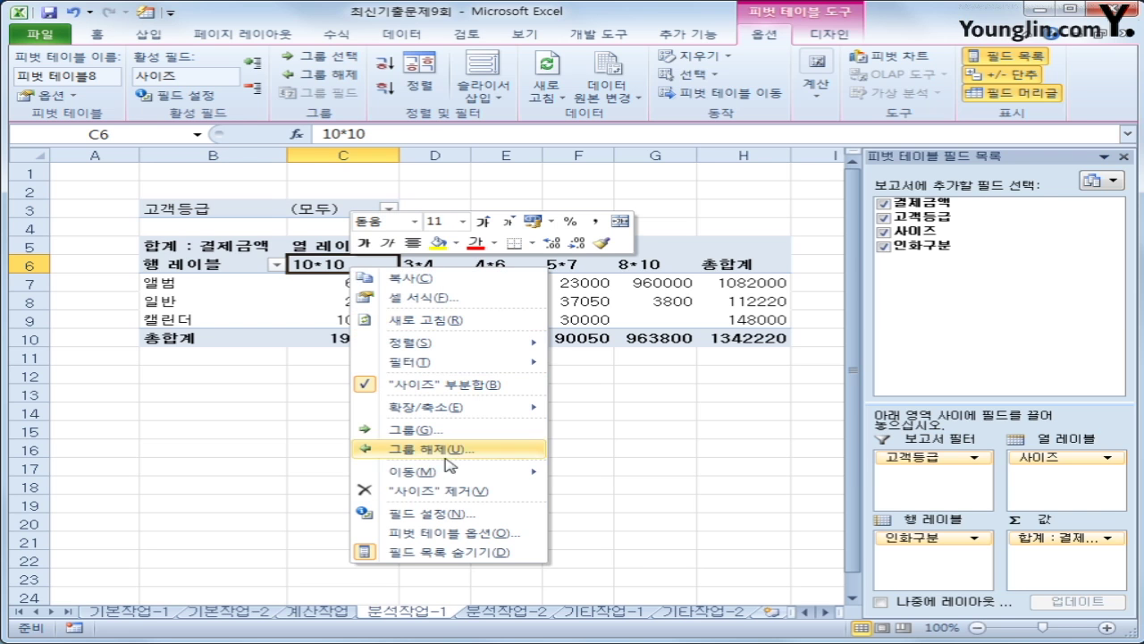
mouse_move(450, 473)
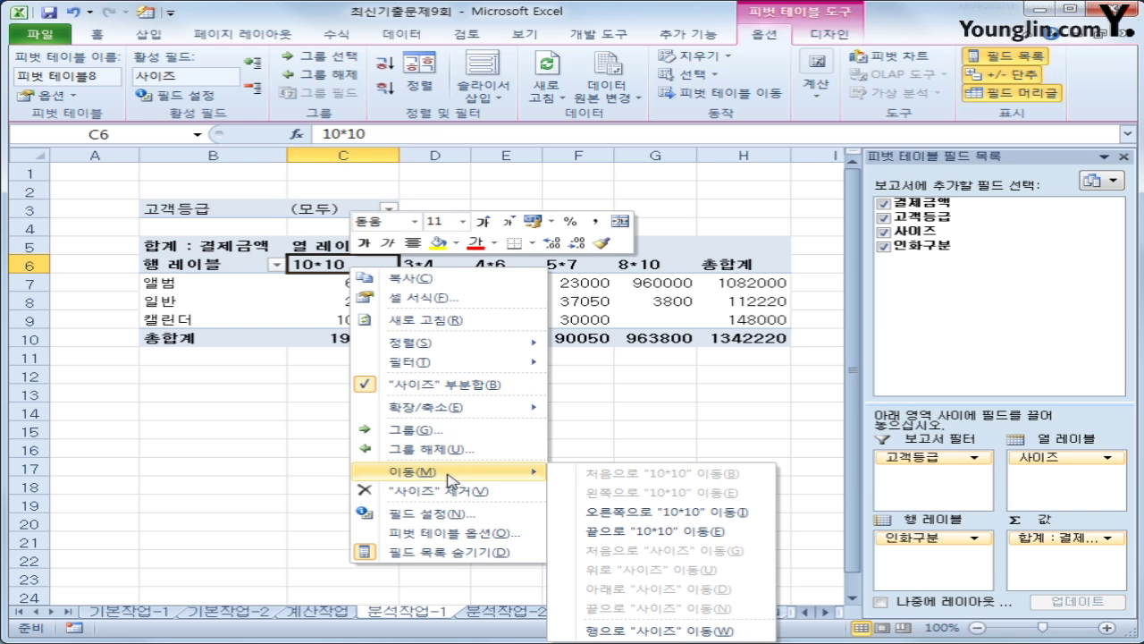
click(666, 531)
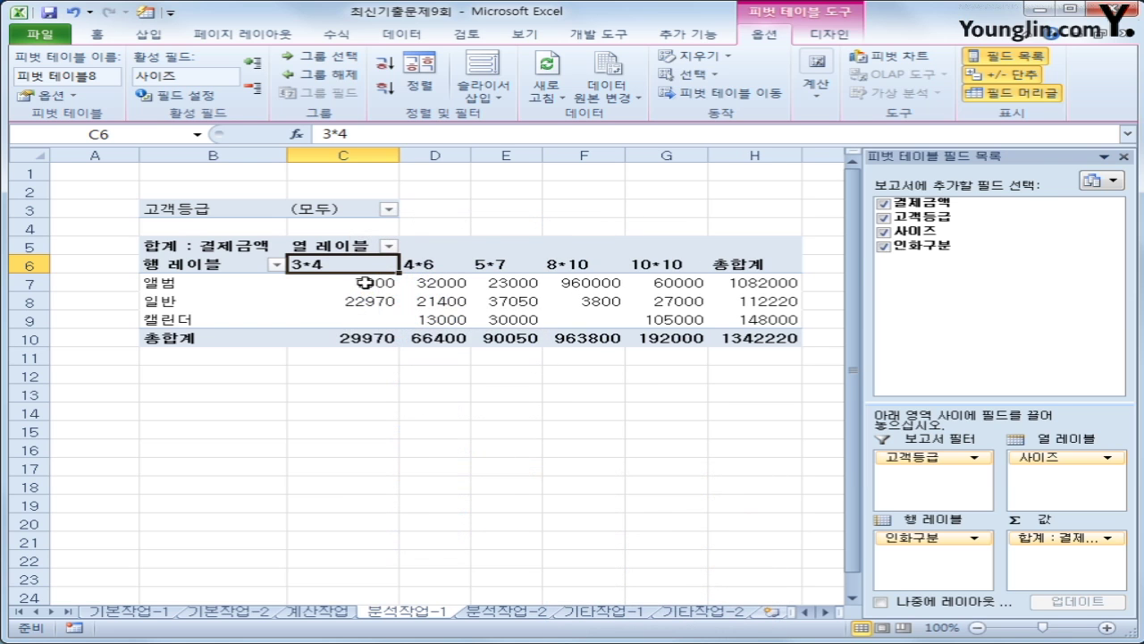
mouse_move(620, 327)
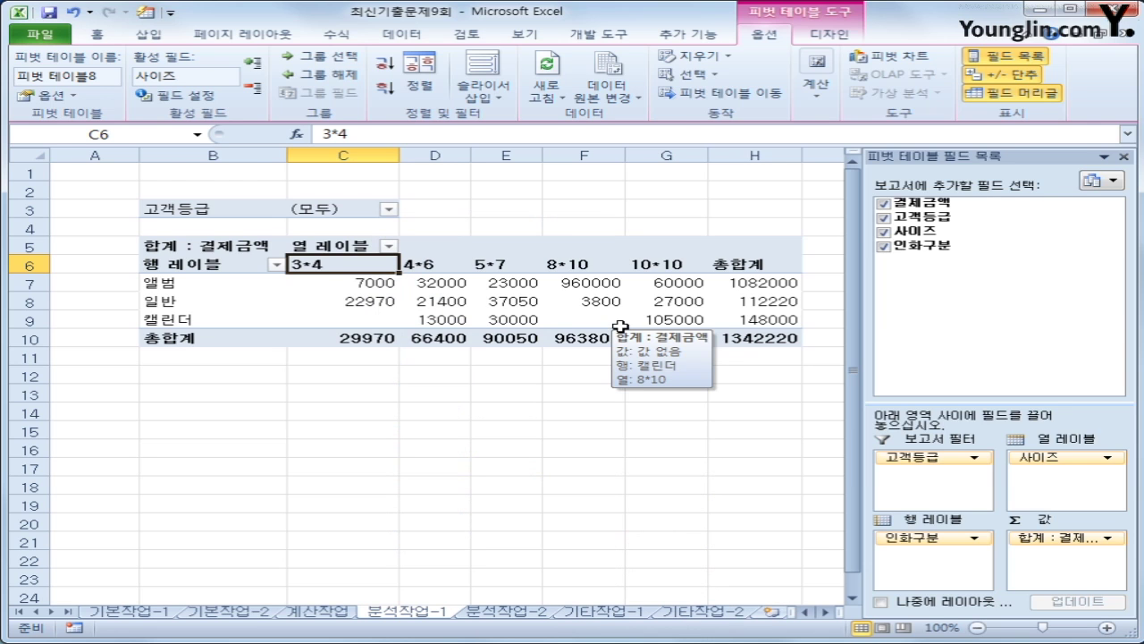
Step: Show the pivot table's report layout in tabular form (테이블 형식으로 표시) and check the row and column field headings
click(179, 264)
click(349, 249)
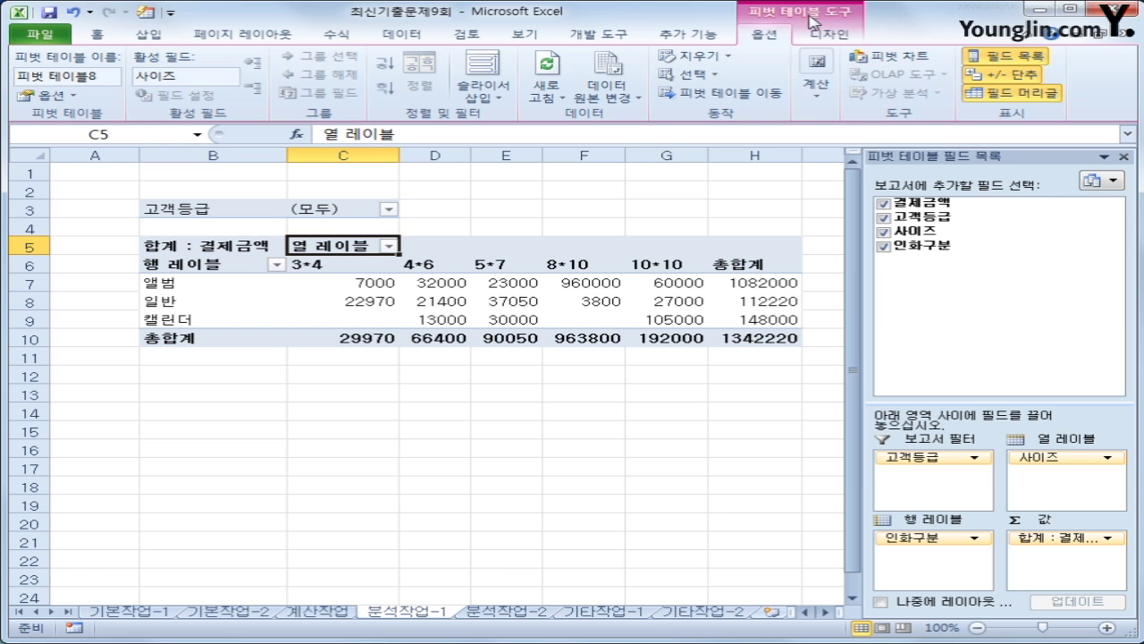
click(820, 34)
click(164, 99)
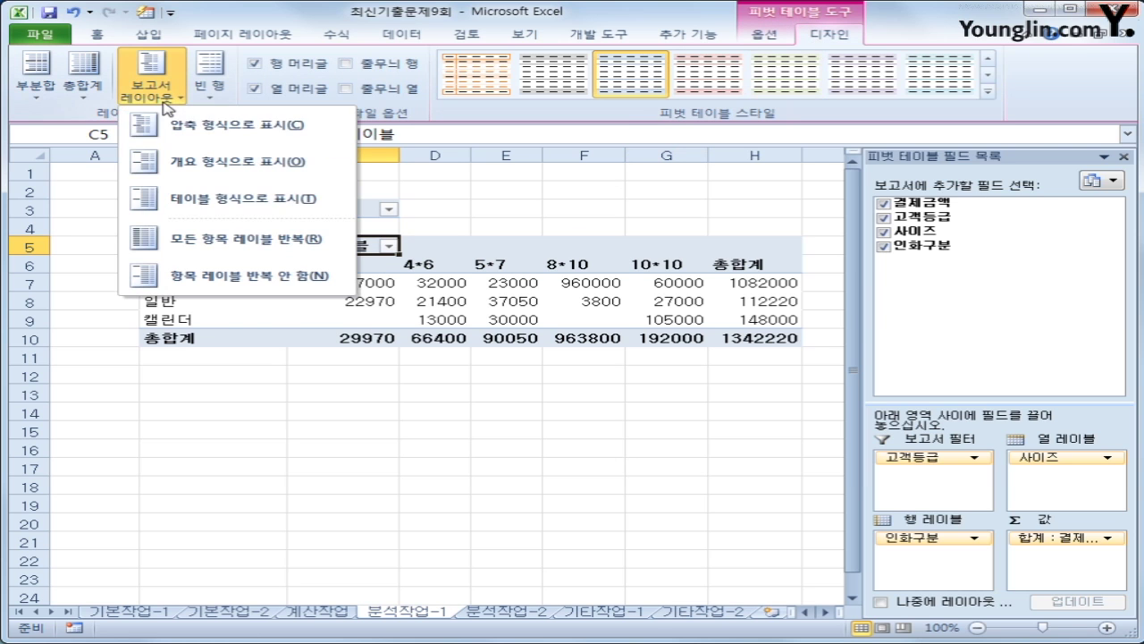
click(179, 197)
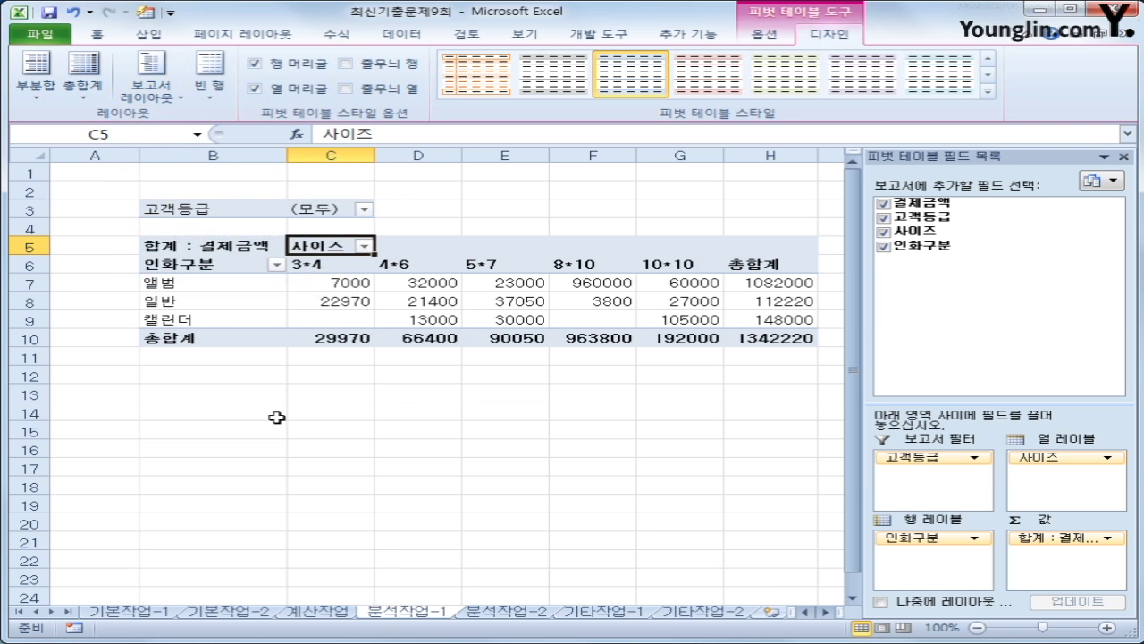
click(277, 418)
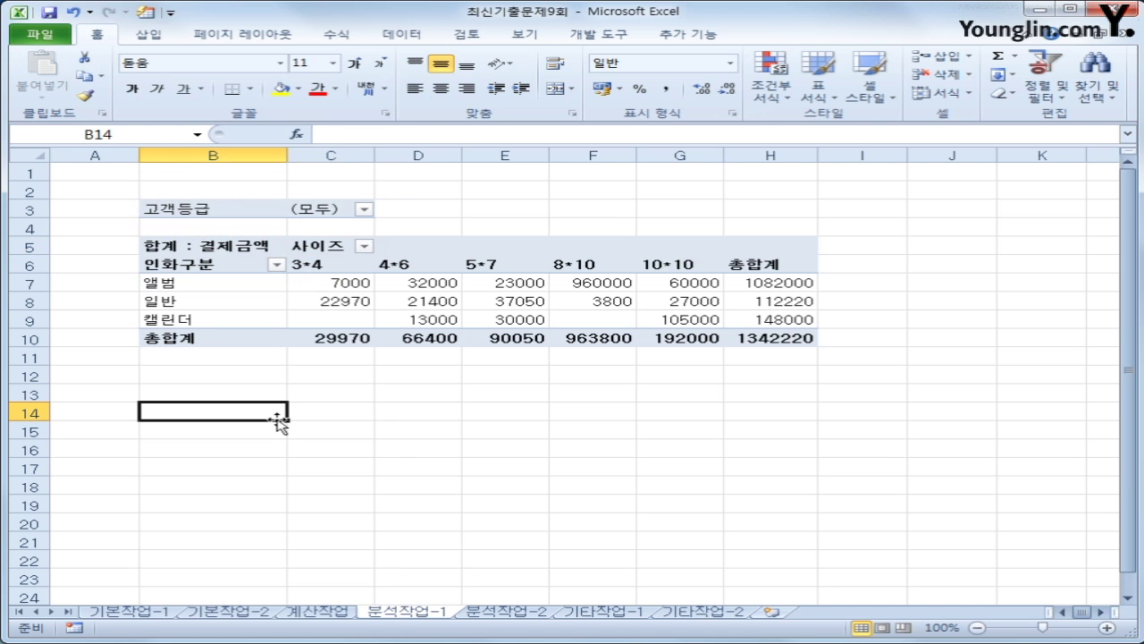
click(199, 266)
click(335, 247)
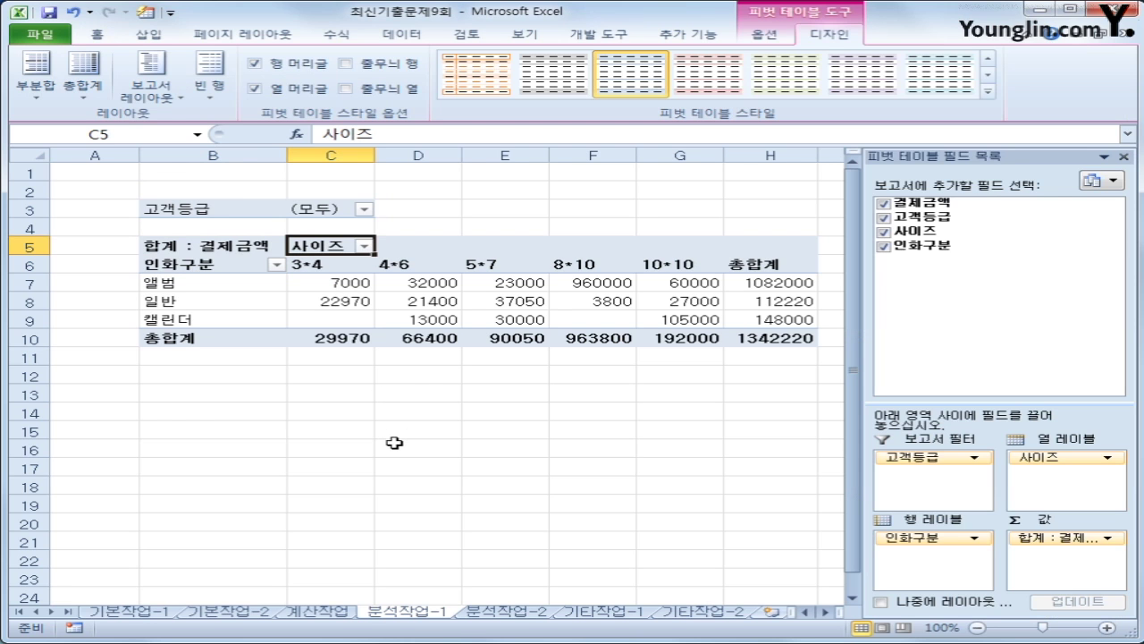
Step: Format the pivot values in C7:H10 with the accounting (회계) number format and the currency symbol set to 없음
drag(345, 283, 742, 338)
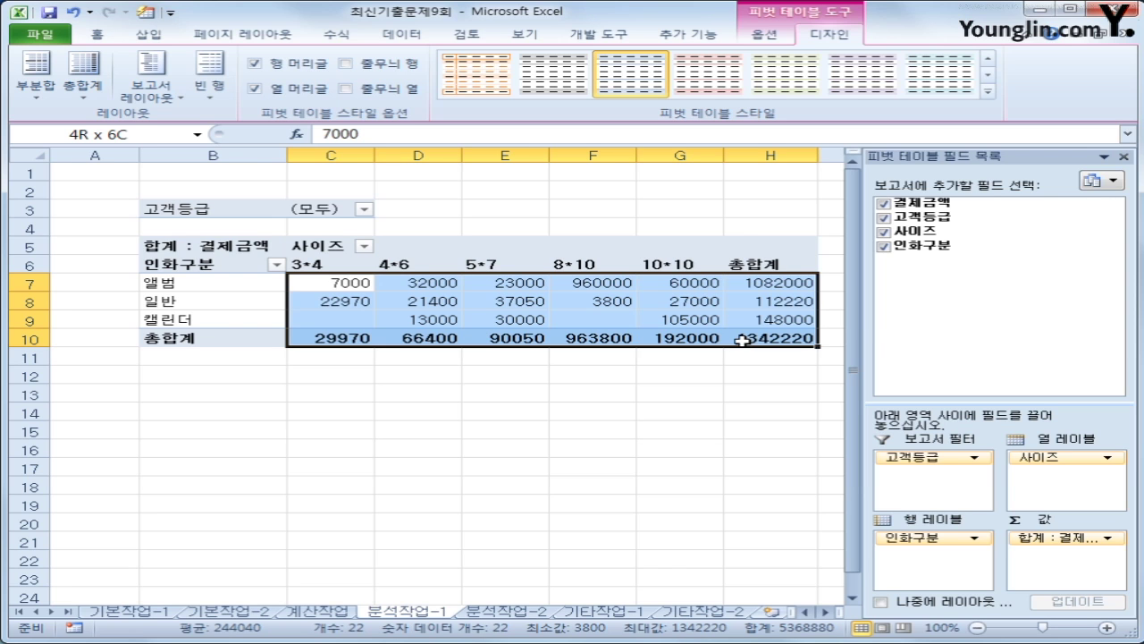
drag(742, 338, 742, 338)
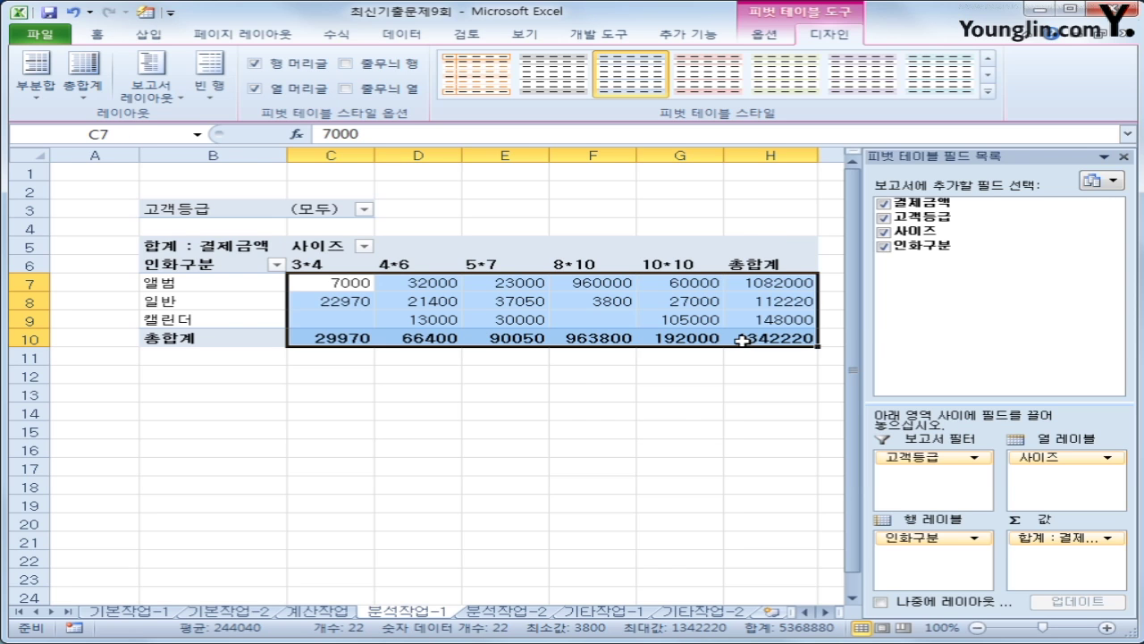
right_click(507, 300)
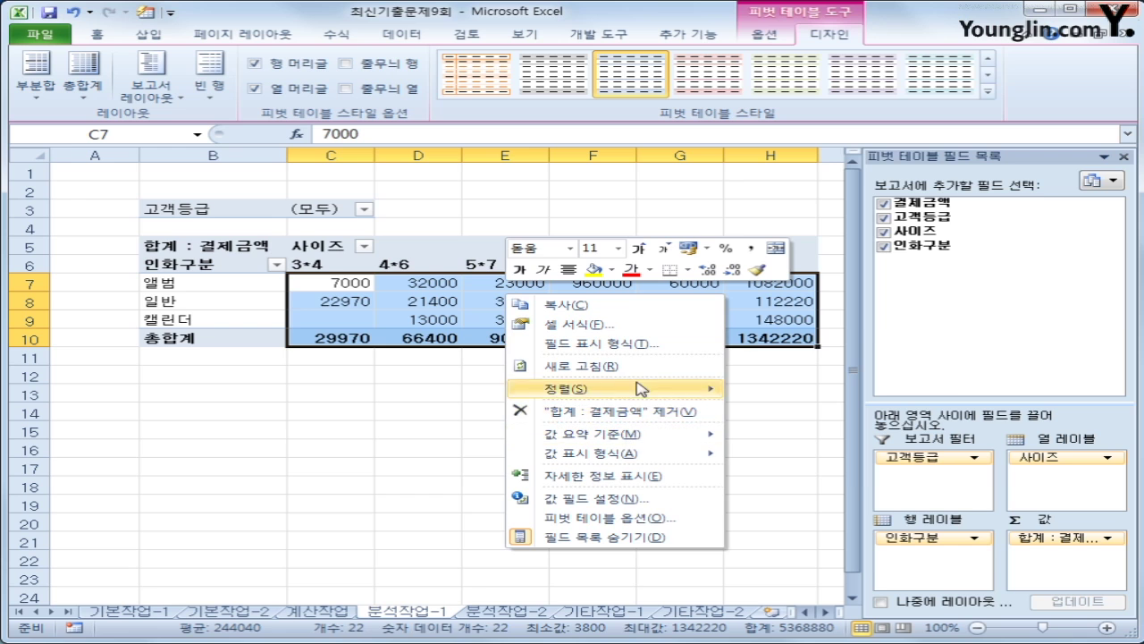
click(570, 344)
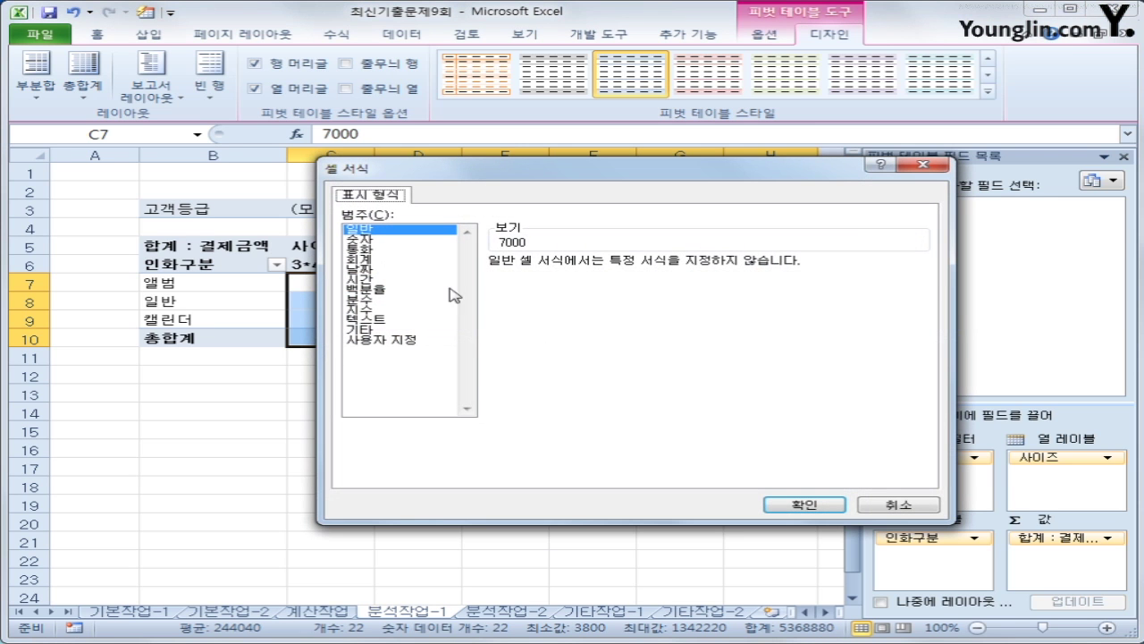
click(381, 260)
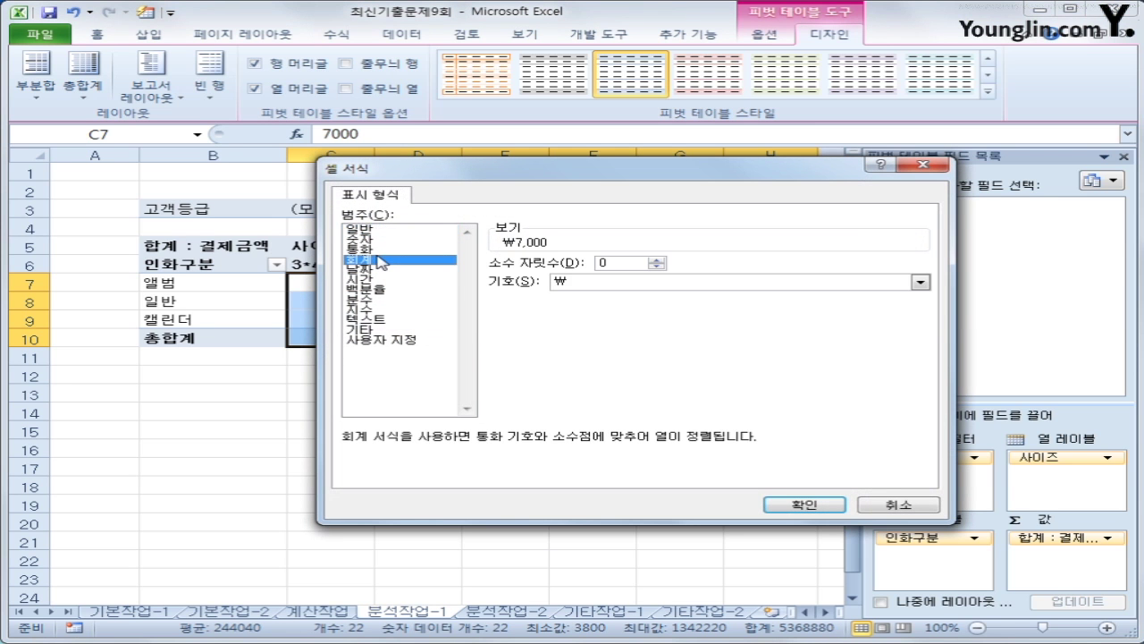
click(582, 285)
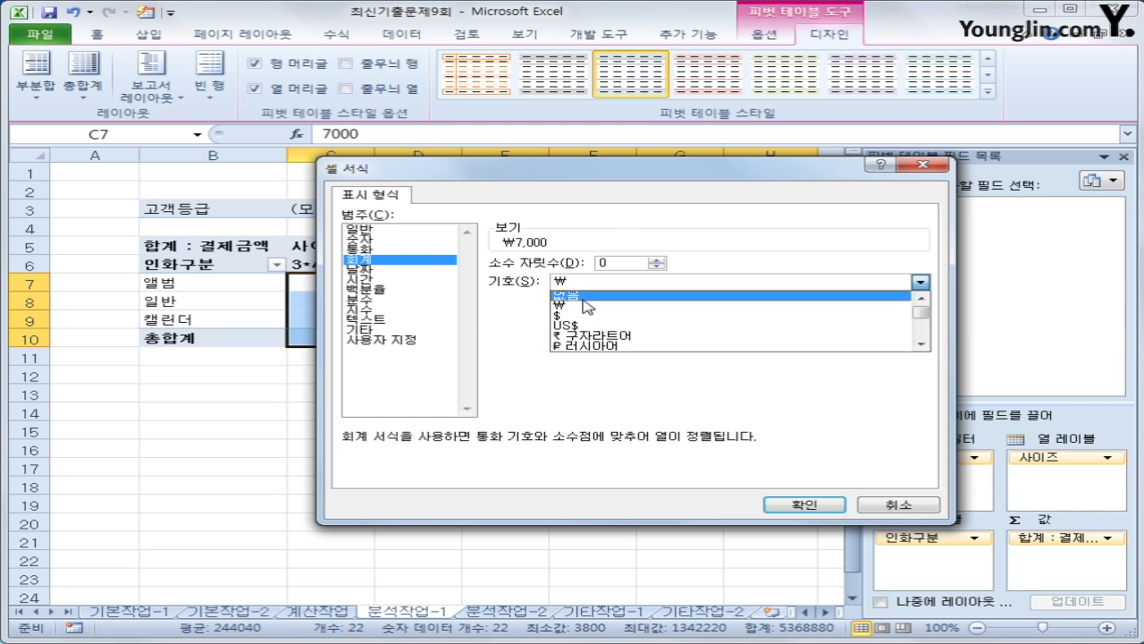
click(588, 307)
click(792, 501)
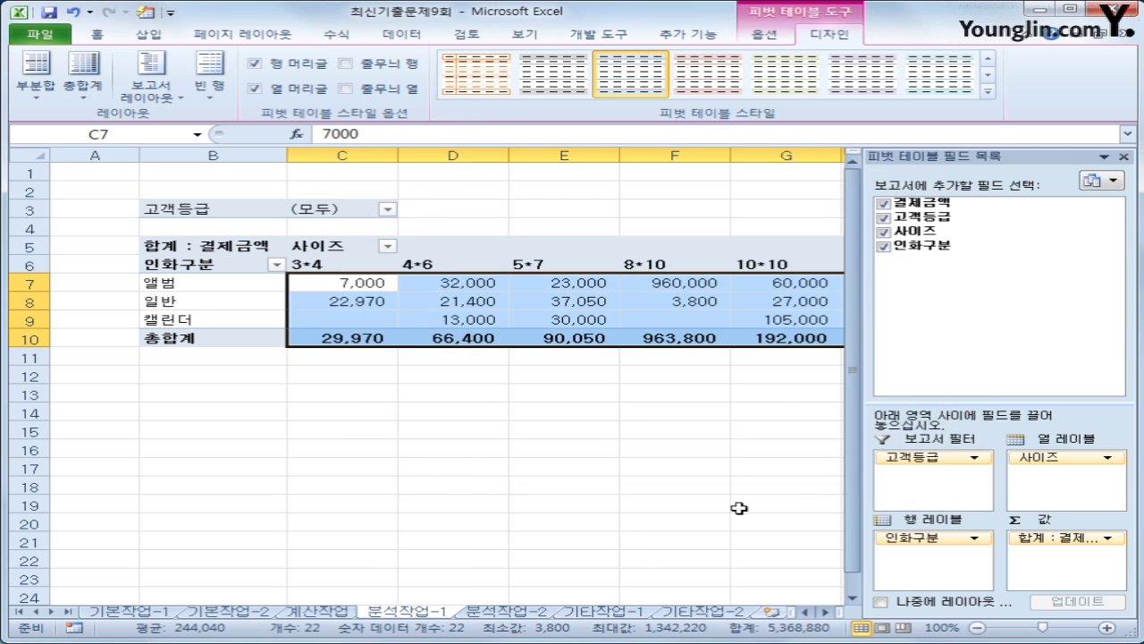
click(509, 412)
click(505, 339)
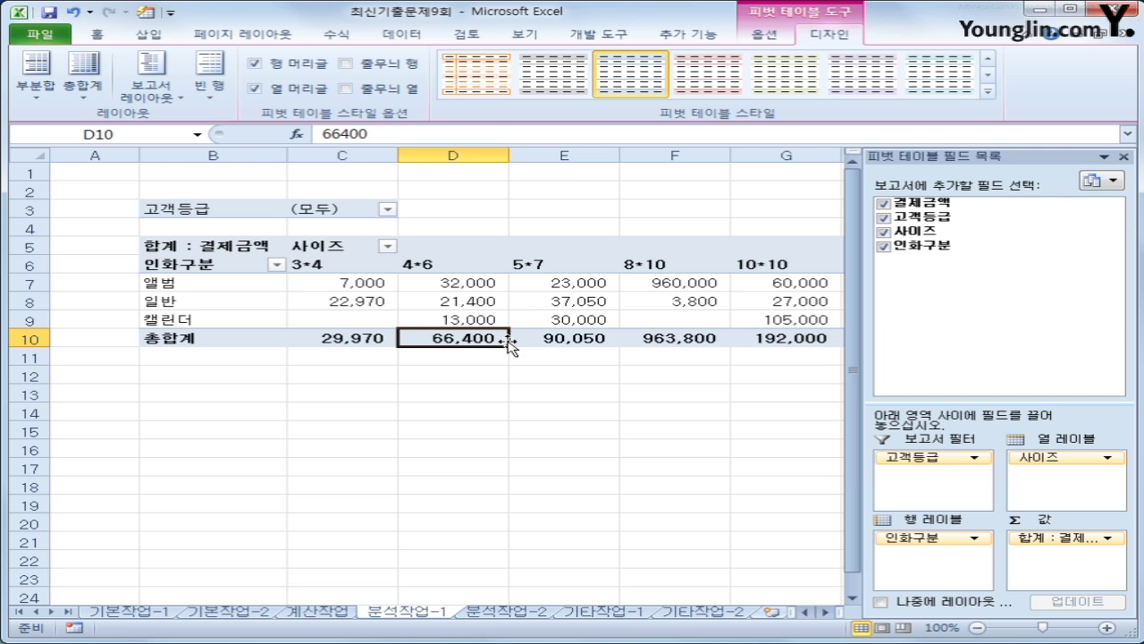
Step: Apply the 표 1 AutoFormat (자동 서식) design to the pivot table on 분석작업-1
click(298, 288)
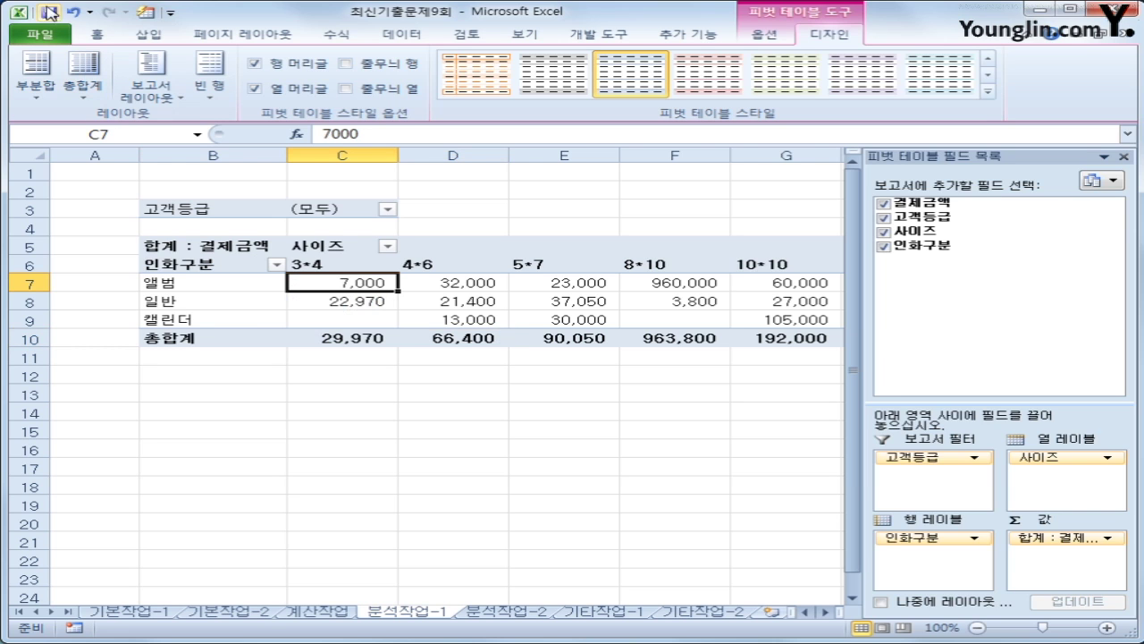
click(147, 14)
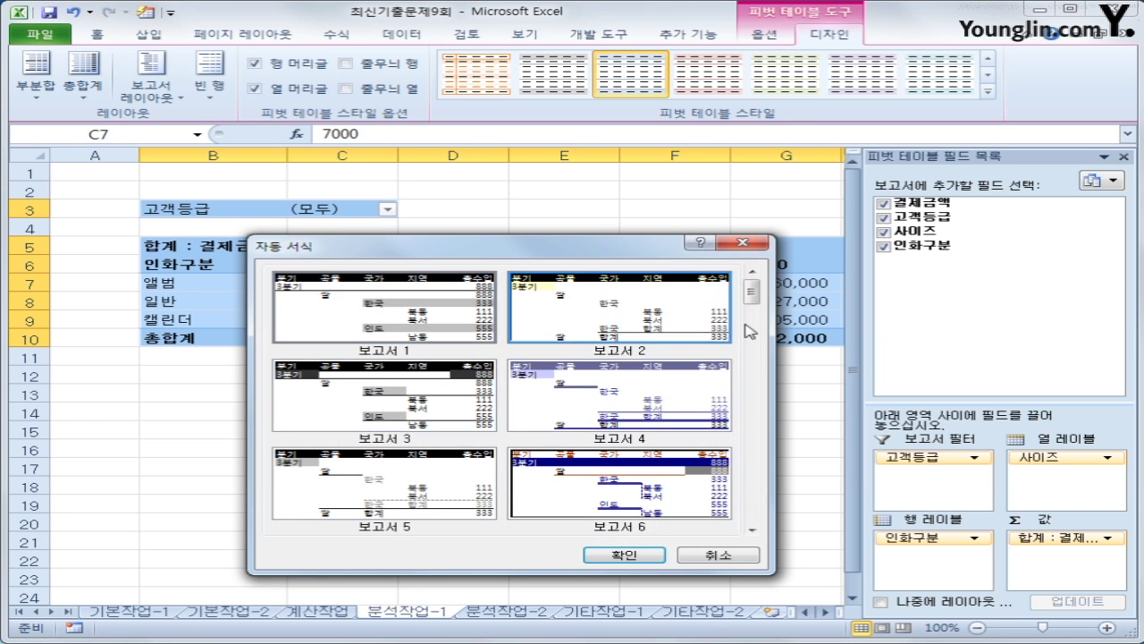
drag(750, 295, 741, 370)
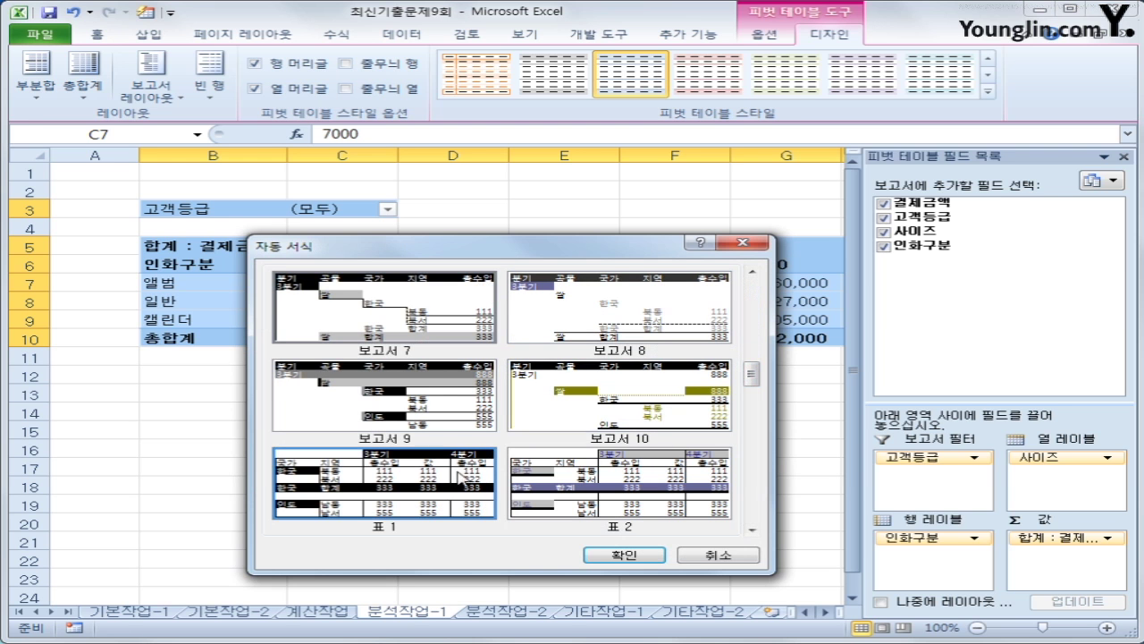
click(383, 515)
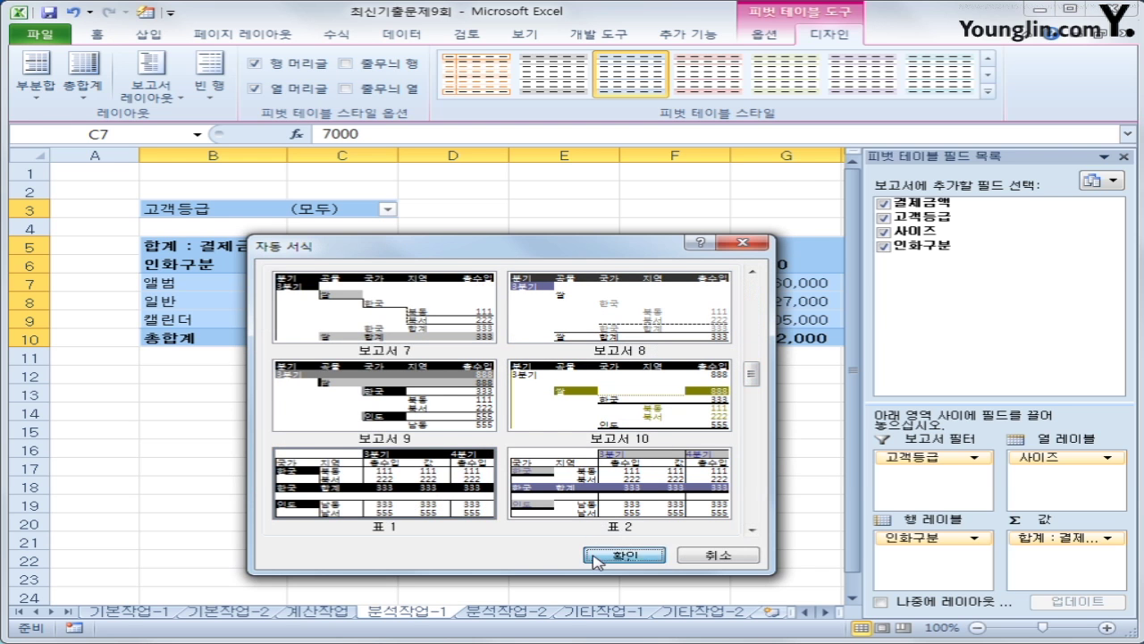
click(624, 556)
click(597, 503)
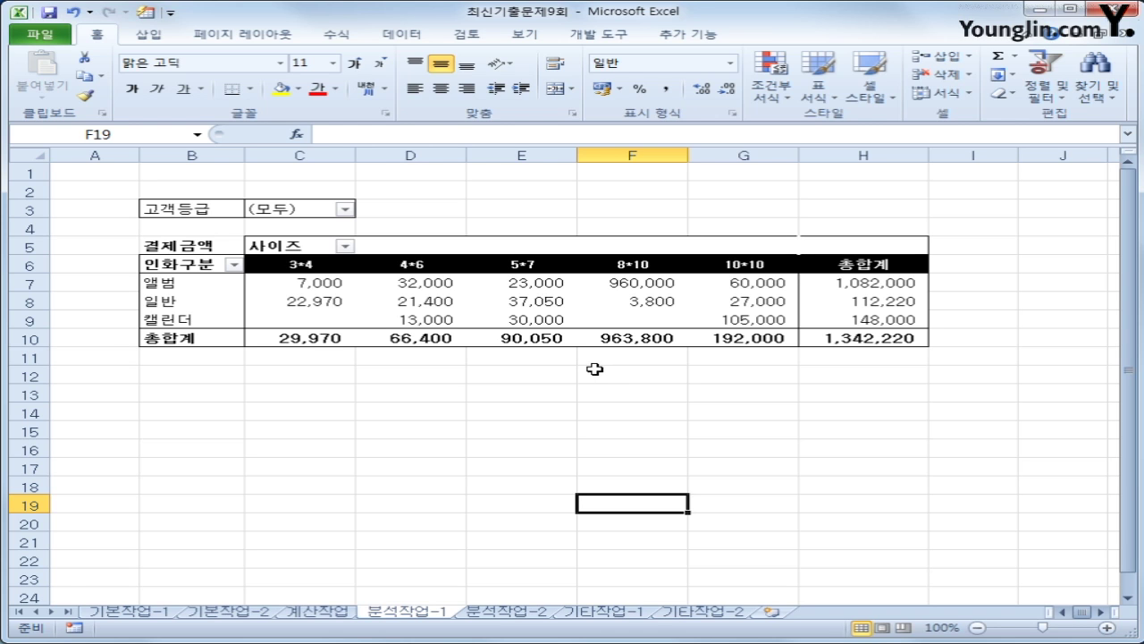
Step: On the 분석작업-2 sheet, start recording a macro named 인화관리 from an empty cell outside the table
click(528, 615)
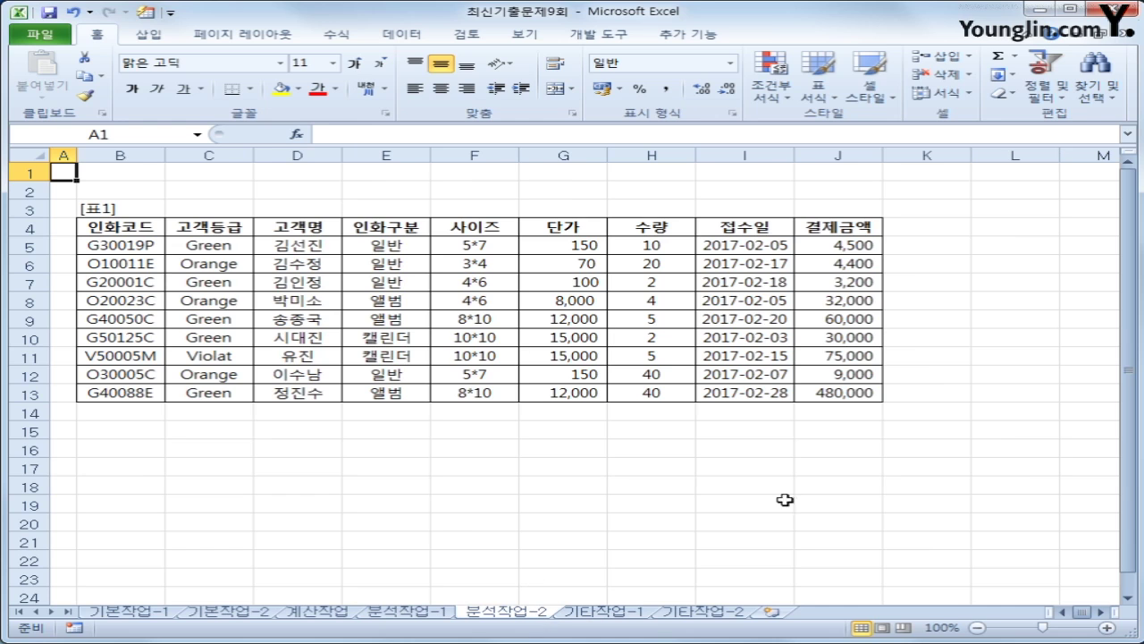
click(980, 444)
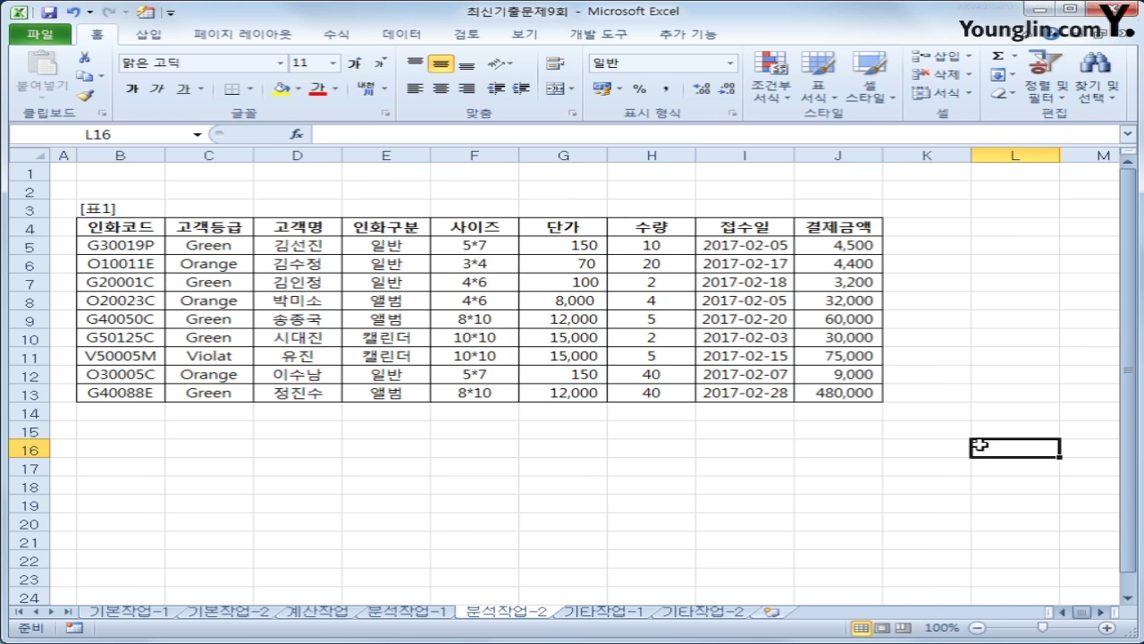
click(583, 35)
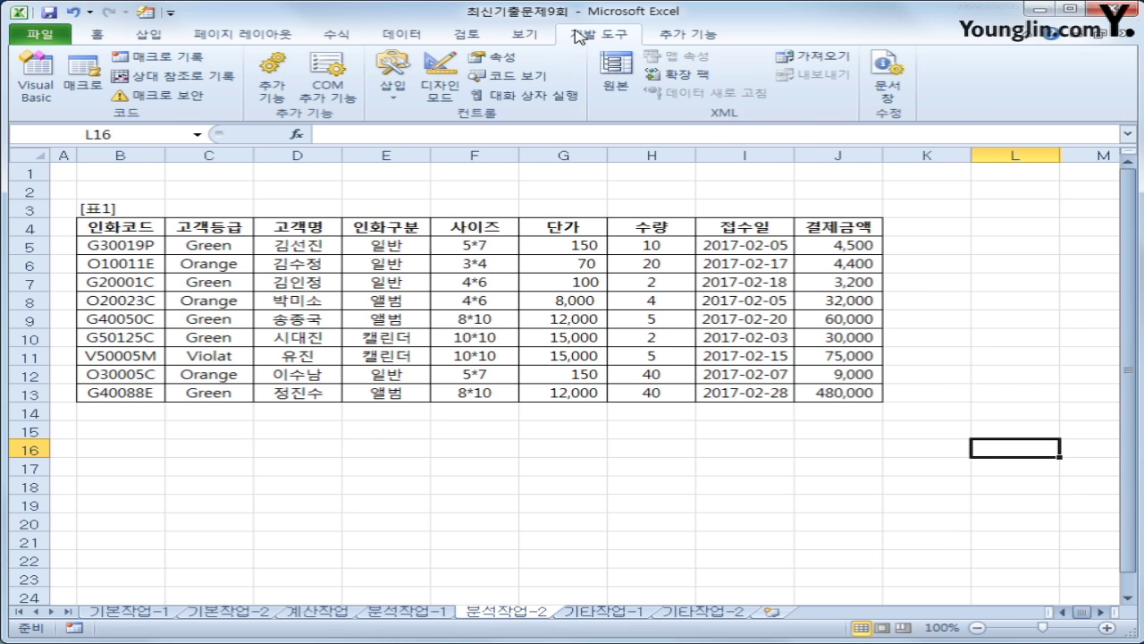
click(196, 59)
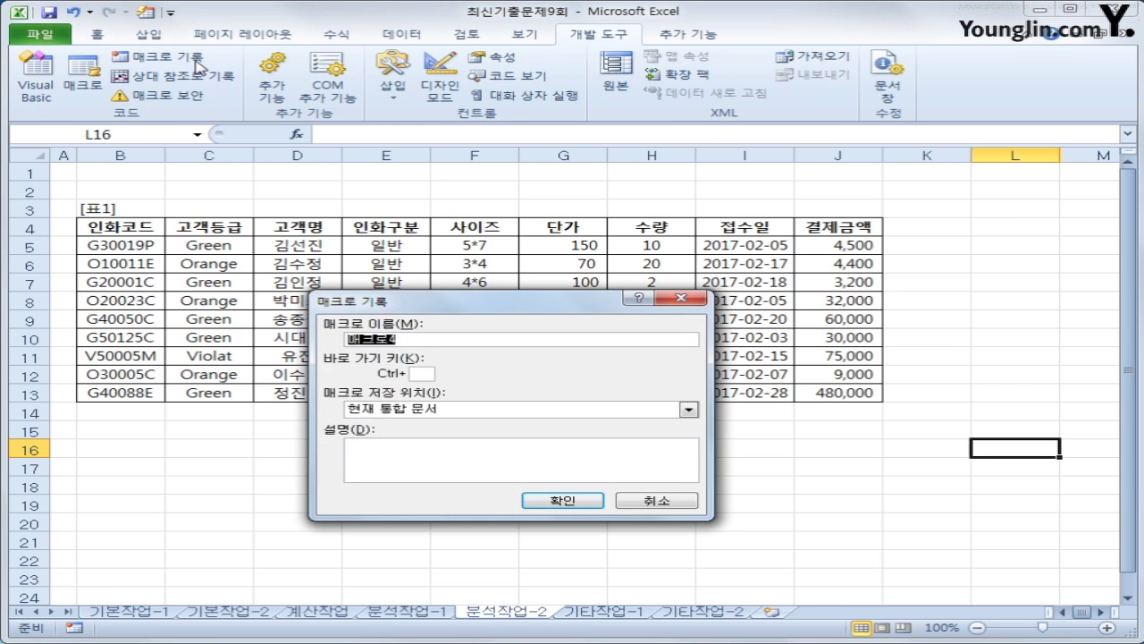
text(평균)
key(Return)
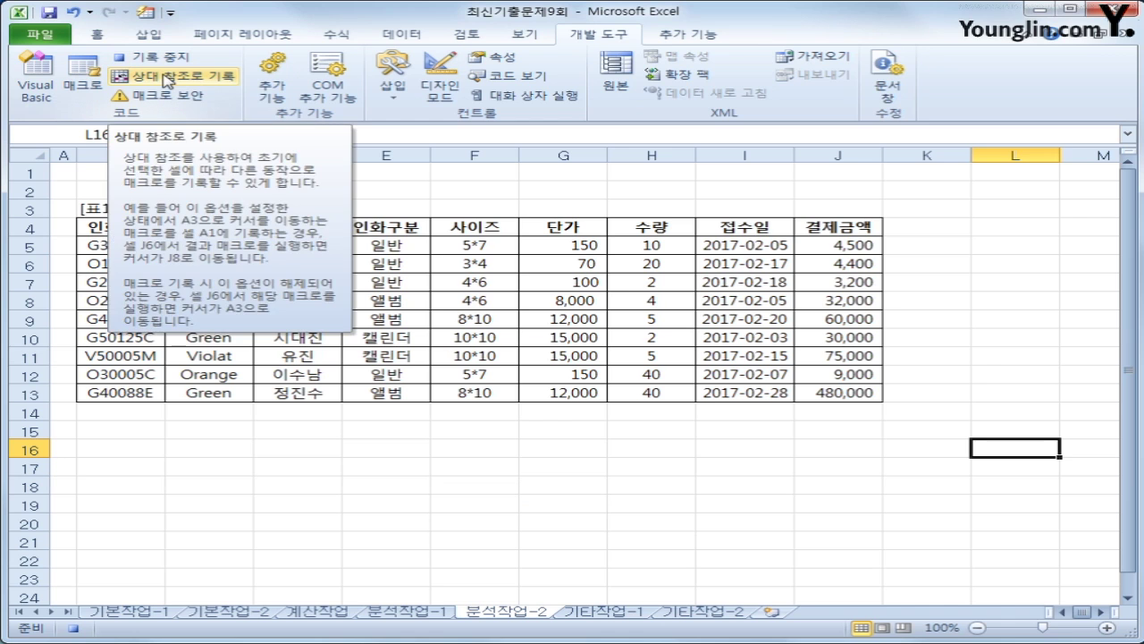
Step: Sort the [표1] table in ascending order by 인화구분
click(366, 230)
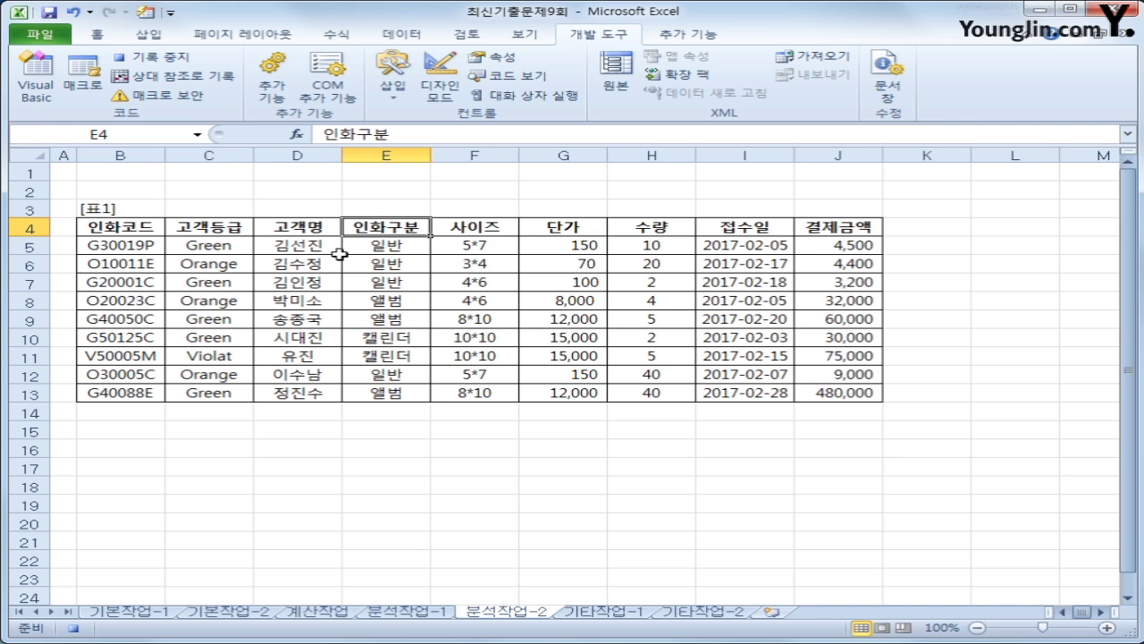
click(402, 34)
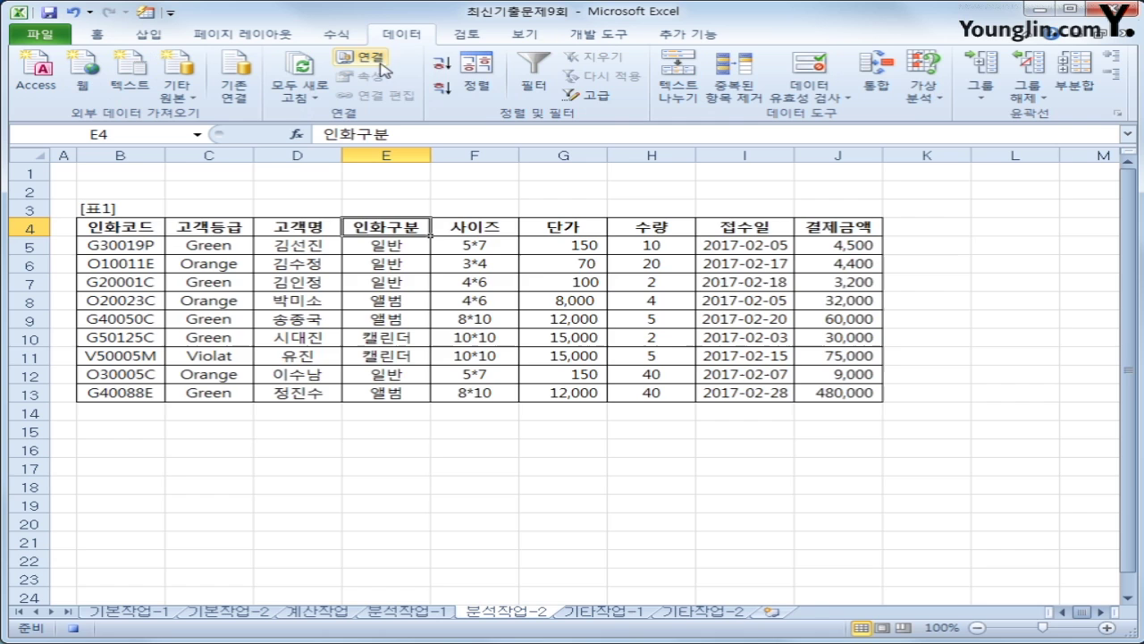
click(444, 66)
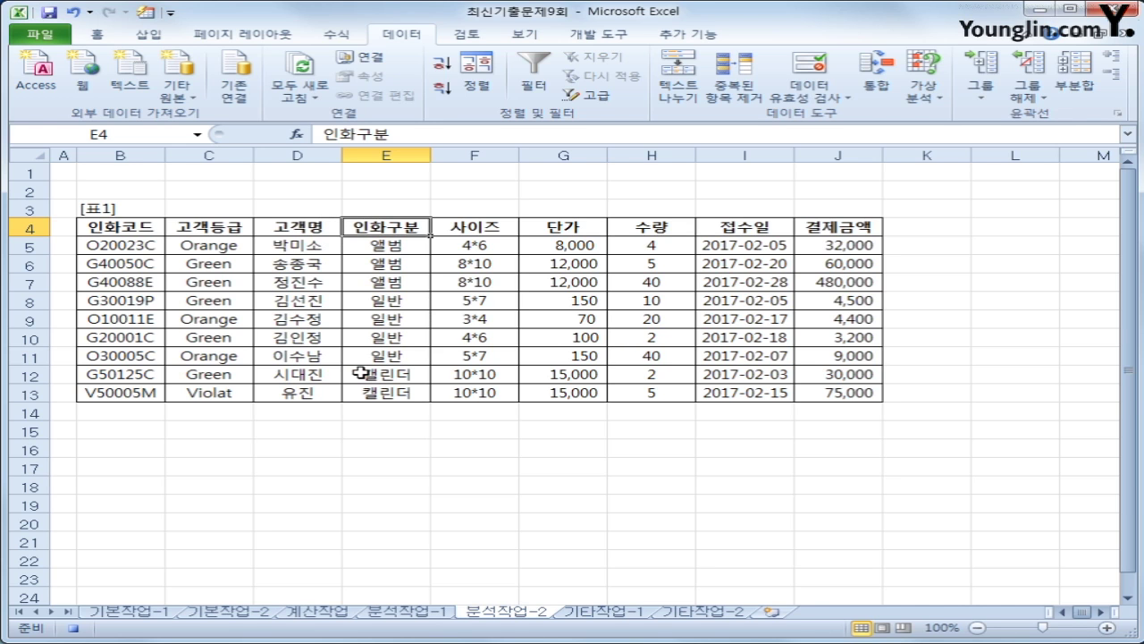
Step: Add subtotals to [표1] grouped by 인화구분, using 합계 for 수량 and 결제금액, and stop the macro recording
click(1071, 87)
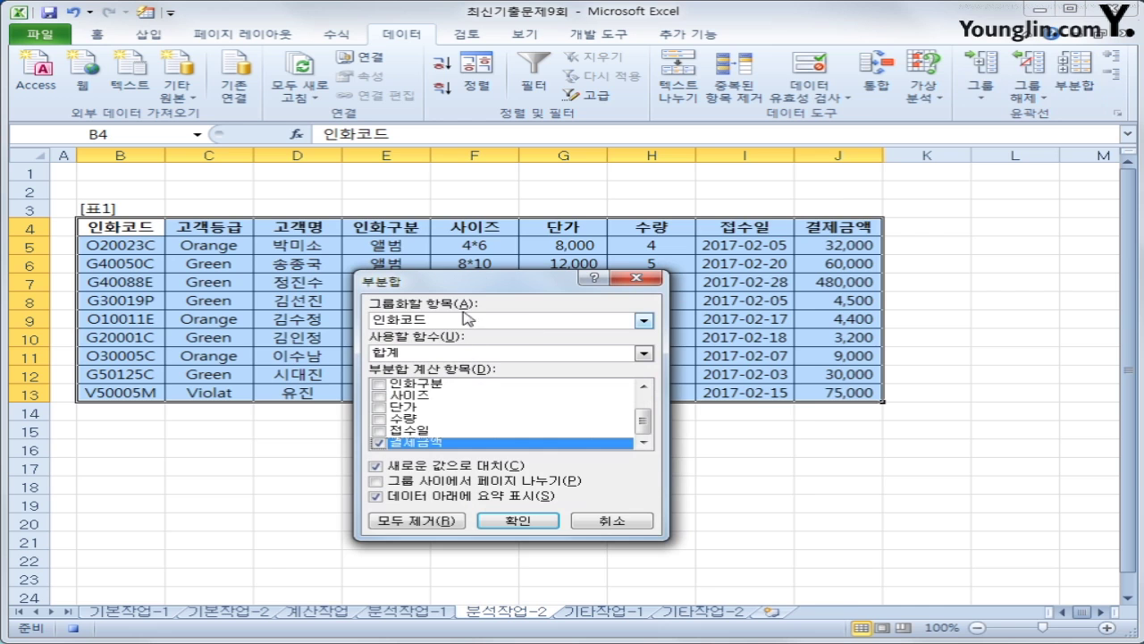
drag(473, 291, 656, 222)
click(658, 250)
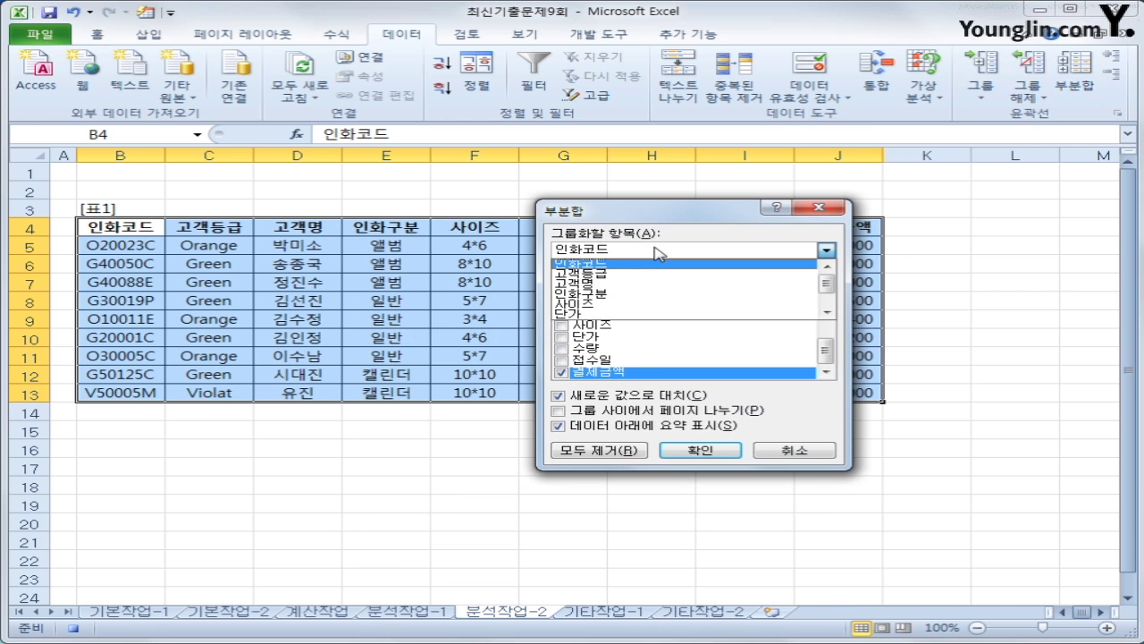
click(650, 295)
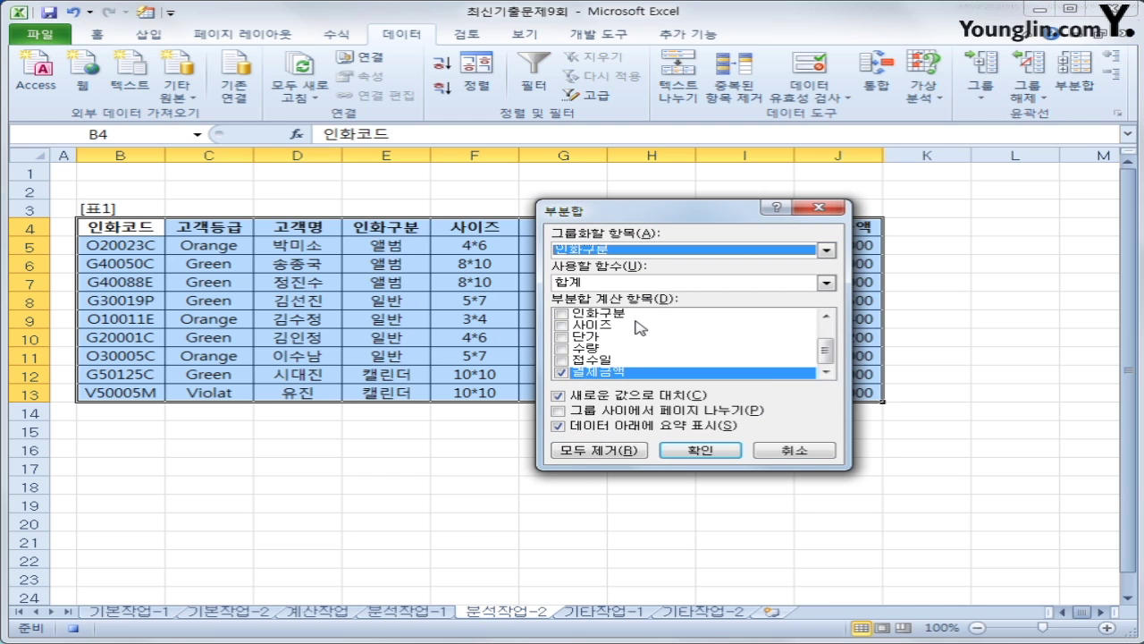
click(560, 350)
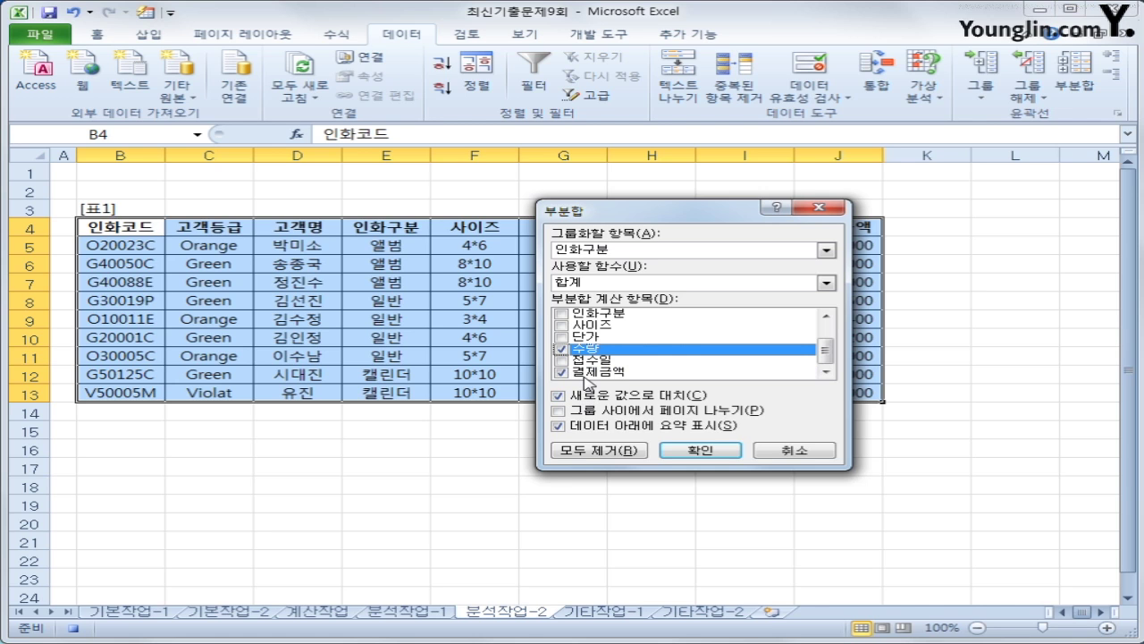
click(716, 452)
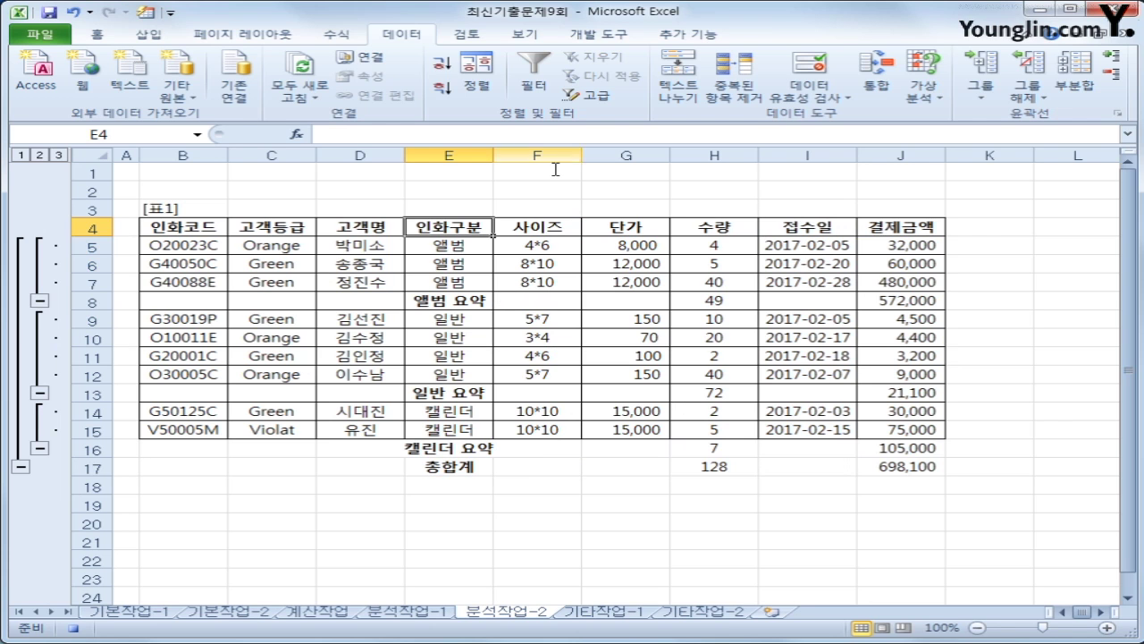
click(599, 35)
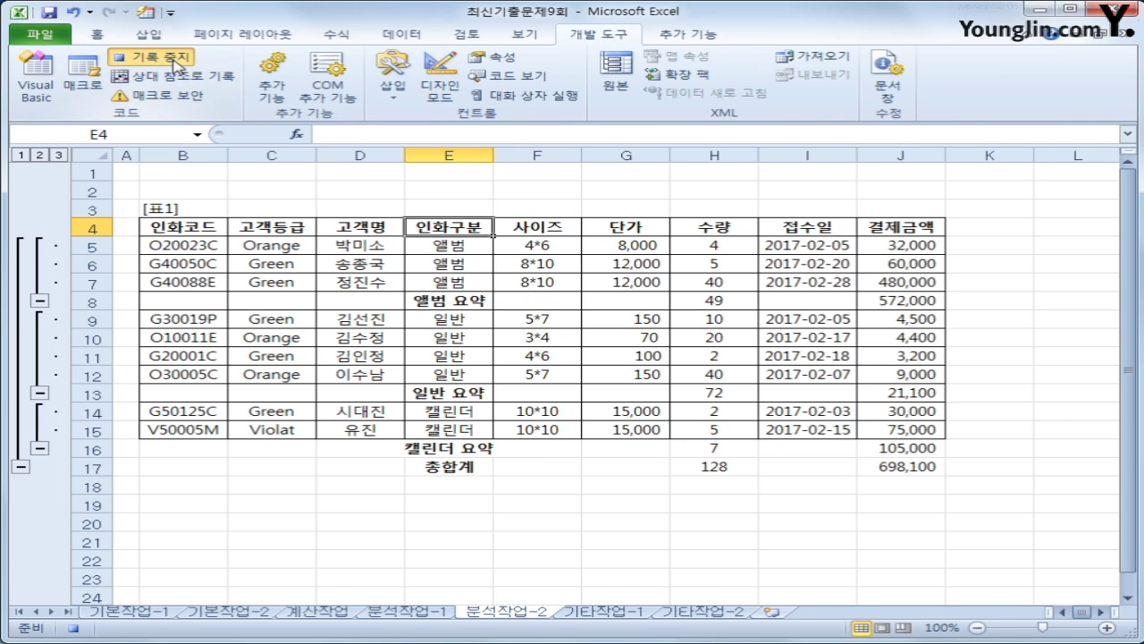
click(143, 56)
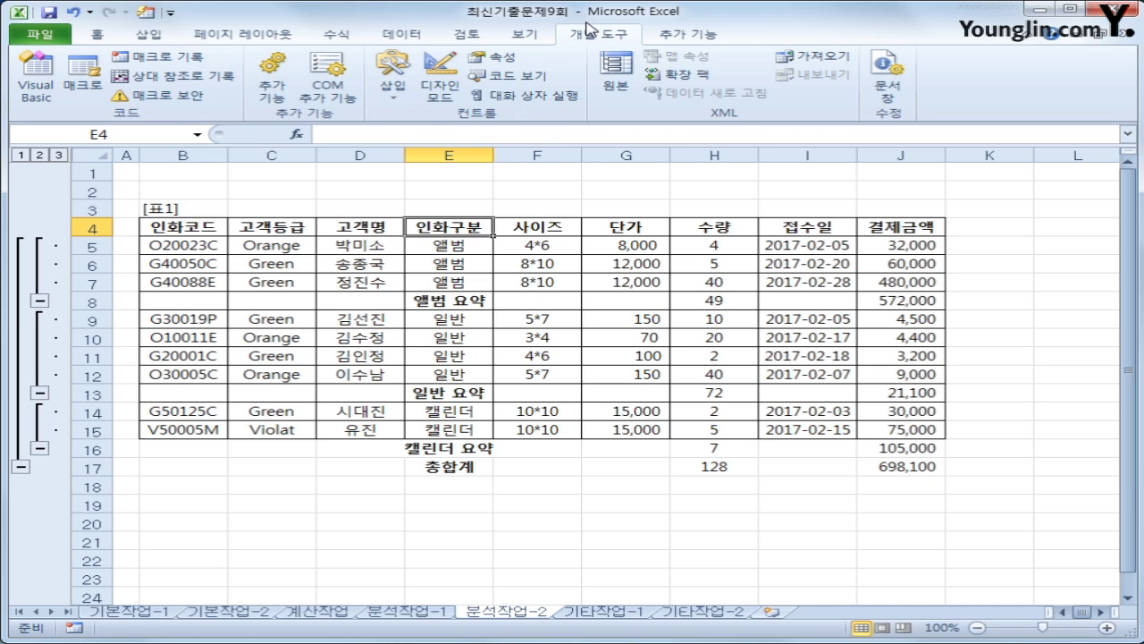
Step: Insert a form-control button over H2:J3 and assign the 인화관리 macro to it
click(393, 82)
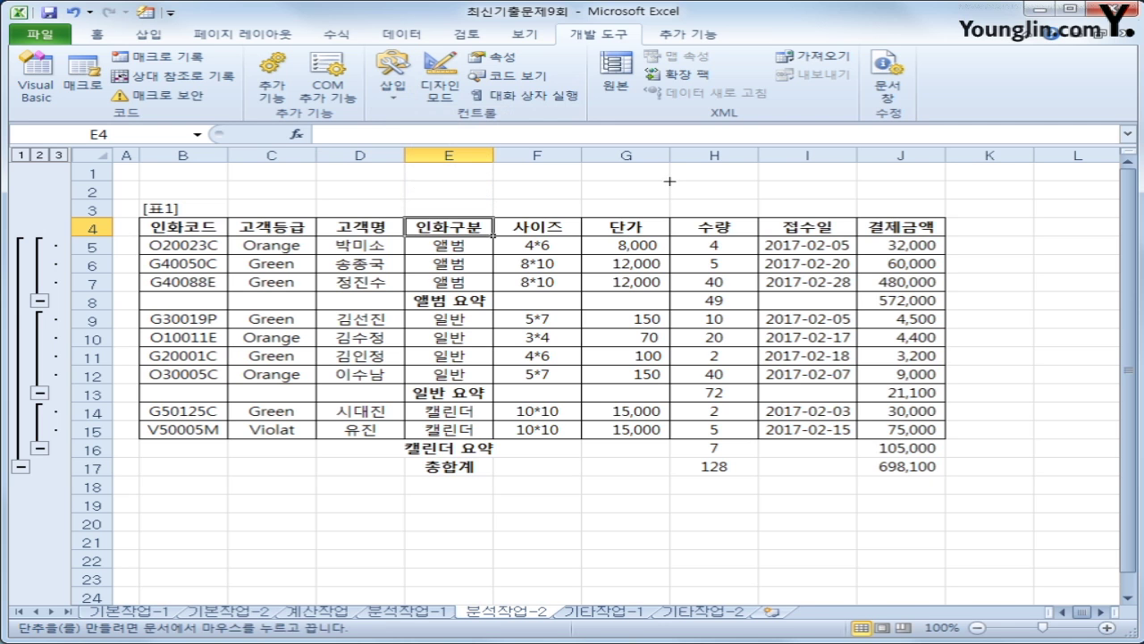
drag(669, 182, 926, 220)
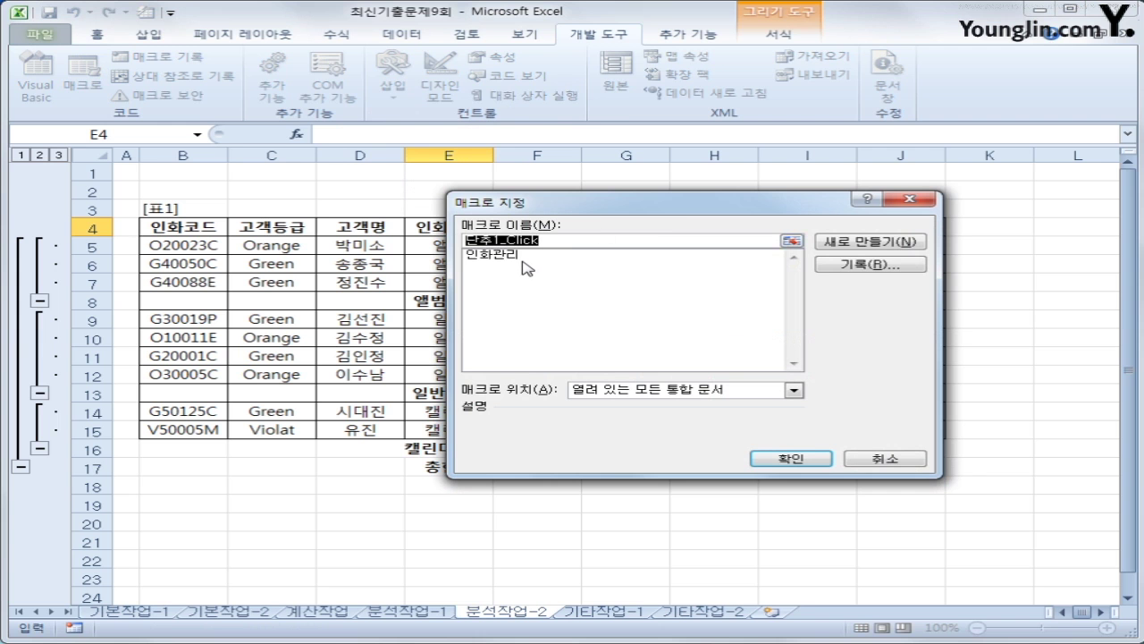
click(523, 256)
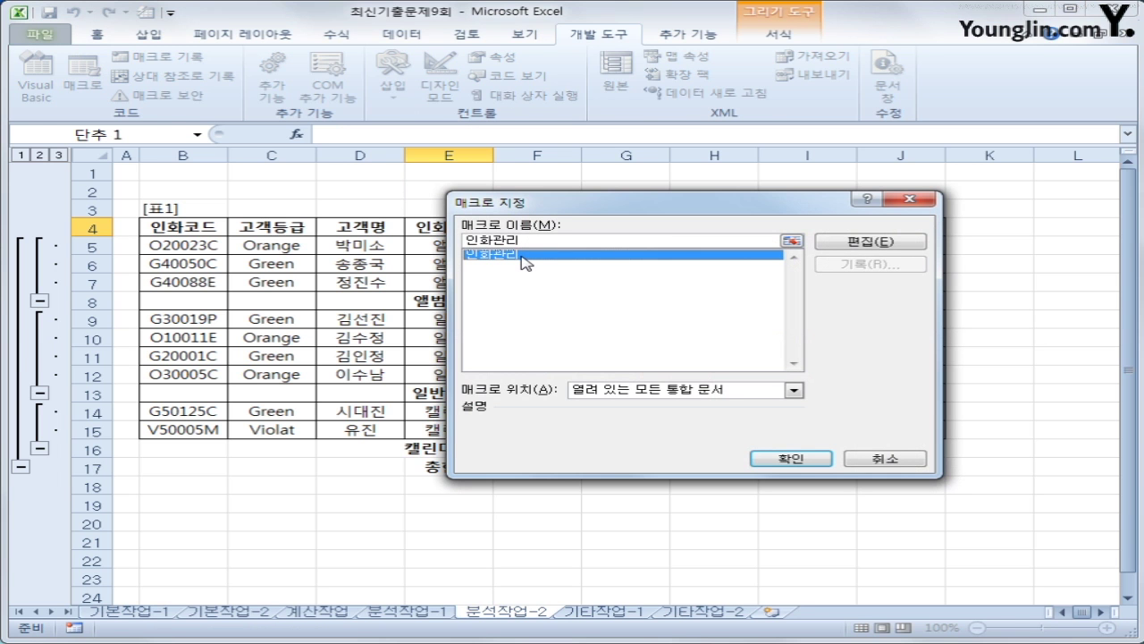
click(769, 459)
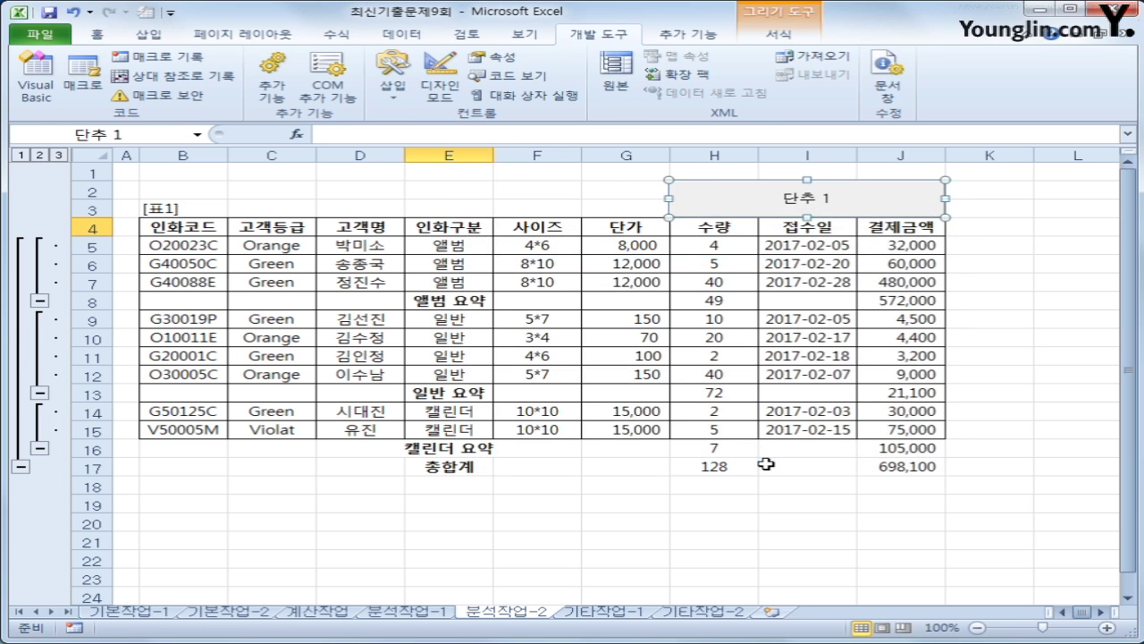
Step: Label the new button 2월인화관리보기
text(2)
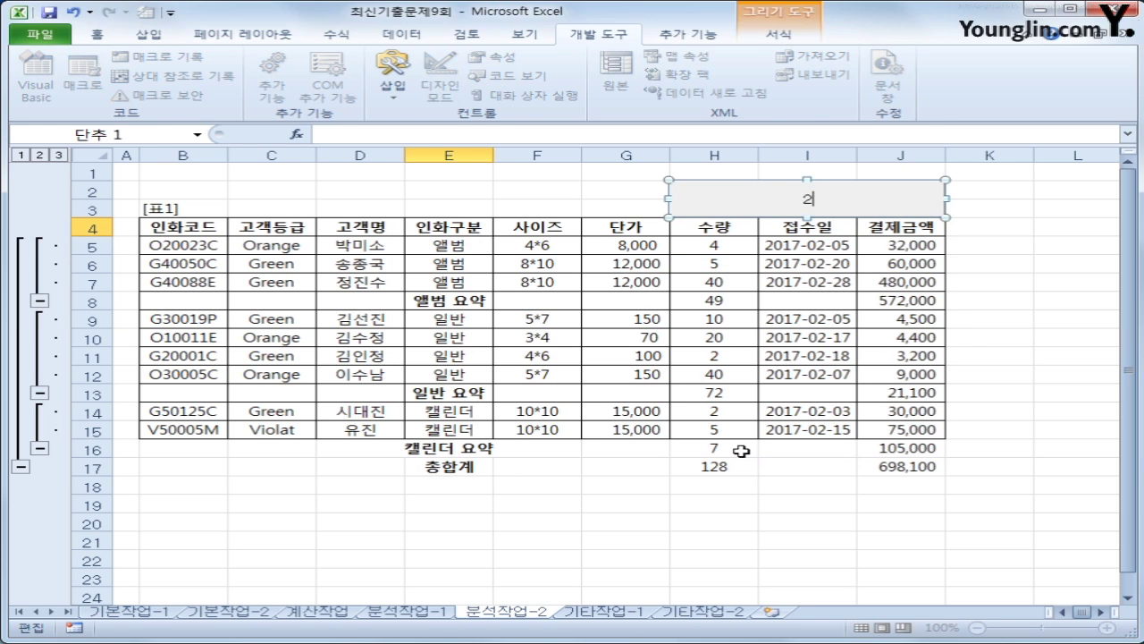
text(ㅇ인화관리비)
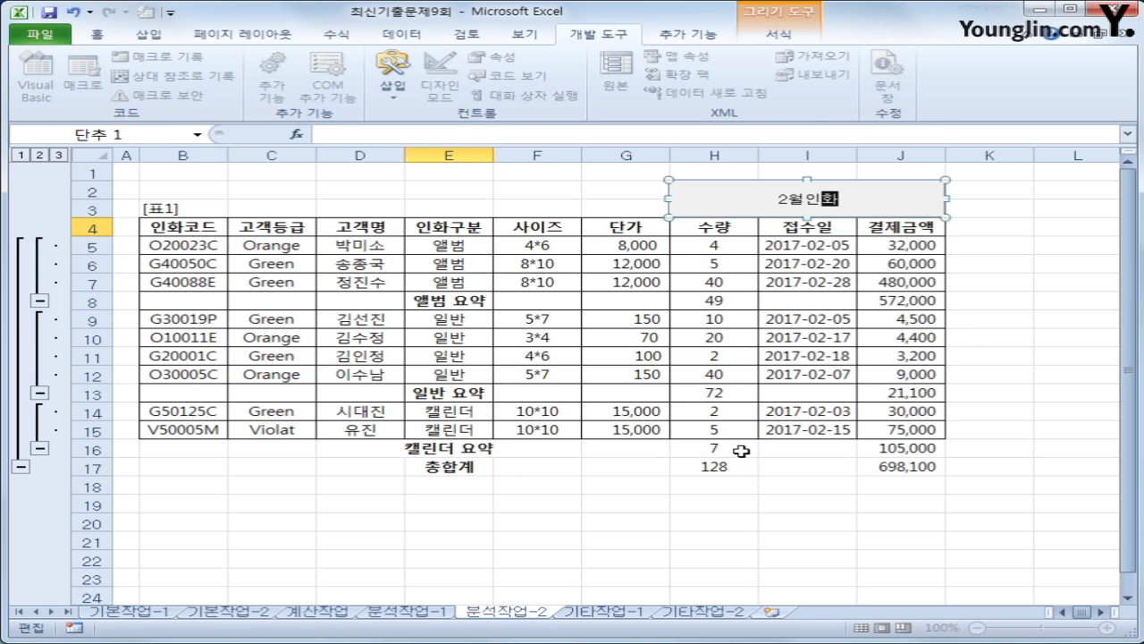
text(보기)
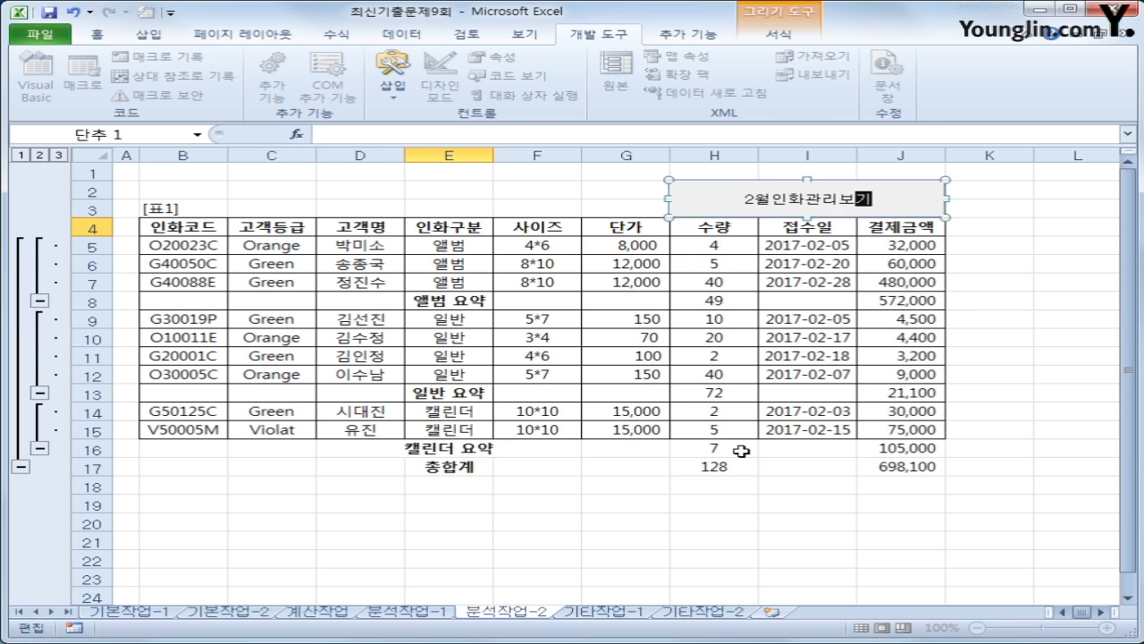
click(744, 517)
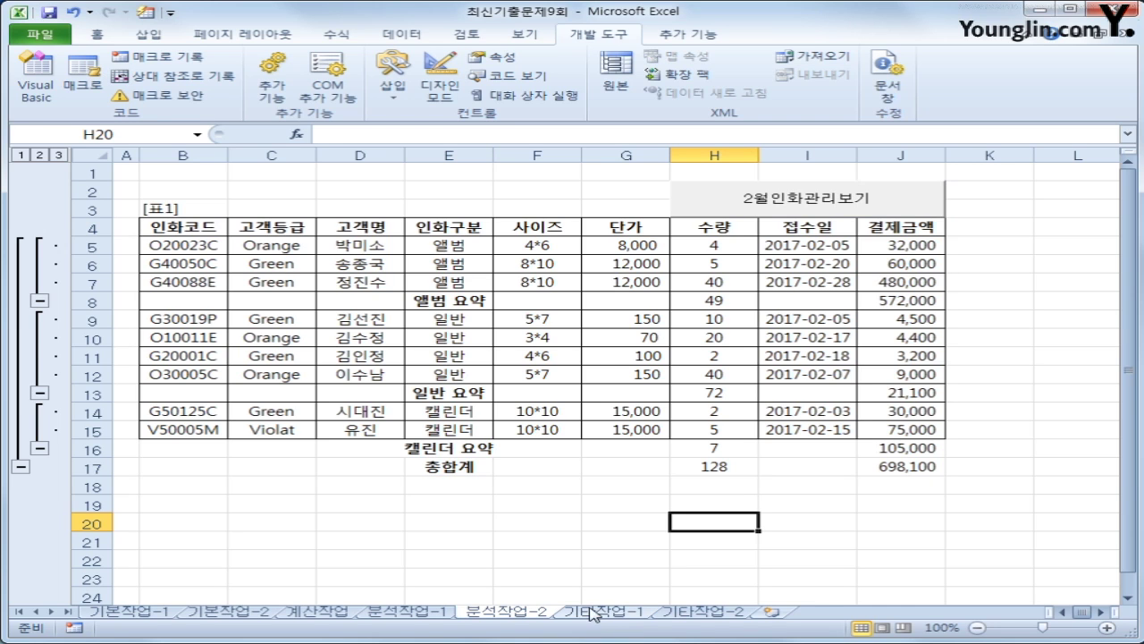
Step: On the 기타작업-1 sheet, change the chart type of the 평균 series to a line with markers
click(601, 614)
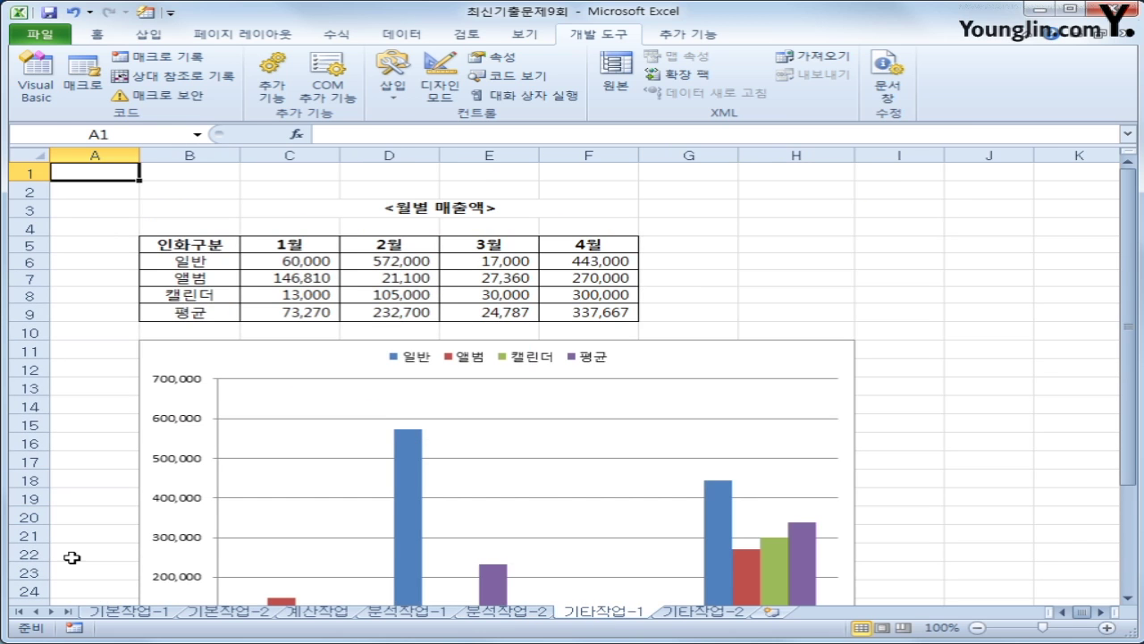
scroll(148, 511, down, 2)
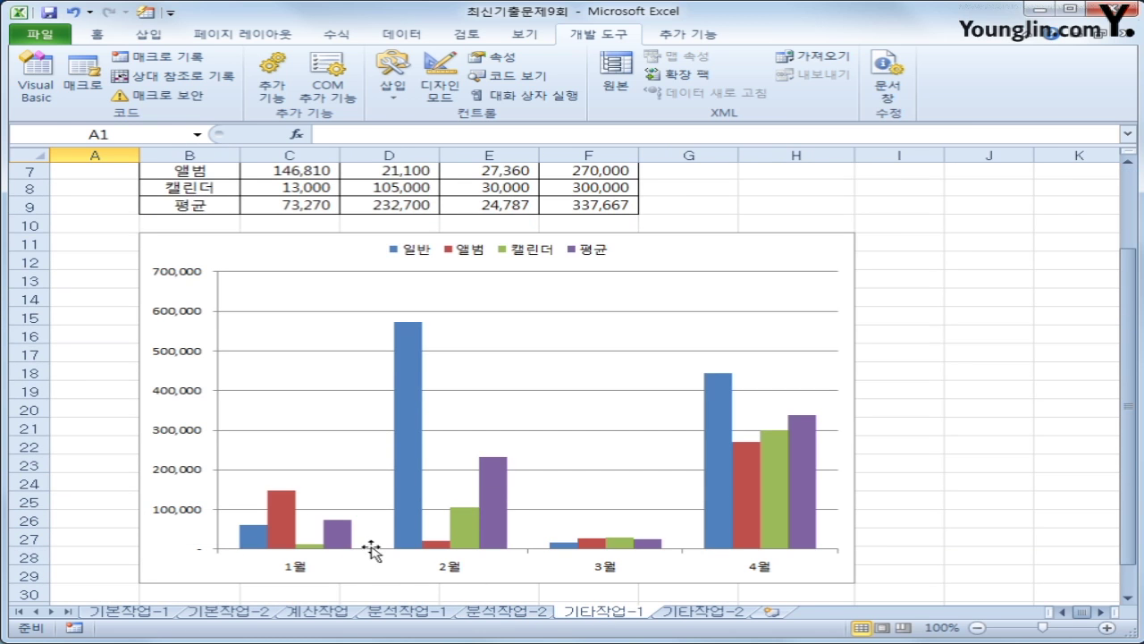
click(506, 499)
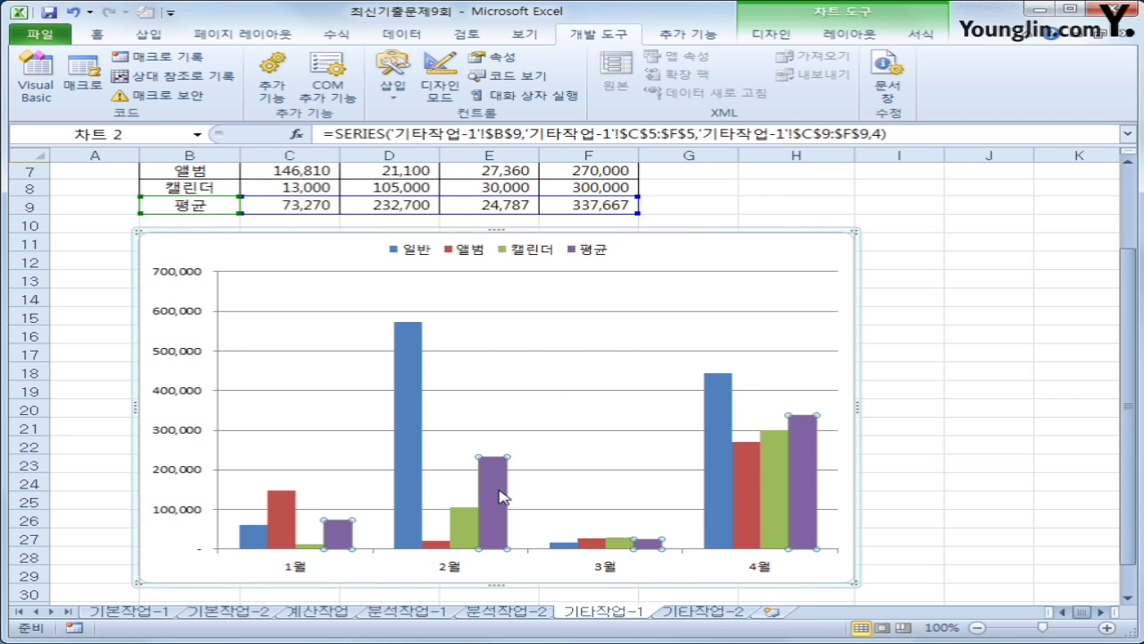
right_click(501, 497)
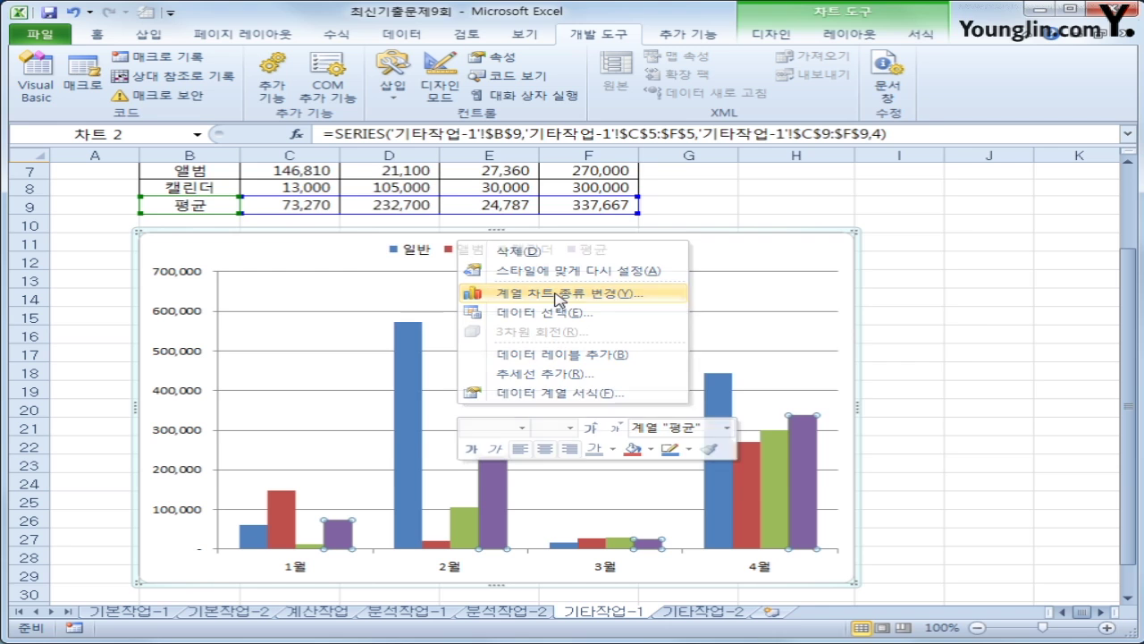
click(558, 295)
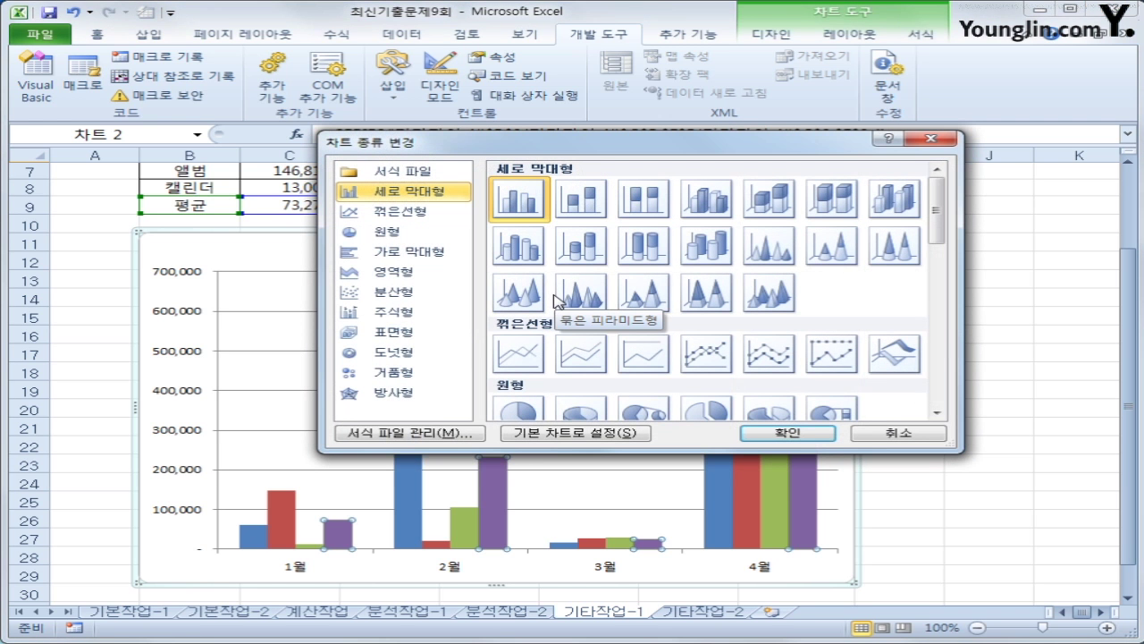
click(697, 366)
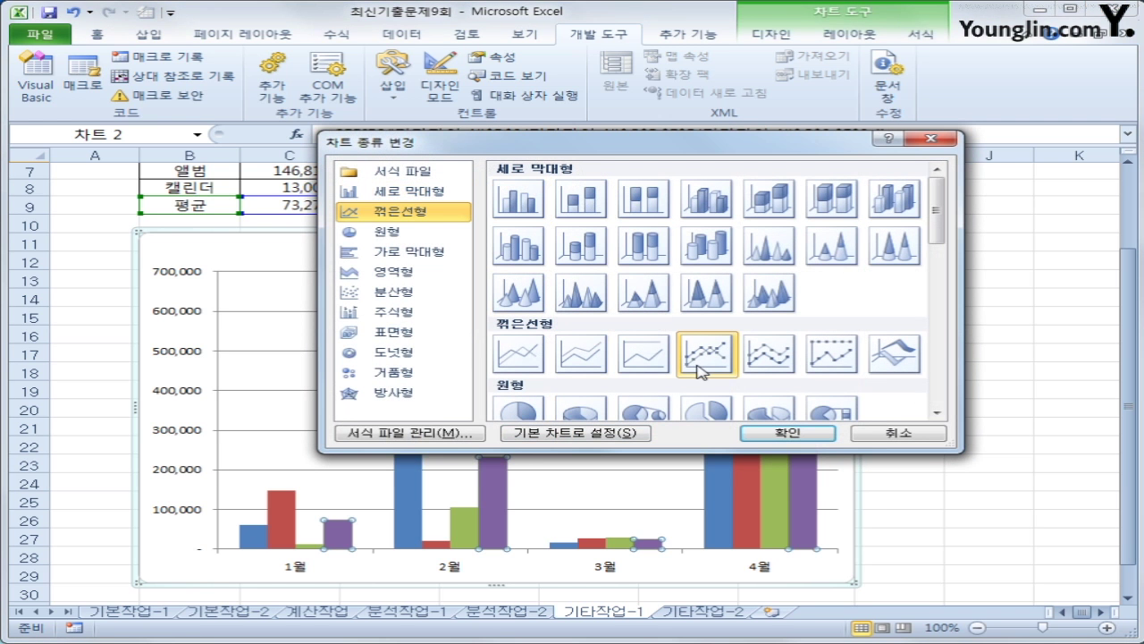
click(759, 433)
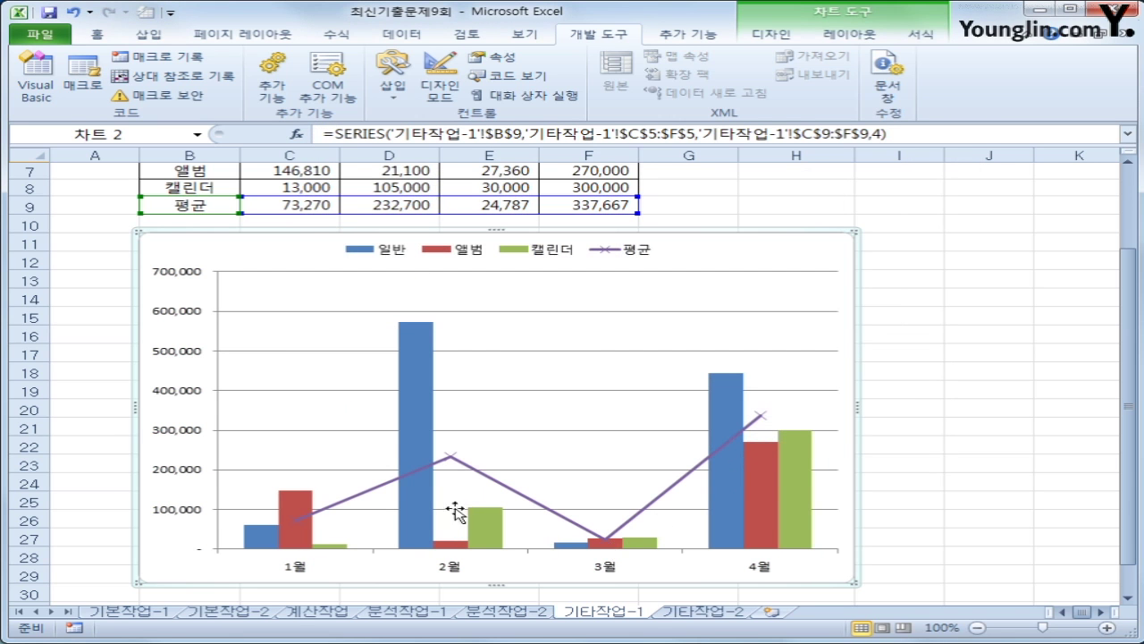
Step: Turn on the smoothed line option (완만한 선) in the line style of the 평균 series
click(452, 460)
right_click(452, 459)
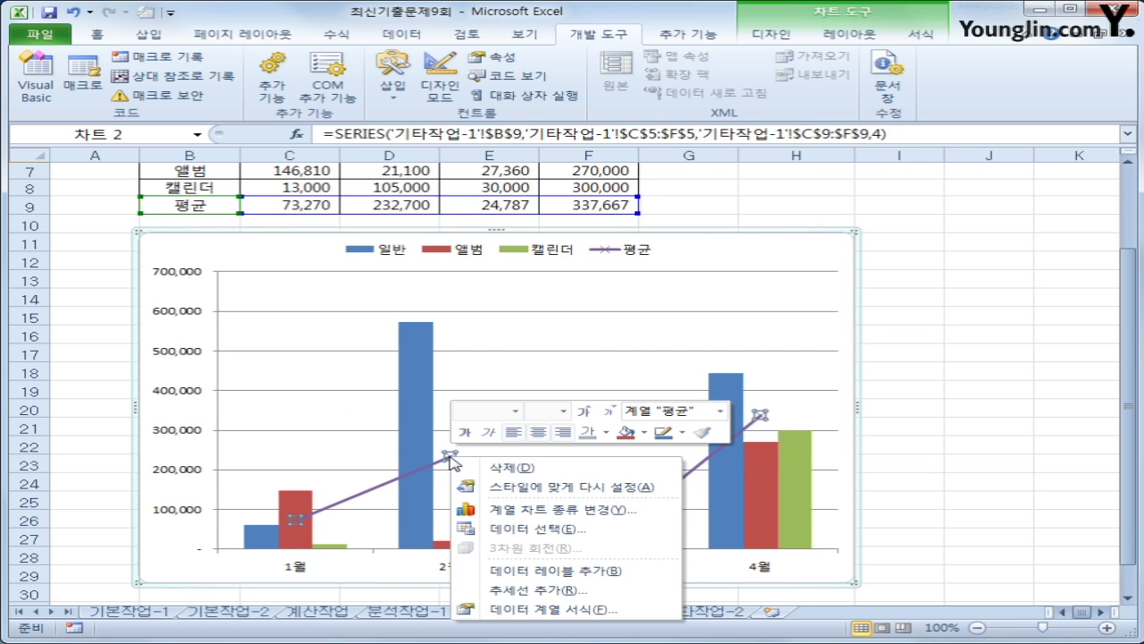
click(539, 609)
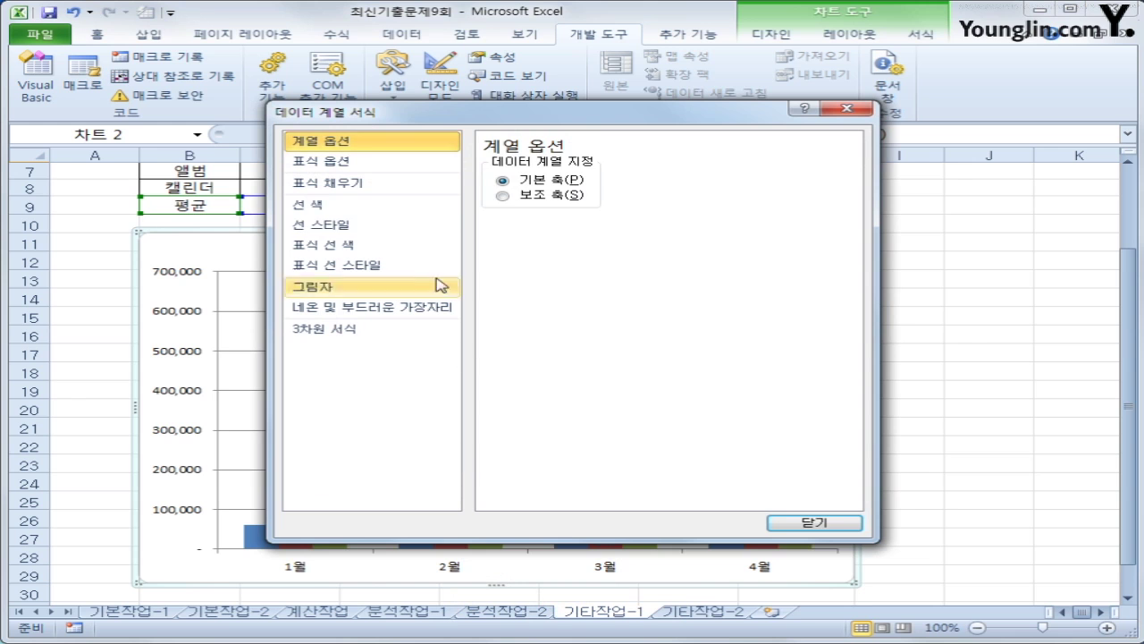
click(356, 224)
click(527, 334)
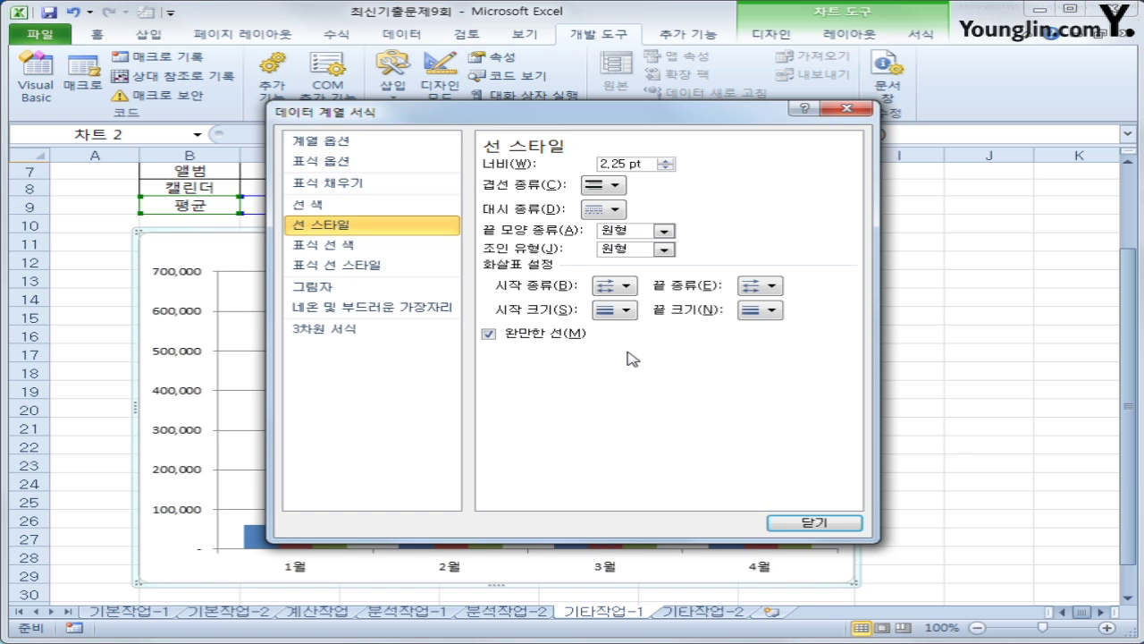
click(807, 524)
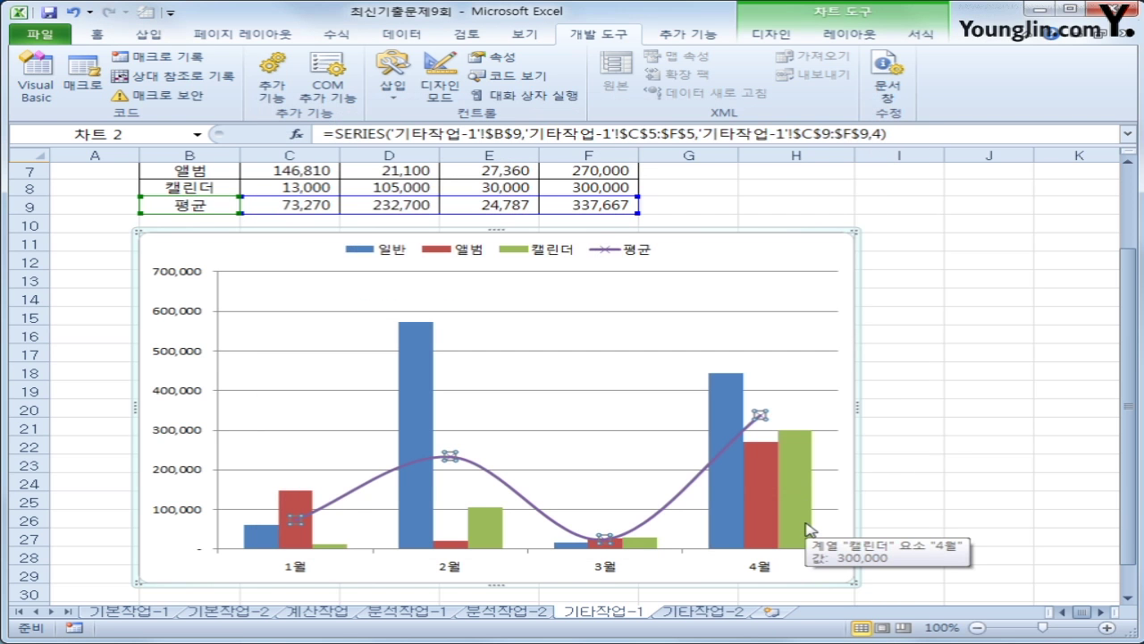
Step: Add data labels to the 평균 series, positioned to the right of its points (오른쪽)
click(847, 36)
click(518, 99)
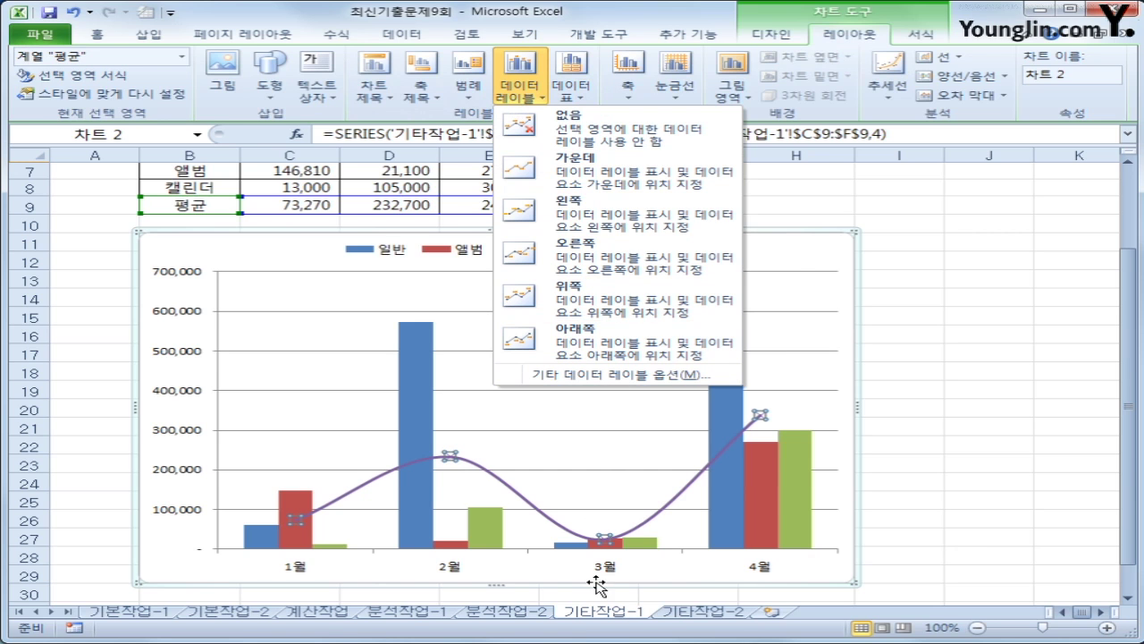
click(595, 259)
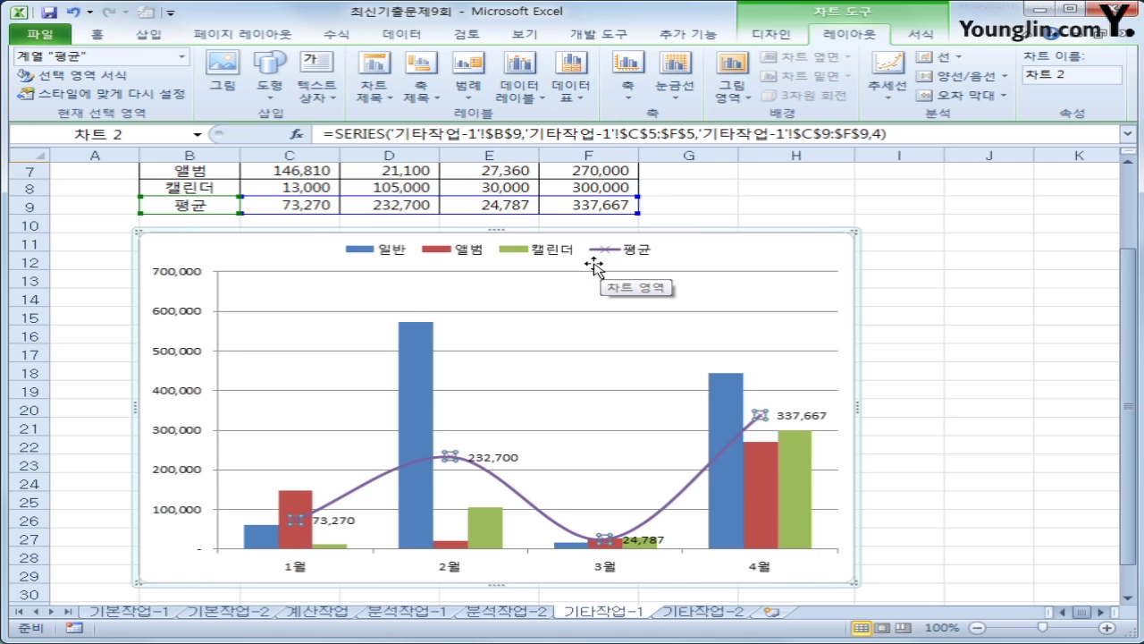
Step: Add a chart title above the chart (차트 위) reading 월별 매출액
click(794, 257)
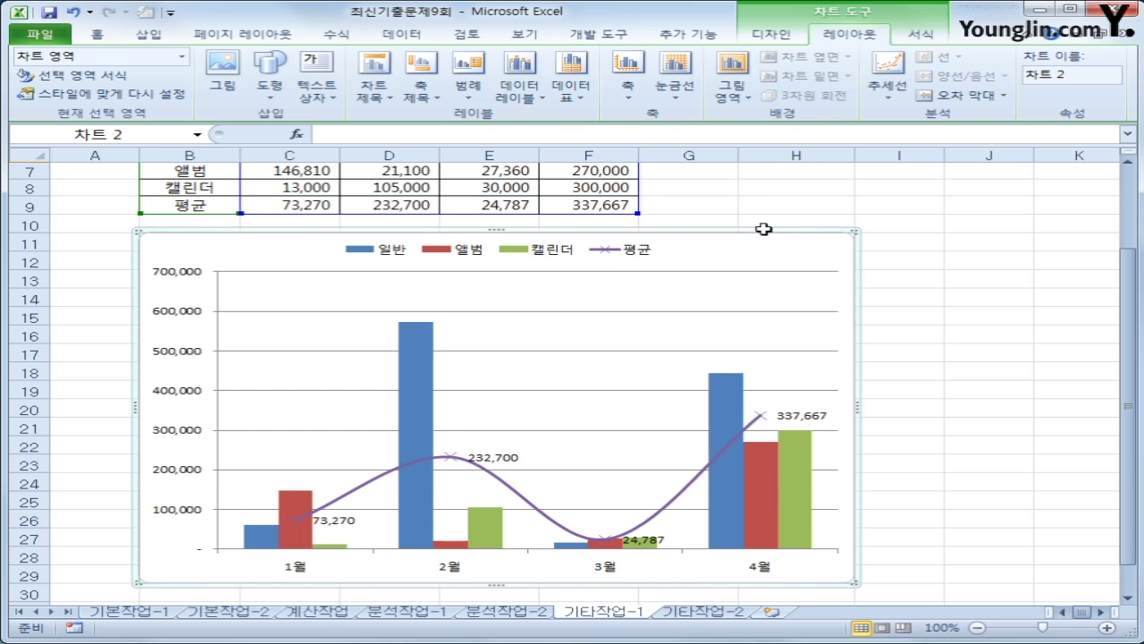
click(374, 90)
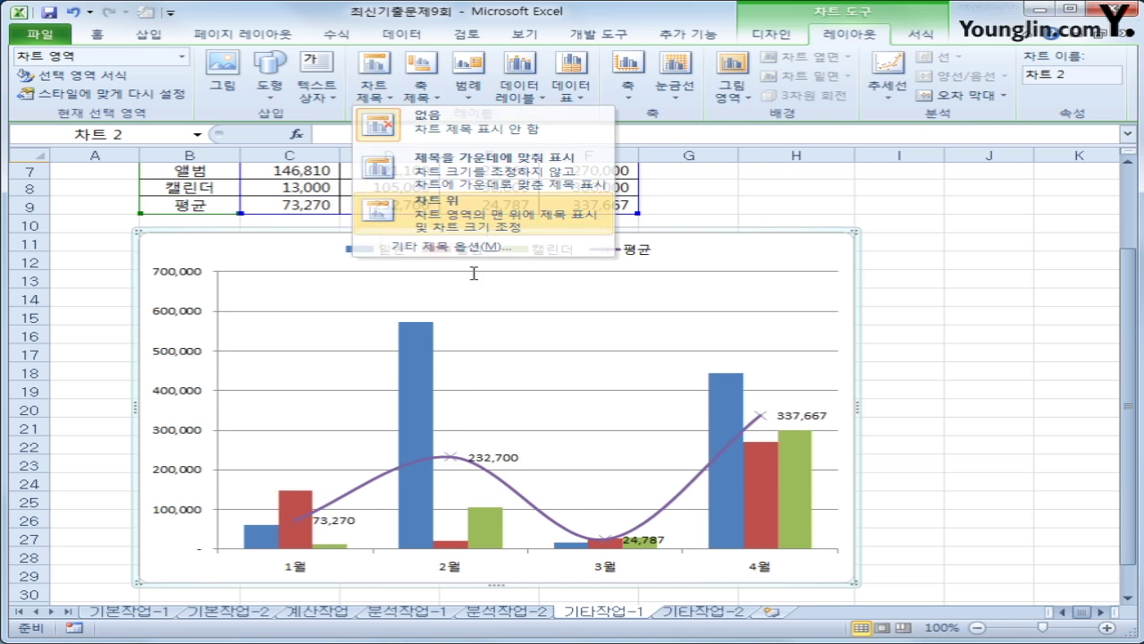
click(467, 295)
drag(436, 260, 539, 265)
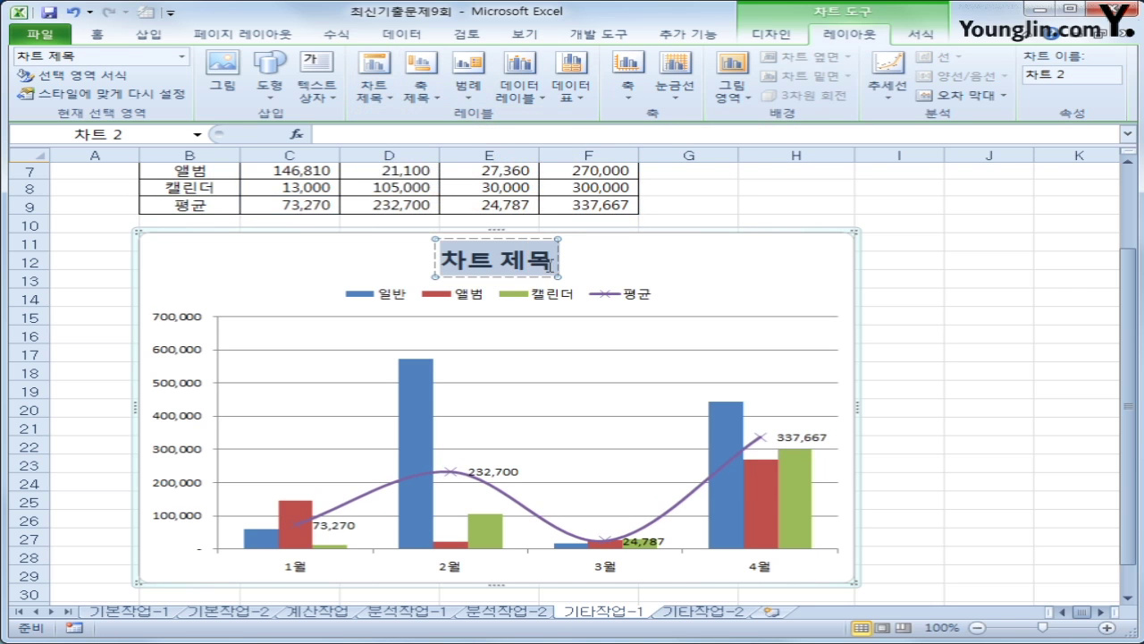
text(월)
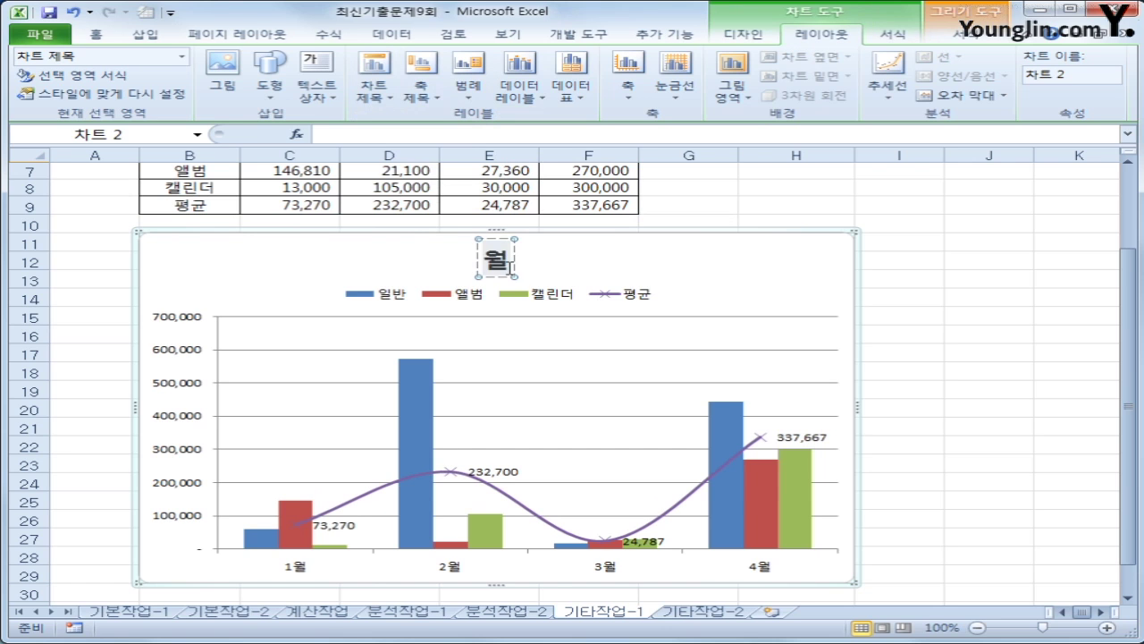
text(별 매출액)
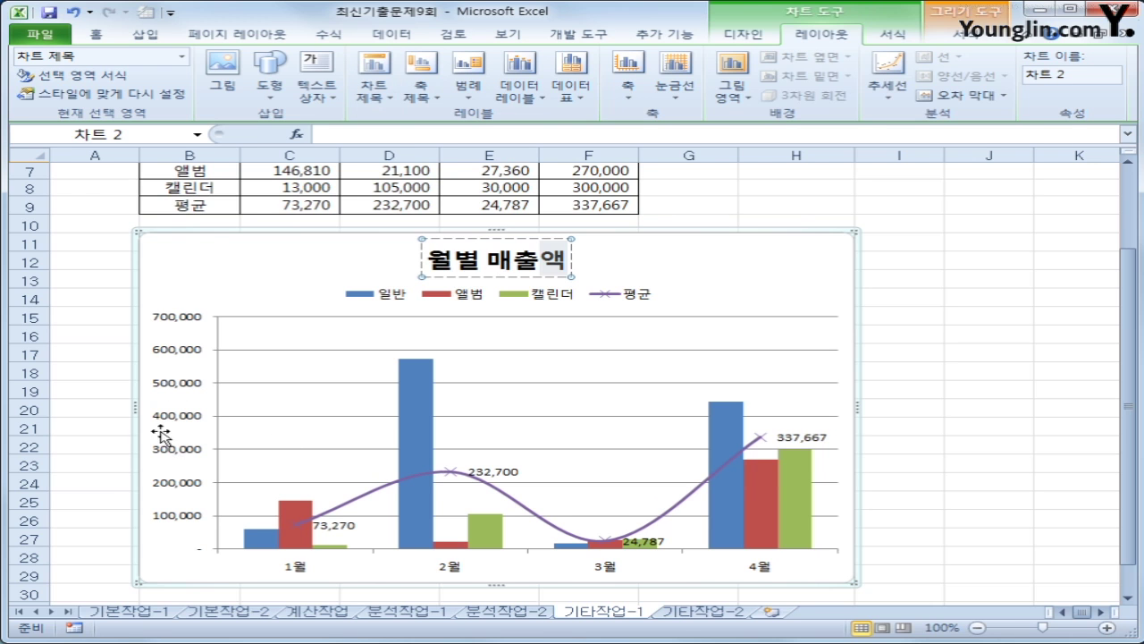
Step: Add a vertical-text title (세로 제목) reading 매출액 to the primary vertical axis
click(416, 90)
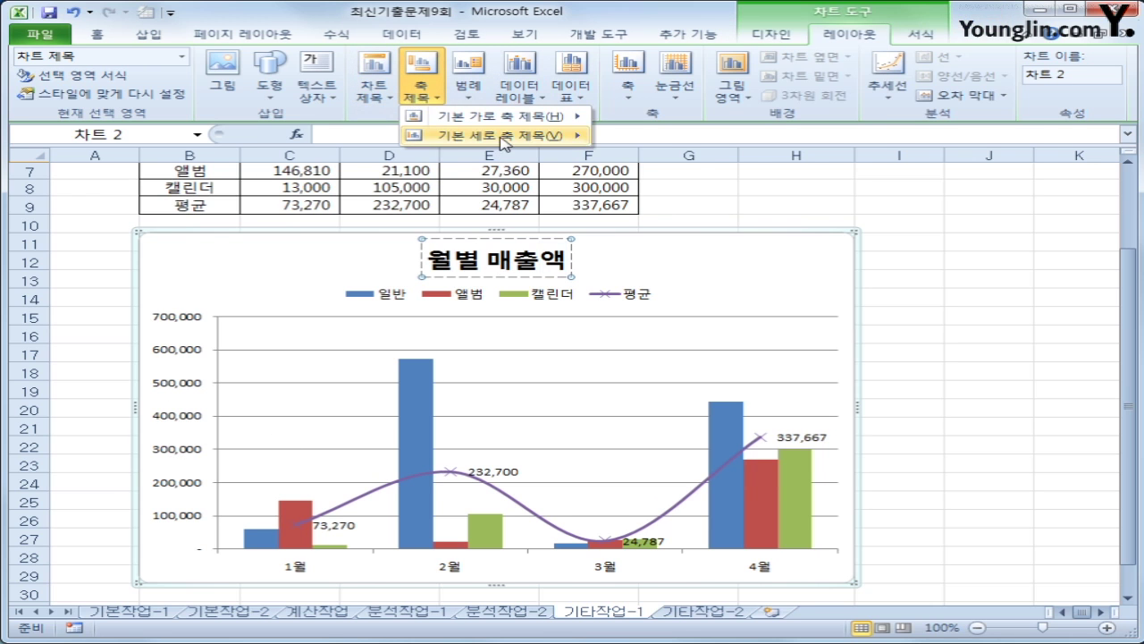
mouse_move(507, 137)
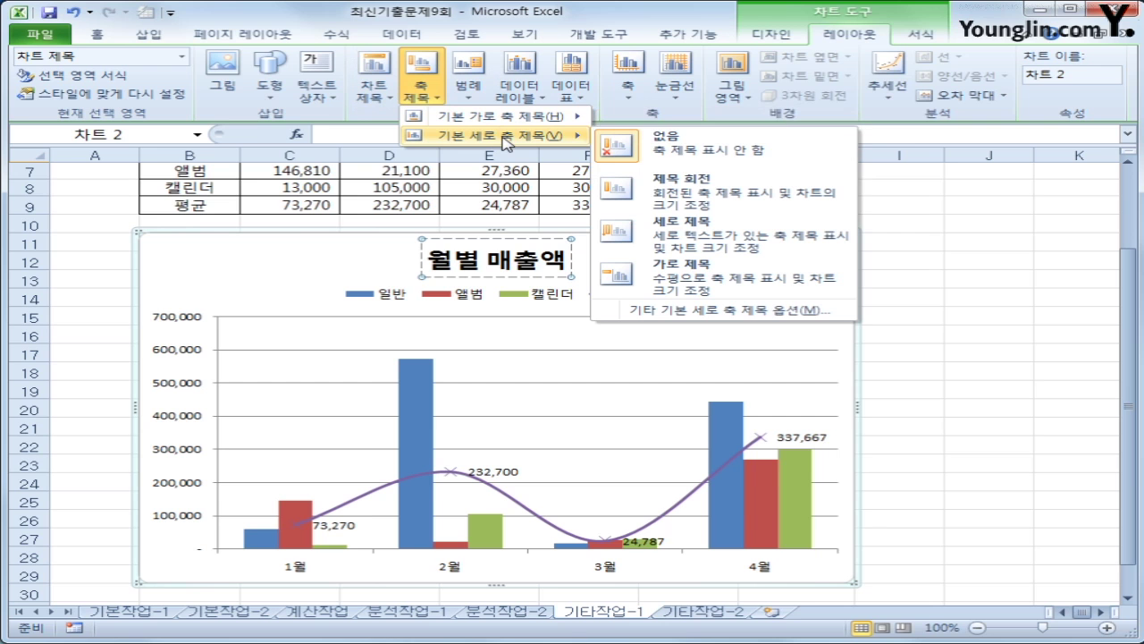
click(697, 234)
drag(156, 404, 175, 467)
text(매출액)
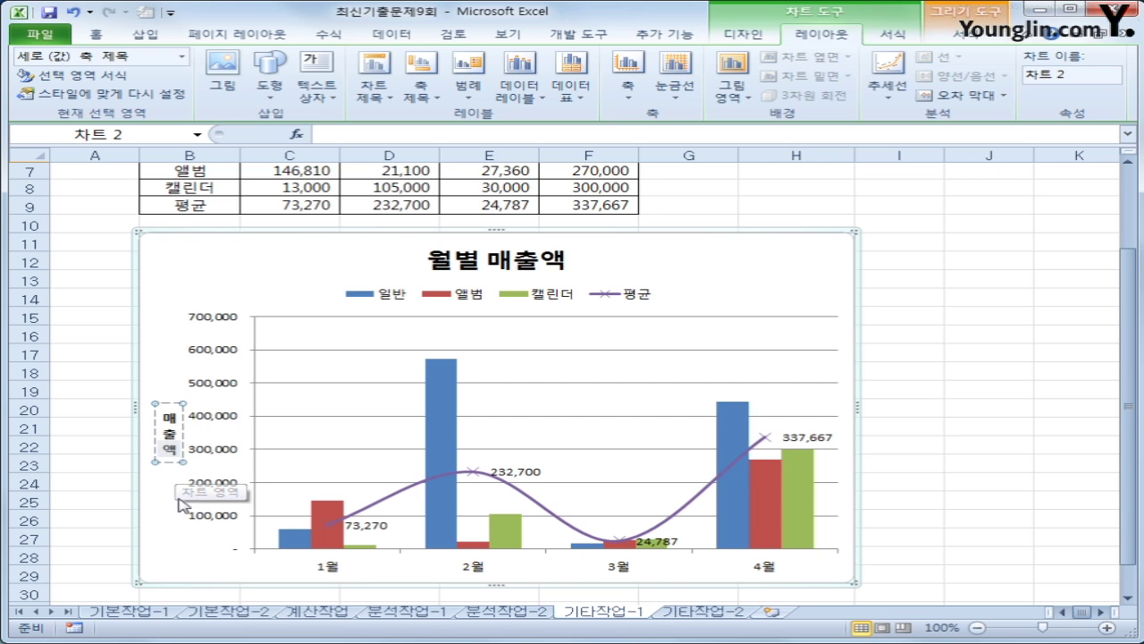
Step: Fix the vertical axis maximum at 800000 and its major unit at 200000
click(224, 389)
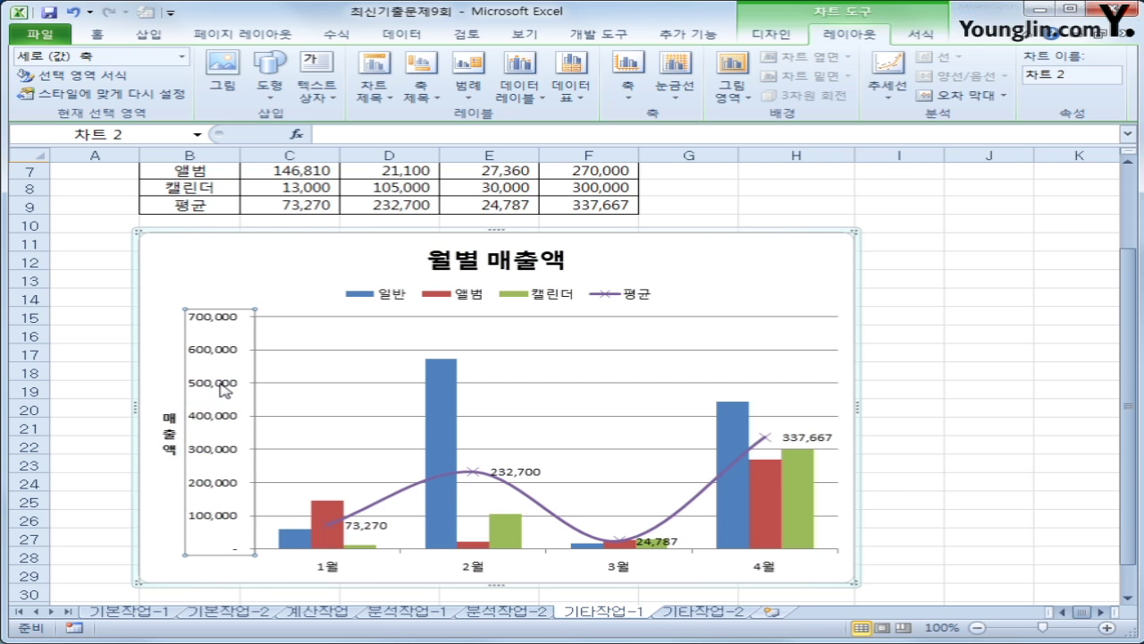
right_click(224, 389)
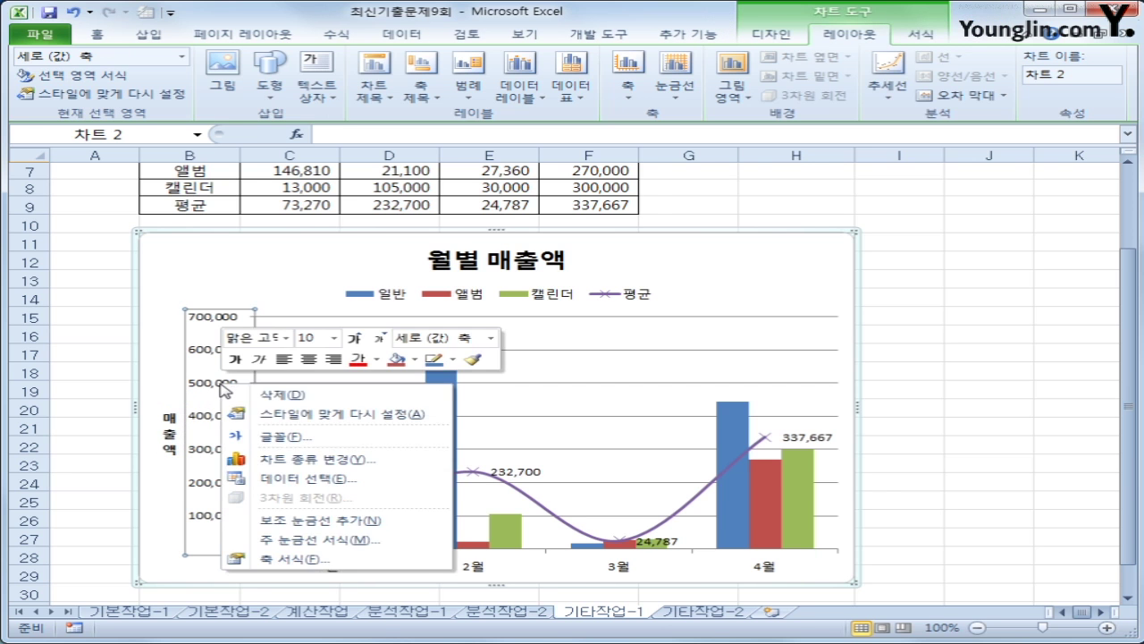
click(268, 560)
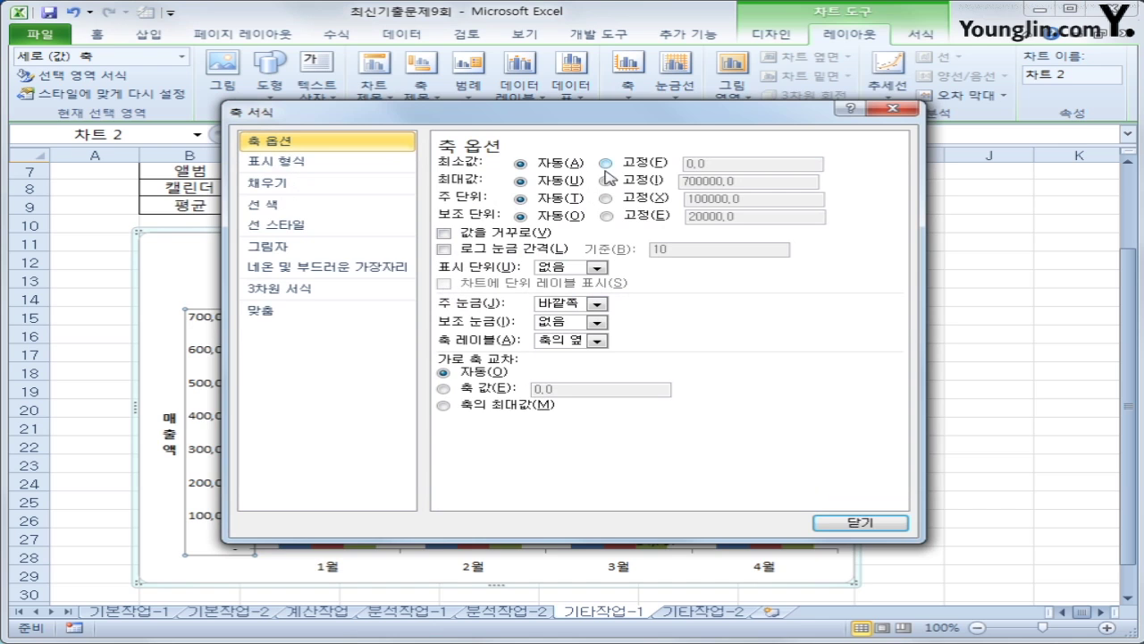
click(657, 182)
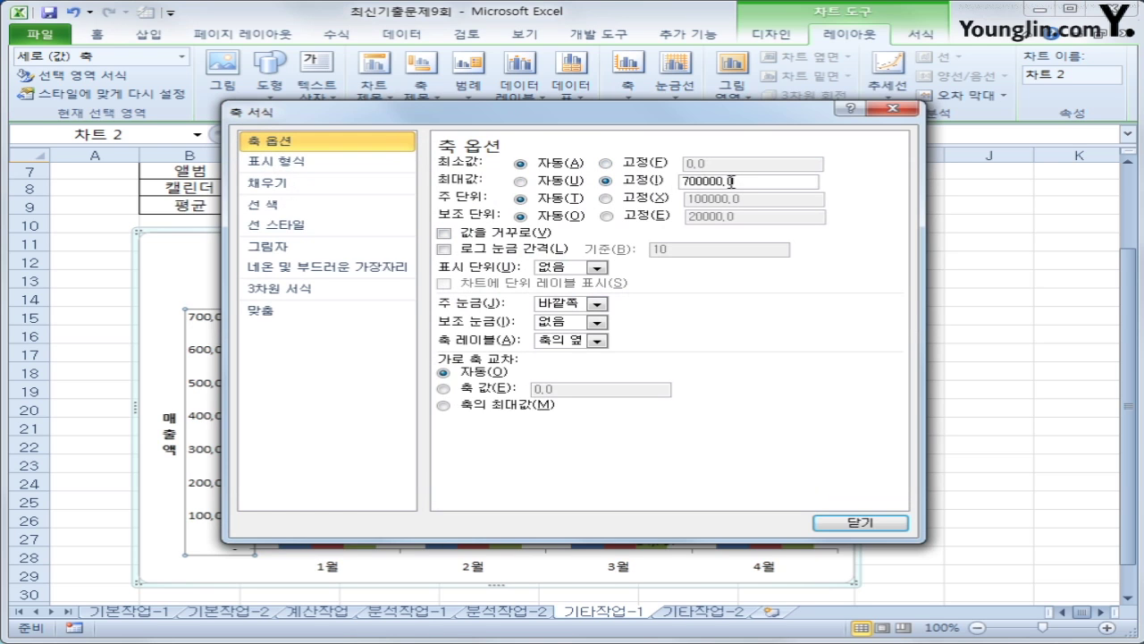
double_click(759, 186)
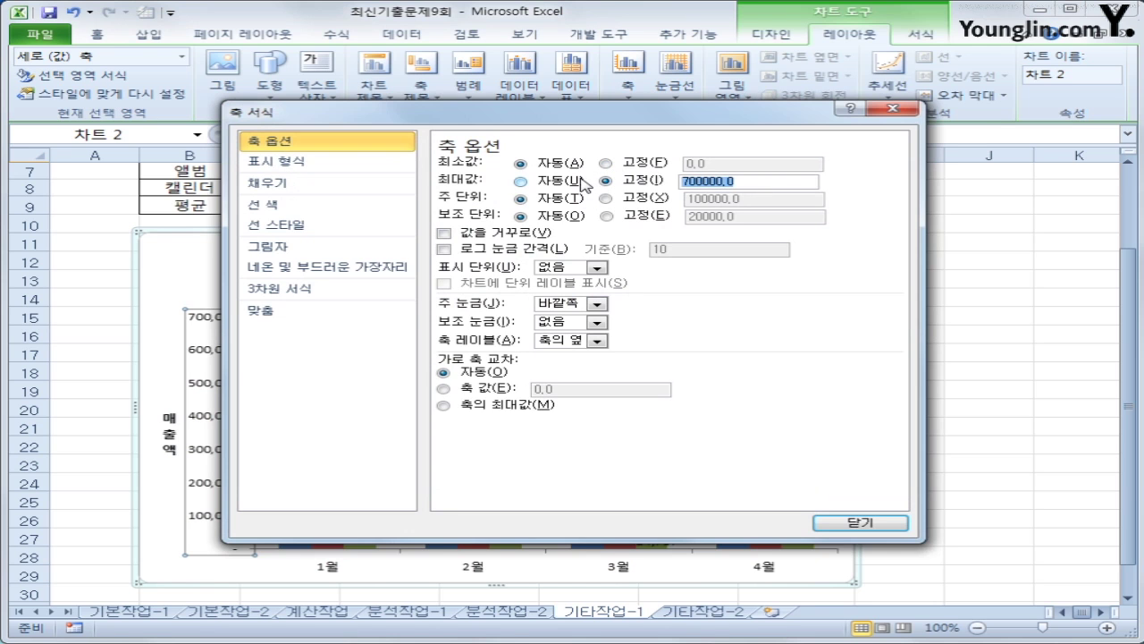
text(8)
click(605, 197)
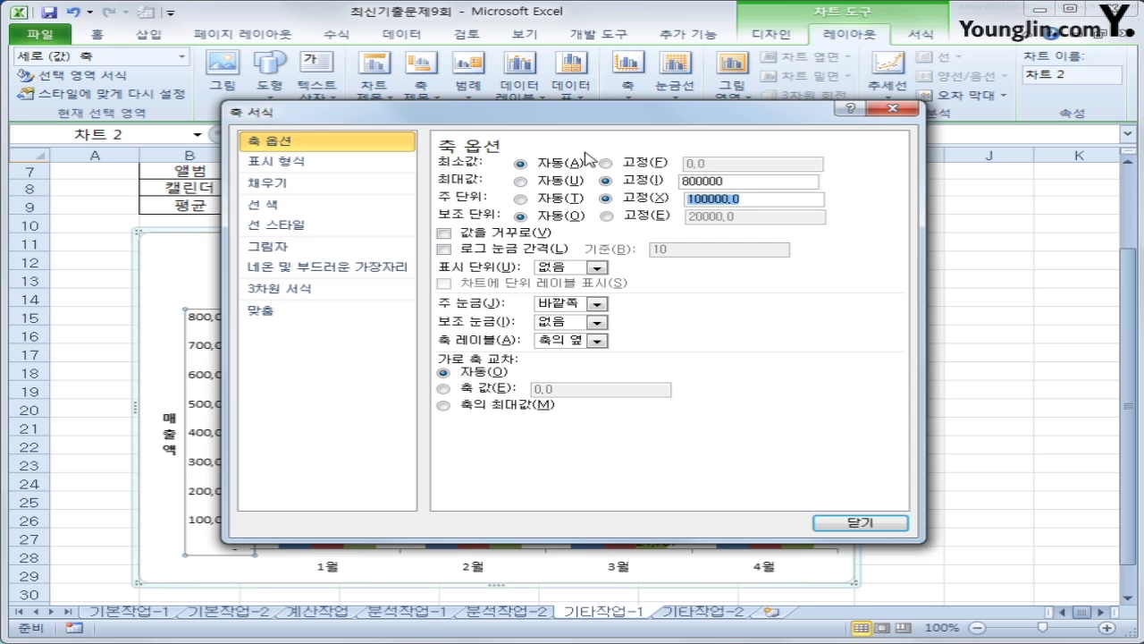
text(20000)
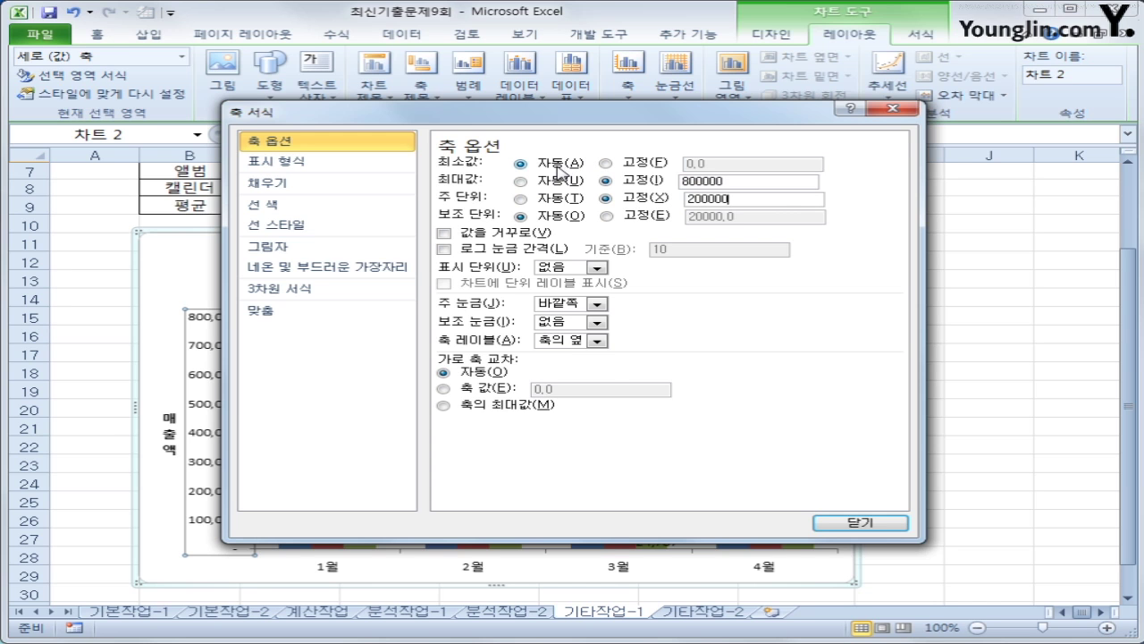
Step: Set the vertical axis display unit to 10000 and hide the unit label on the chart
click(596, 268)
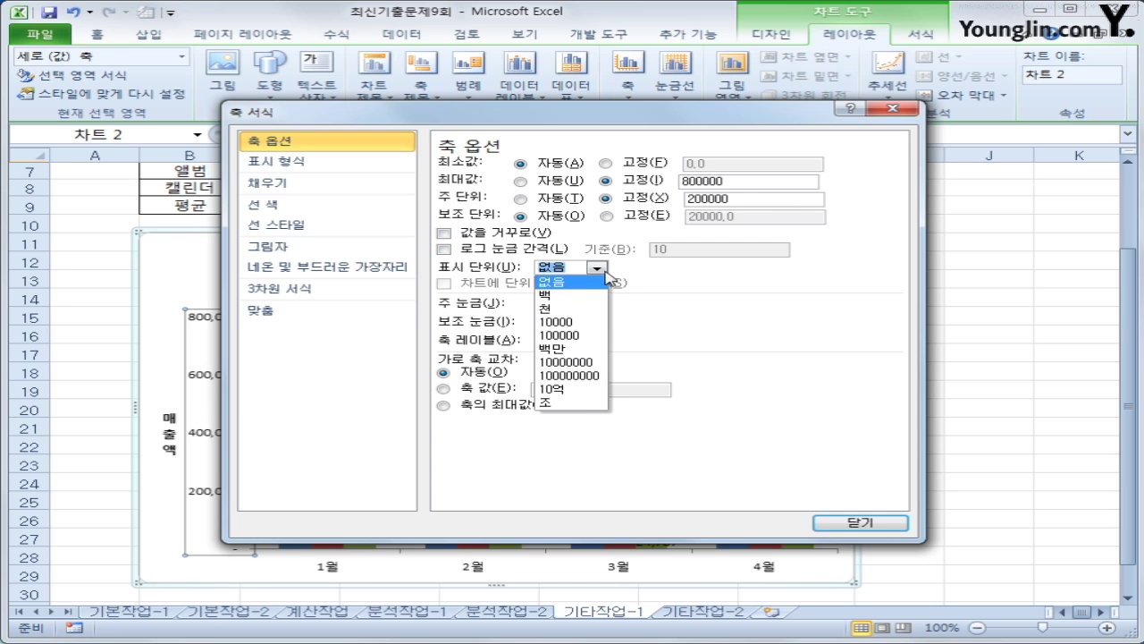
click(591, 320)
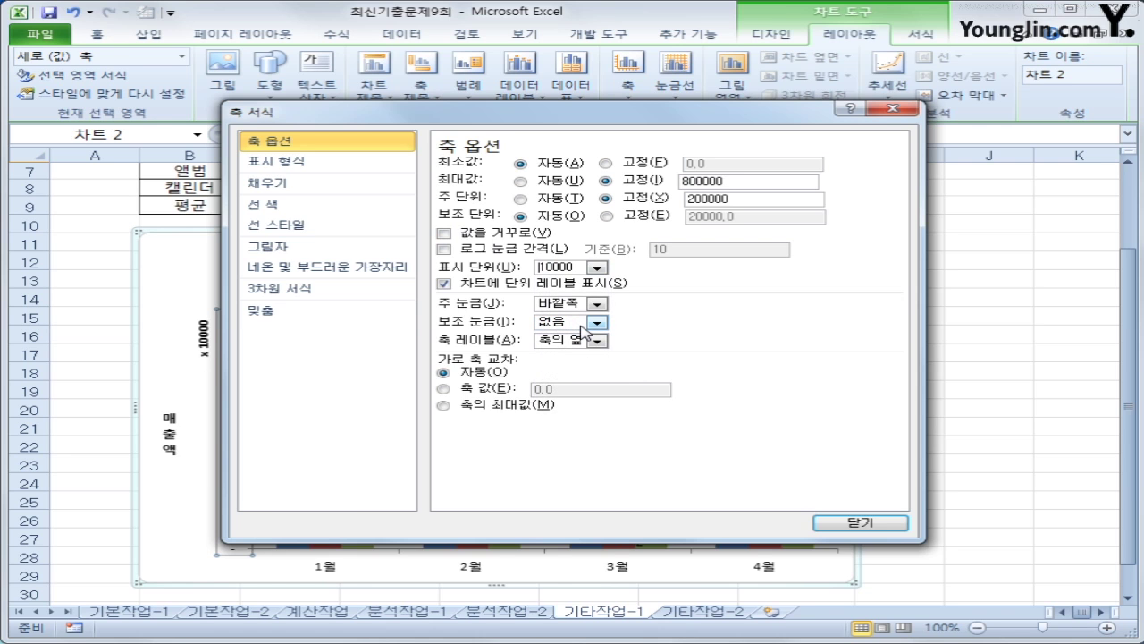
click(512, 291)
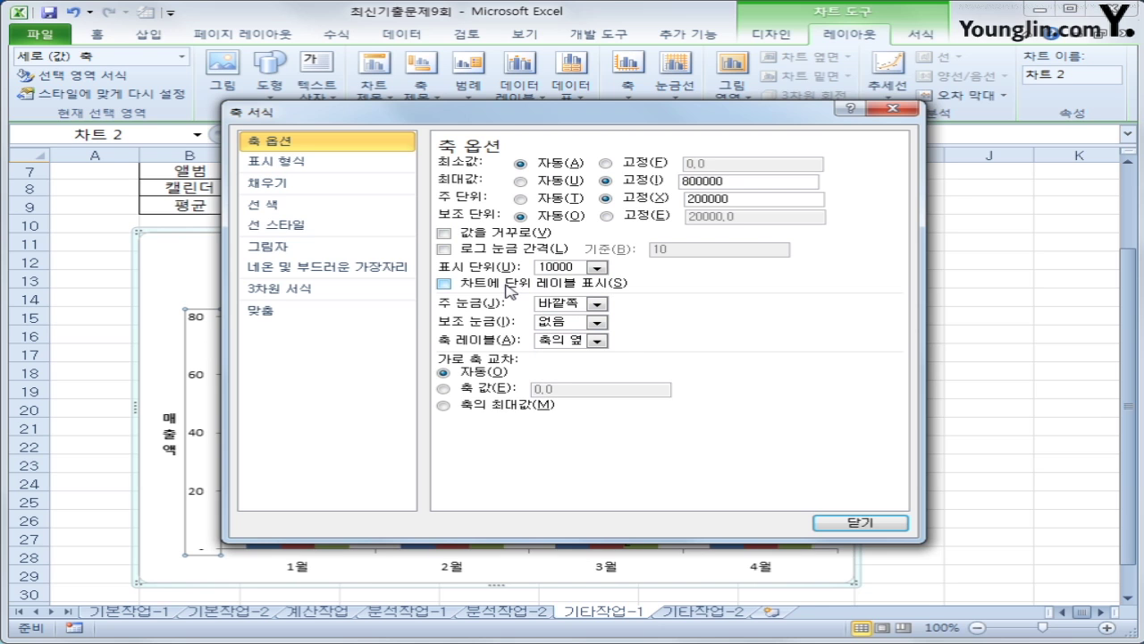
click(844, 522)
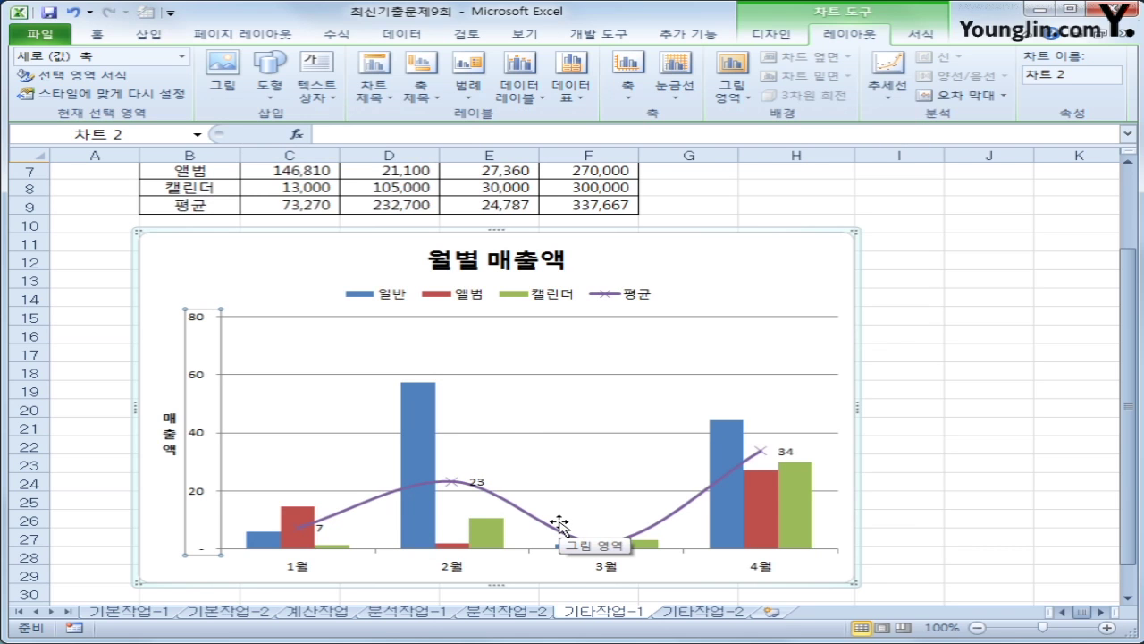
Step: Change the chart's plot area fill to a solid fill (단색 채우기)
click(510, 353)
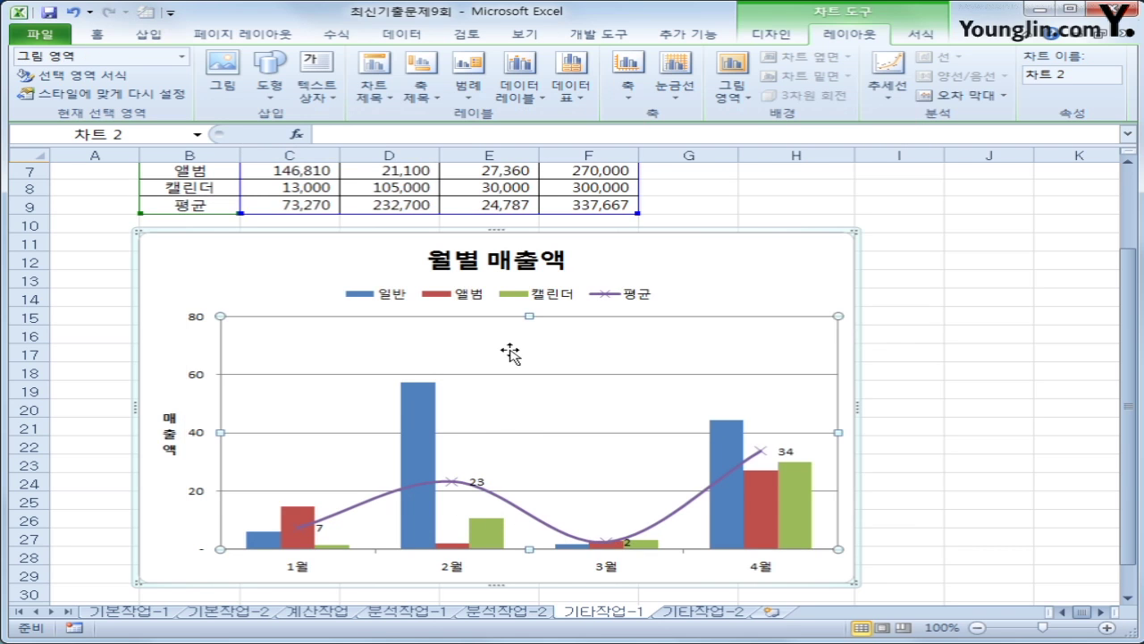
right_click(509, 353)
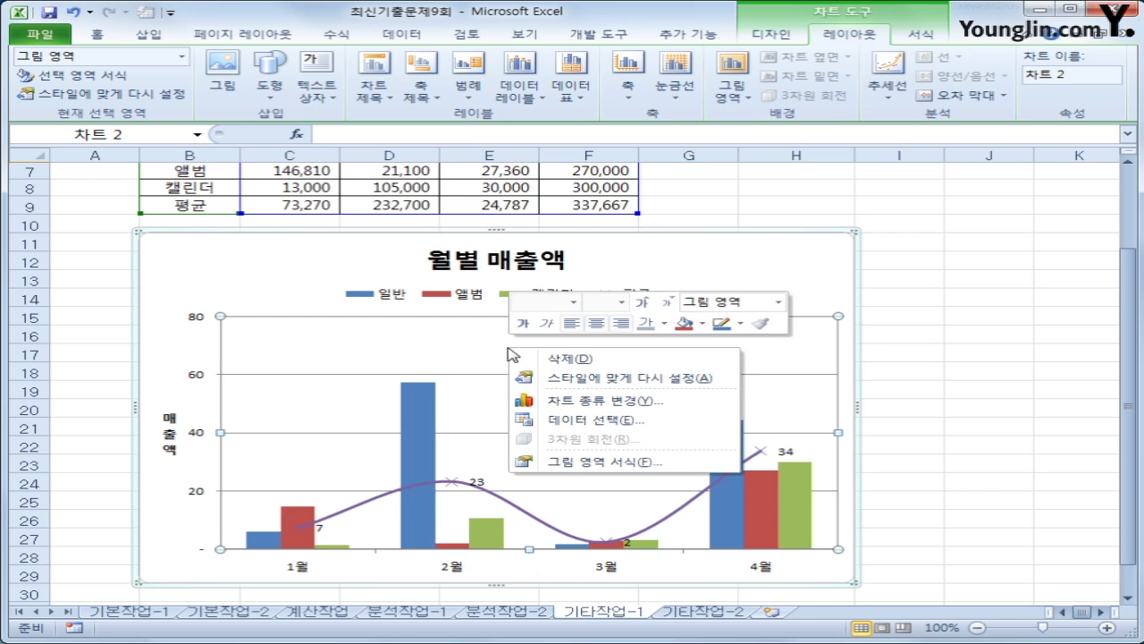
click(615, 463)
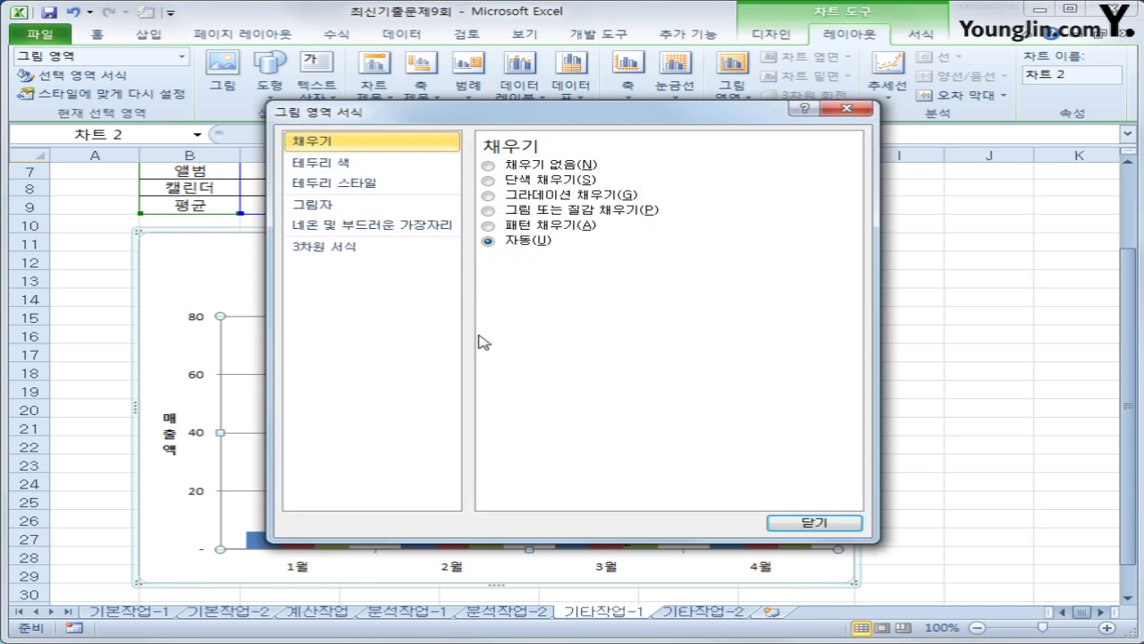
click(525, 182)
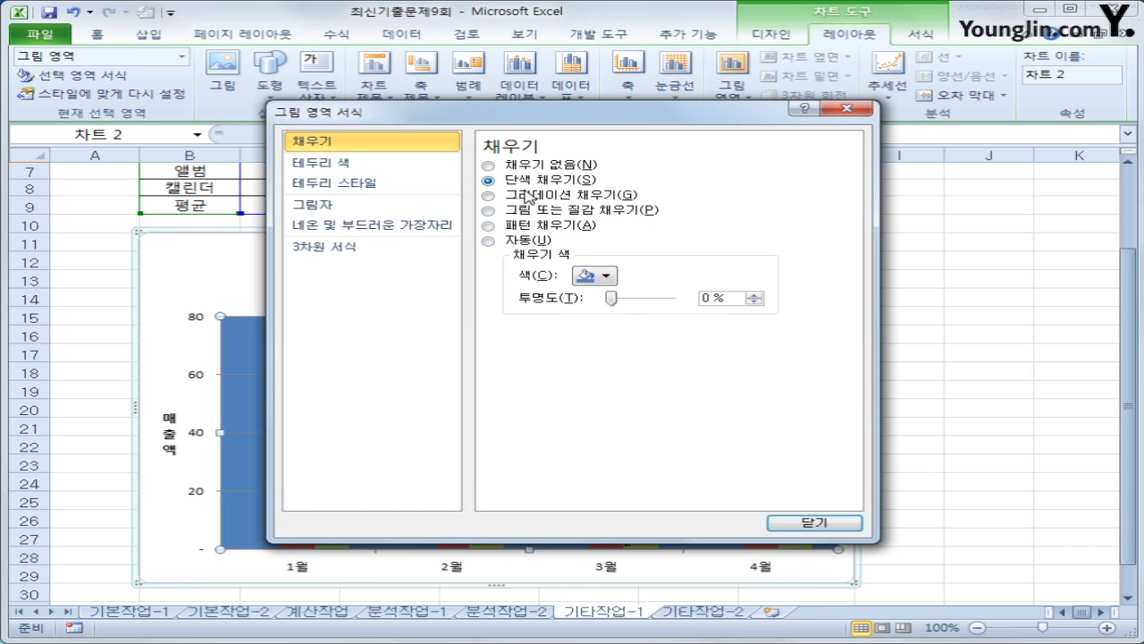
click(596, 276)
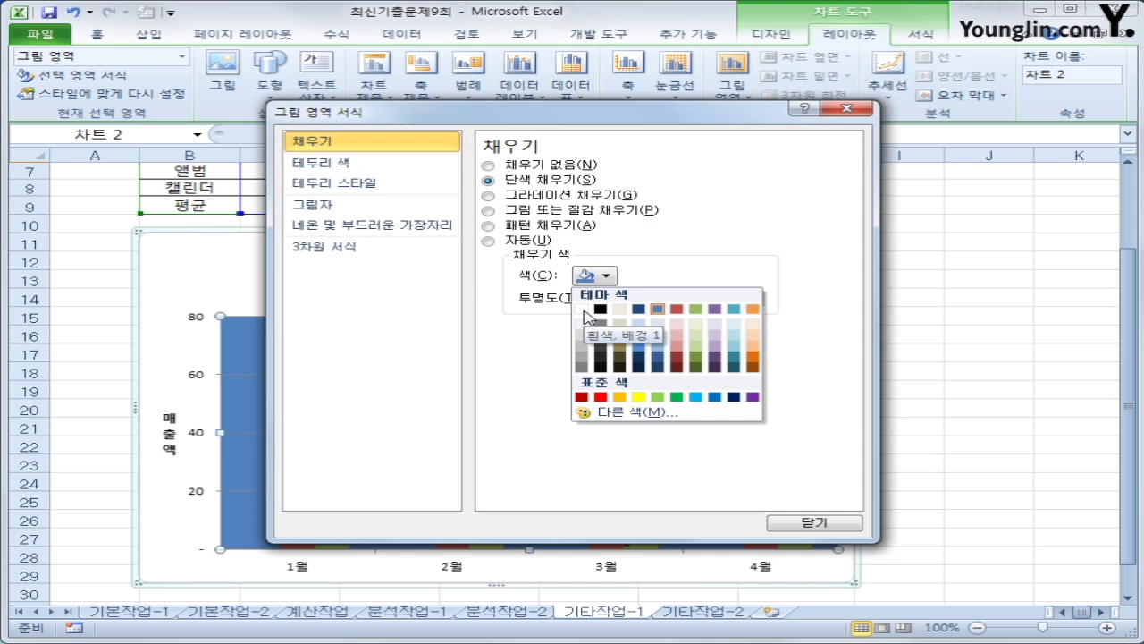
click(813, 526)
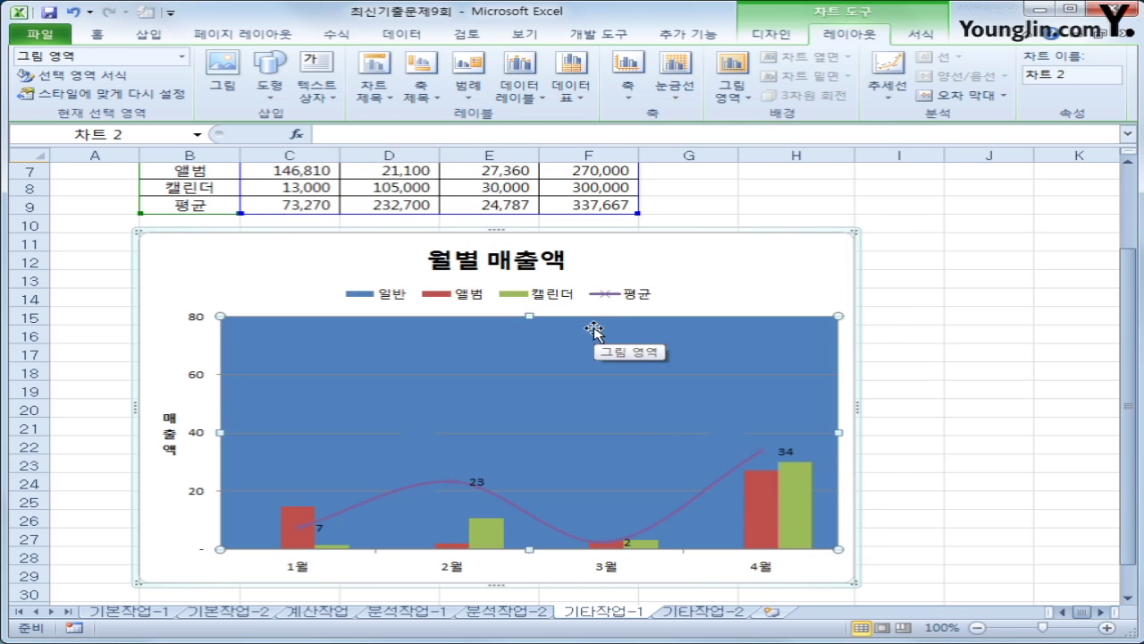
Step: Set the plot area's solid fill colour to white (흰색, 배경 1)
right_click(594, 331)
click(617, 441)
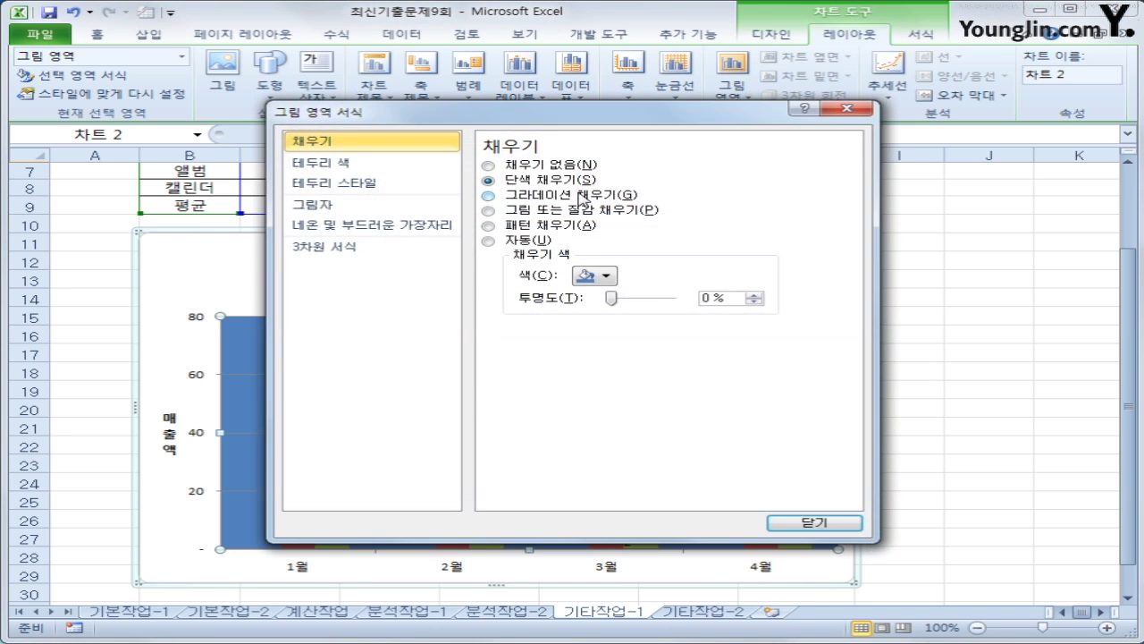
click(590, 277)
click(582, 309)
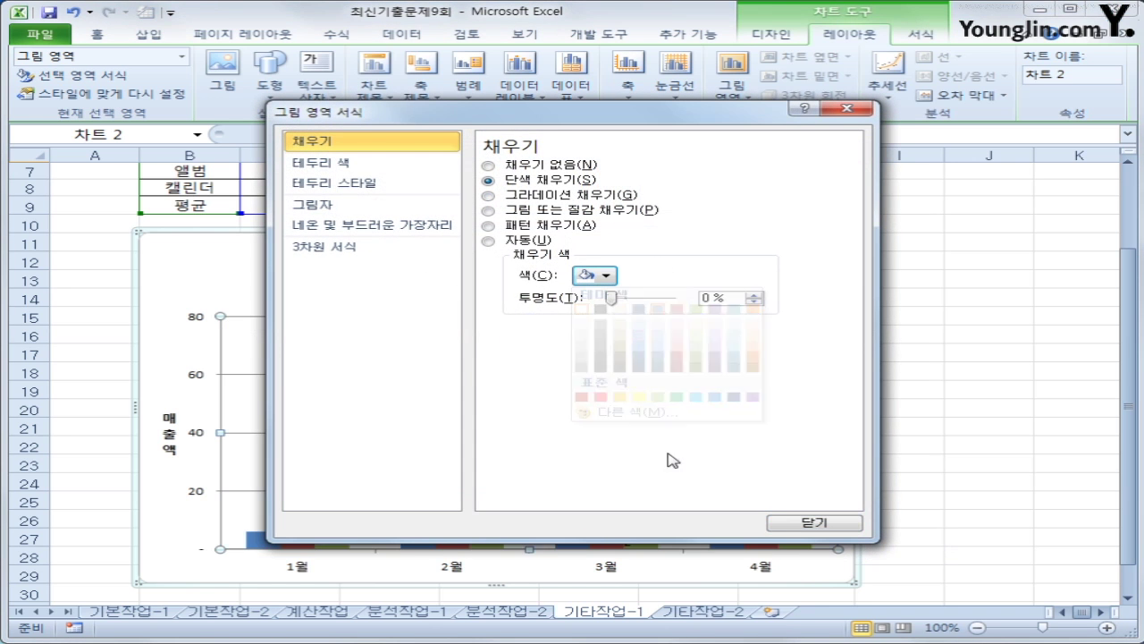
click(782, 522)
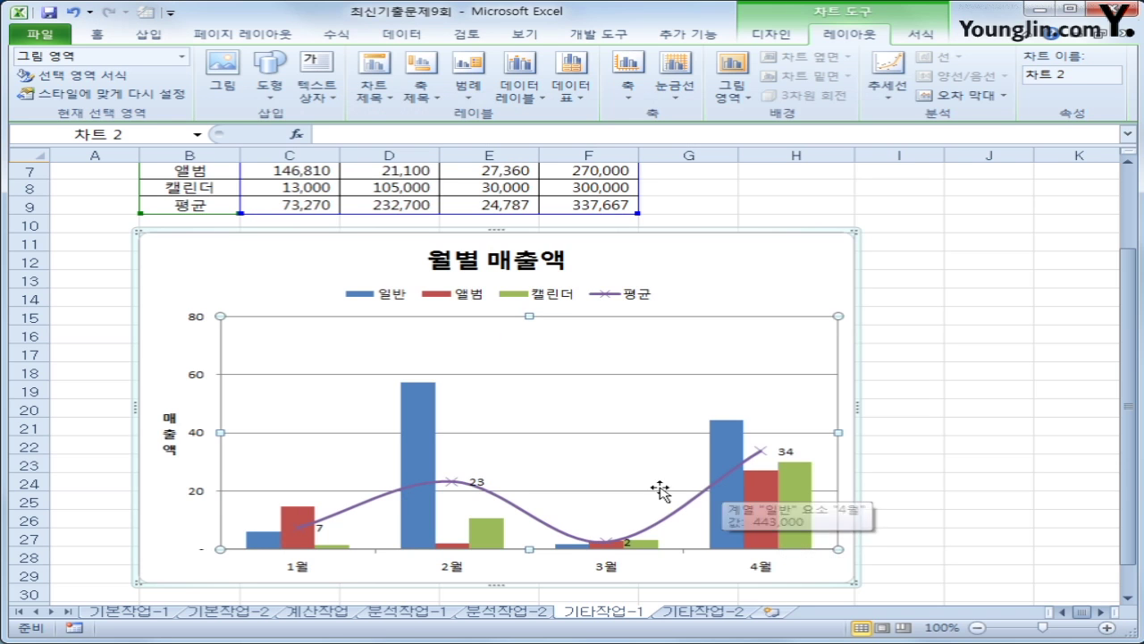
Step: Give the chart area's border rounded corners (둥근 모서리)
right_click(727, 265)
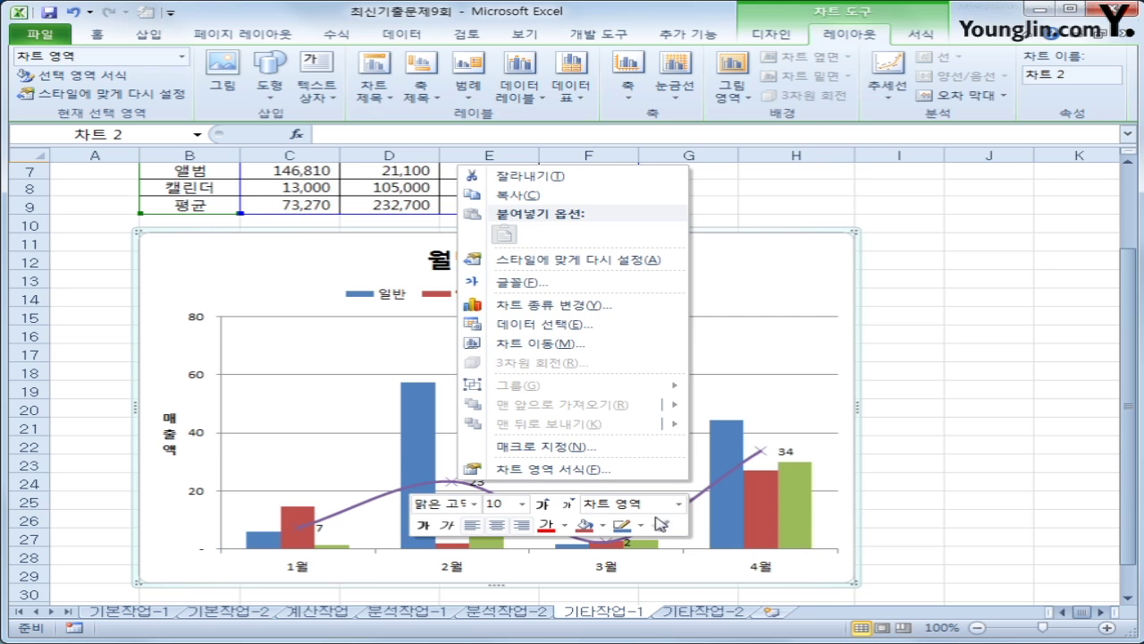
click(606, 471)
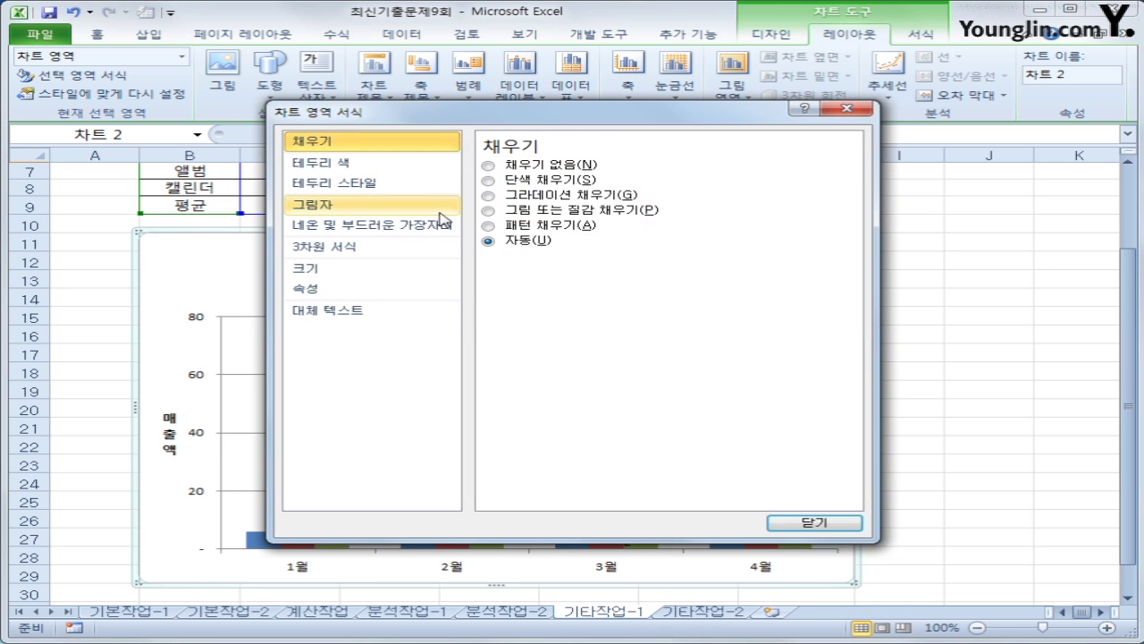
click(416, 184)
click(550, 344)
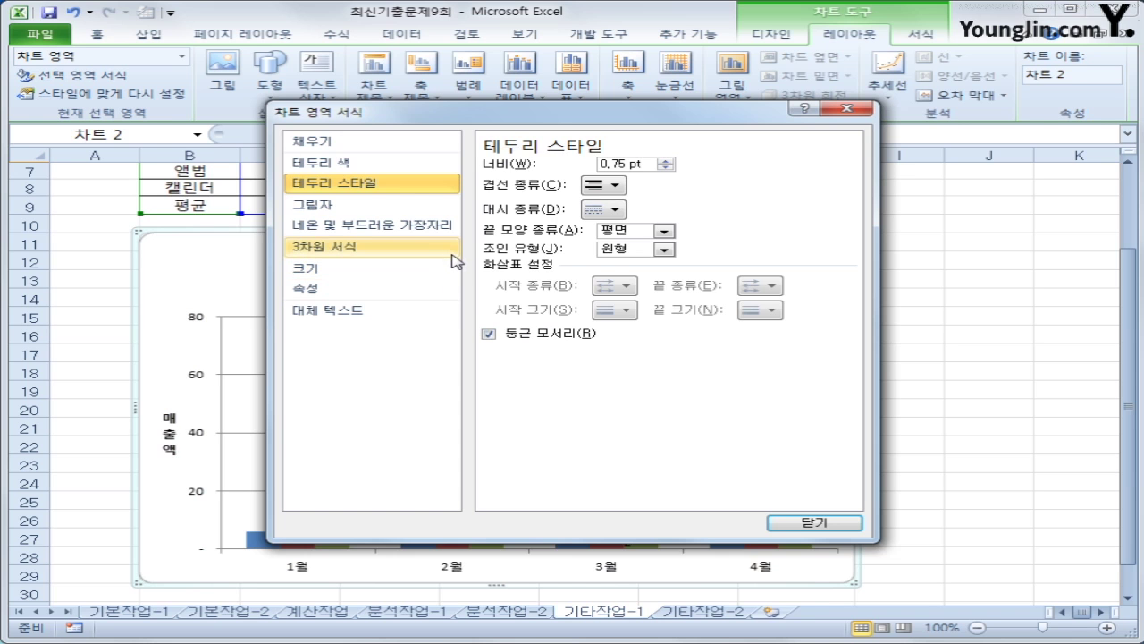
Step: Apply the lower-right outer (바깥쪽) offset shadow preset to the chart area and close the formatting dialog
click(335, 203)
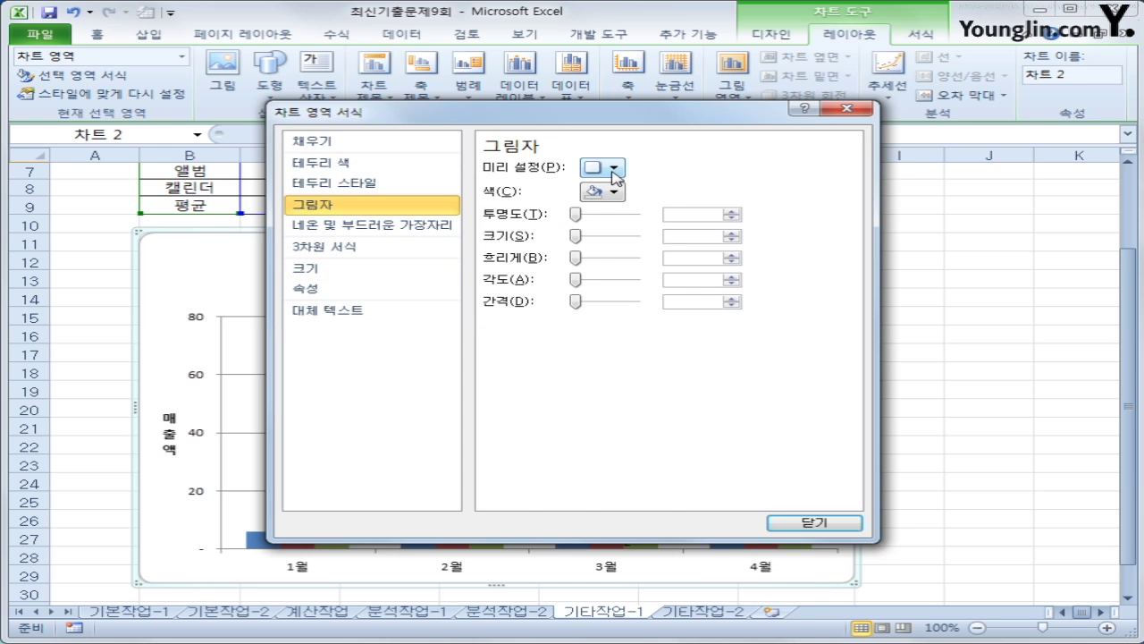
click(615, 168)
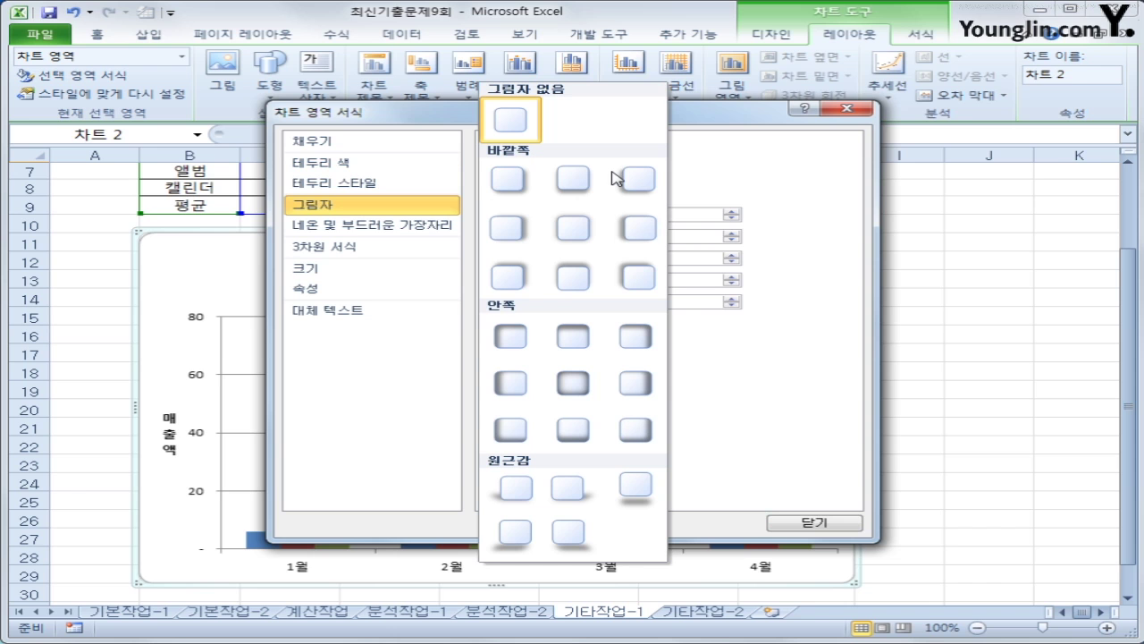
click(503, 181)
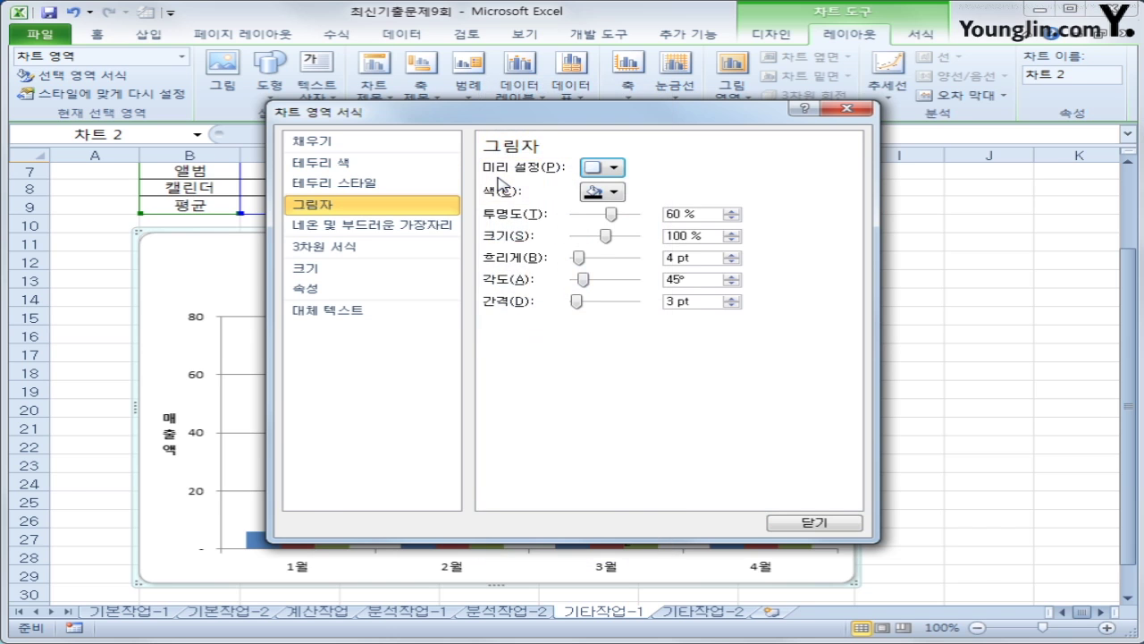
click(812, 522)
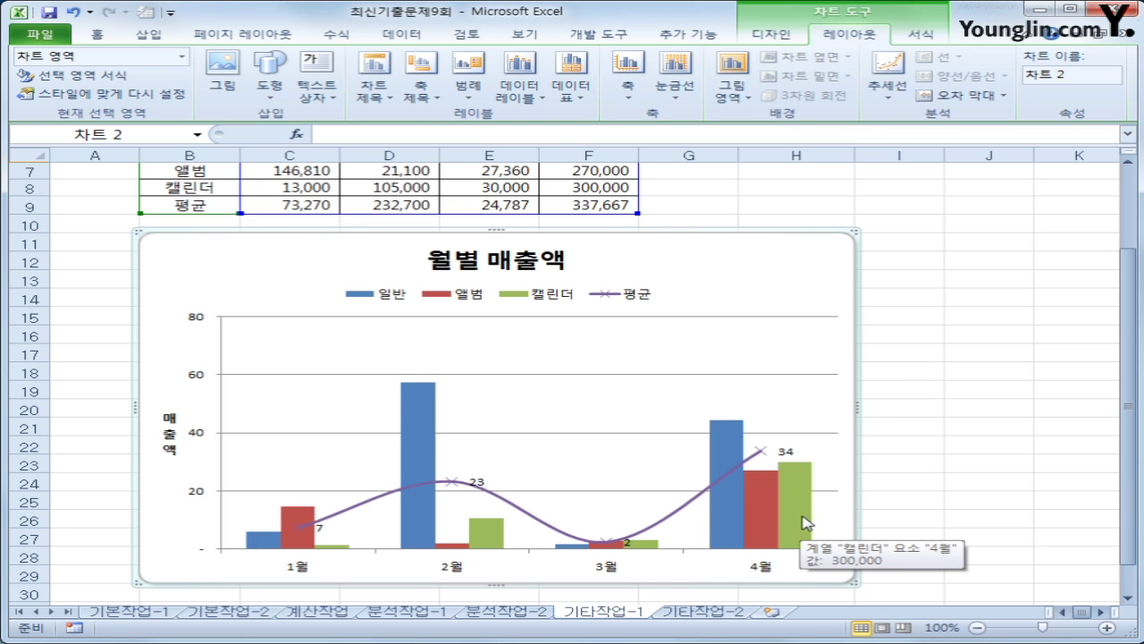
Step: Make all text in the chart area bold with a font size of 10
click(96, 41)
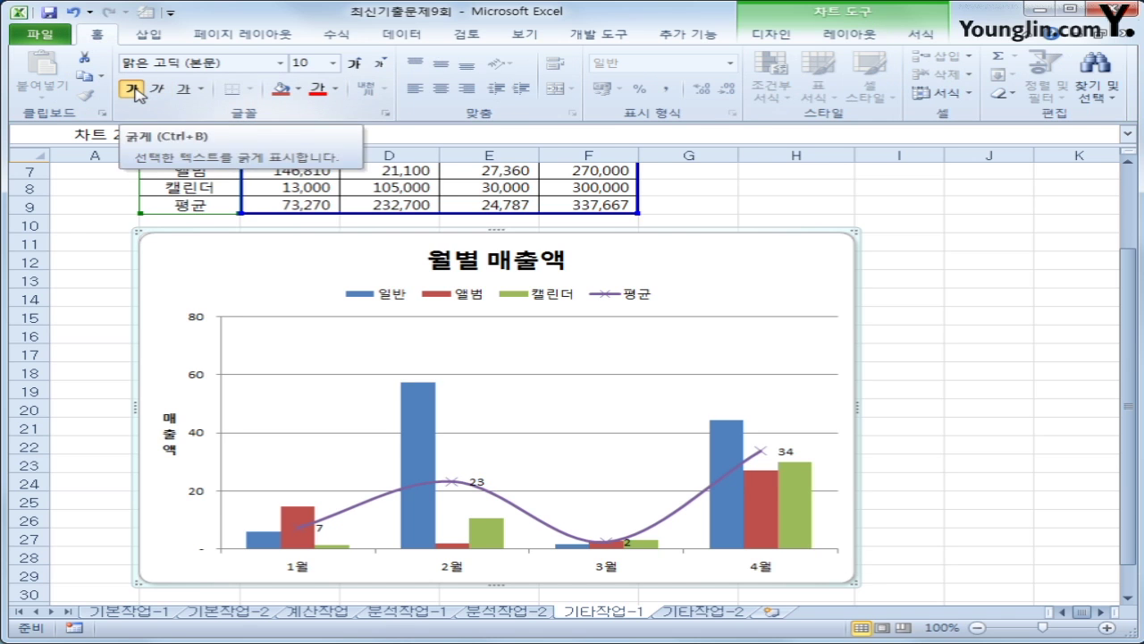
click(134, 91)
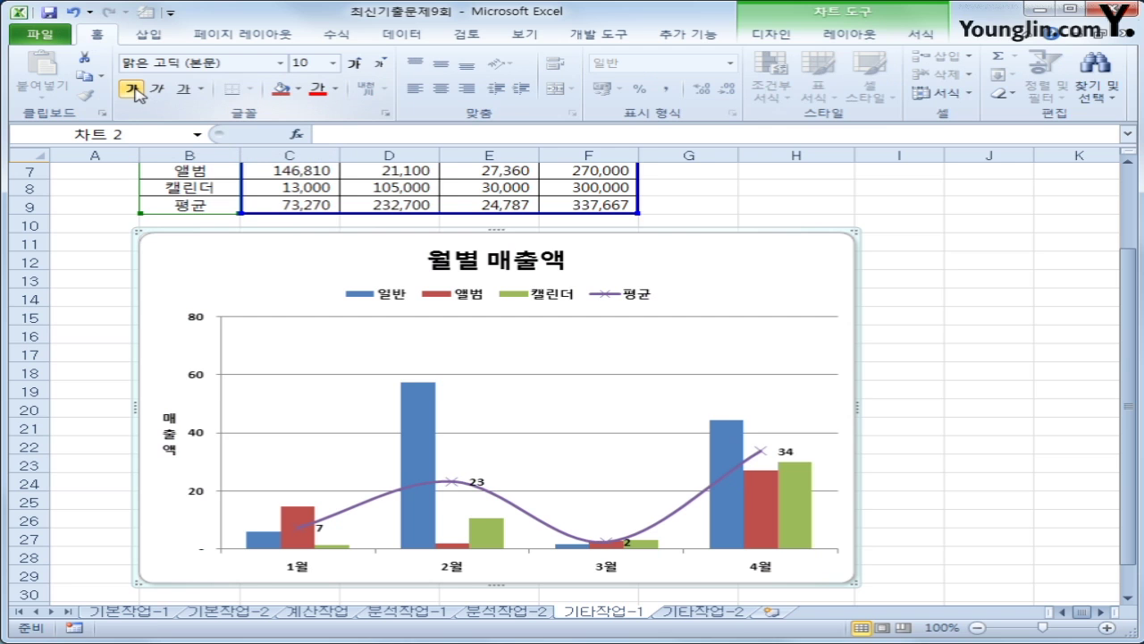
click(333, 63)
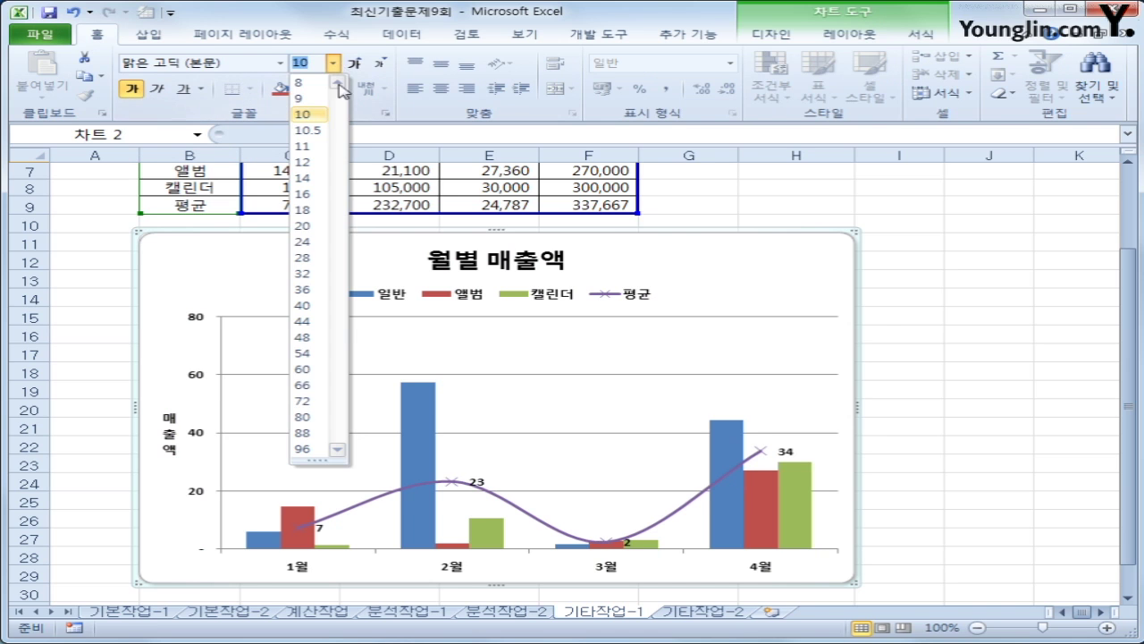
click(302, 162)
Step: Reduce the chart title's font size to 10 and check the font size of the vertical axis title
click(498, 258)
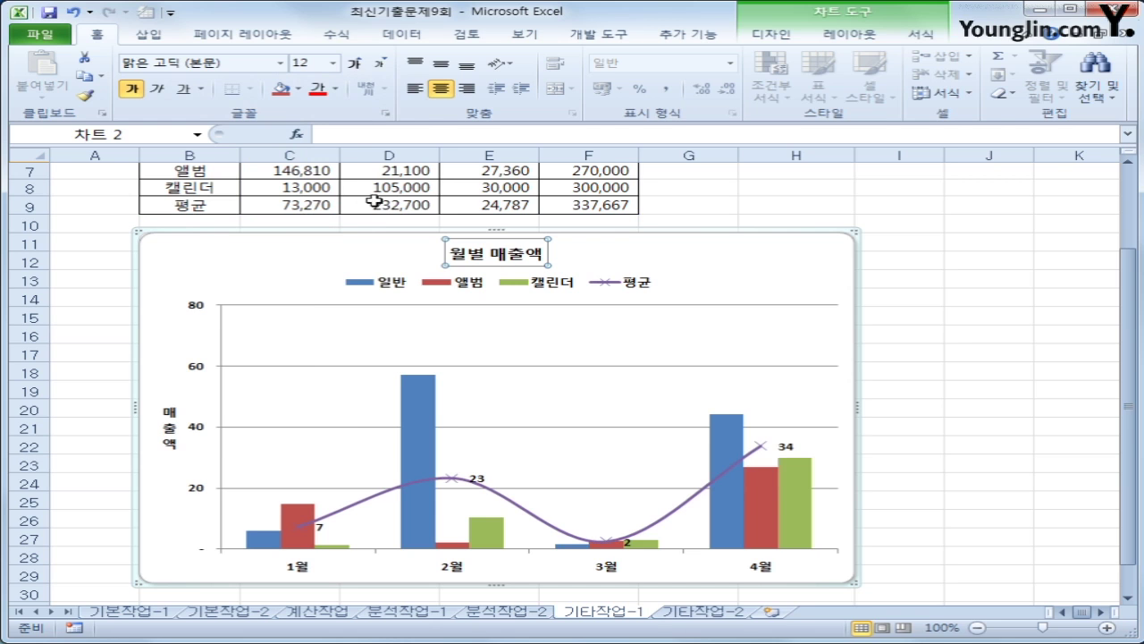
click(383, 65)
click(383, 64)
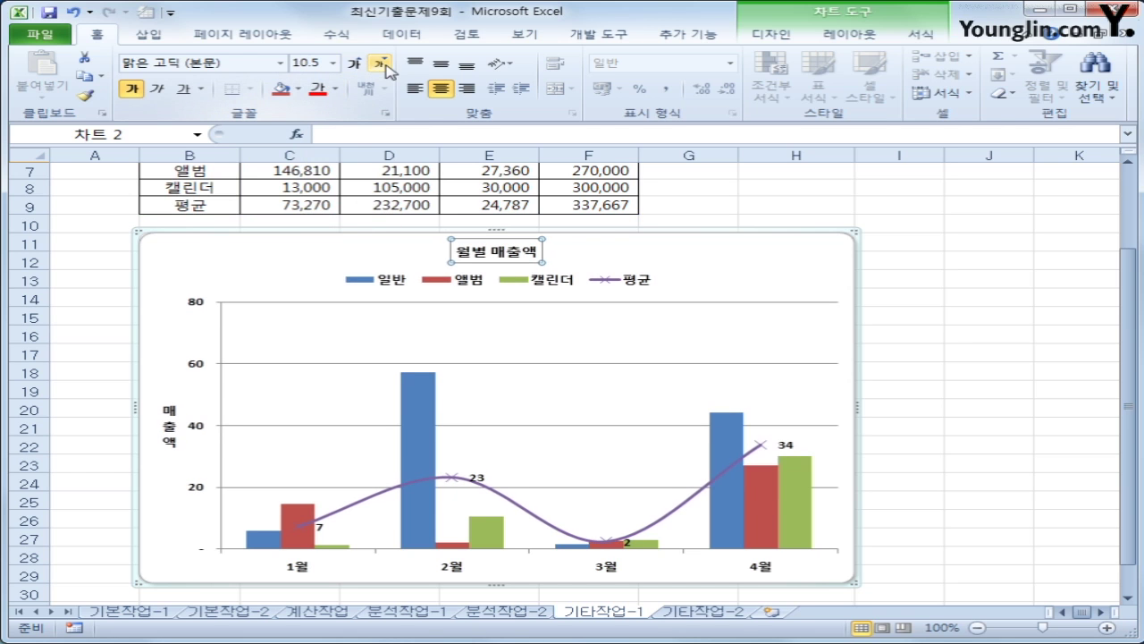
click(382, 64)
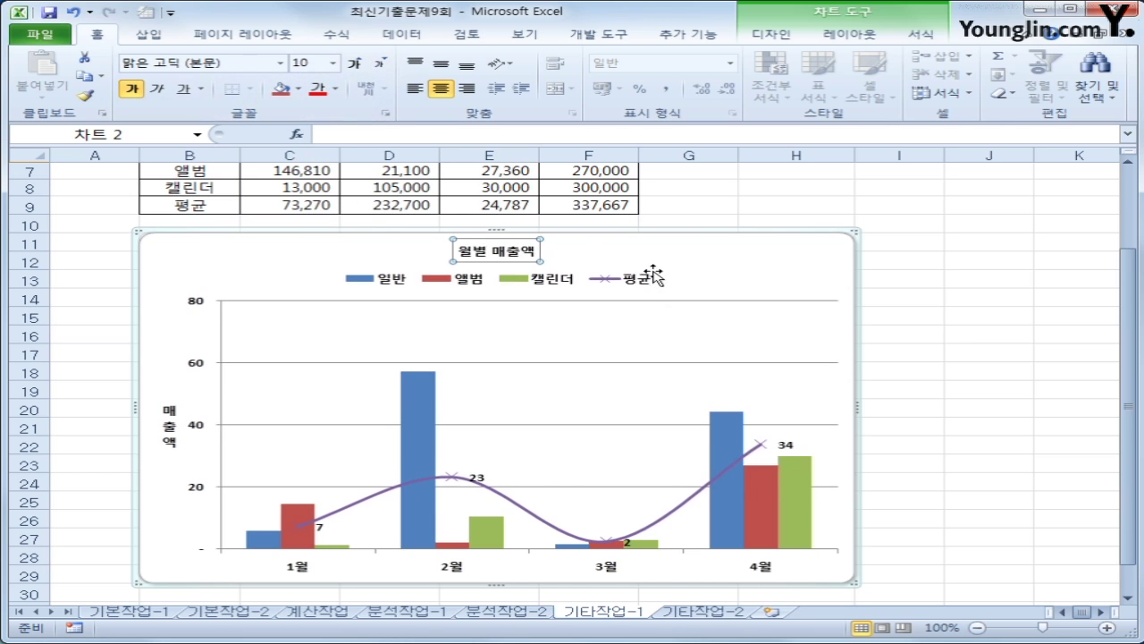
click(166, 421)
click(163, 320)
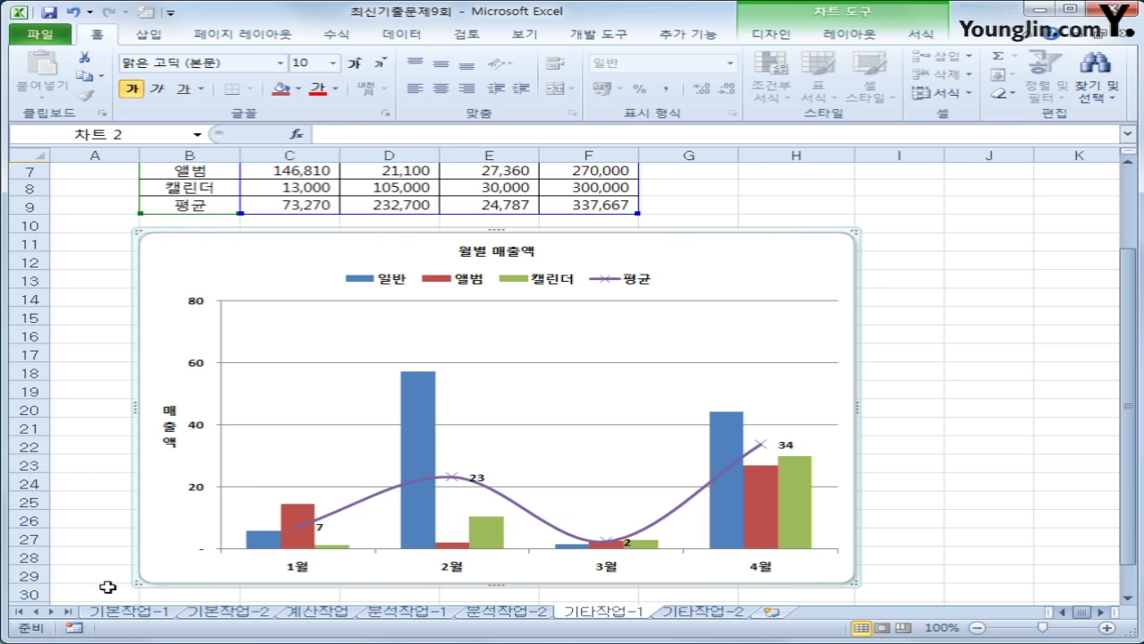
Step: On the 기타작업-2 sheet, turn on design mode and open the Click event code of the 고객정보검색 command button
click(699, 613)
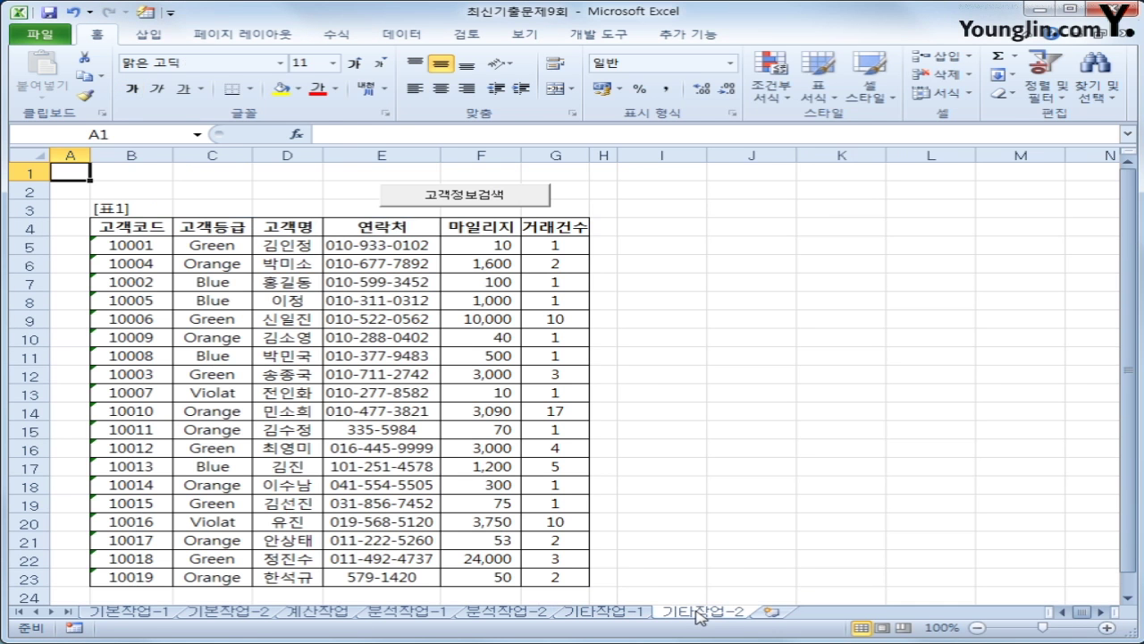
click(784, 263)
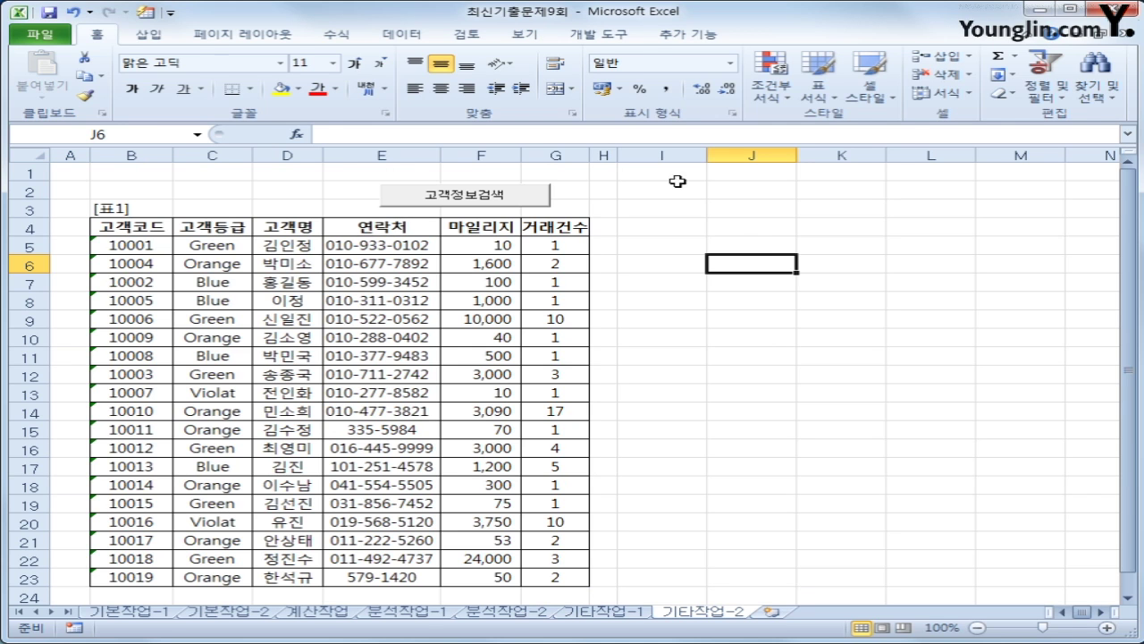
click(594, 37)
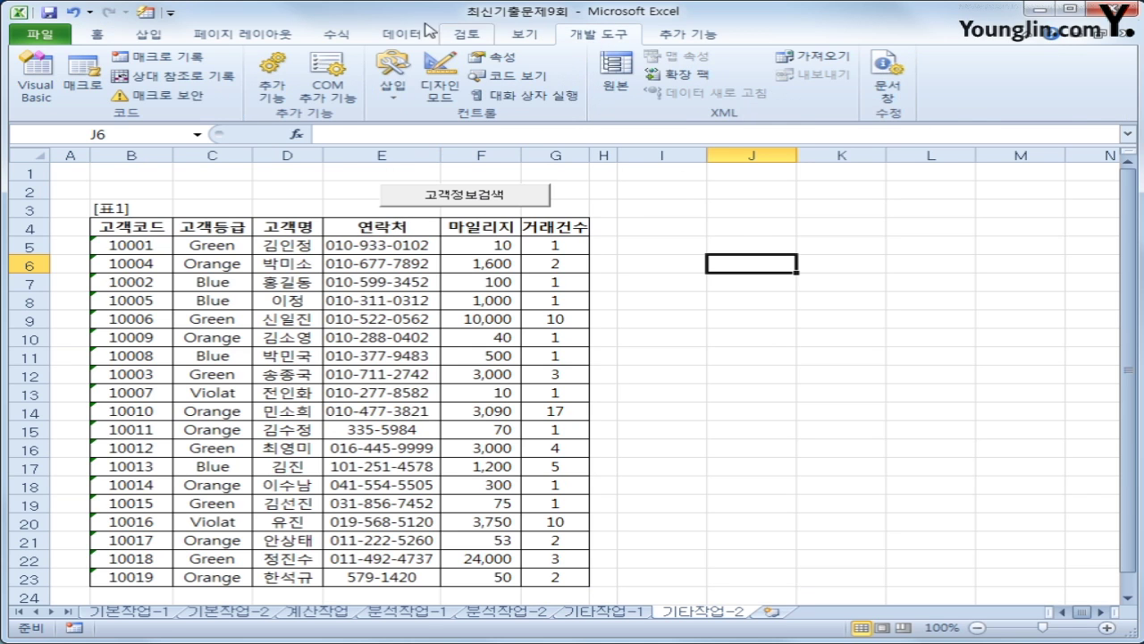
click(440, 82)
click(473, 186)
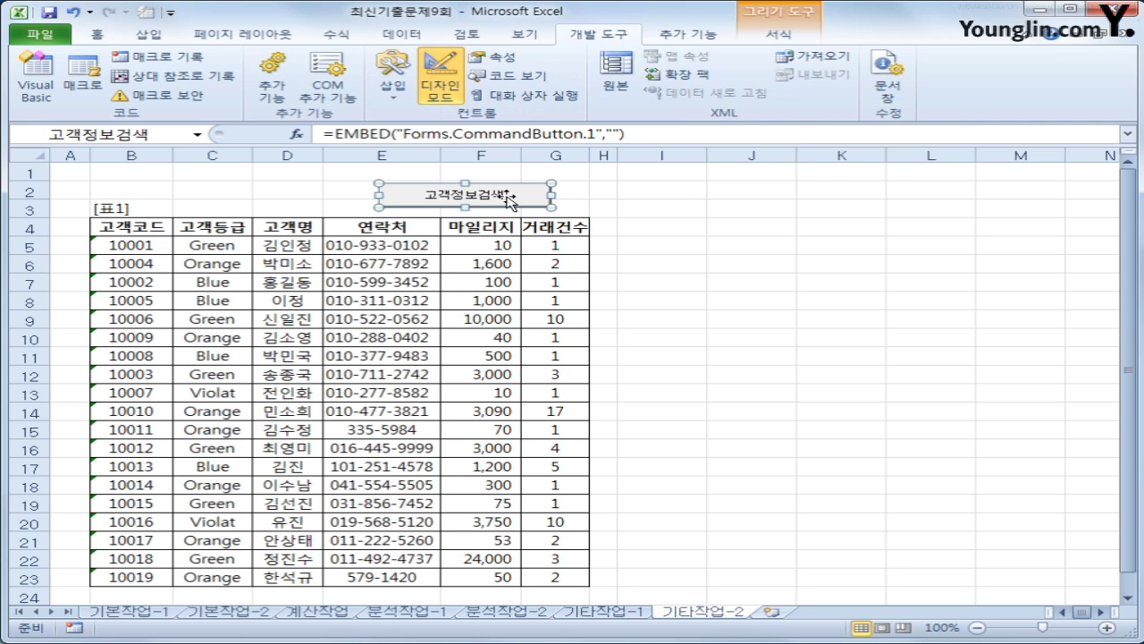
double_click(509, 197)
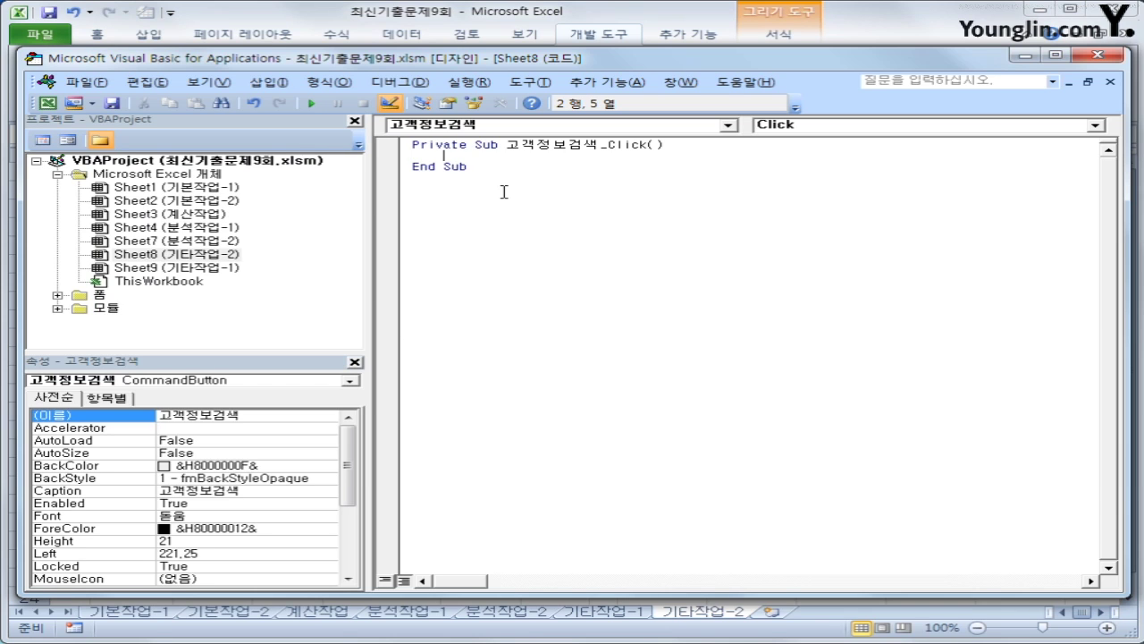
Step: Write 고객정보검색화면.Show in the 고객정보검색_Click procedure
text(고객정보)
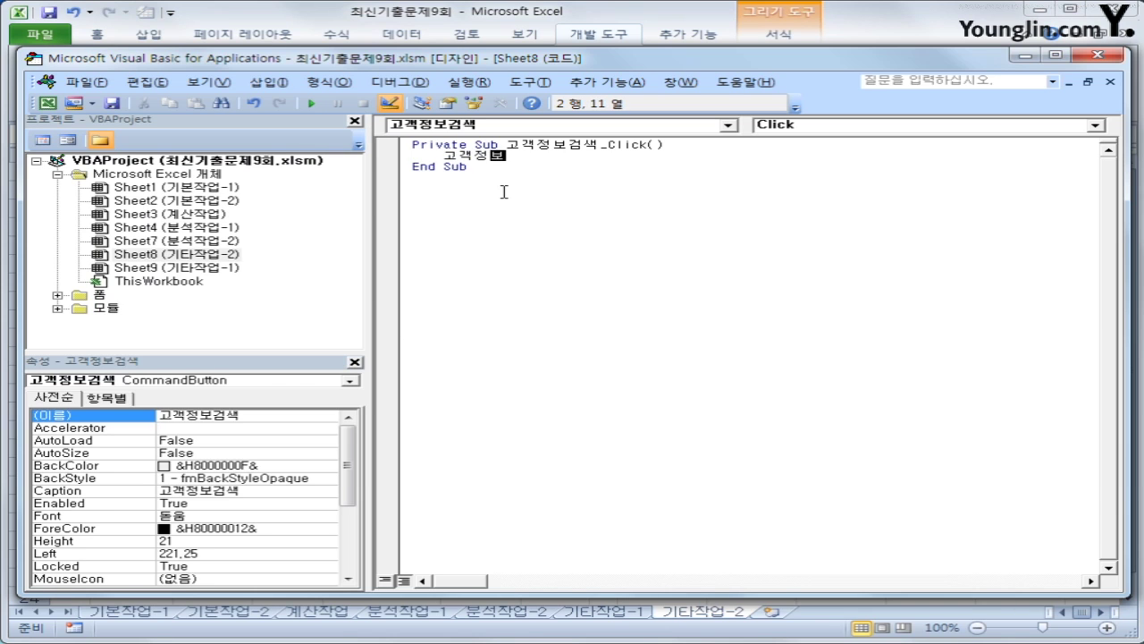
text(검ㅅㅐㄱ화면.)
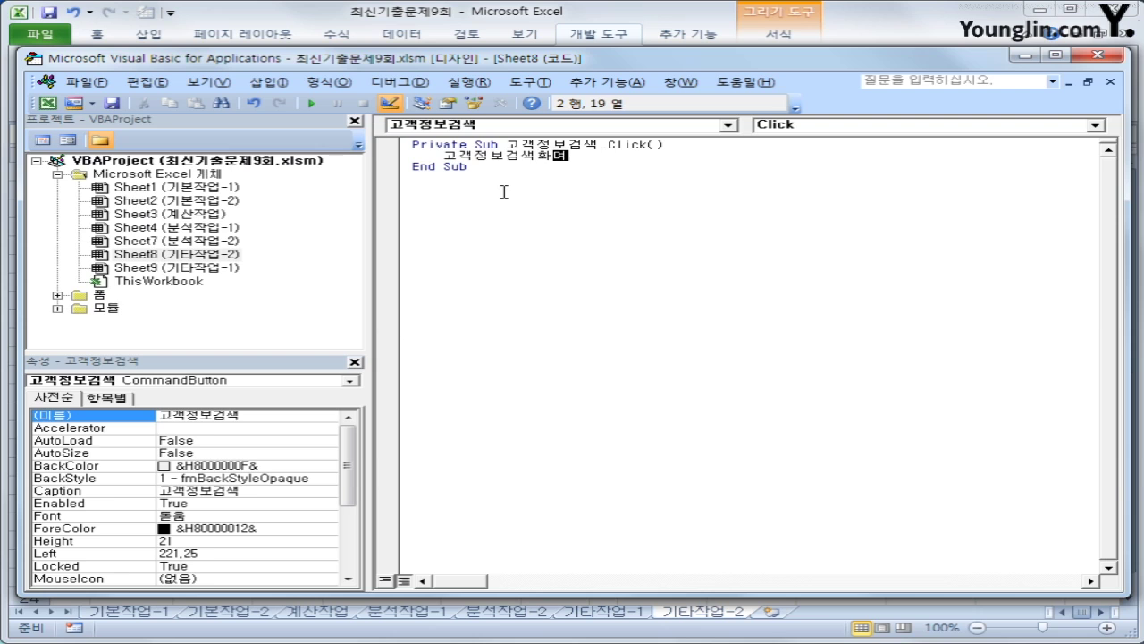
text(Show)
key(Down)
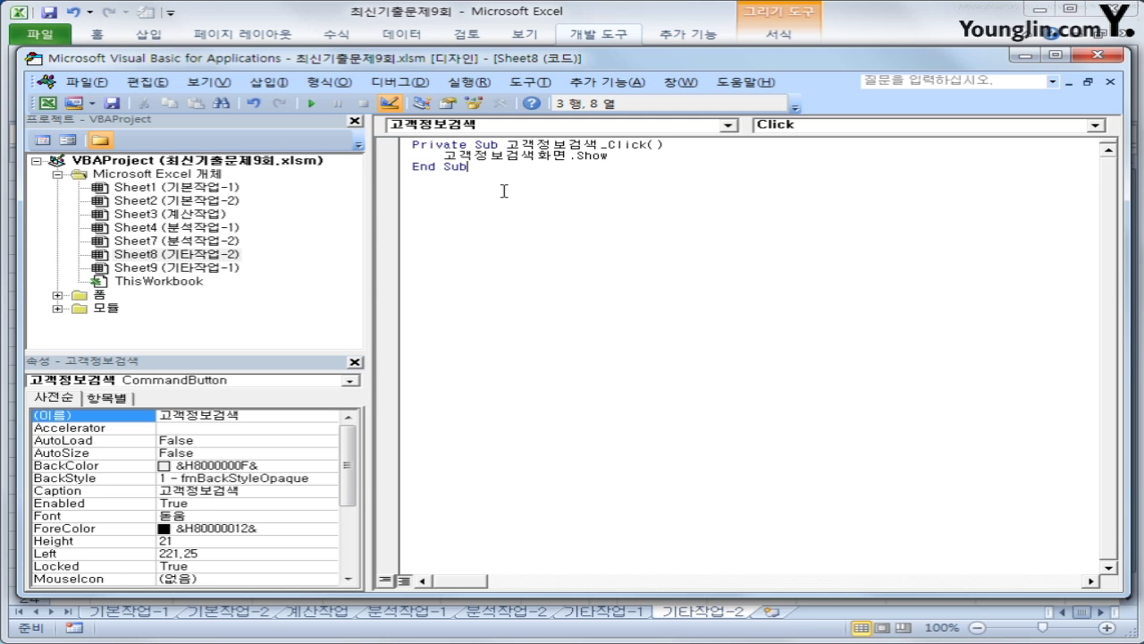
Step: Open the code of the 고객정보검색화면 form and create its UserForm_Initialize event procedure
double_click(79, 296)
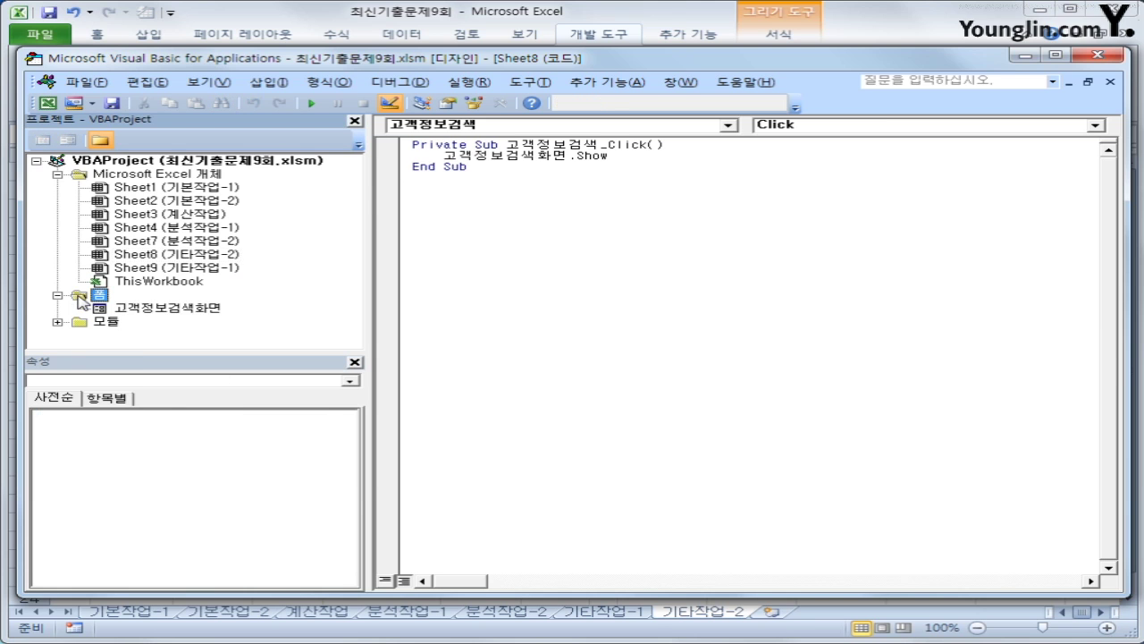
click(120, 308)
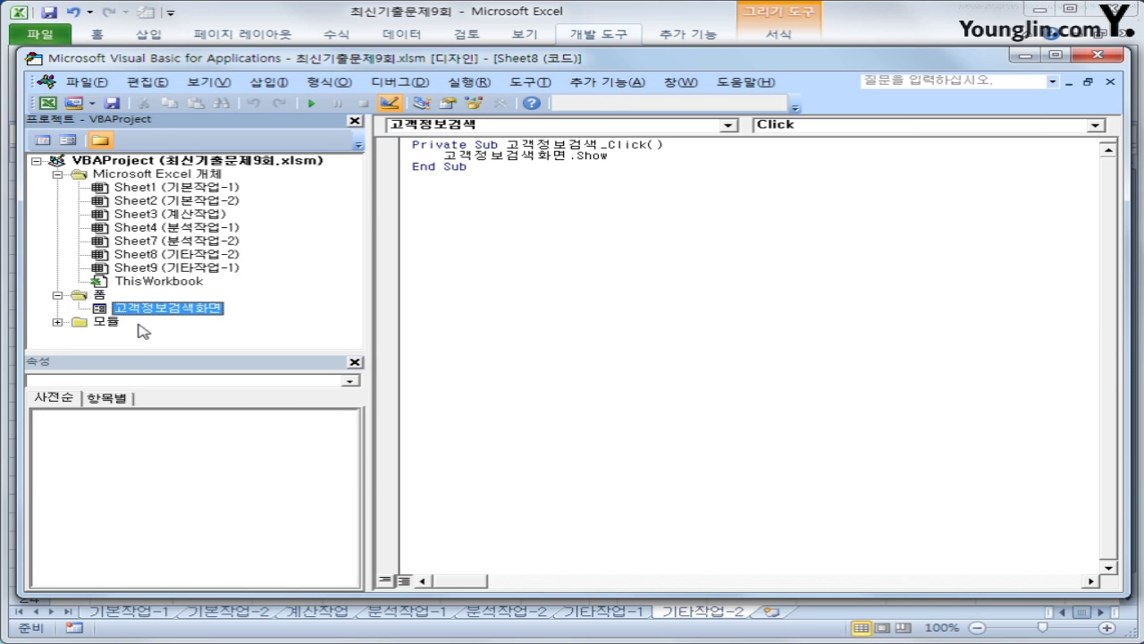
click(42, 140)
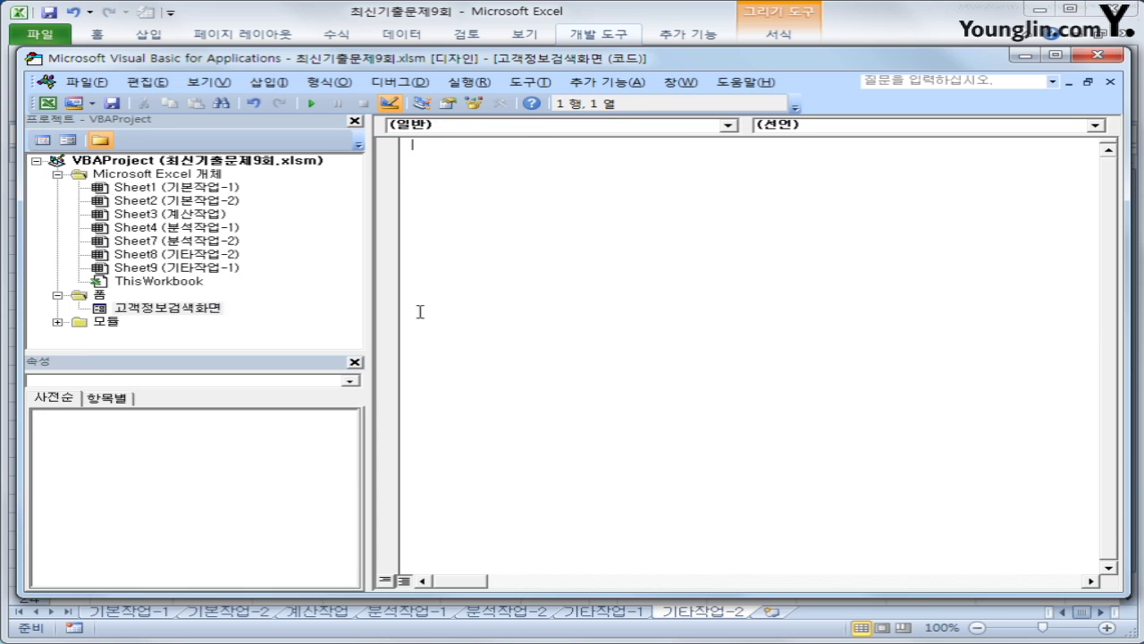
click(545, 126)
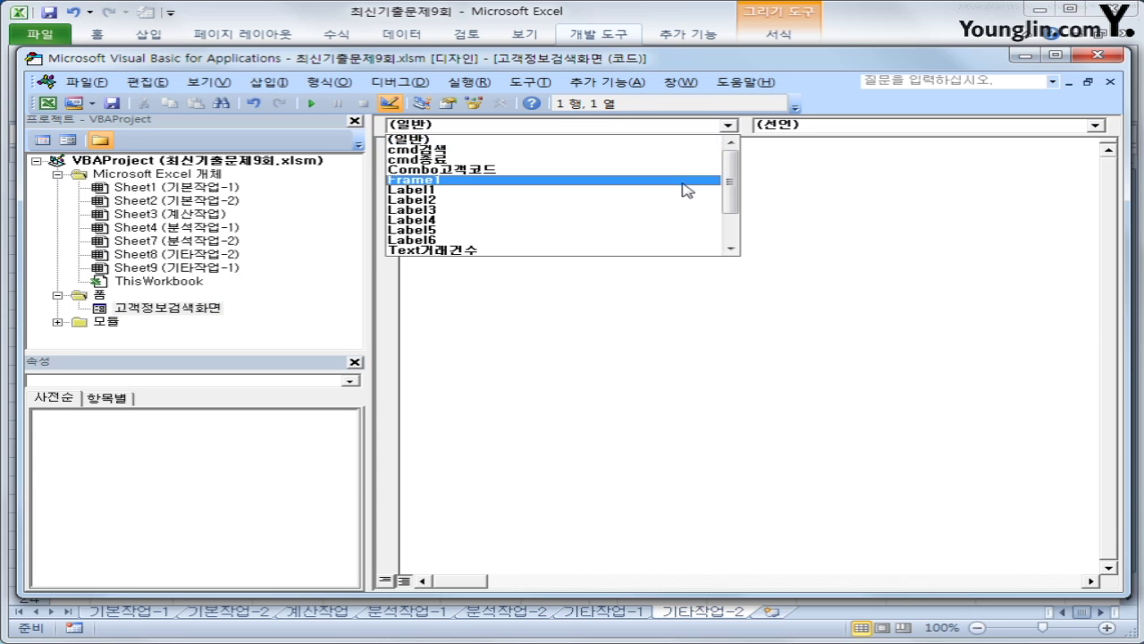
click(730, 188)
click(602, 250)
click(805, 125)
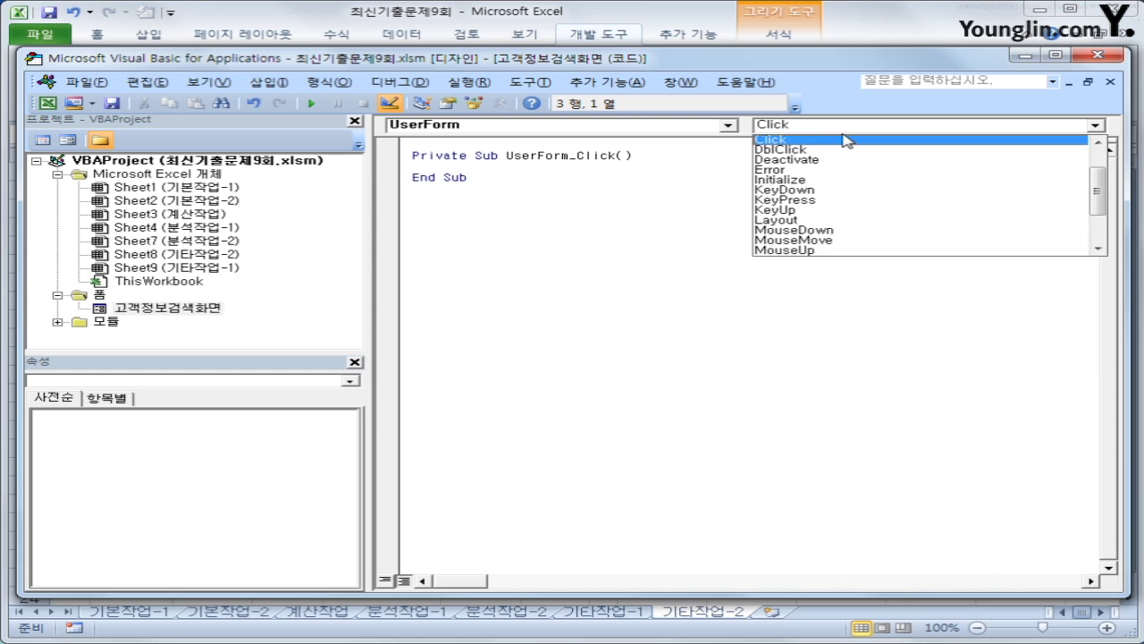
click(861, 184)
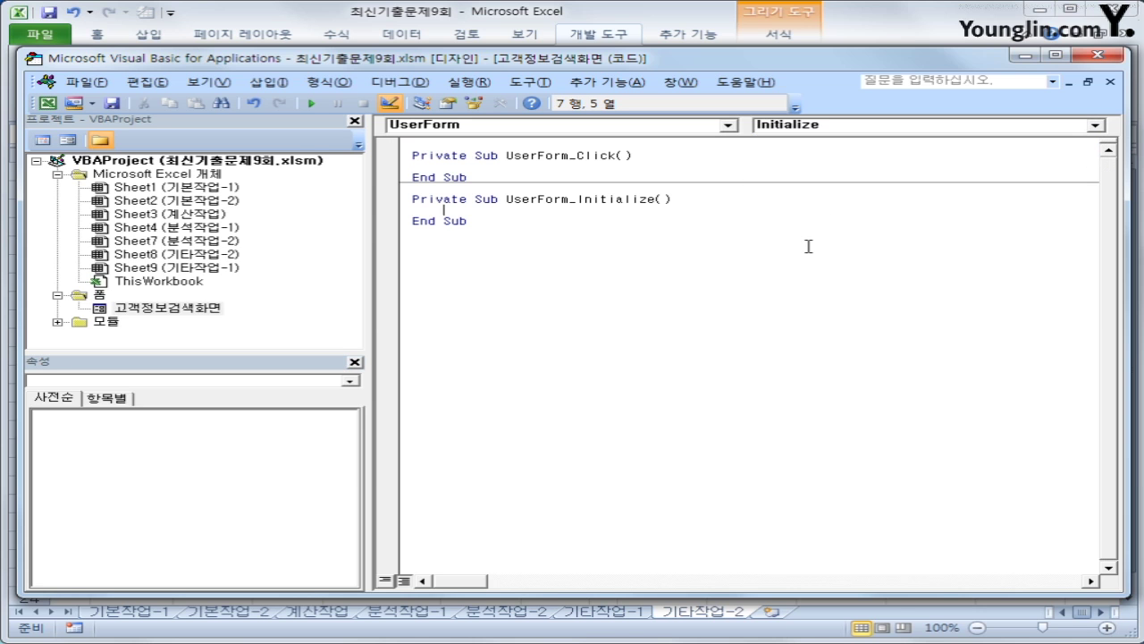
Step: In UserForm_Initialize, write Combo고객코드.RowSource = "B5:B23"
text(combo고객)
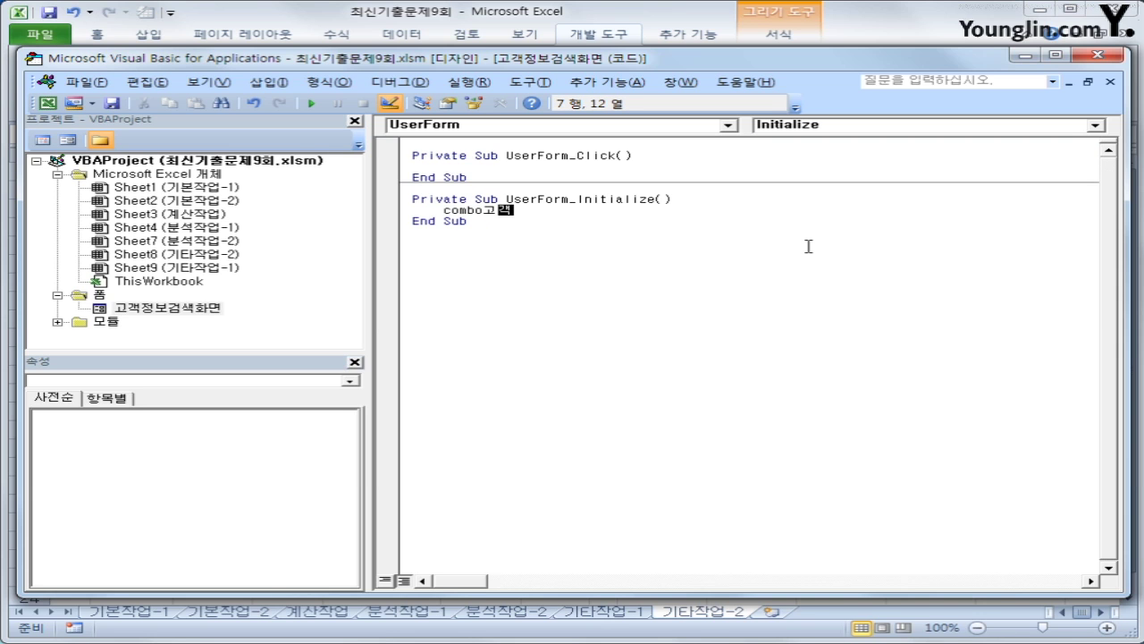
text(명드.row)
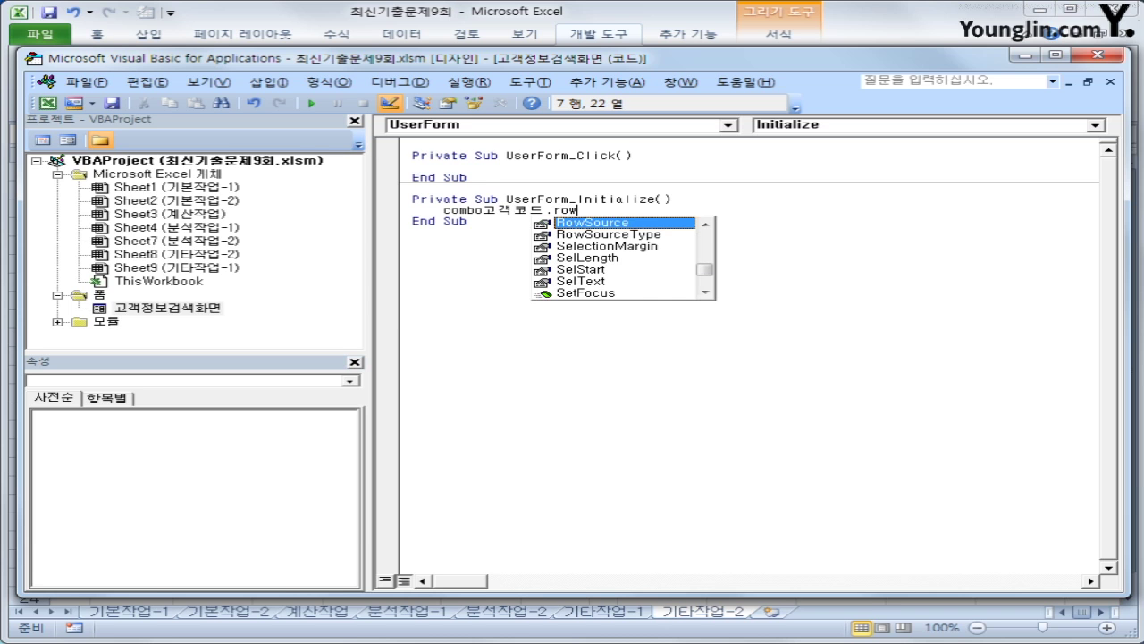
key(Tab)
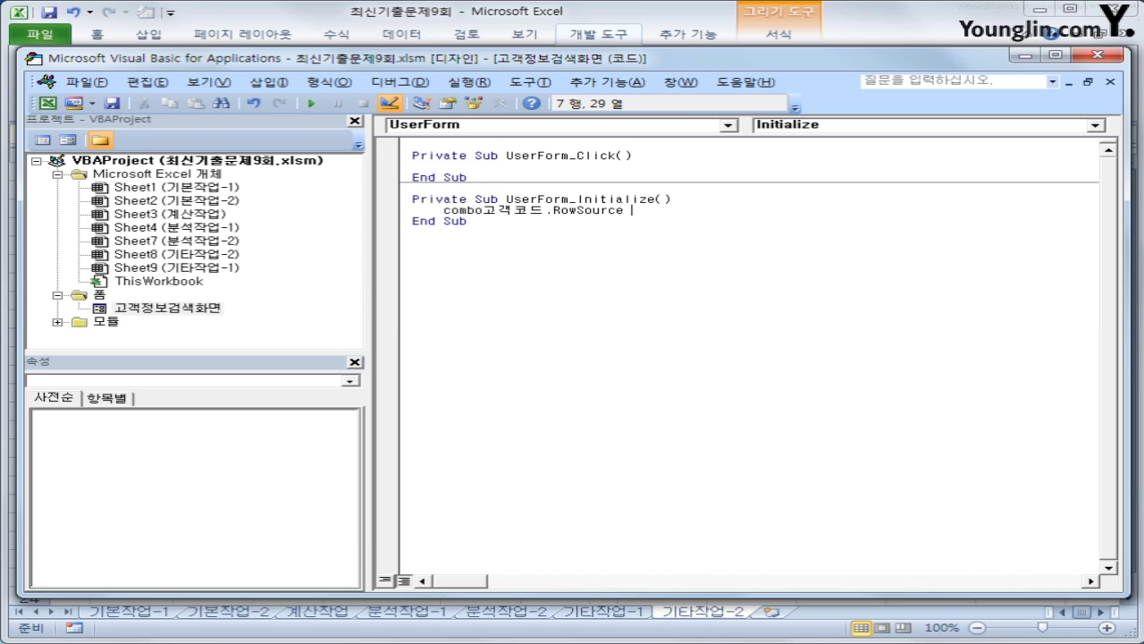
text(= "B5:B23")
key(Down)
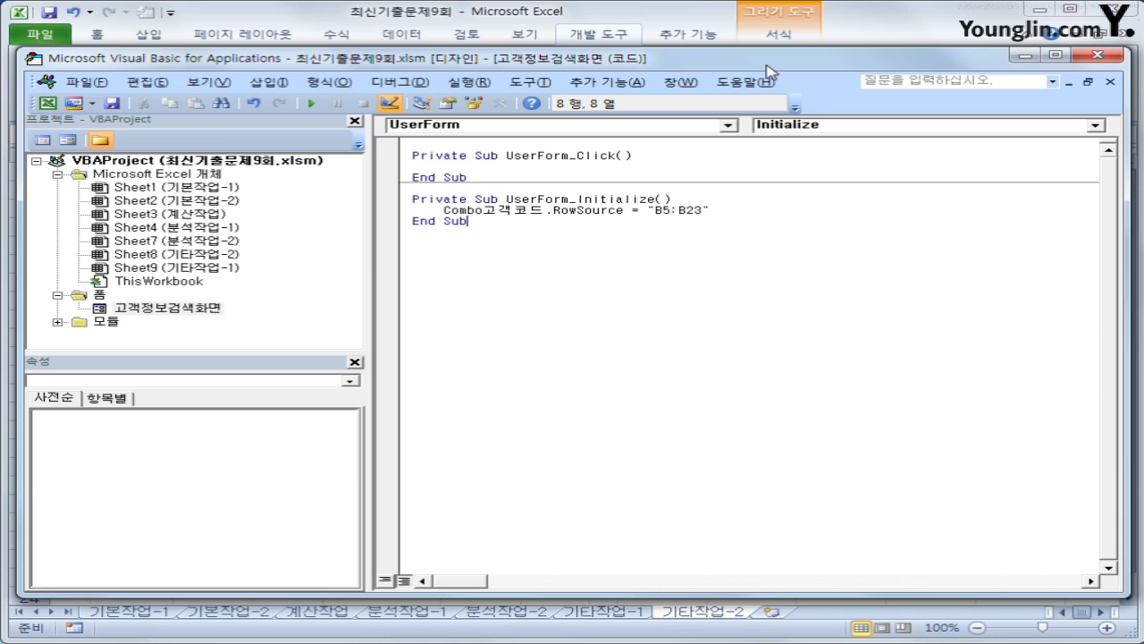
click(726, 283)
Step: Create the Click event procedure of the cmd종료 button in the form's code
click(585, 128)
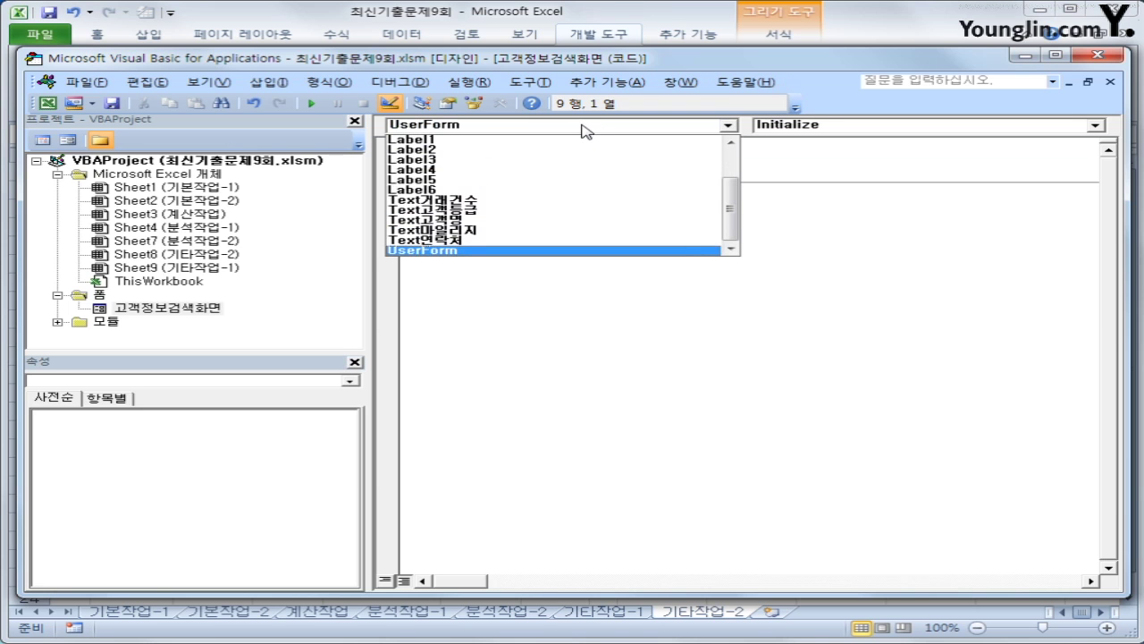
drag(733, 229, 733, 159)
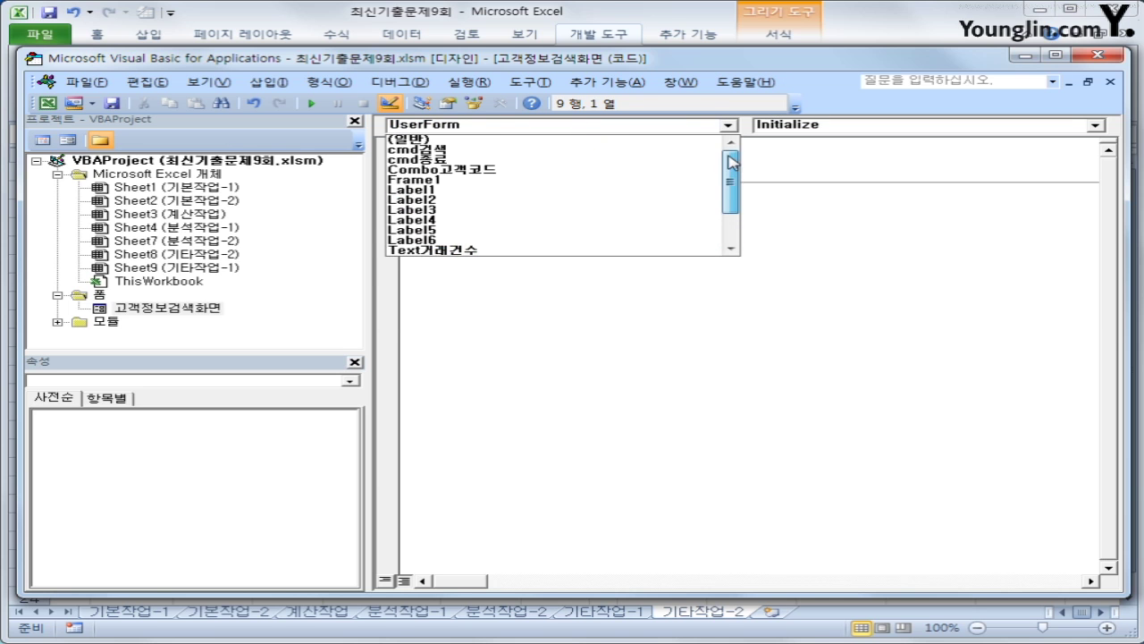
click(549, 161)
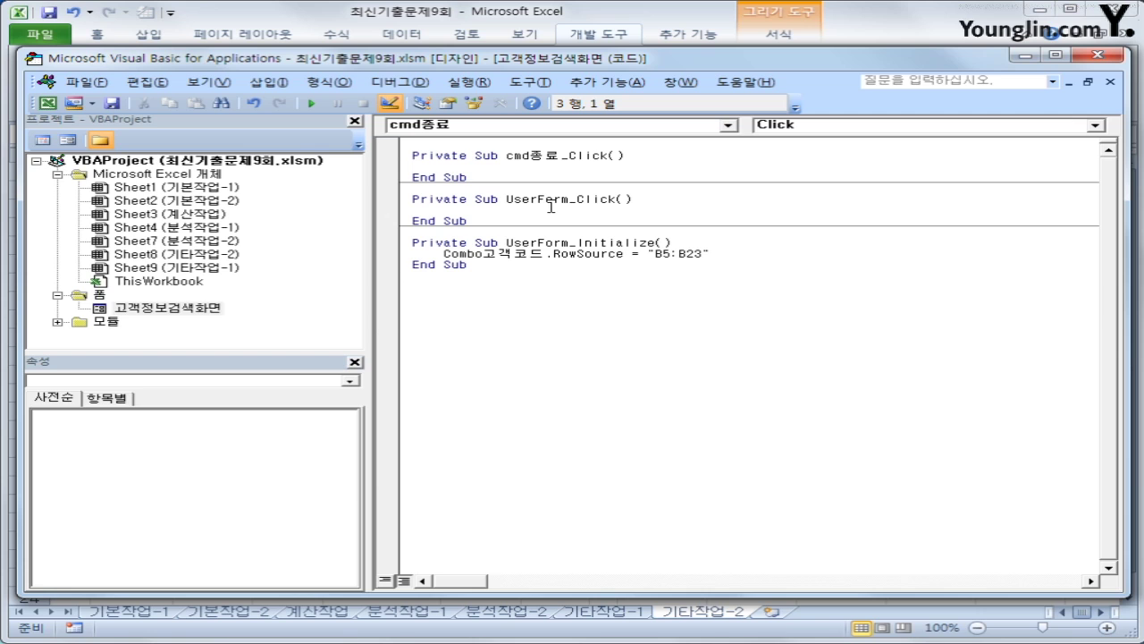
Step: Write Unload Me in the cmd종료_Click procedure
key(Tab)
text(unload me)
key(Down)
click(734, 429)
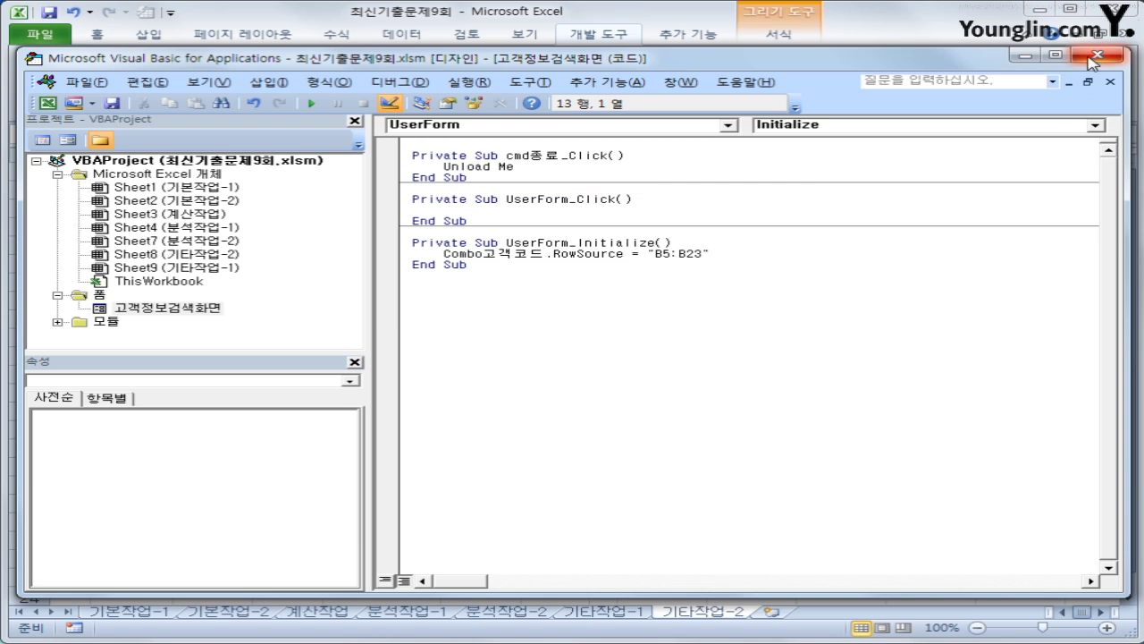
Step: Return to the worksheet, turn off design mode and open the form with the 고객정보검색 button
click(1092, 57)
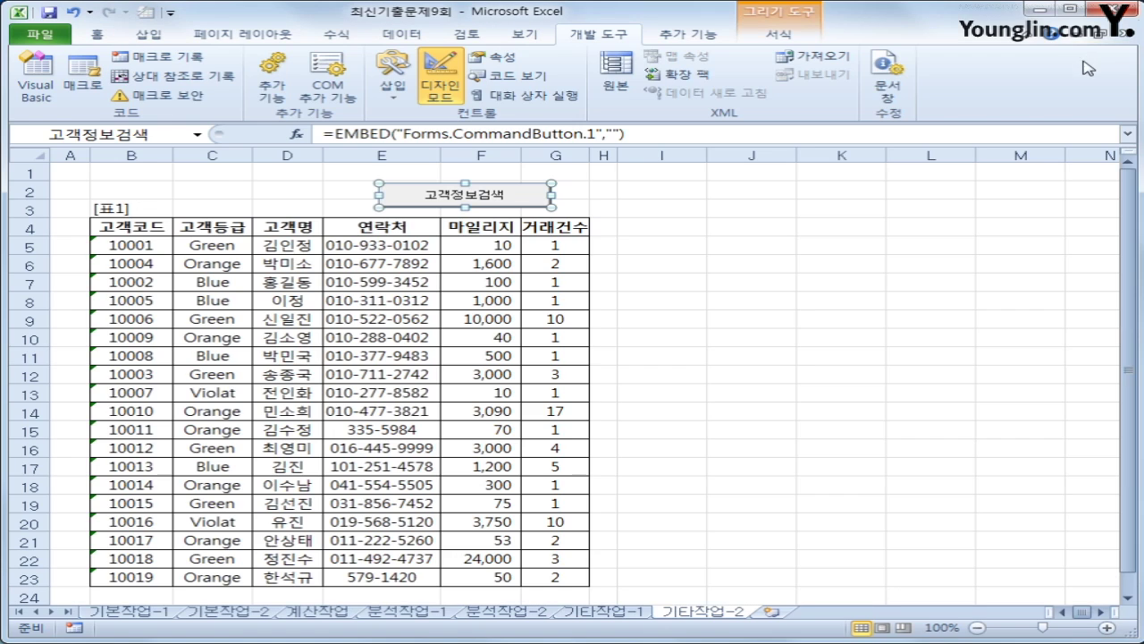
click(441, 80)
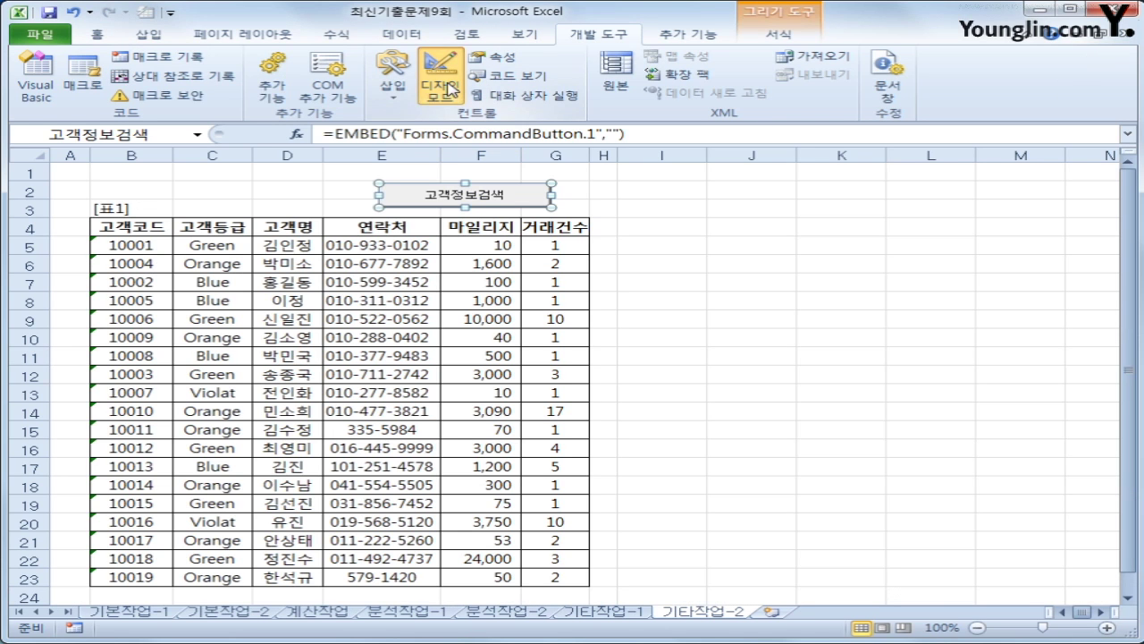
click(508, 206)
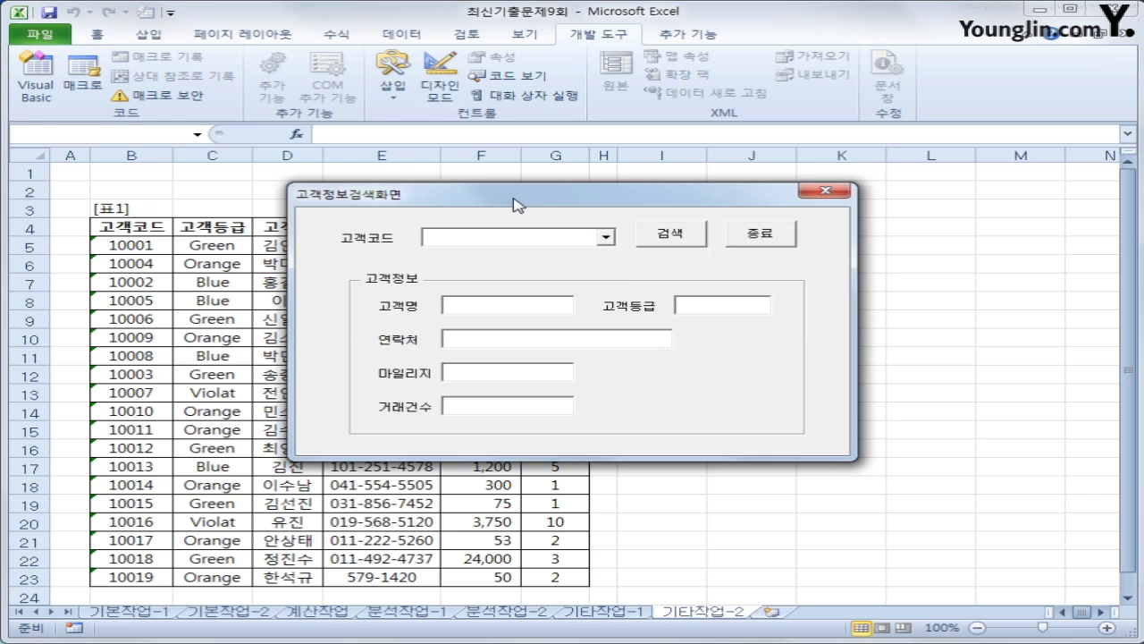
Step: Choose the first customer code in the form's 고객코드 list and run 검색
click(607, 238)
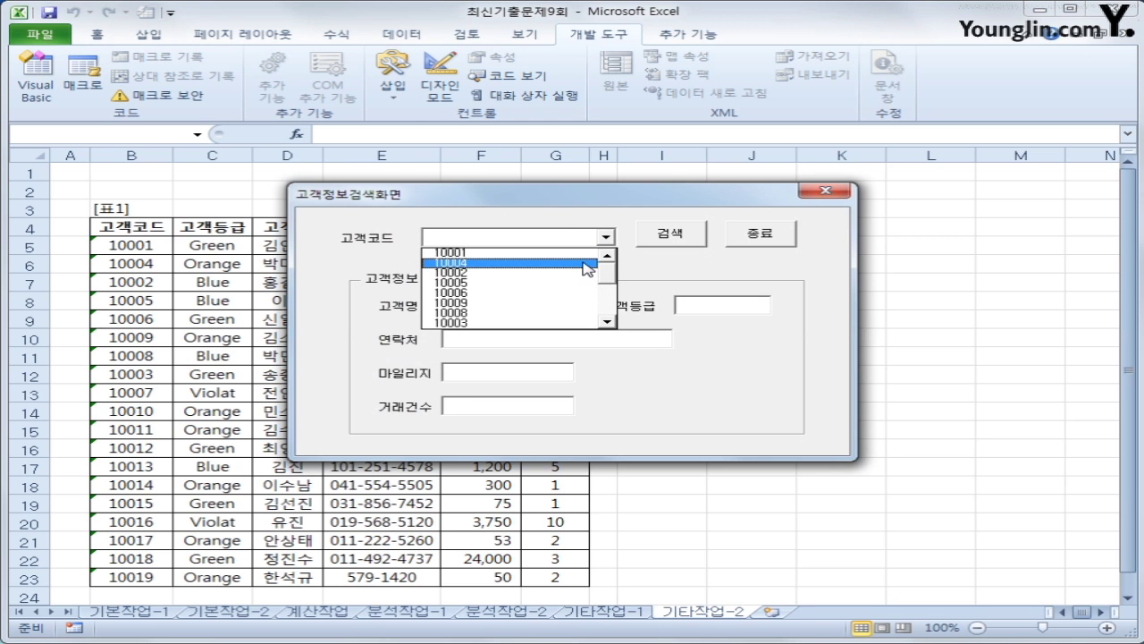
click(584, 255)
click(666, 235)
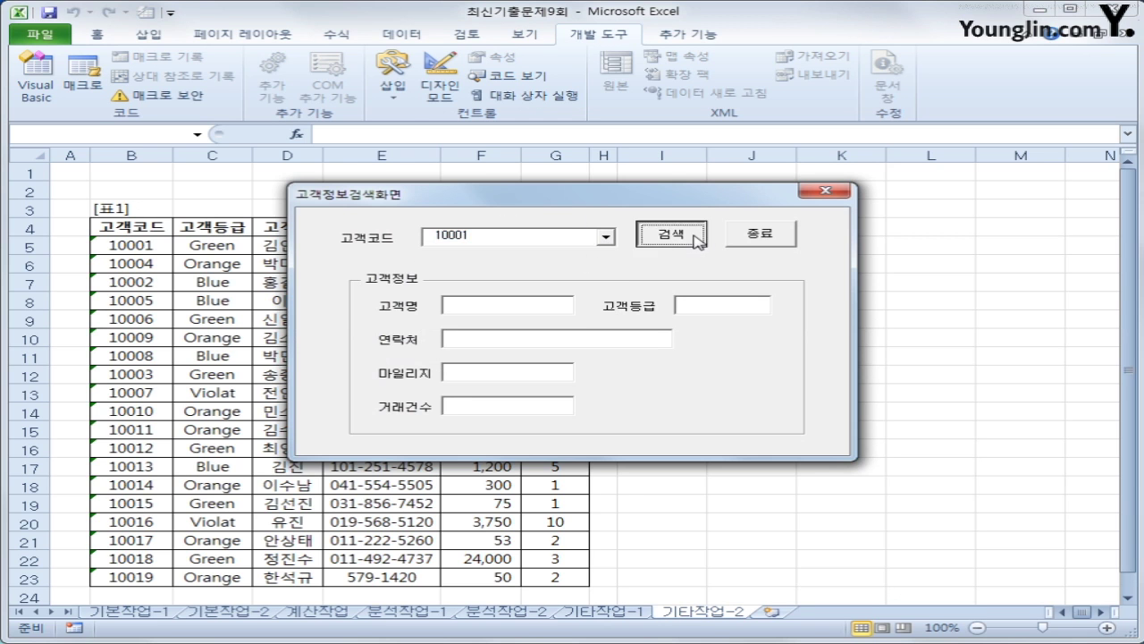
Step: Move the form clear of the table, compare its 고객코드 list with the customer rows, and close the form
drag(668, 194, 904, 92)
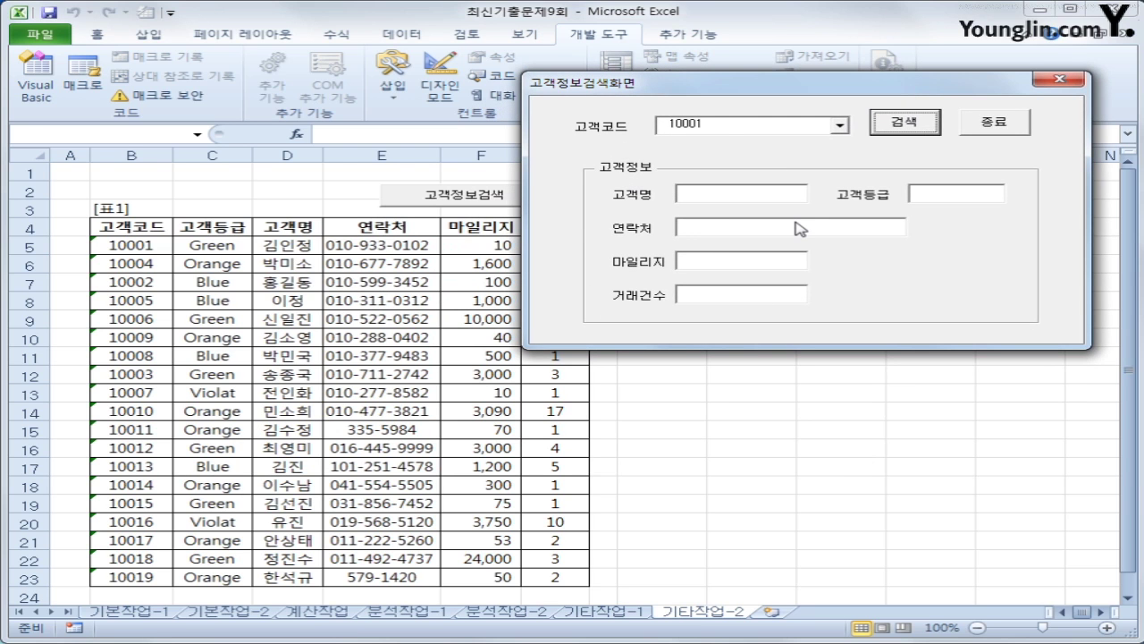
click(840, 125)
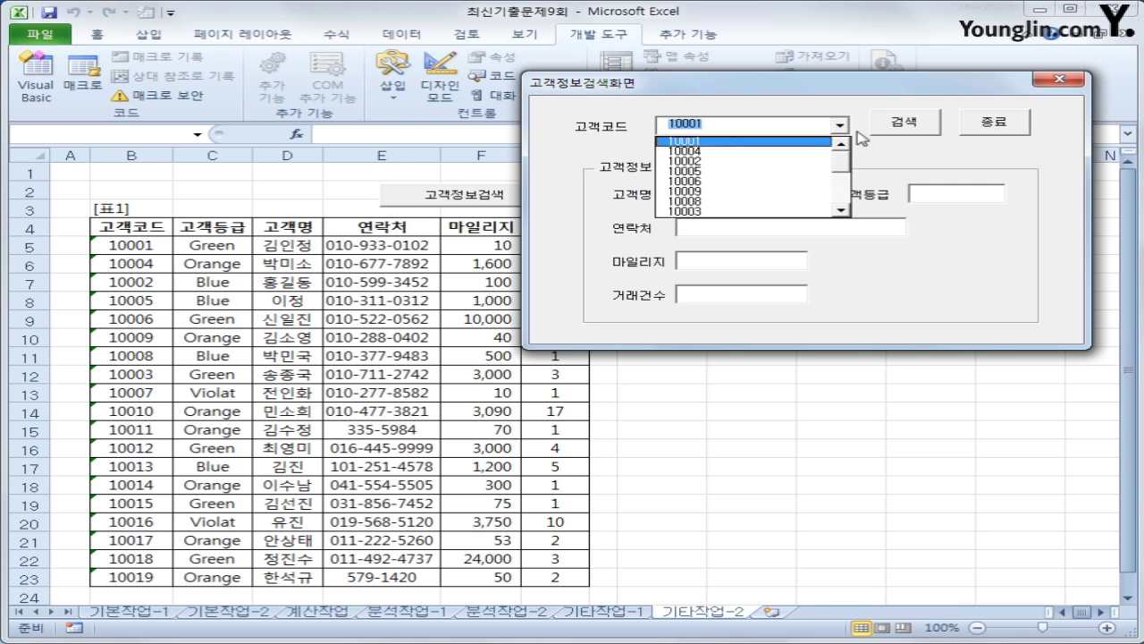
click(742, 101)
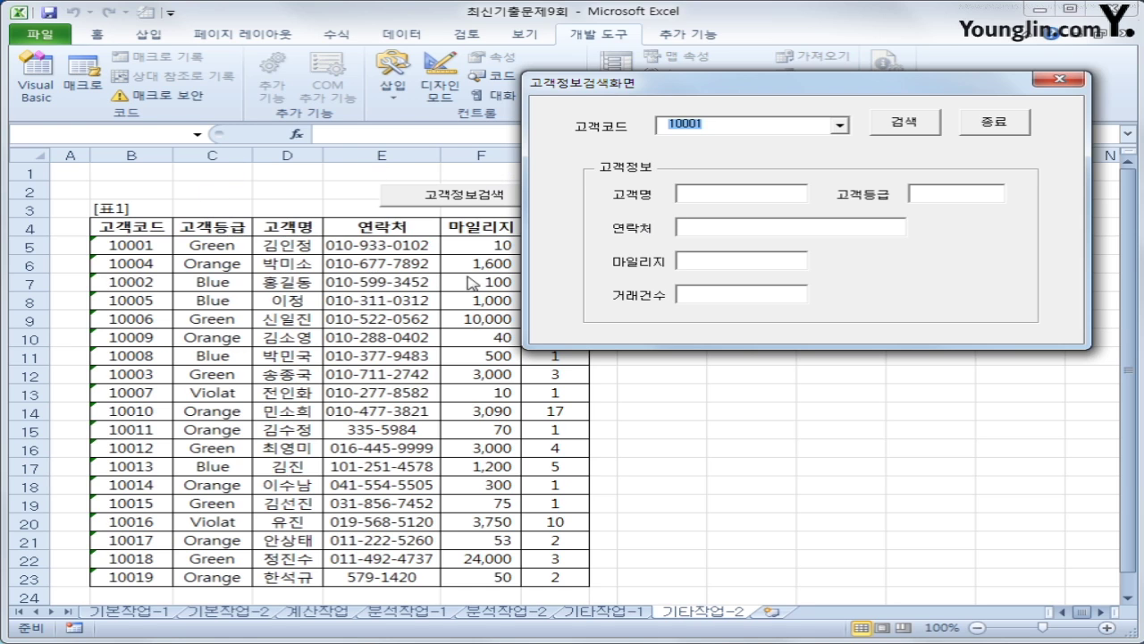
click(1060, 80)
click(864, 390)
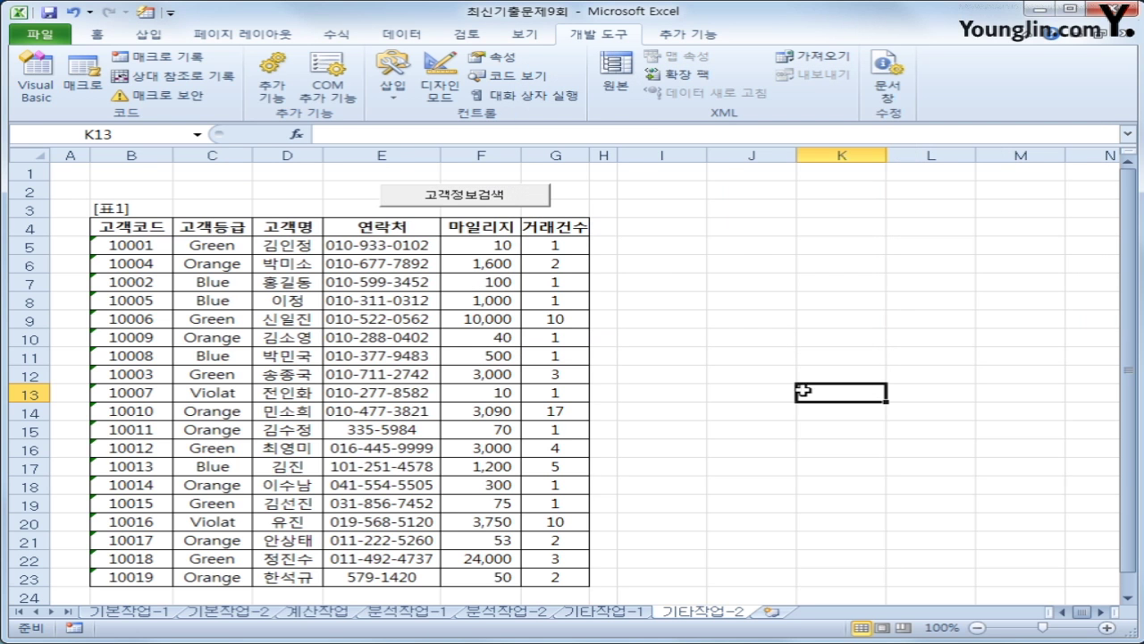
Step: Reopen the form's code in the Visual Basic editor and create the Click event procedure of the cmd검색 button
click(36, 85)
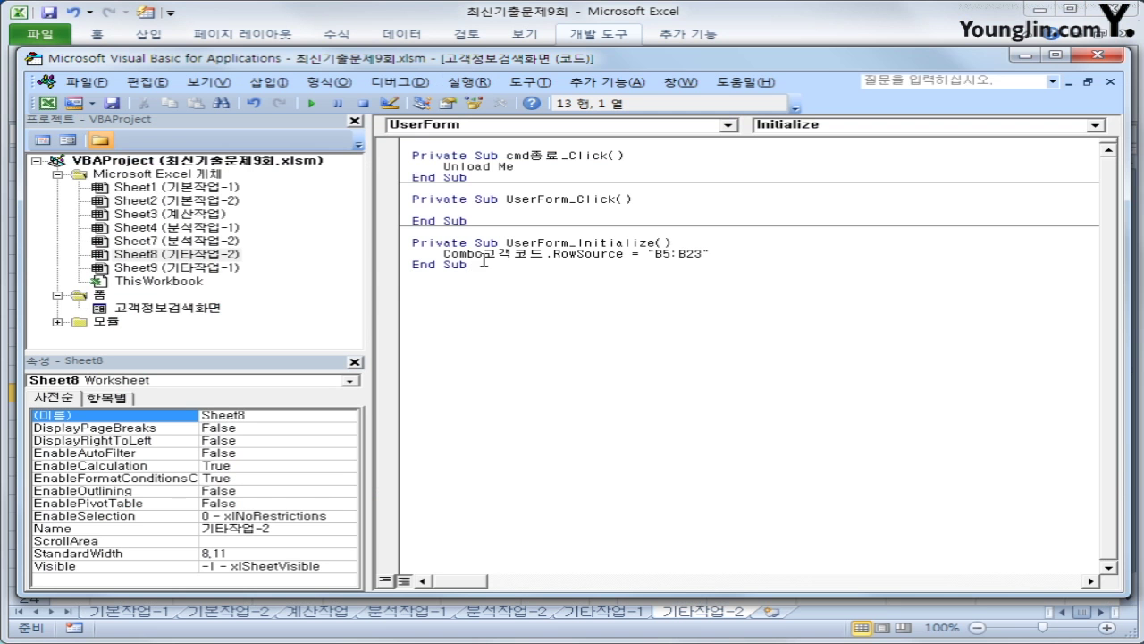
click(558, 125)
drag(733, 207, 733, 184)
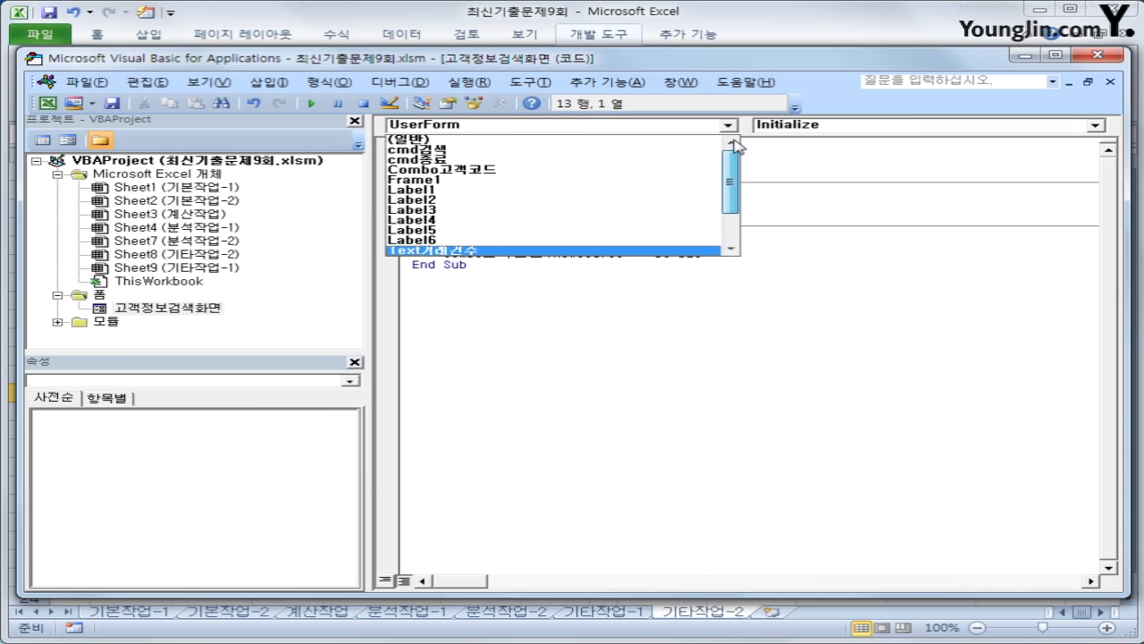
click(582, 153)
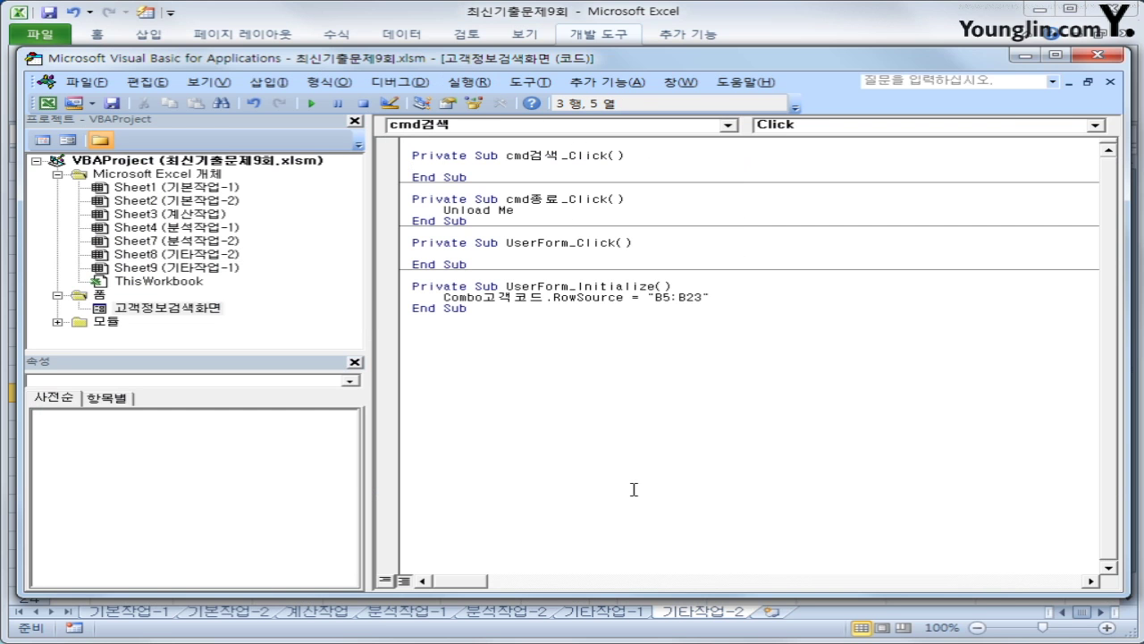
Step: In cmd검색_Click, write iRow = Combo고객코드.ListIndex + 5 followed by a blank line
text(iRow = )
text(cm)
text(mbo)
text(고객)
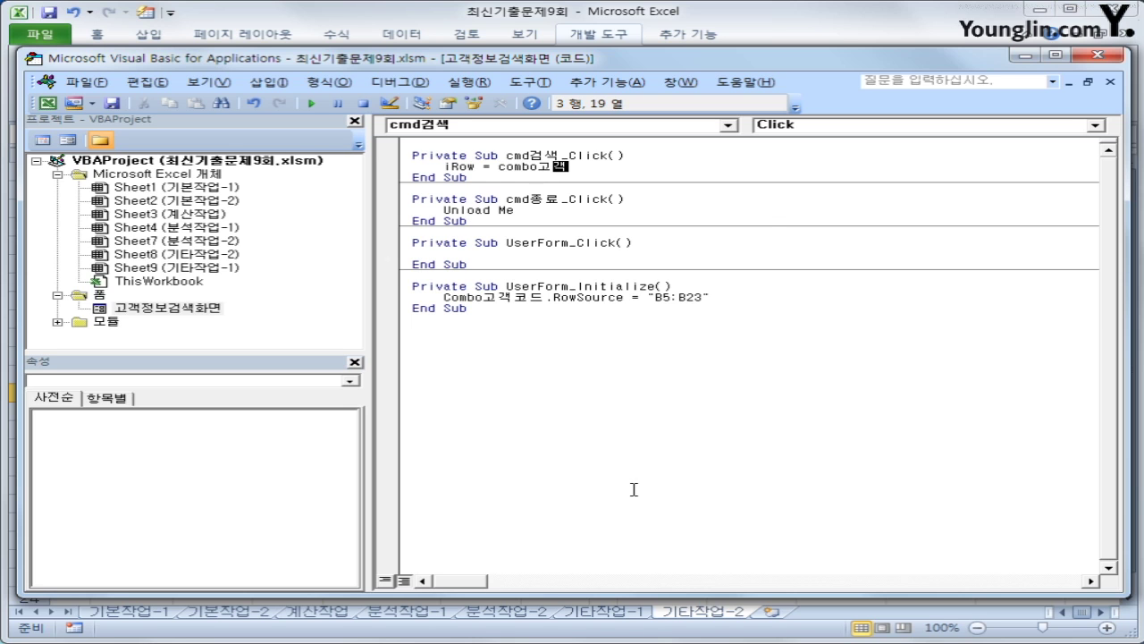
text(코드.li)
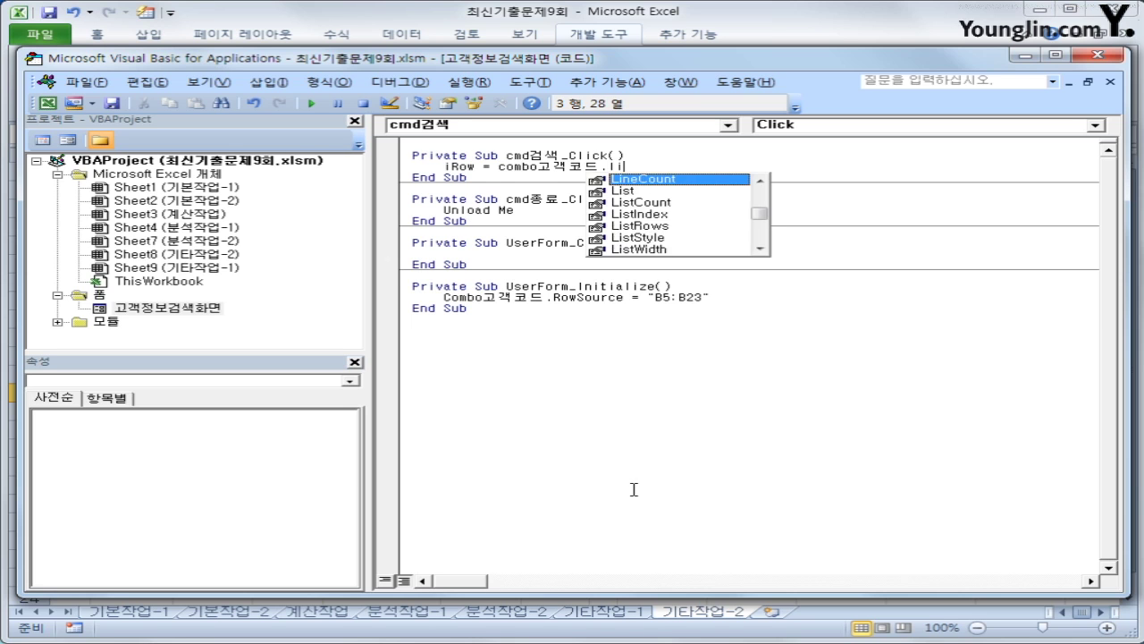
text(sti)
key(Tab)
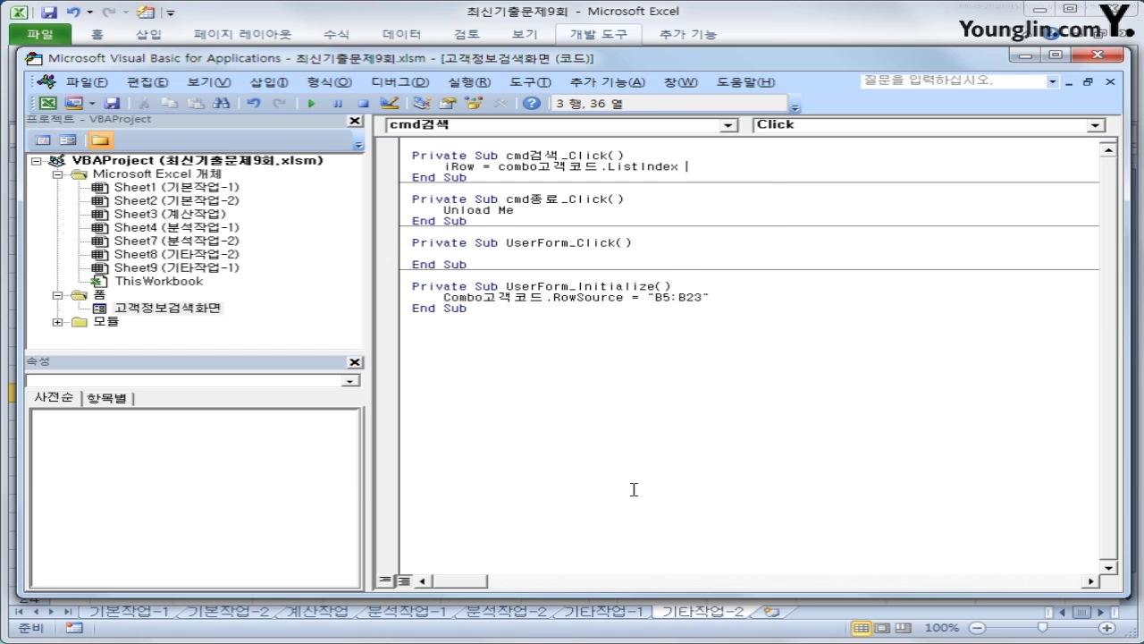
text(+ 5)
key(Return)
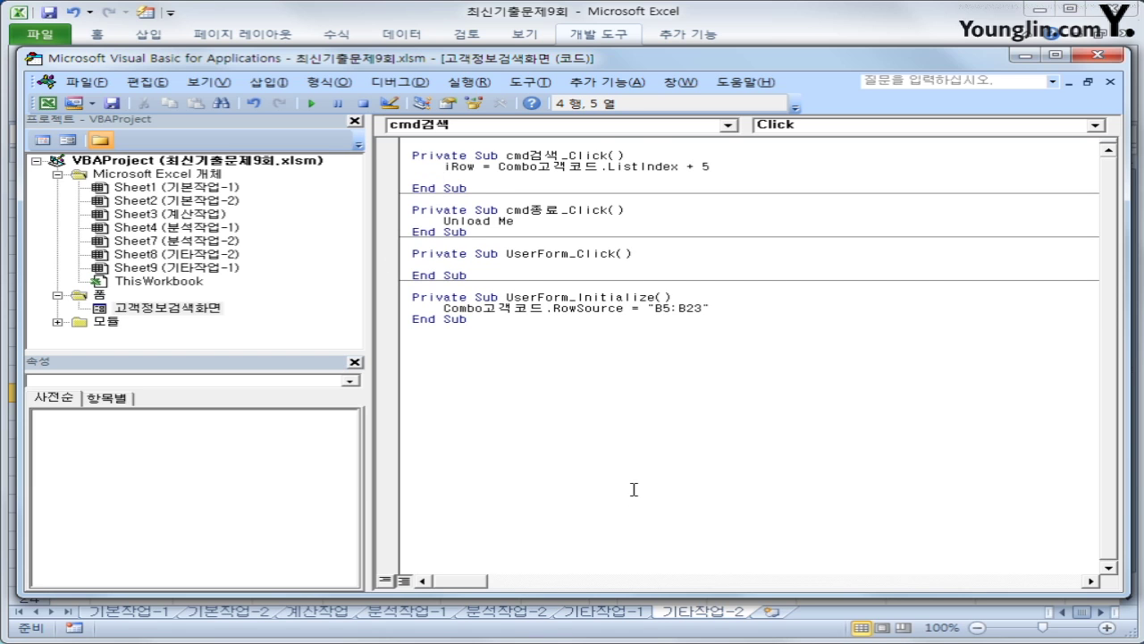
key(Return)
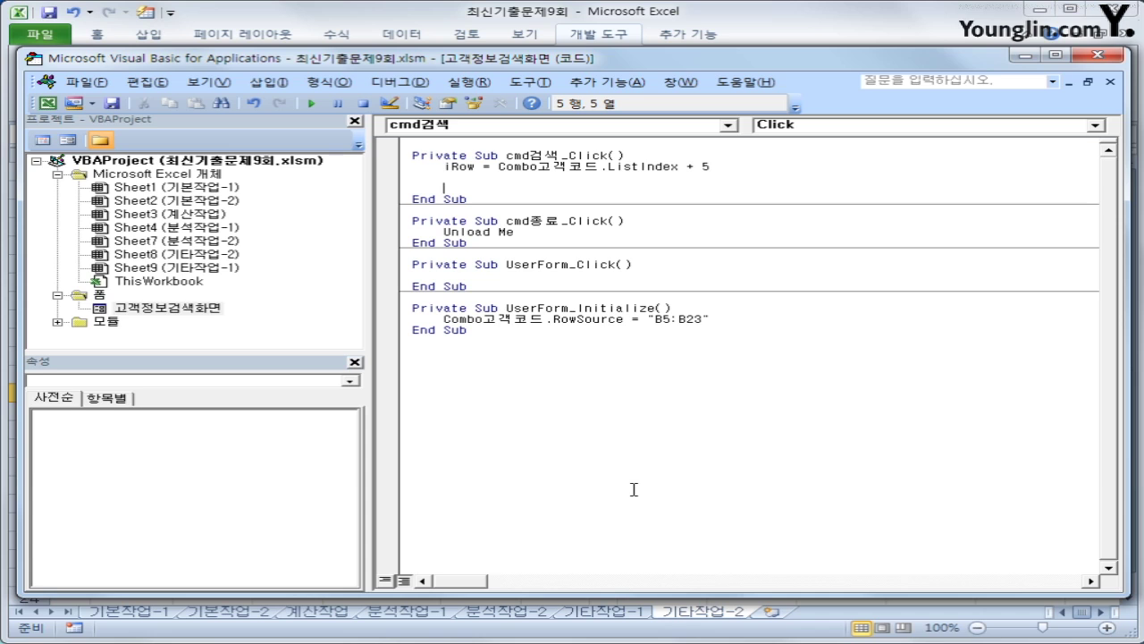
Step: Add the line Text고객명 = Cells(iRow, 4) to cmd검색_Click
text(text)
text(고개)
text(명 =)
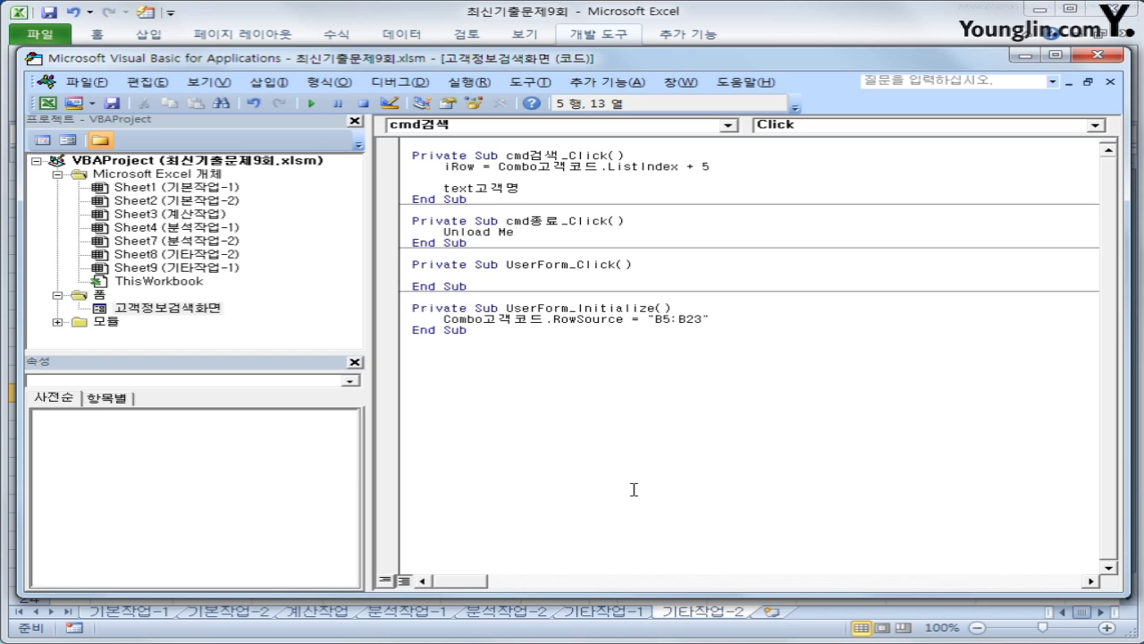
text(ells(iRow, )
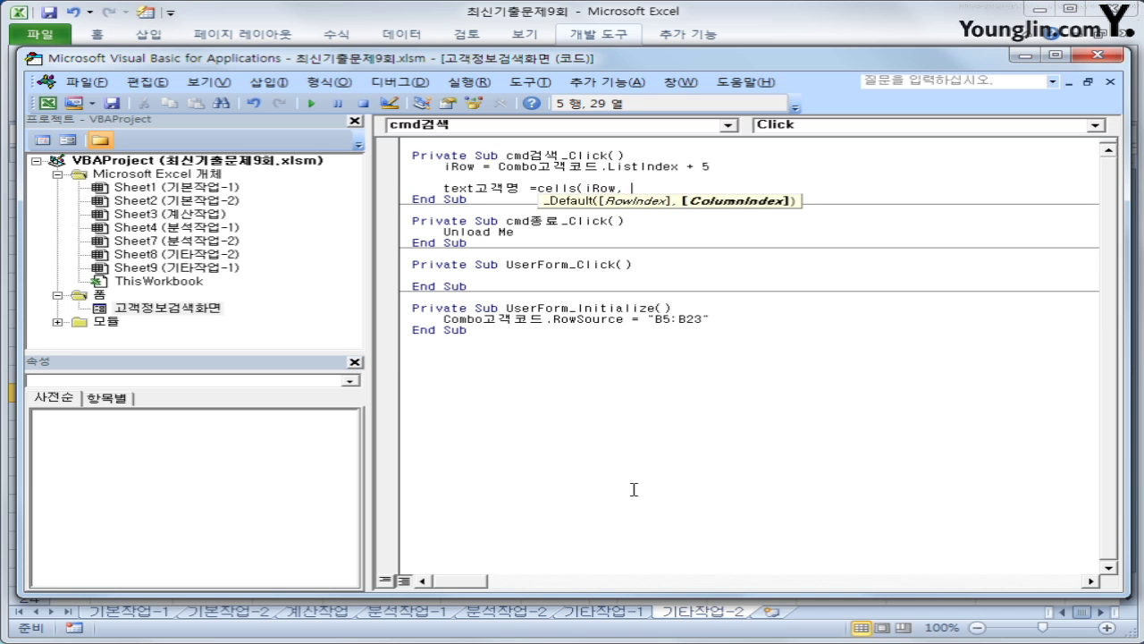
text(4))
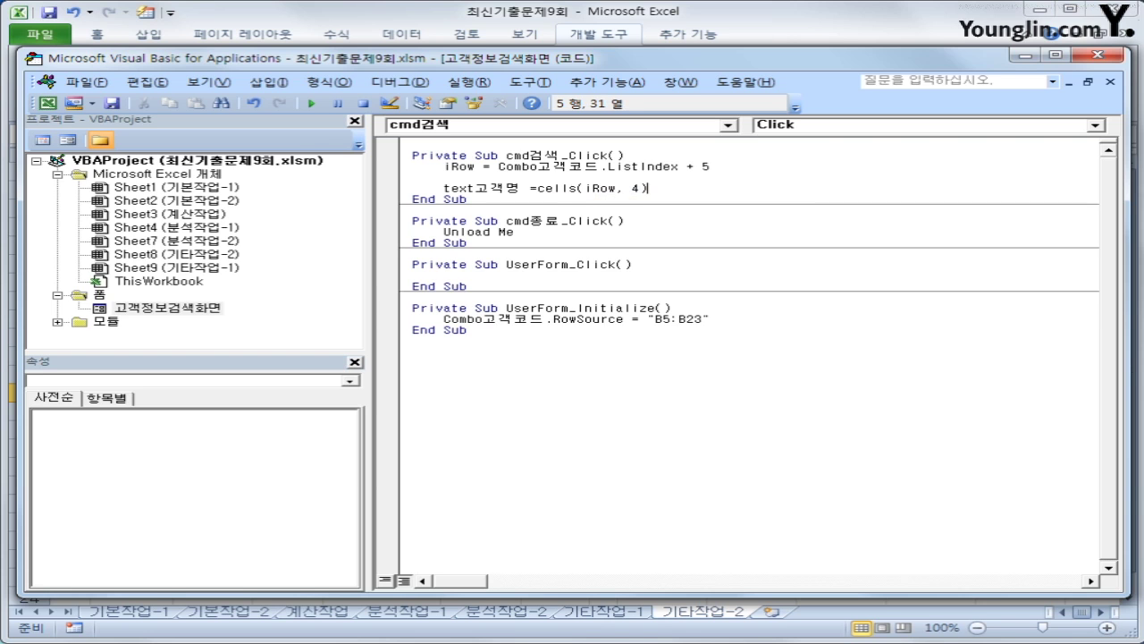
key(Return)
Step: Copy the Text고객명 line below itself and change the copy to Text고객등급 = Cells(iRow, 3)
key(shift+End)
key(ctrl+c)
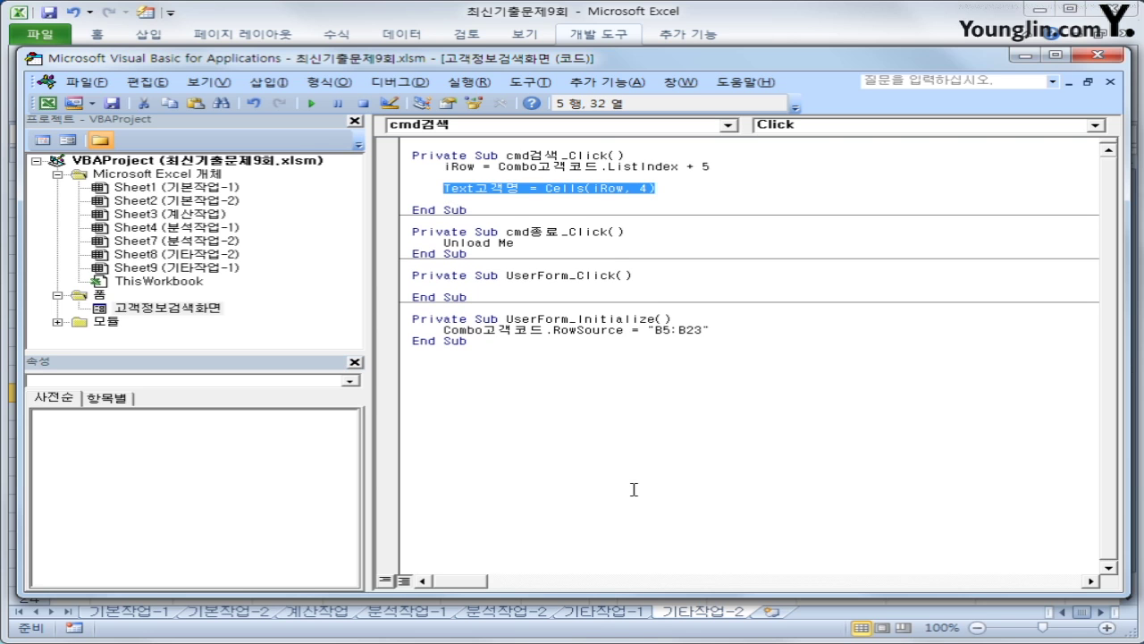
key(Down)
key(ctrl+v)
key(Return)
key(Up)
key(End)
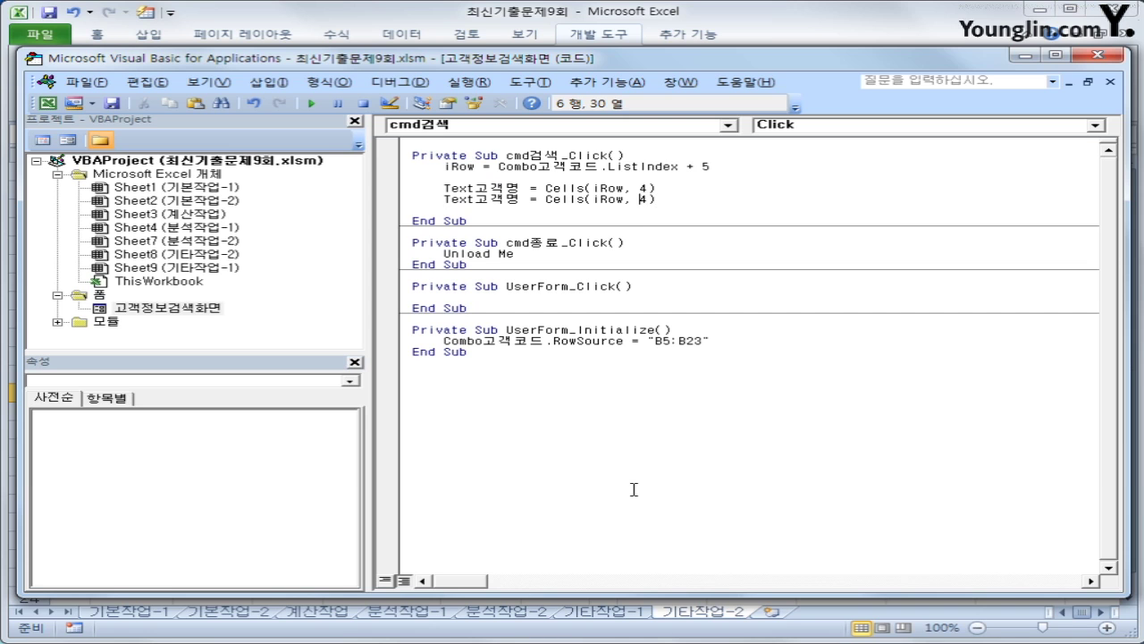
key(Delete)
text(3)
key(Left)
key(Left)
key(Left)
key(Left)
key(Left)
key(Left)
key(Left)
key(Left)
key(Left)
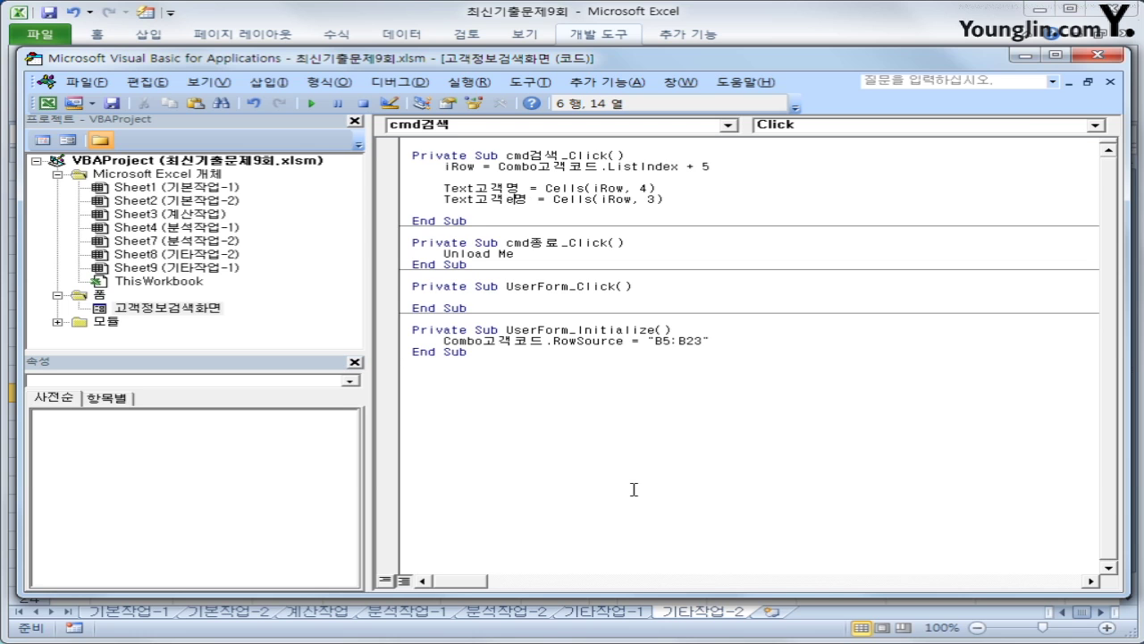
text(등ㄱ)
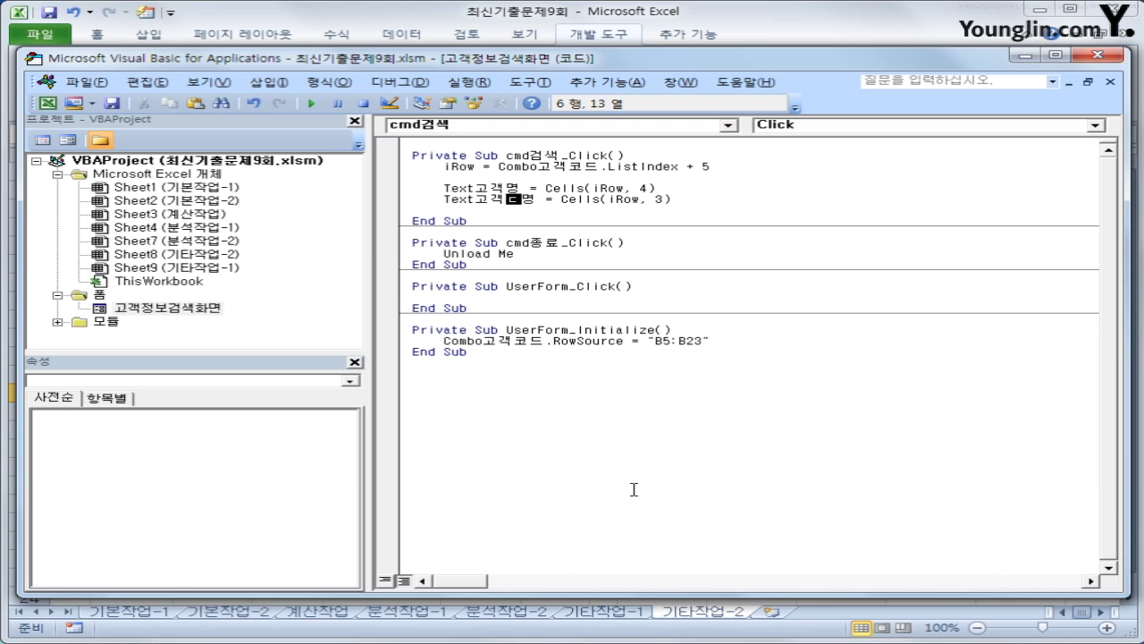
text(급)
key(Delete)
Step: Paste the copied line under the Text고객등급 line and change it to Text연락처 = Cells(iRow, 5)
key(Down)
key(ctrl+v)
key(Return)
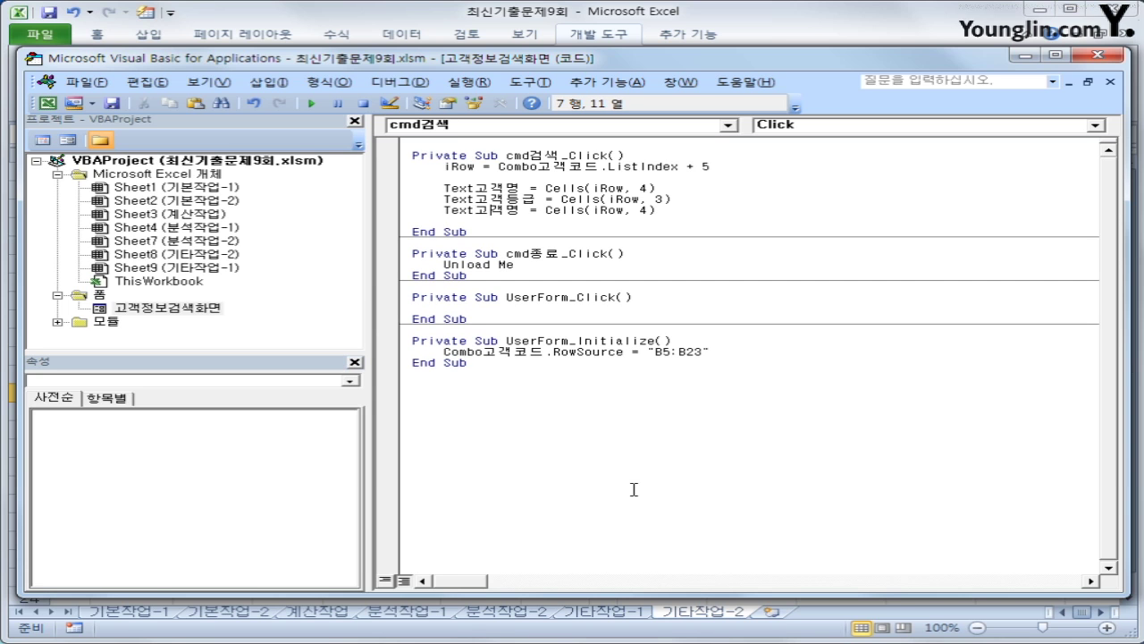
text(dus)
key(BackSpace)
key(BackSpace)
key(BackSpace)
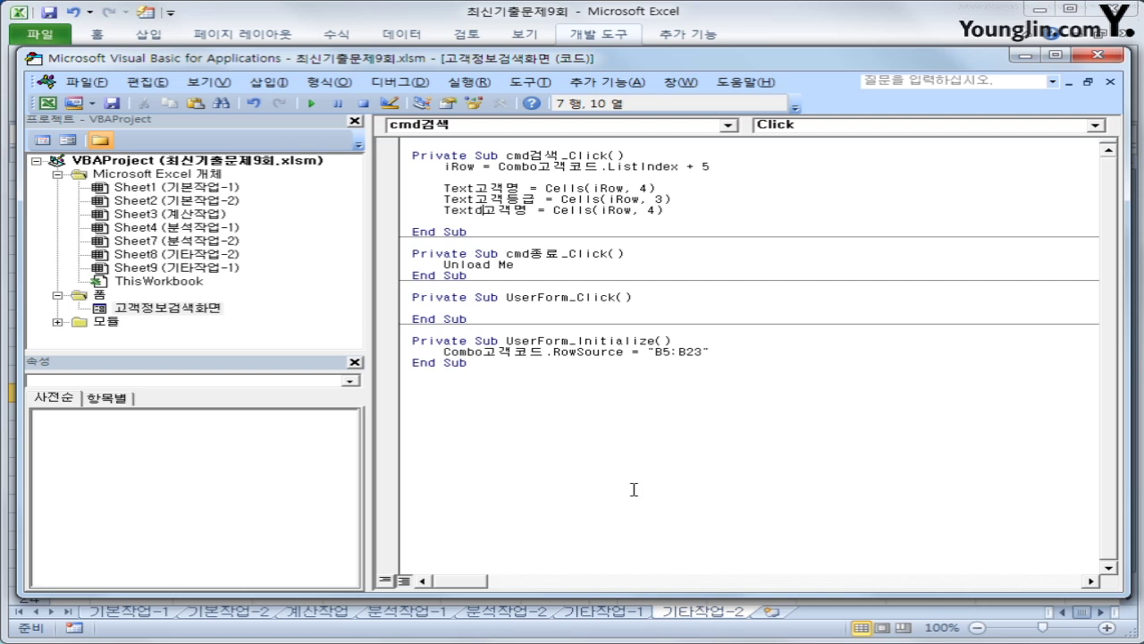
key(Hangul)
text(연락처)
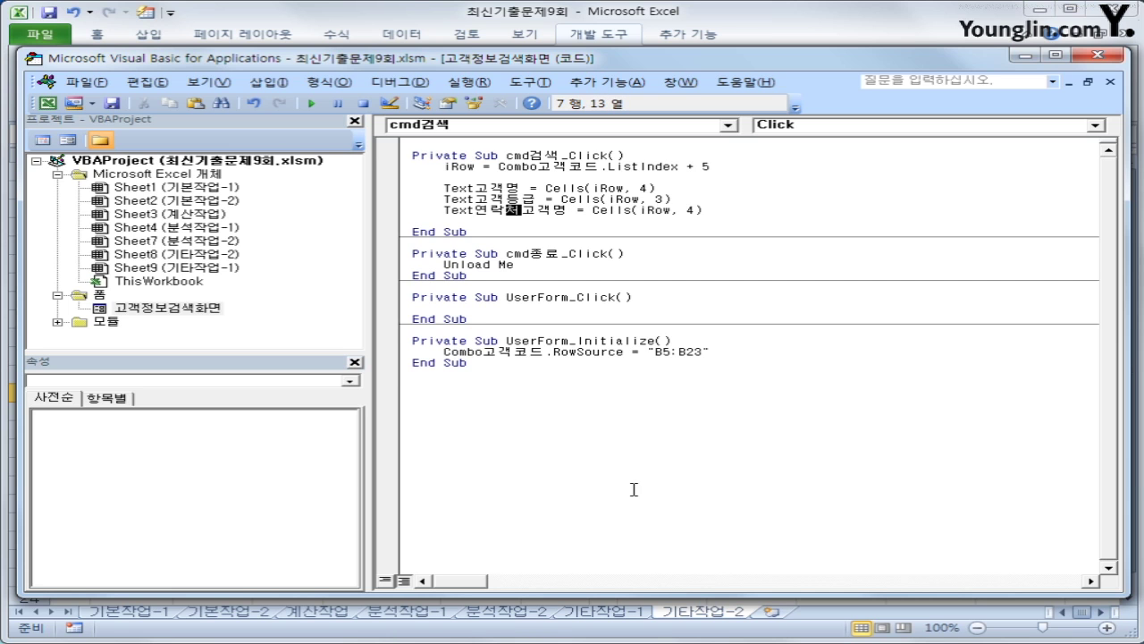
key(Delete)
key(Delete)
key(Delete)
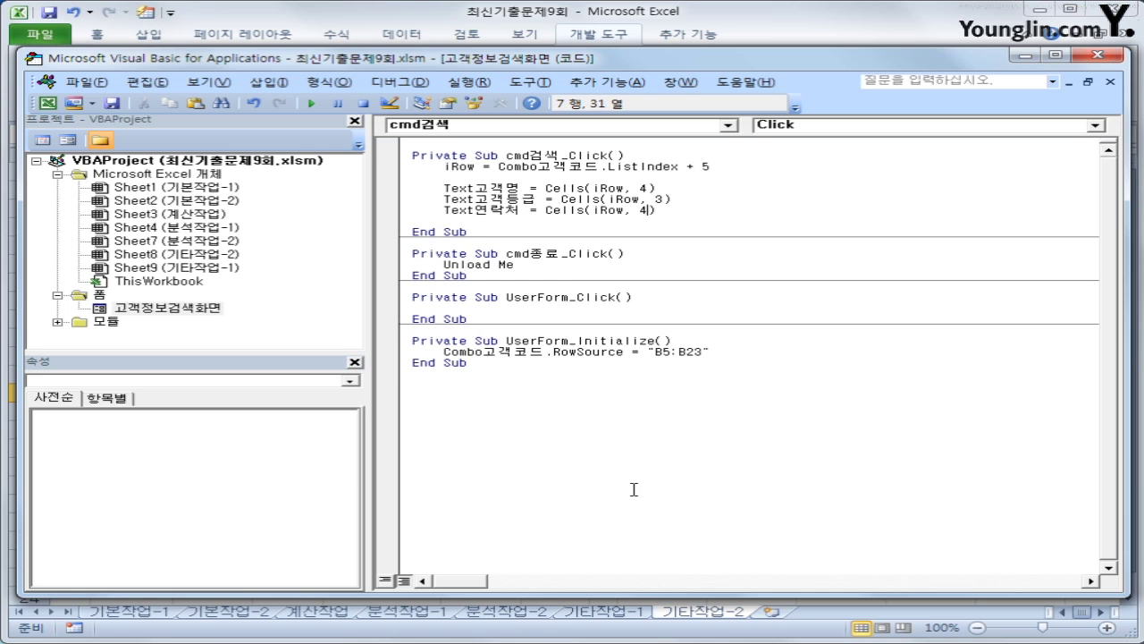
key(Left)
key(Delete)
text(5)
key(End)
Step: Paste the copied line under the Text연락처 line and change it to Text마일리지 = Cells(iRow, 6)
key(Return)
key(ctrl+v)
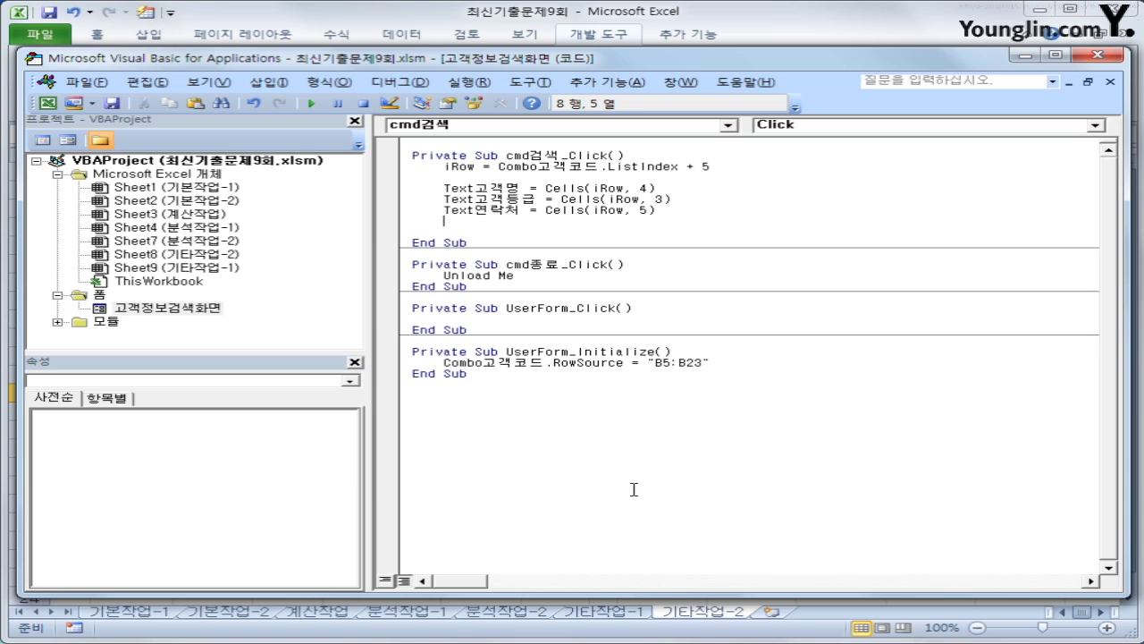
key(Left)
key(Left)
key(Left)
key(Left)
key(Left)
key(Left)
key(Left)
key(Left)
key(Left)
key(Left)
key(Left)
key(Left)
key(Left)
key(Left)
key(Left)
key(Left)
key(Left)
key(Left)
key(Left)
key(Left)
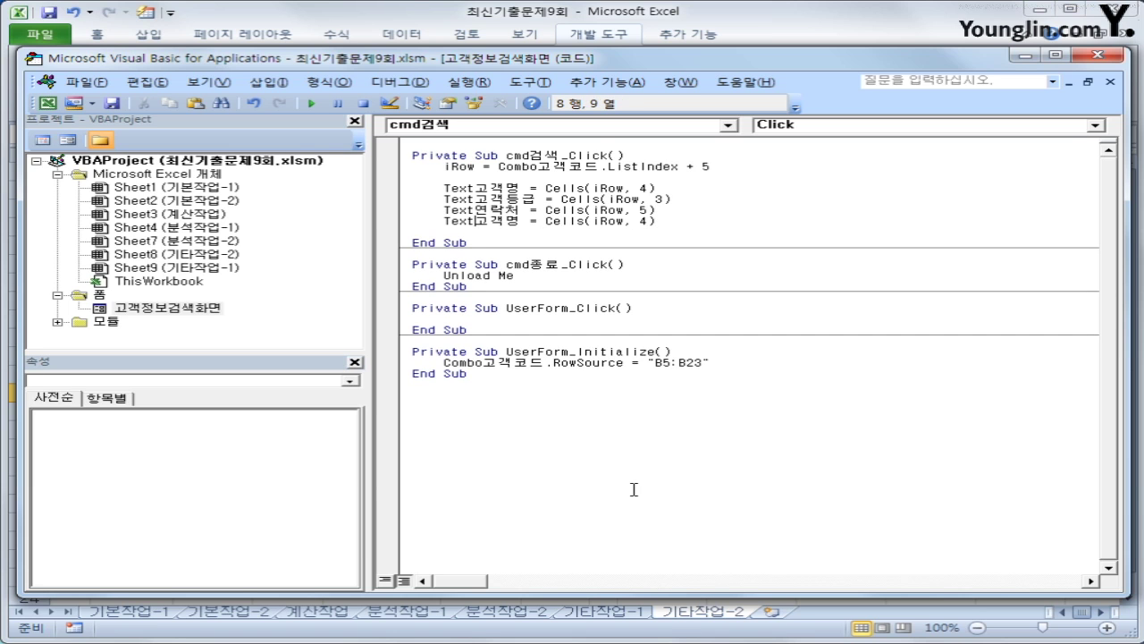
key(shift+Right)
key(shift+Right)
key(shift+Right)
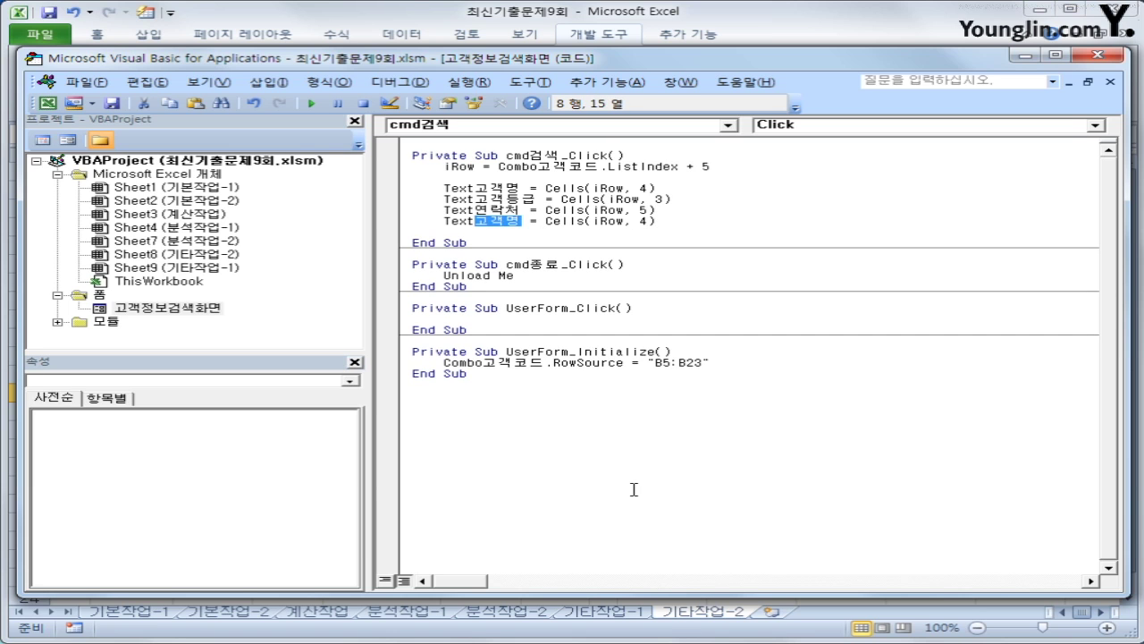
text(마일리지)
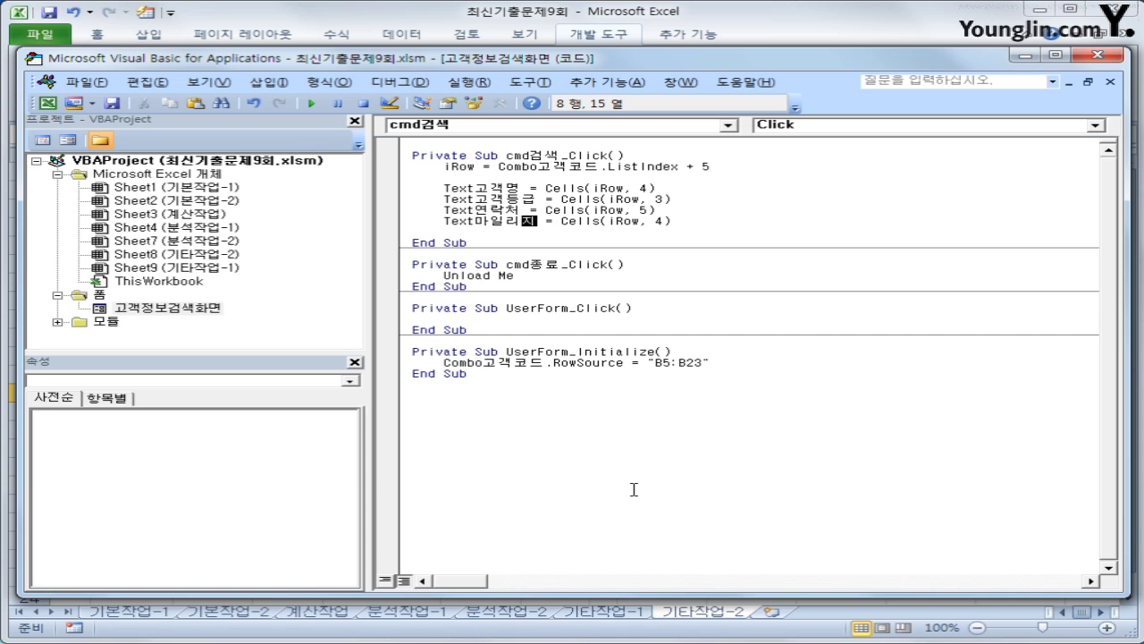
key(End)
key(shift+Right)
text(6)
key(End)
Step: Paste the copied line under the Text마일리지 line and change it to Text거래건수 = Cells(iRow, 7)
key(Return)
key(ctrl+v)
key(Left)
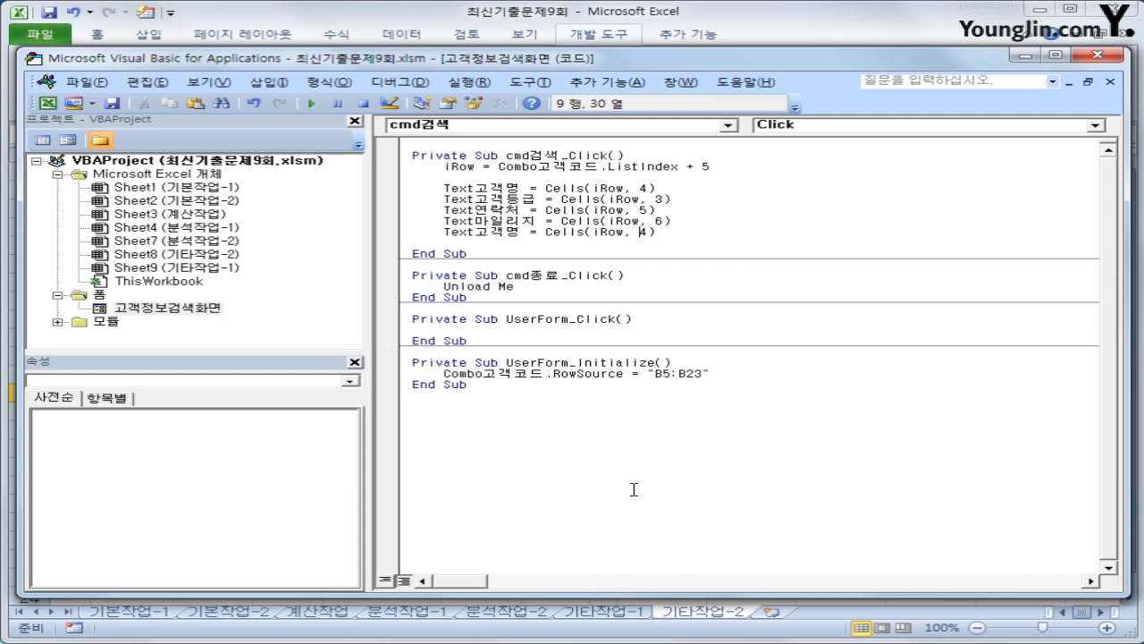
text(7)
key(Left)
key(Left)
key(Left)
key(Left)
key(Left)
key(Left)
key(Left)
key(Left)
key(Left)
key(Left)
key(Left)
key(Left)
key(shift+Left)
key(shift+Left)
key(shift+Left)
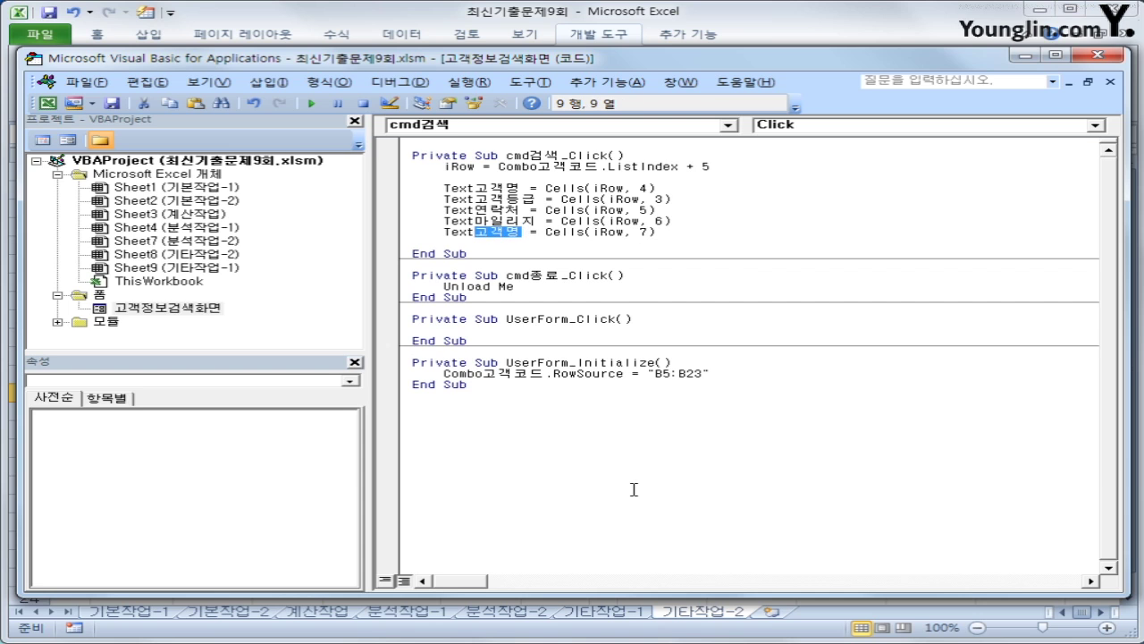
text(거래건수)
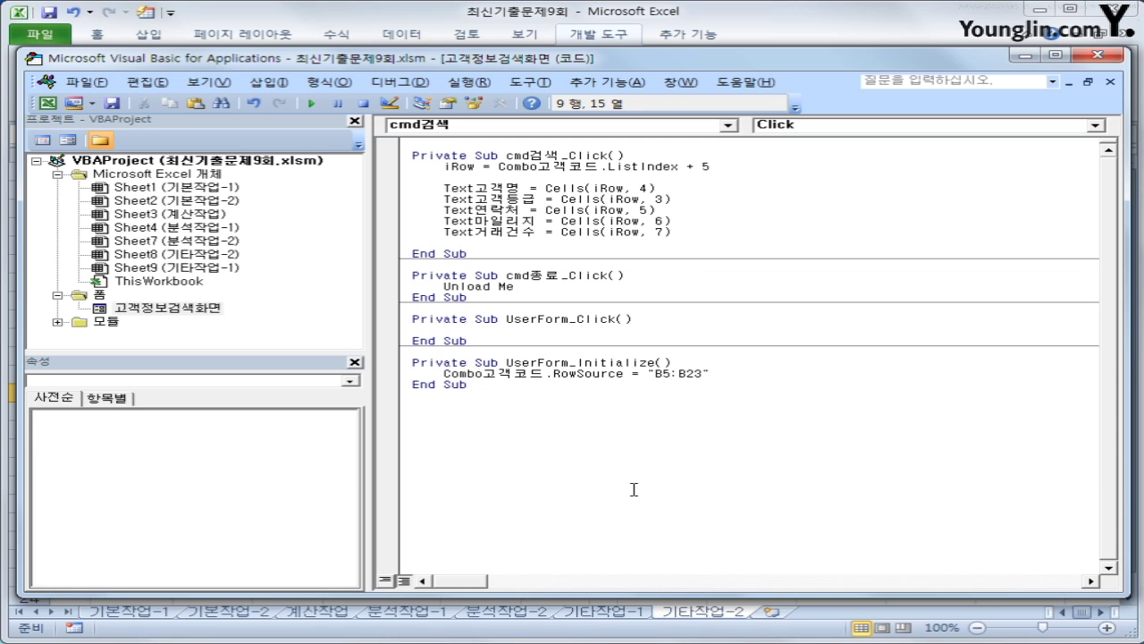
key(Down)
Step: Return to the worksheet, open the 고객정보검색 form and run 검색 for the first customer code in the list
click(1100, 56)
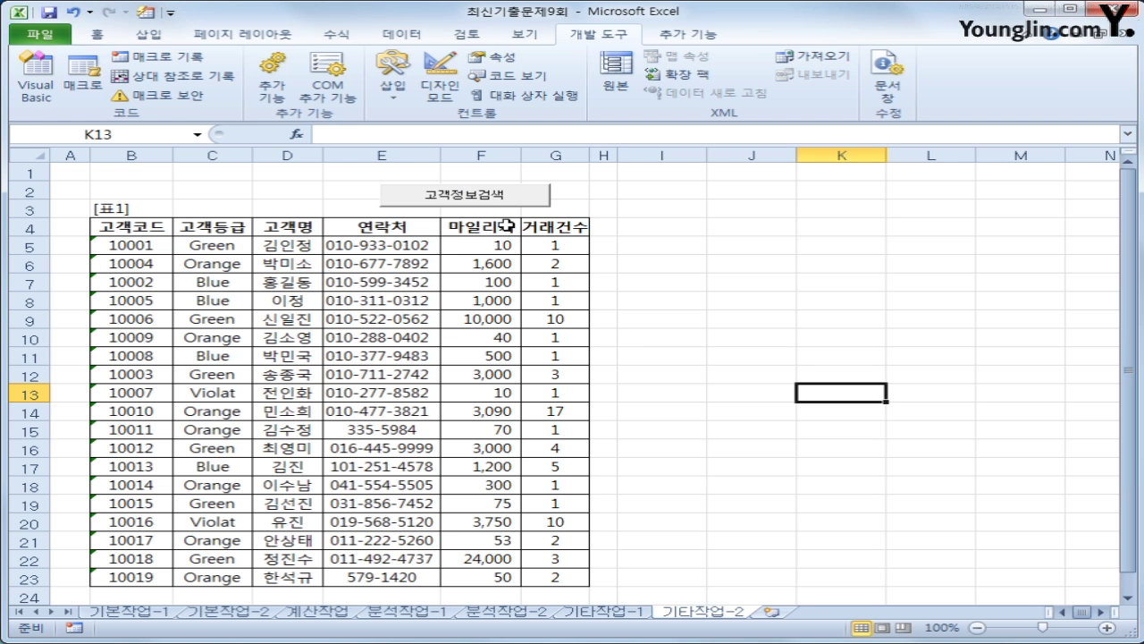
click(496, 198)
click(606, 236)
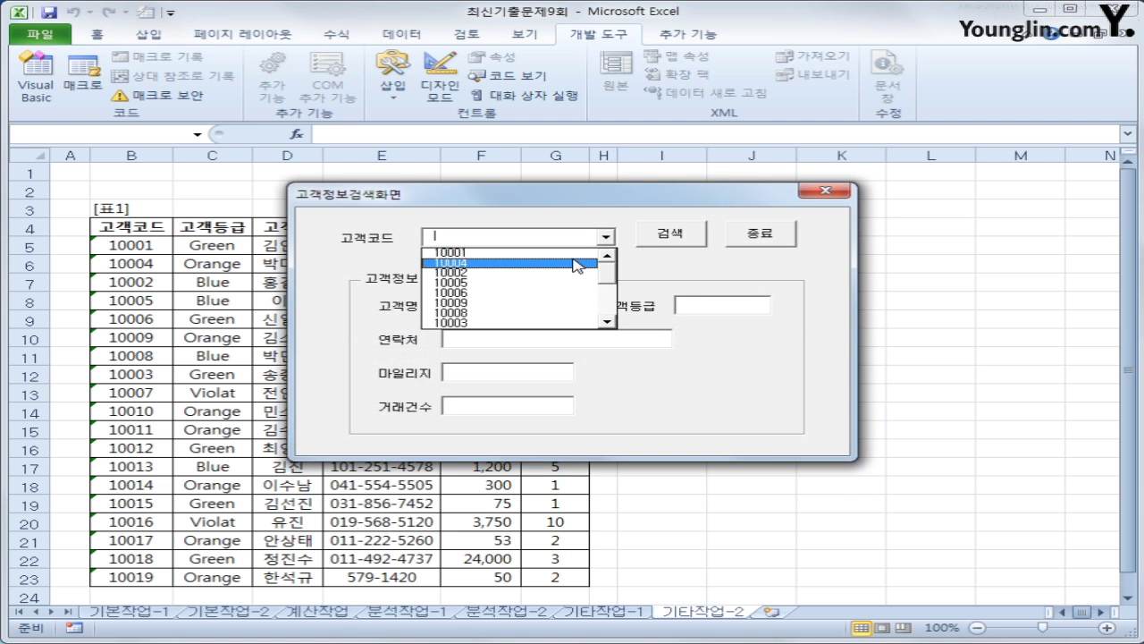
click(572, 247)
click(677, 237)
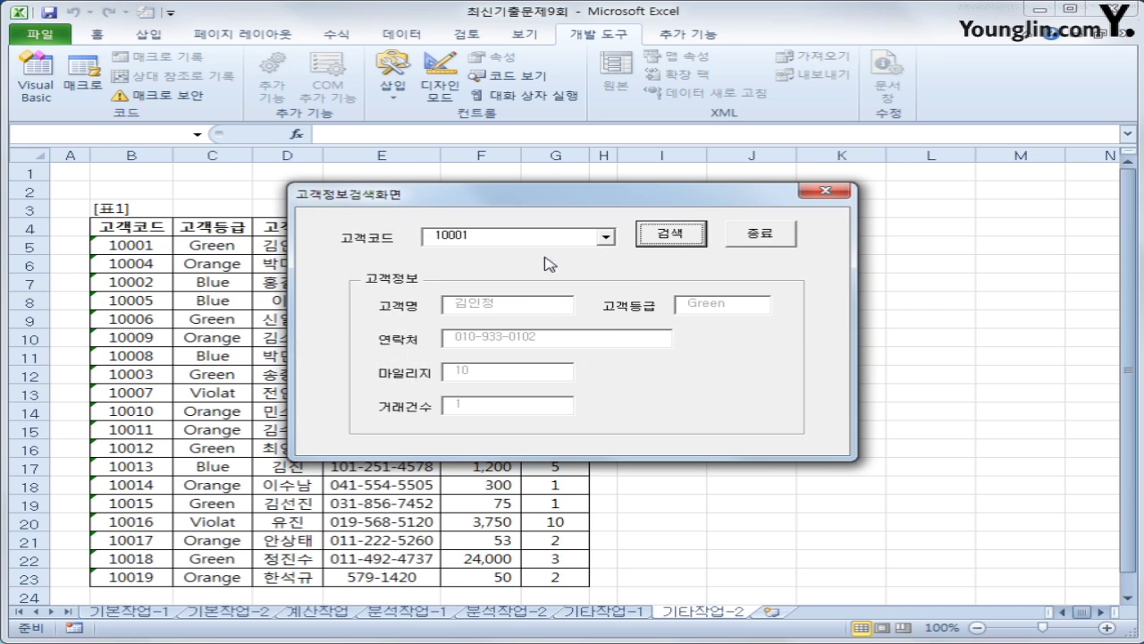
Step: Run 검색 for the third customer code in the list, and close the form with 종료
click(605, 237)
click(572, 272)
click(670, 235)
click(770, 240)
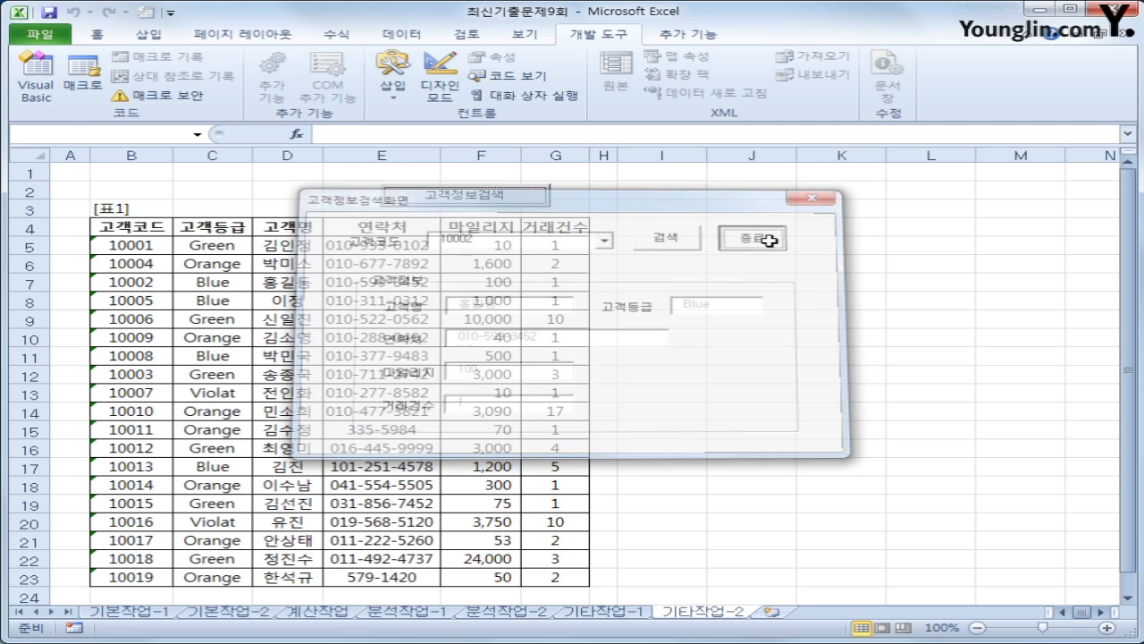
click(829, 340)
Step: Reopen the Visual Basic code and add the line If Text거래건수 >= 10 Then at the end of cmd검색_Click
click(36, 84)
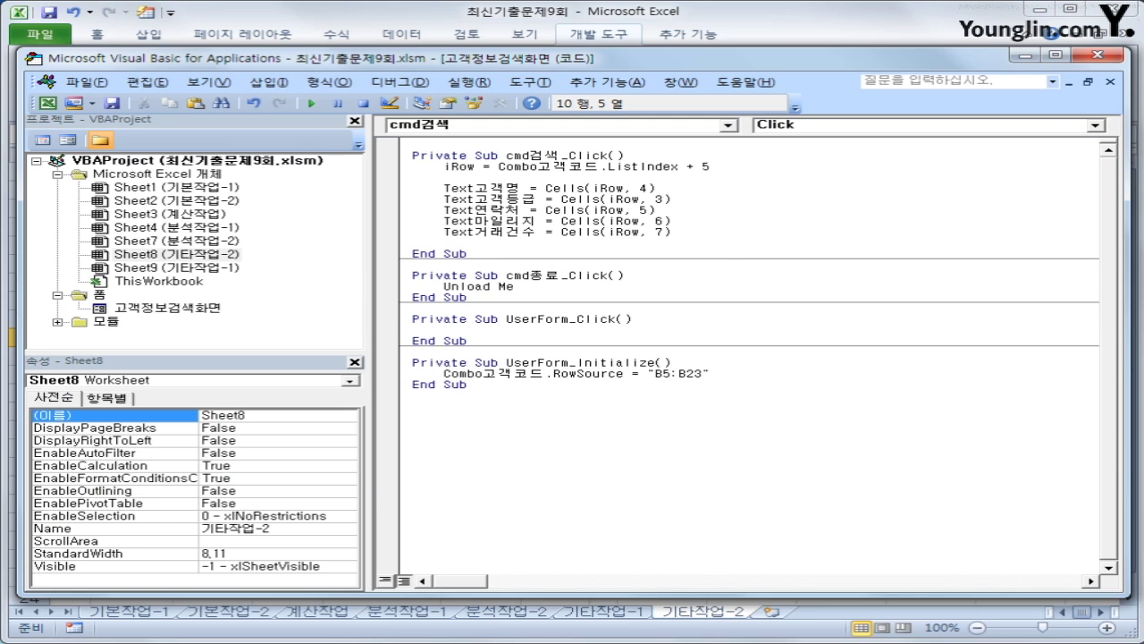
key(Return)
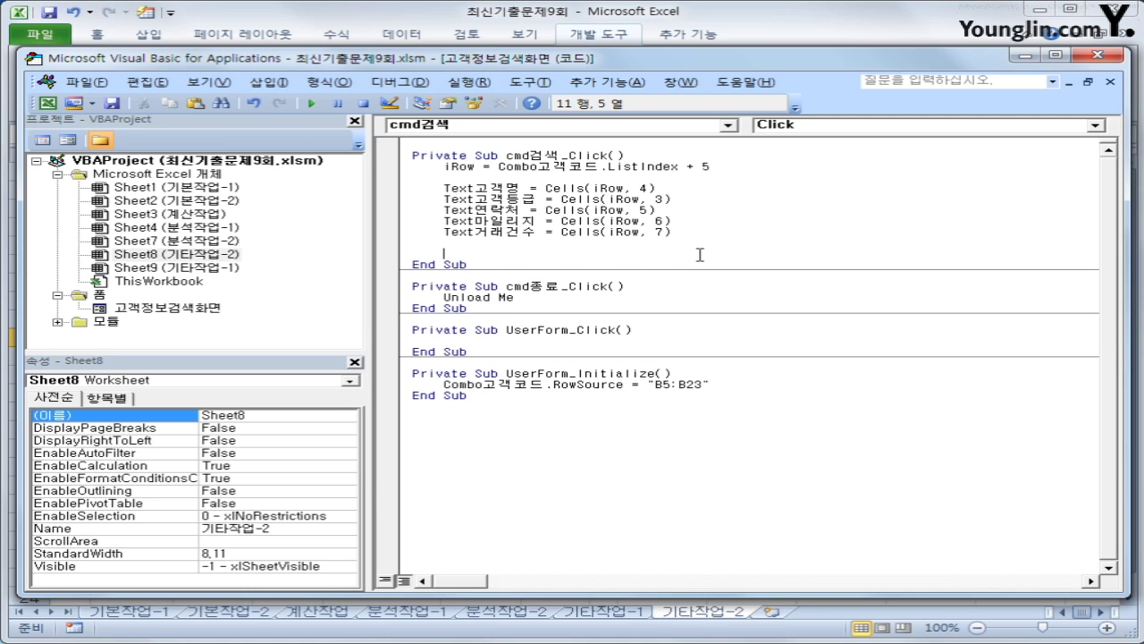
text(if text거래)
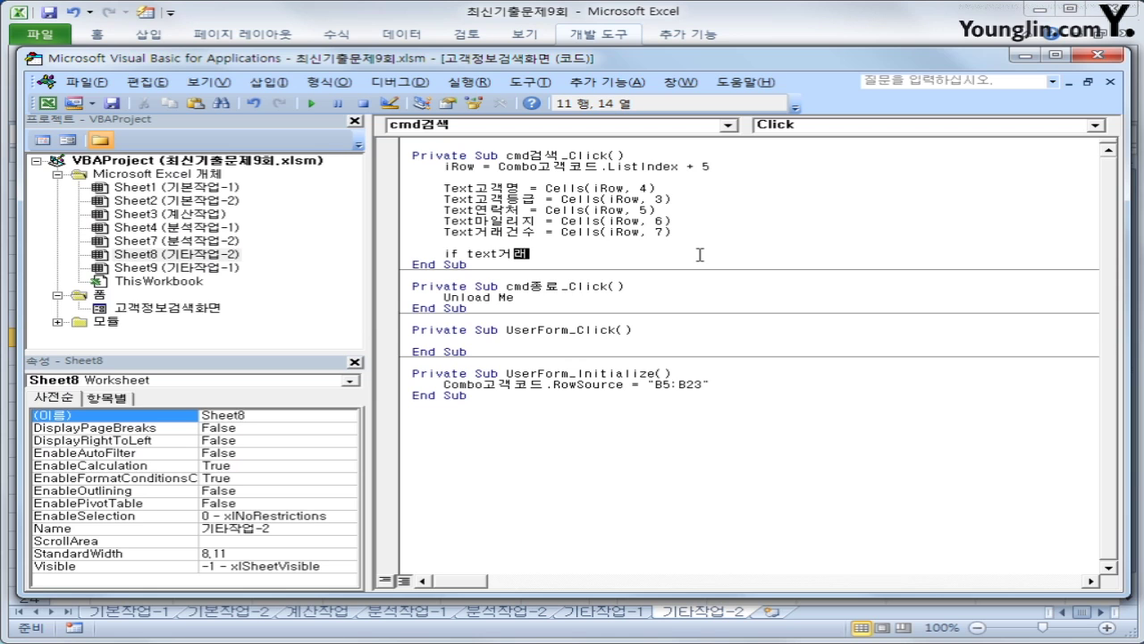
text(건수 >=10 Then)
key(Return)
Step: Add the indented line MsgBox Text고객명 & "님은 우수고객입니다" inside the If block
key(Tab)
text(m)
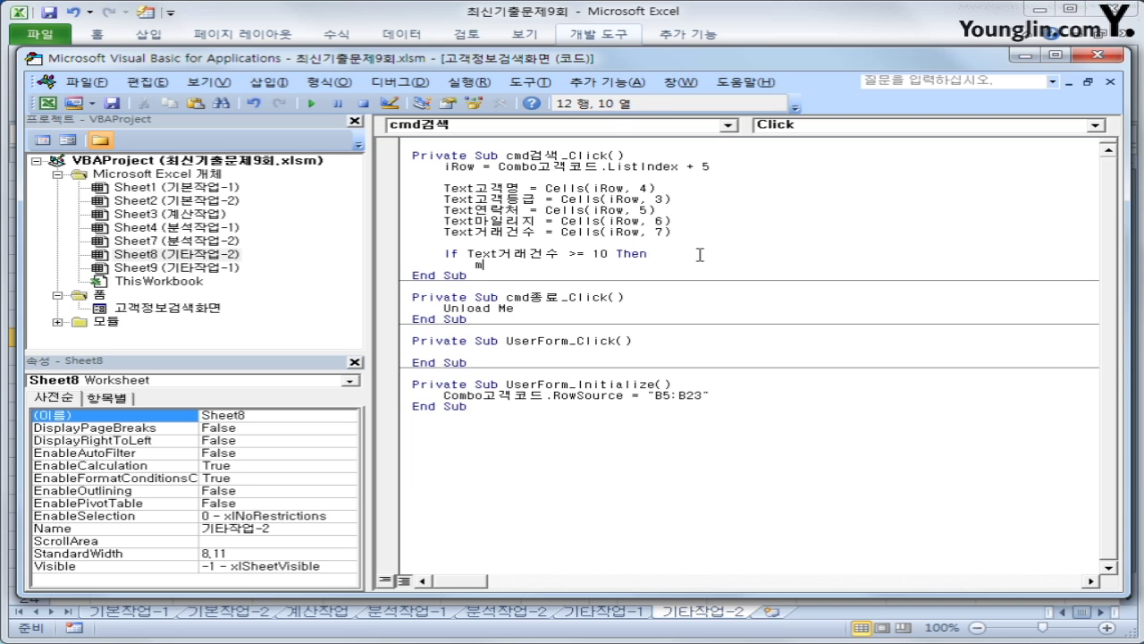
text(sgbox )
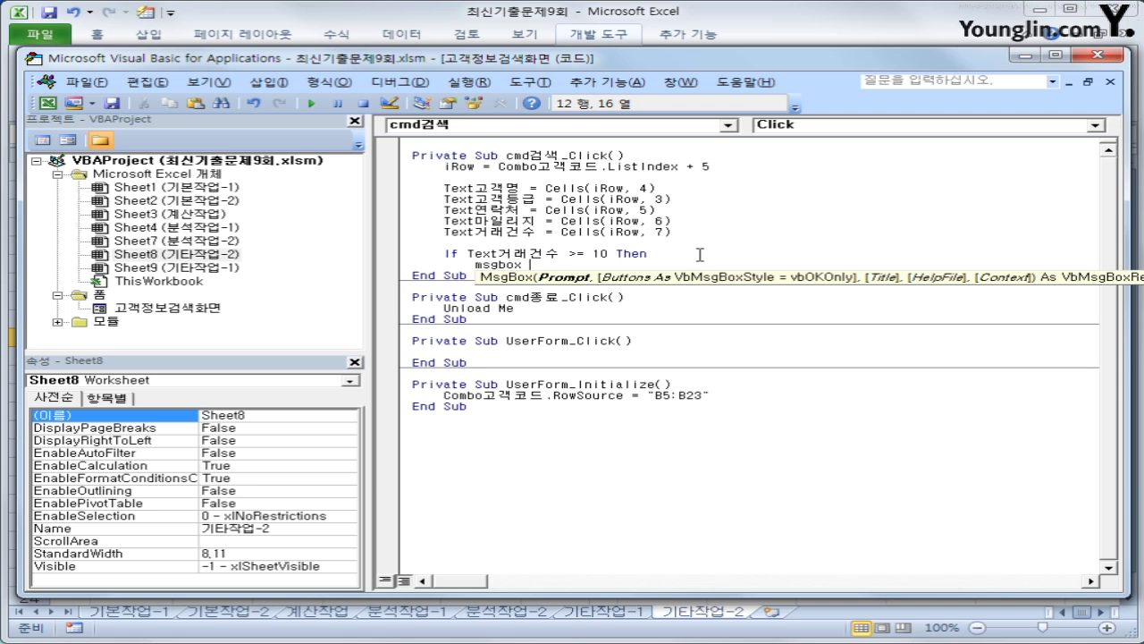
text("text고객ㅁ)
text(&"slad)
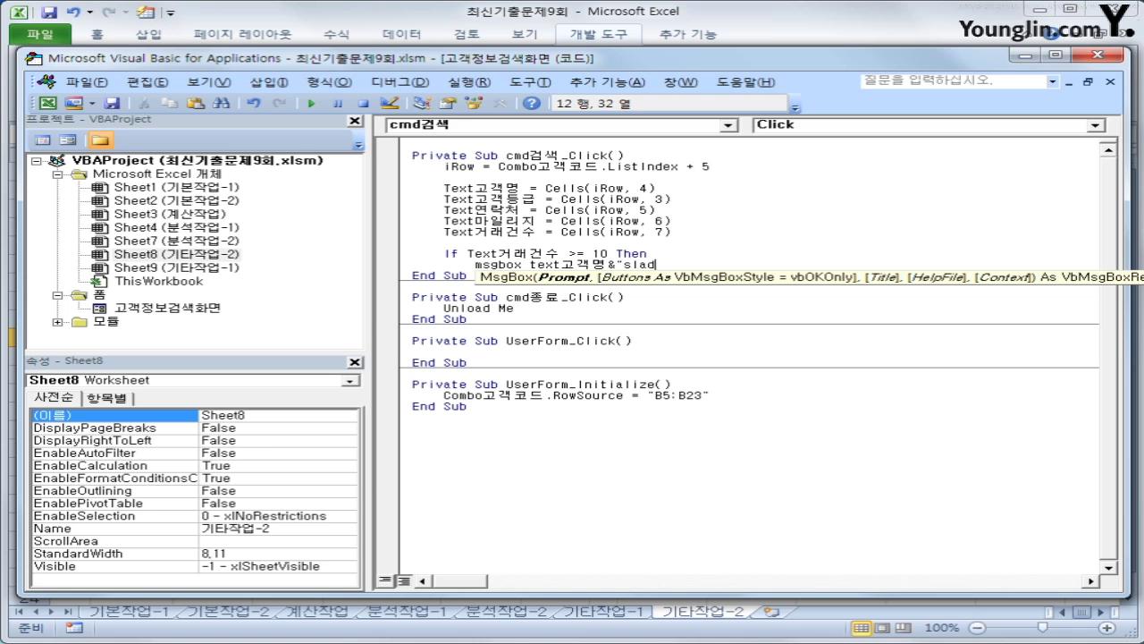
key(BackSpace)
key(BackSpace)
key(BackSpace)
text("렴)
text(은 )
text(우수고객입니다)
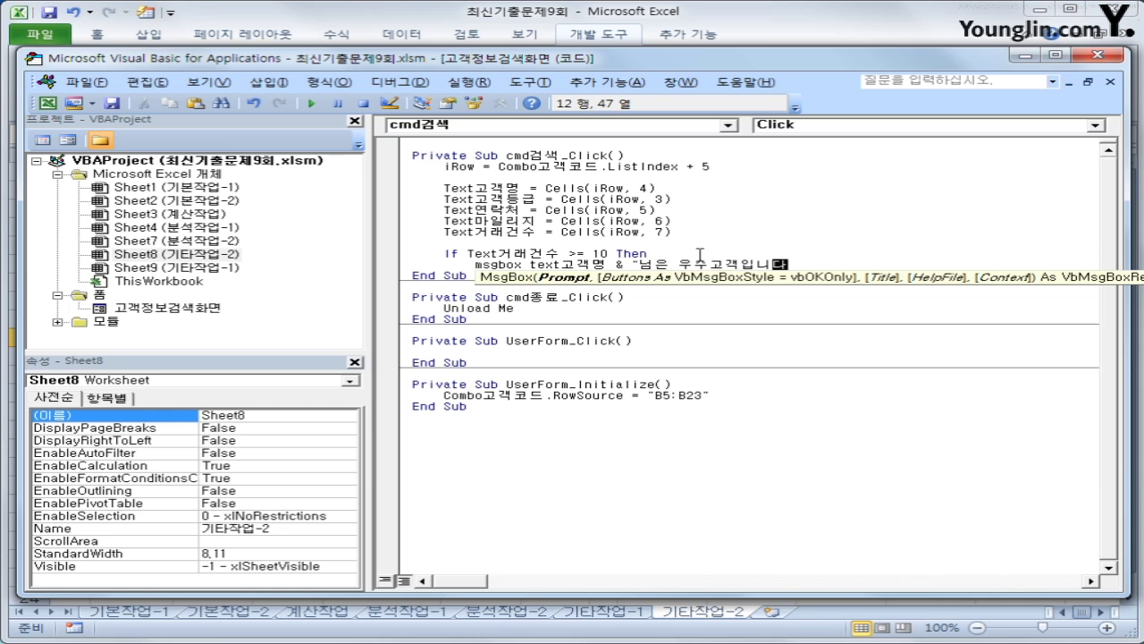
text(")
Step: Close the If block in cmd검색_Click with an End If line aligned to the If
key(Return)
key(BackSpace)
text(end if)
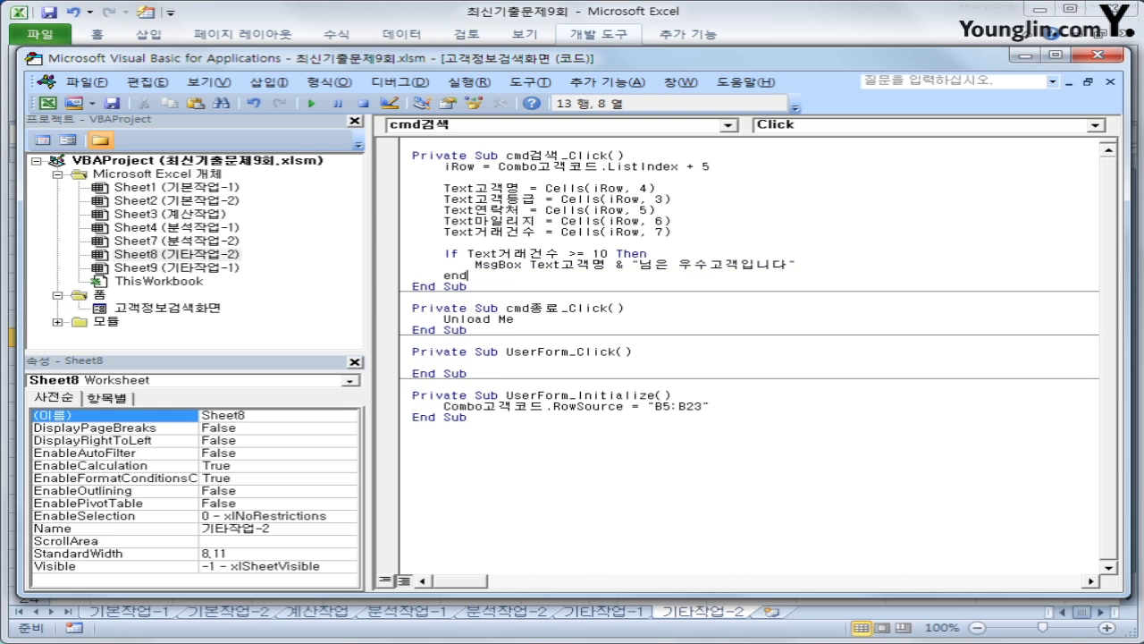
key(Return)
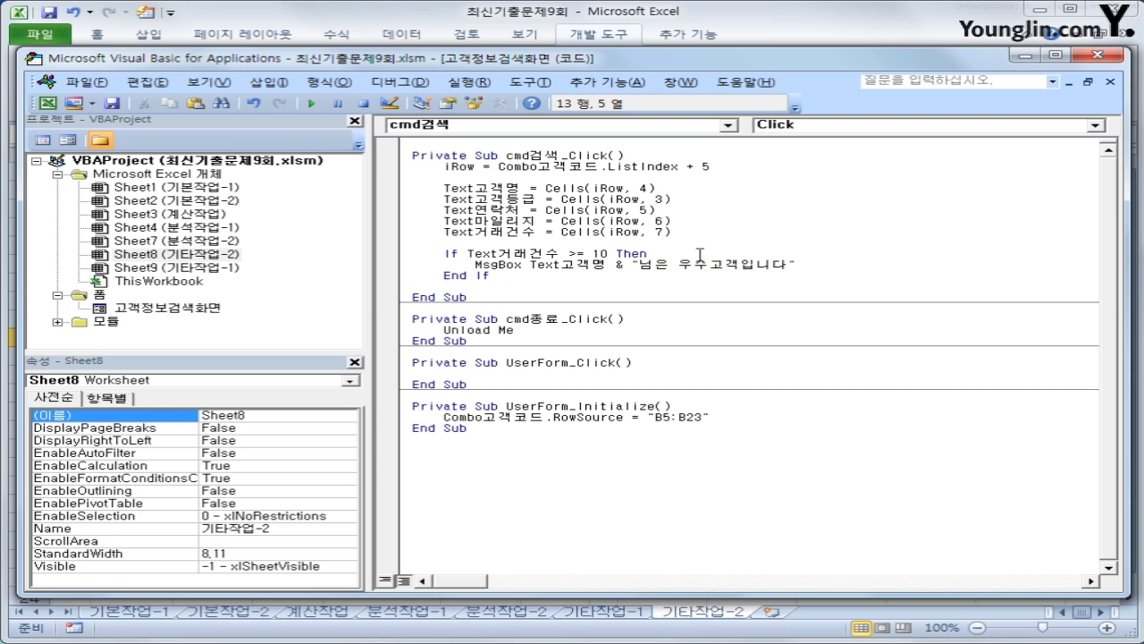
click(558, 288)
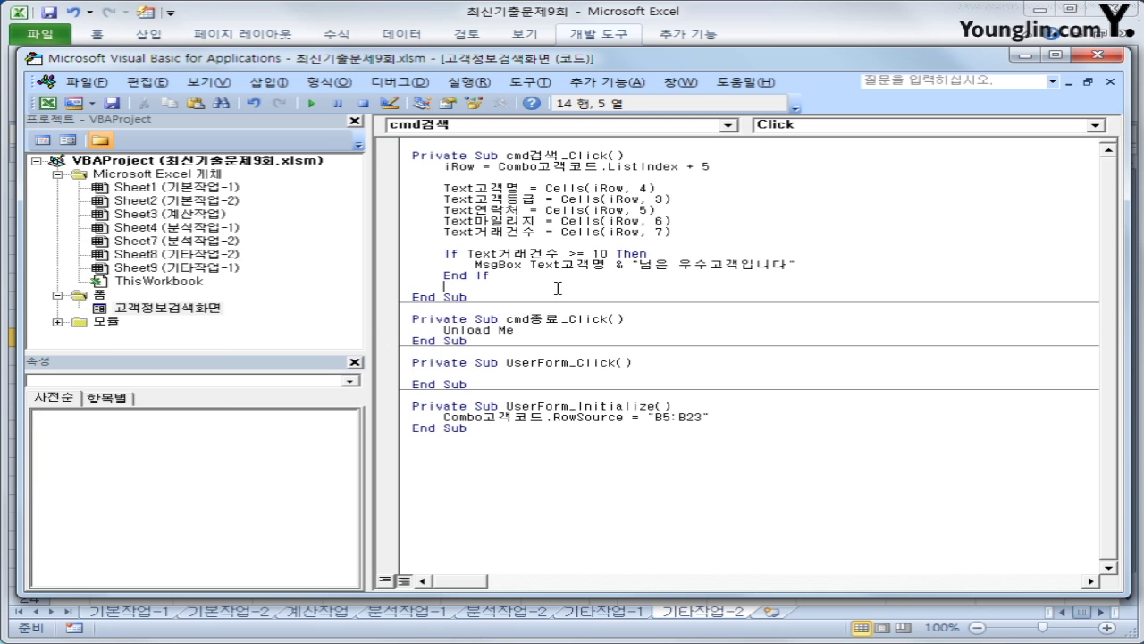
click(561, 276)
Step: Return to the worksheet, open the 고객정보검색 form and move it aside to uncover more of the customer table
click(1096, 56)
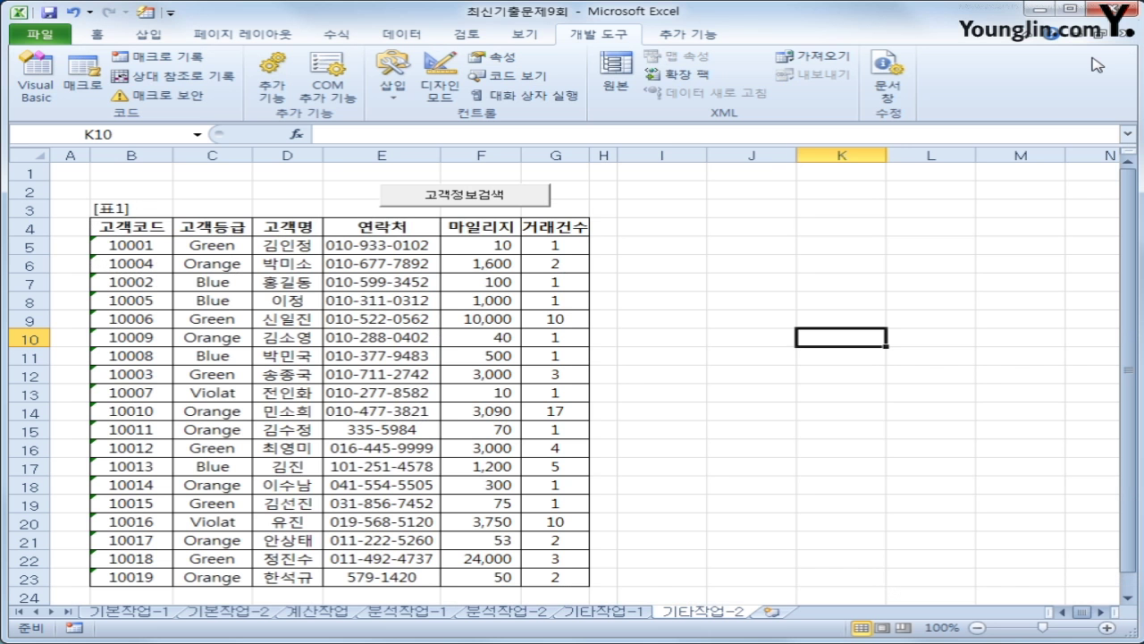
click(487, 194)
click(606, 237)
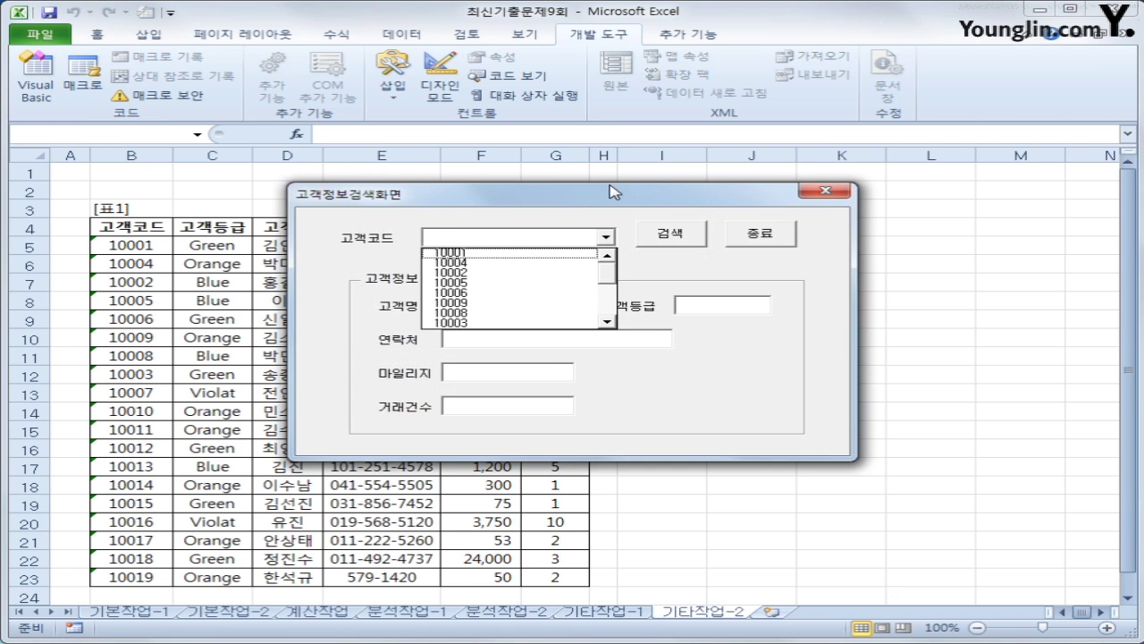
click(618, 197)
drag(619, 198, 813, 133)
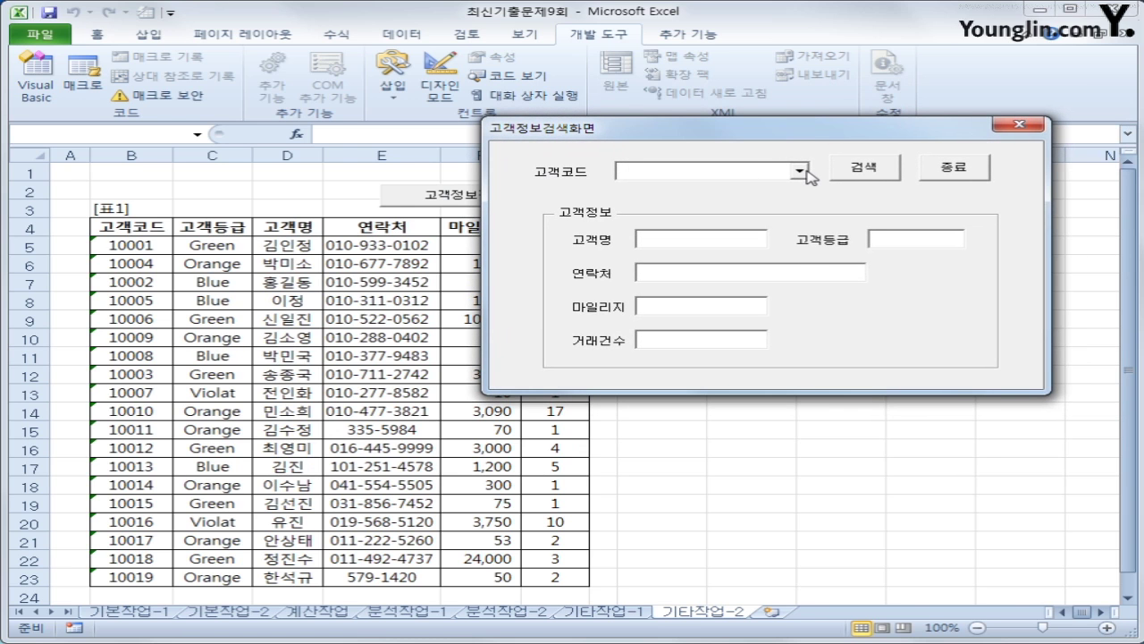
Step: Test 검색 with the customer code from row 14, dismiss the message box, and close the form with 종료
click(801, 171)
scroll(810, 220, down, 1)
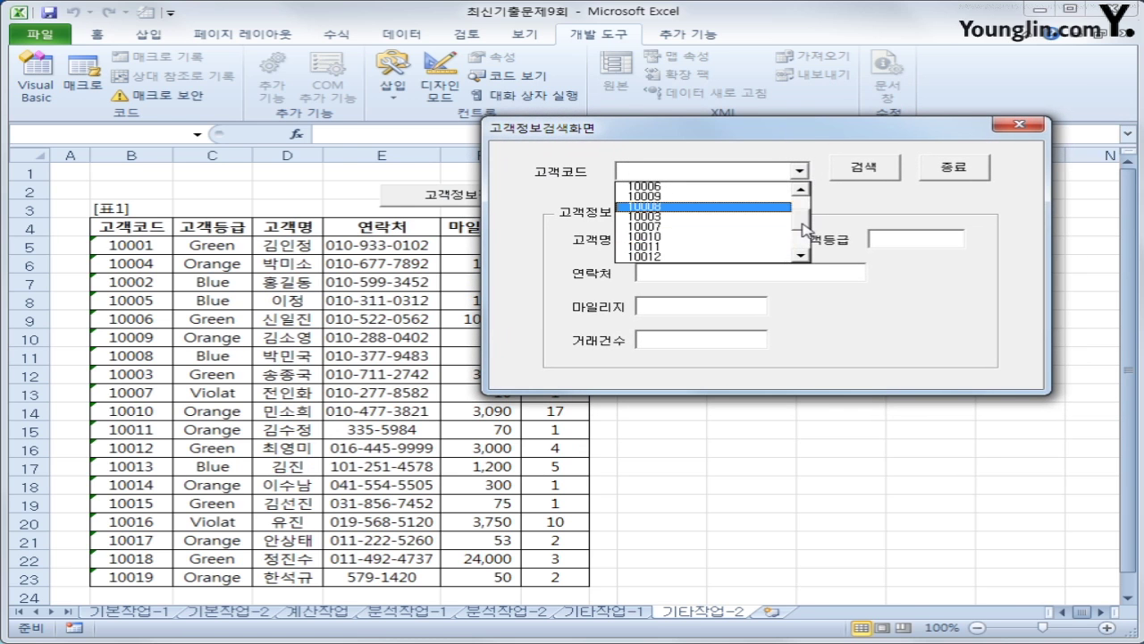
click(774, 237)
click(860, 170)
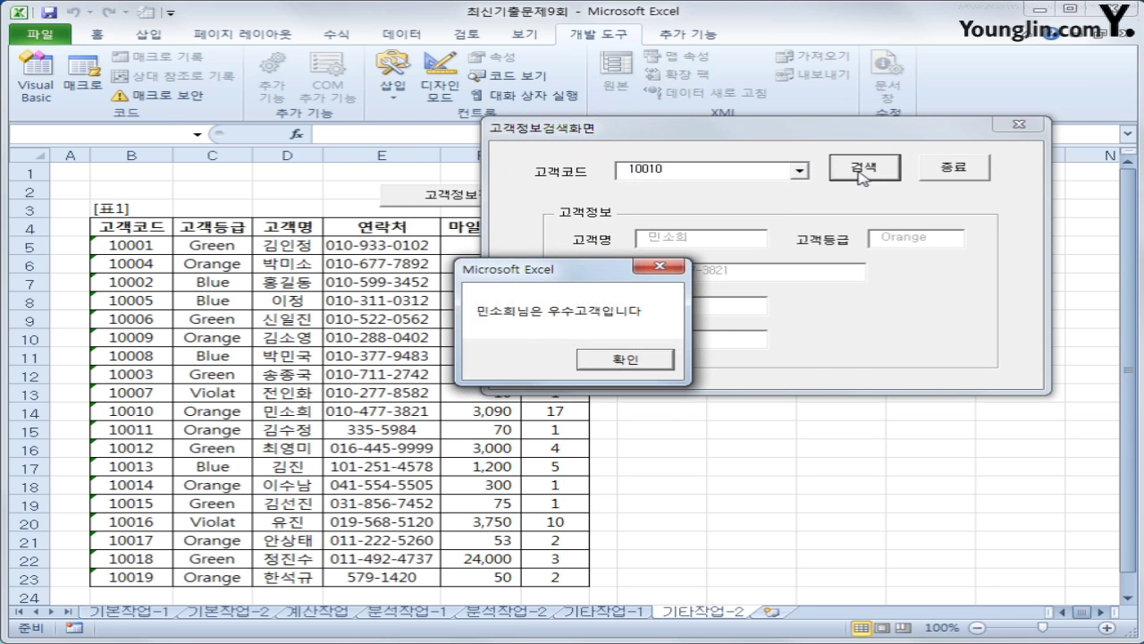
drag(580, 283, 369, 212)
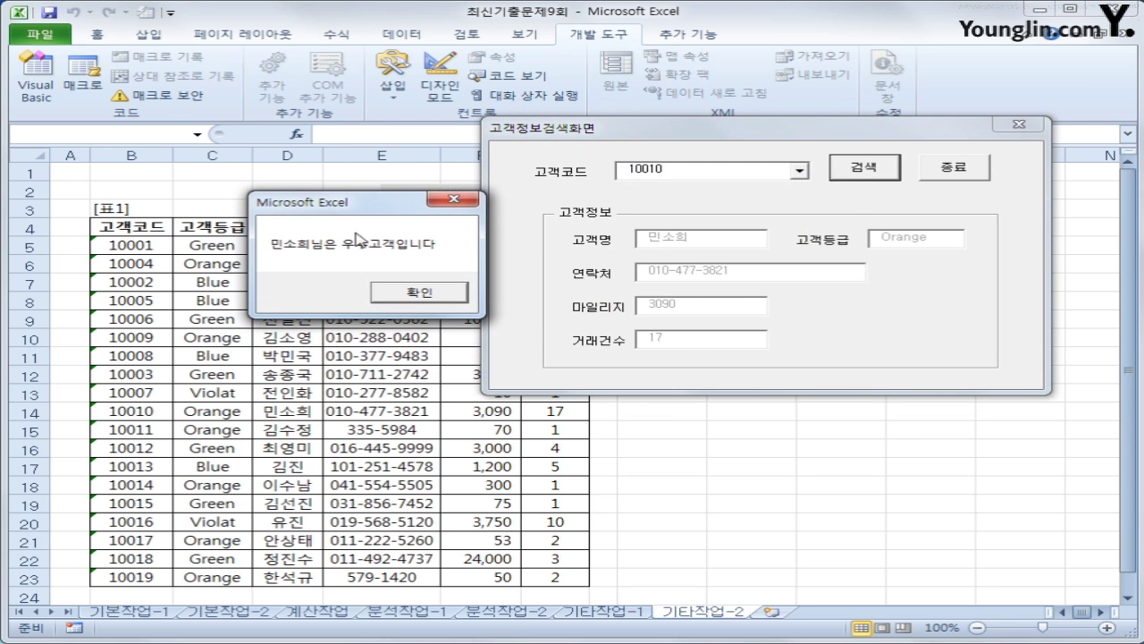
click(420, 293)
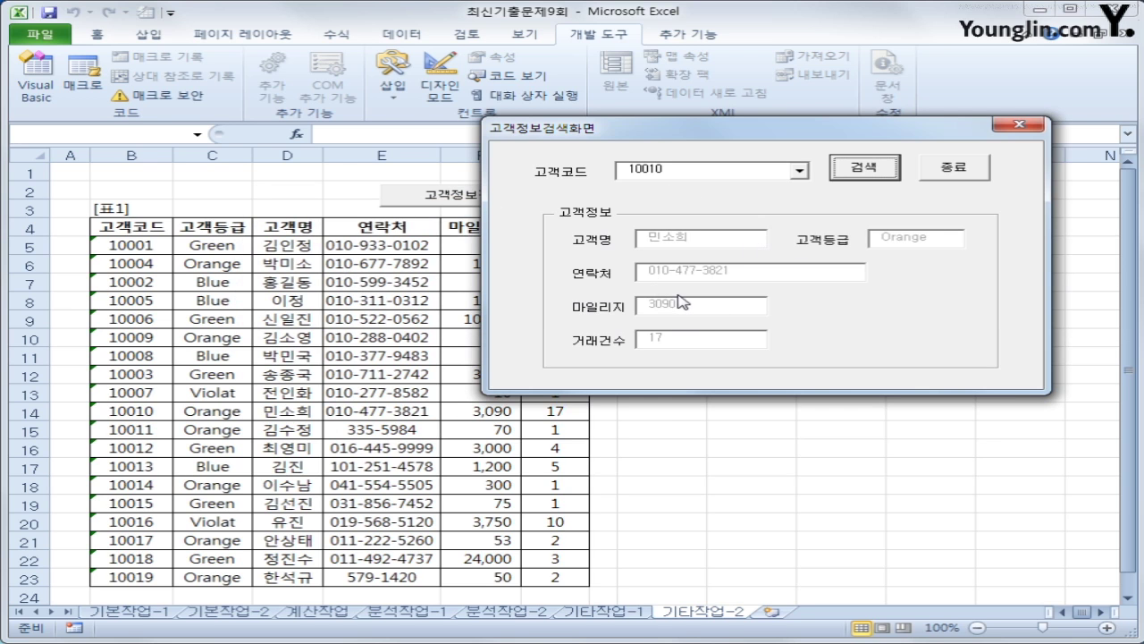
click(952, 179)
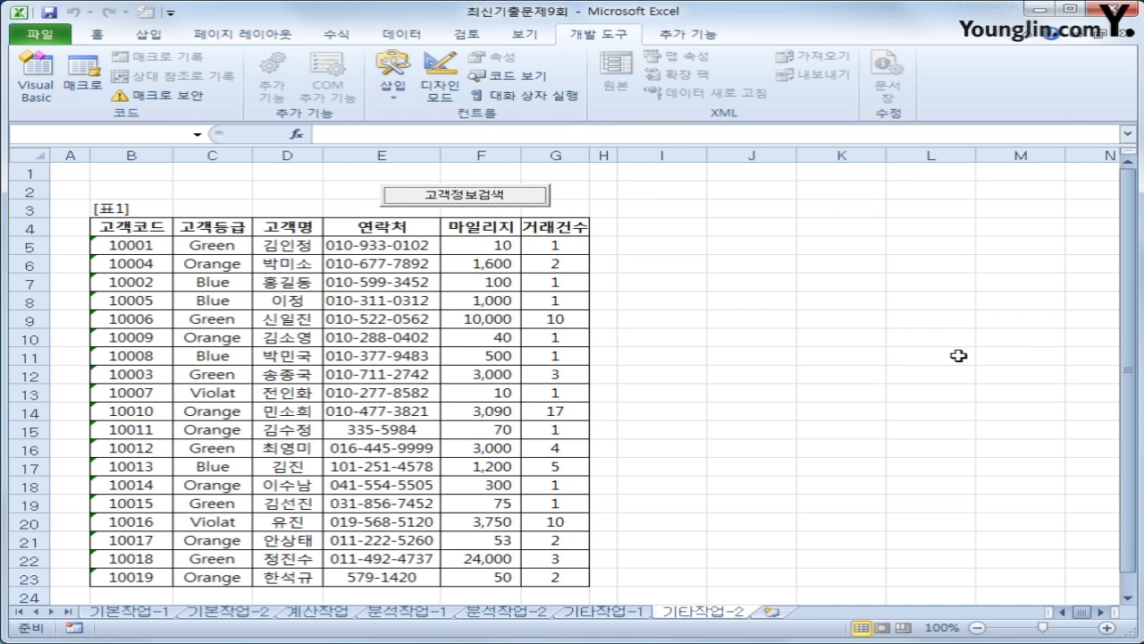
click(957, 356)
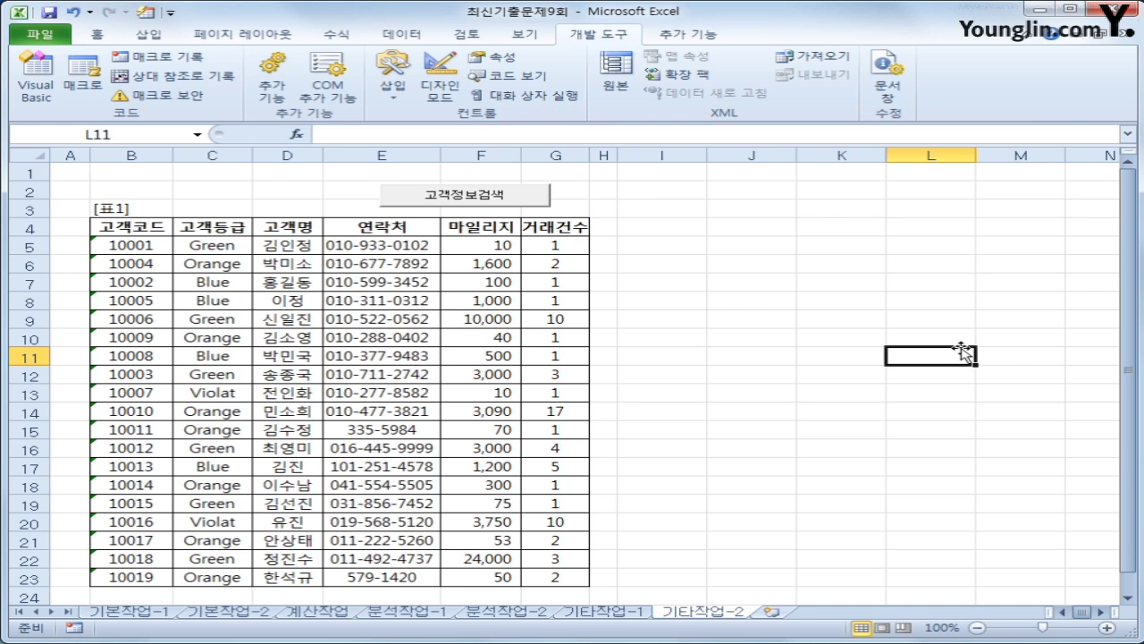